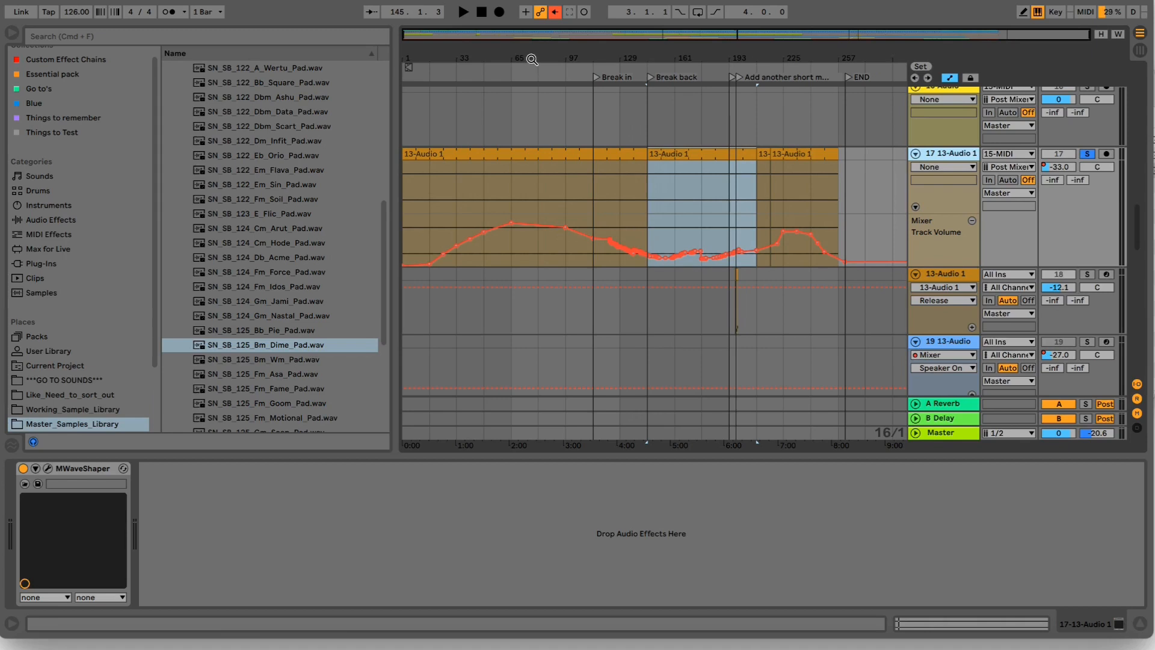
- Play the soloed track 17 from bar 49 and bypass and re-enable MWaveShaper to compare the sound
left_click(463, 175)
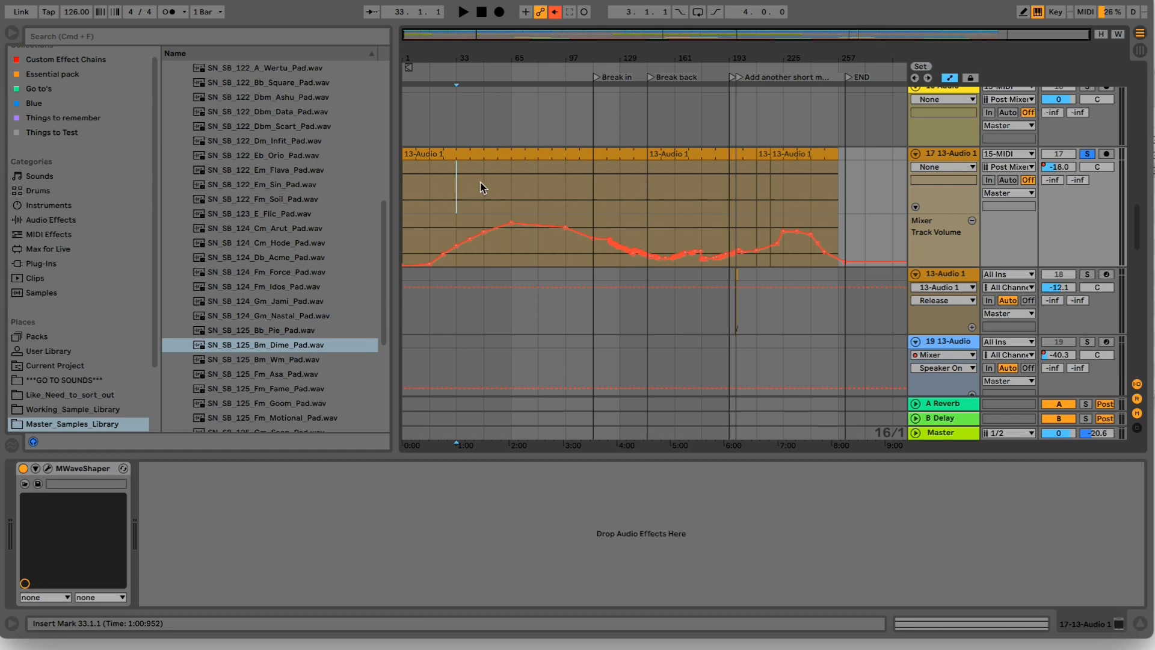
left_click(483, 182)
key("space")
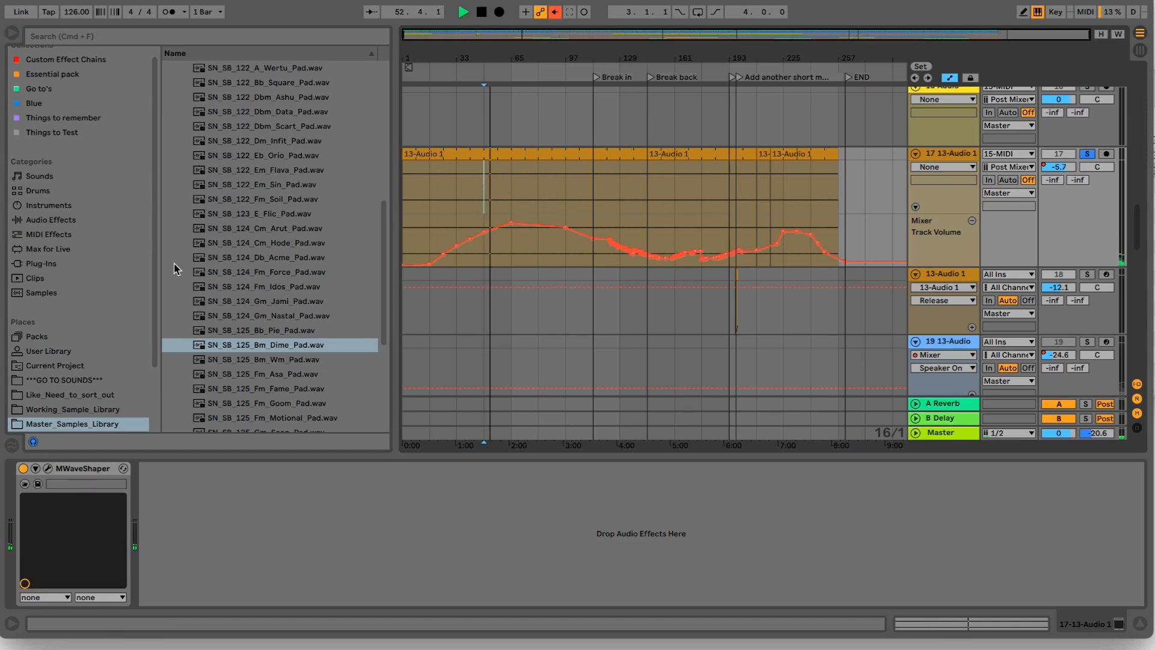
left_click(23, 469)
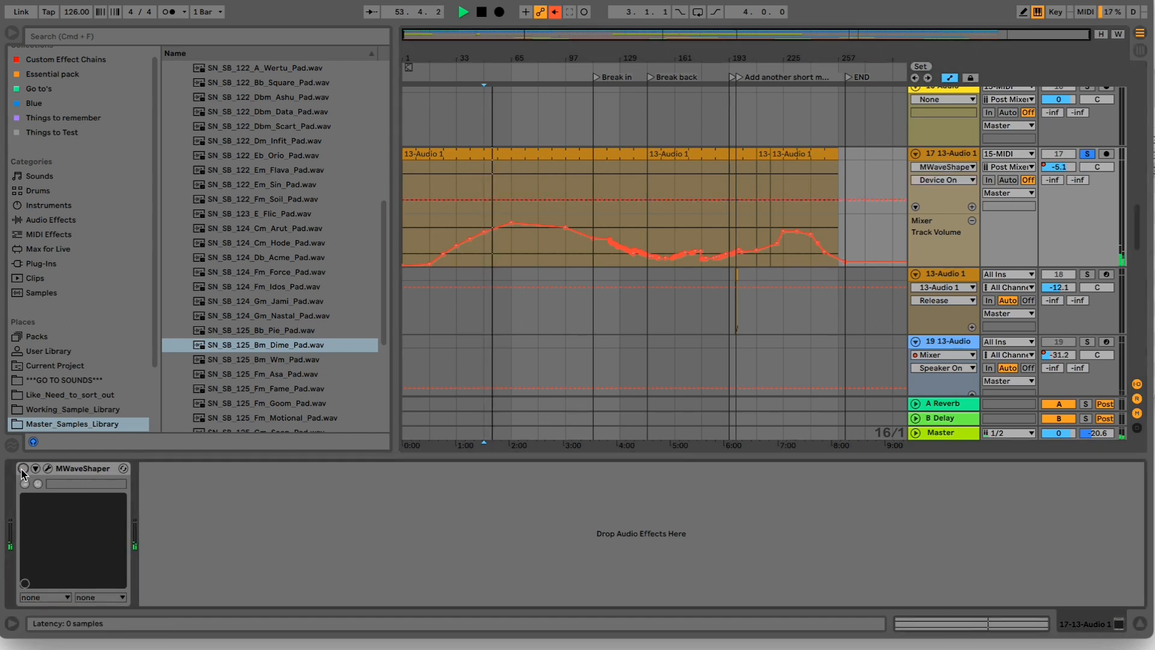
left_click(23, 469)
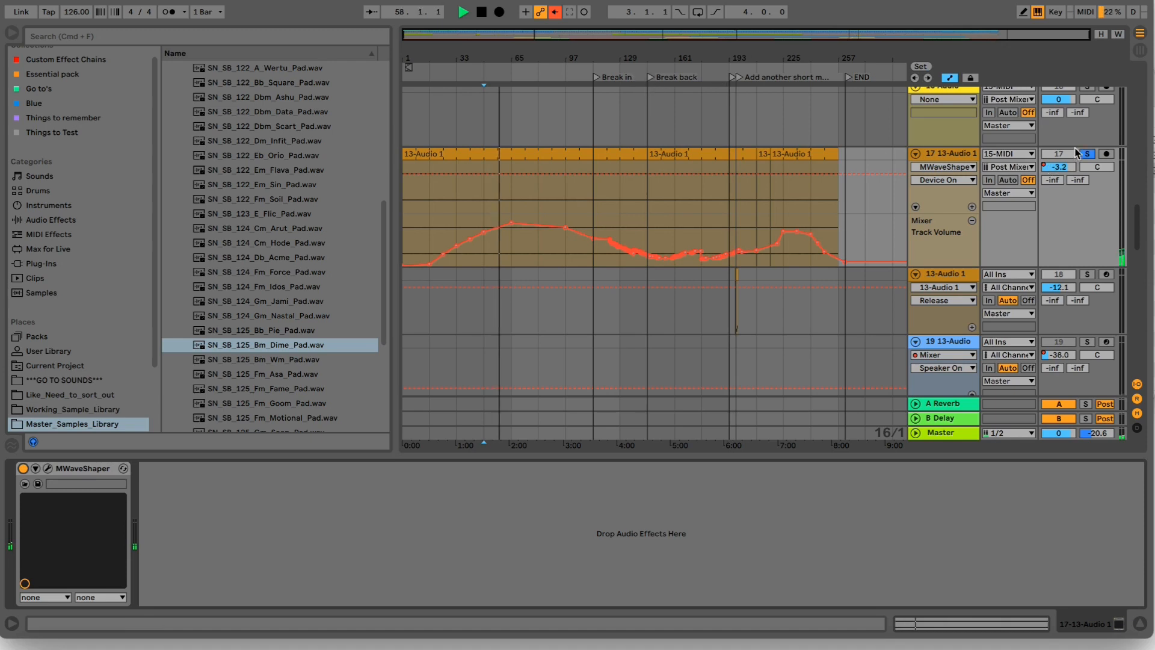
- Unsolo track 17, play the full arrangement from about bar 129 and raise the system volume
left_click(625, 68)
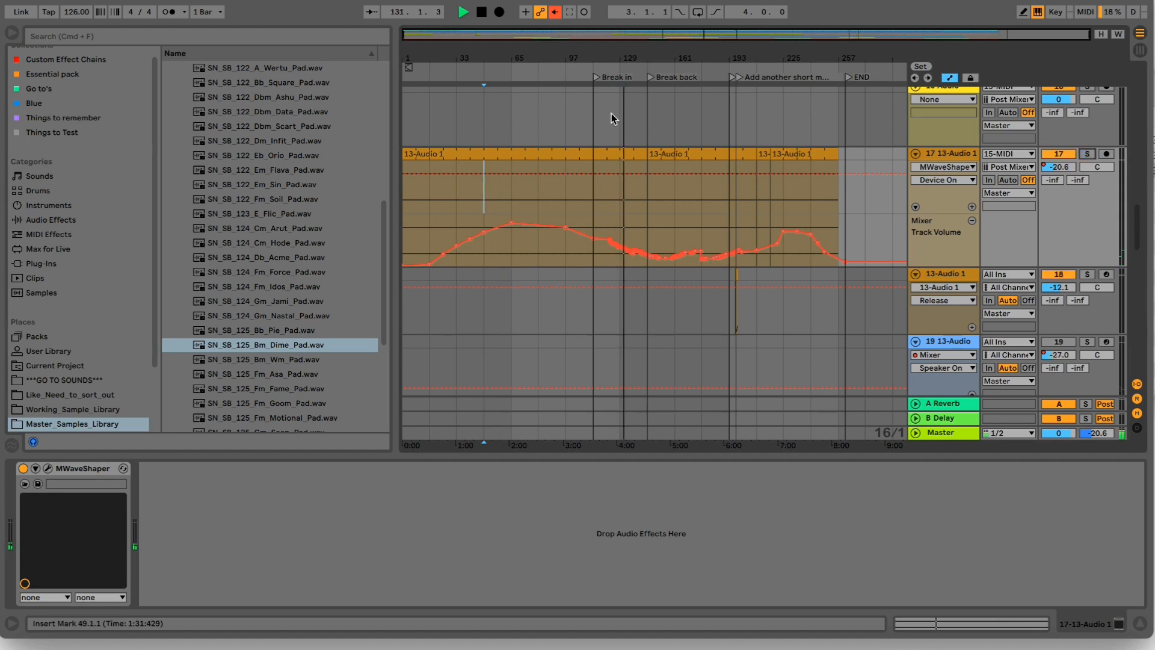
key("XF86AudioRaiseVolume")
key("XF86AudioRaiseVolume")
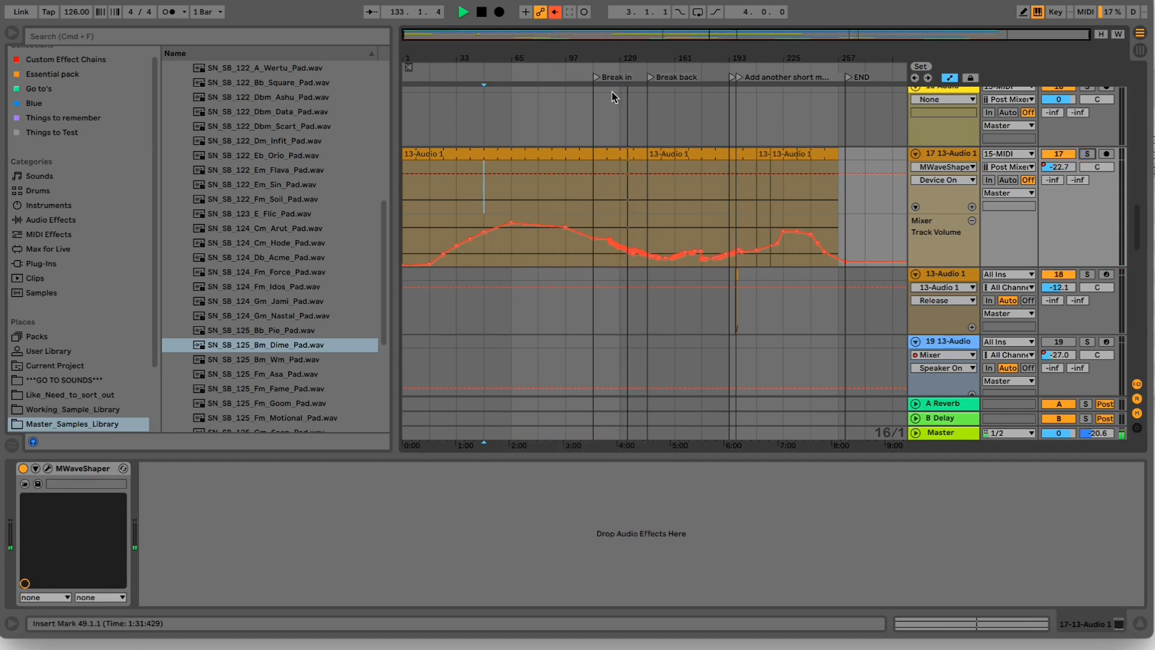
key("XF86AudioRaiseVolume")
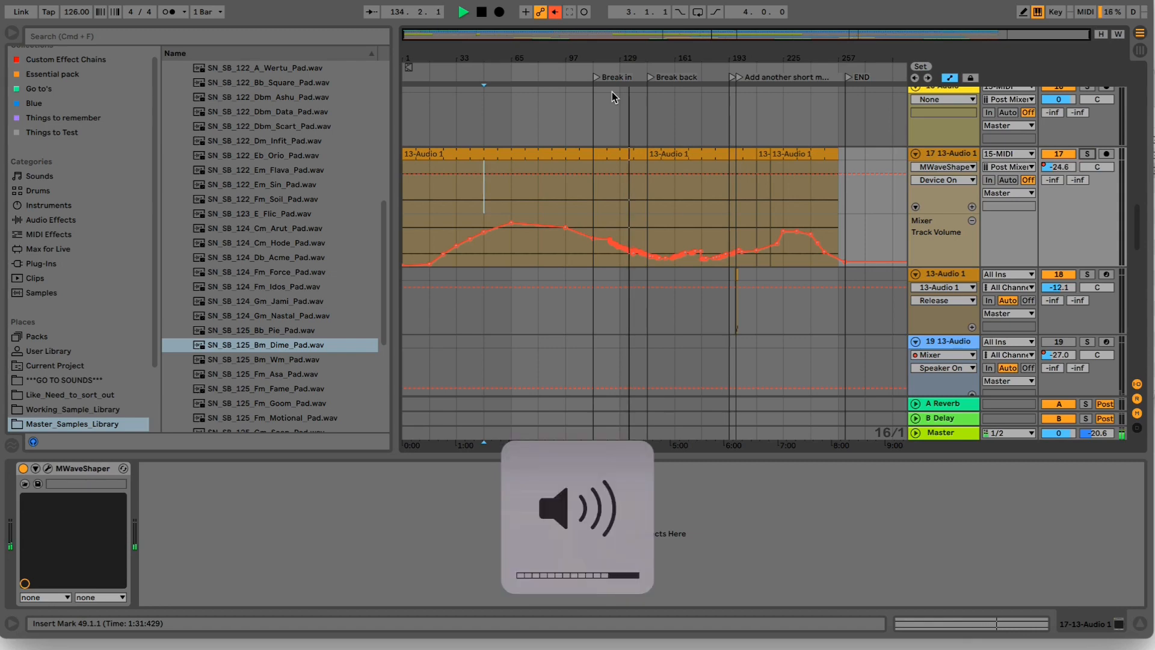
- Inspect track 19's device chain and track 21's volume automation, and replay the arrangement from about bar 129
scroll(658, 276, "down", 5)
scroll(657, 275, "down", 10)
scroll(661, 280, "up", 8)
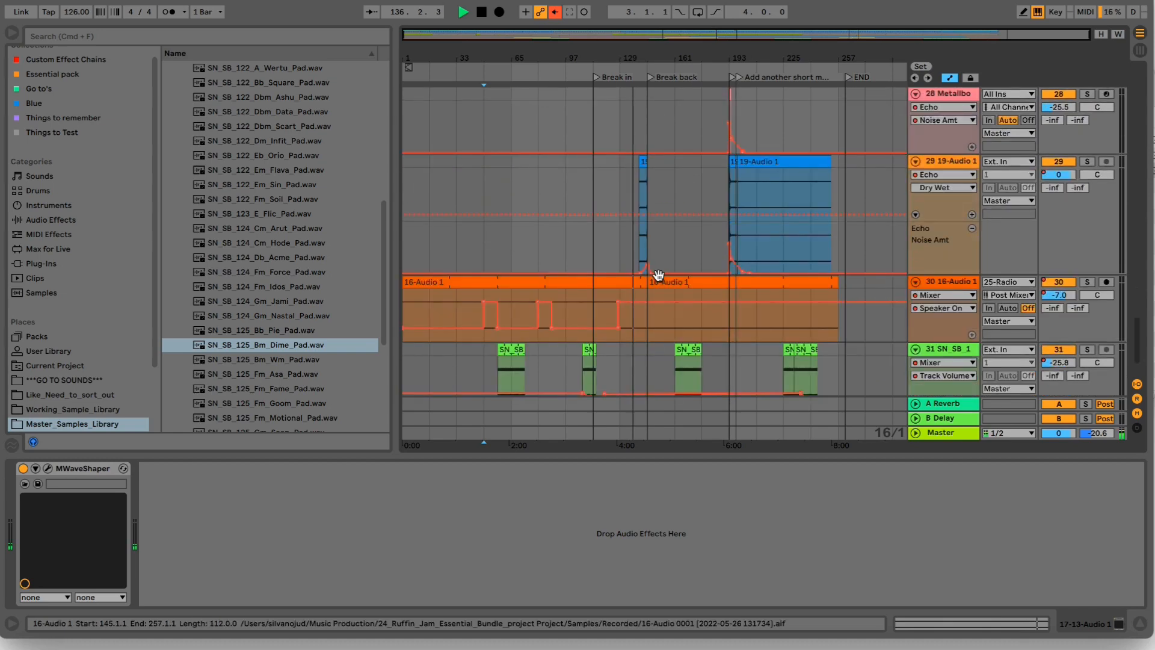
scroll(660, 280, "up", 5)
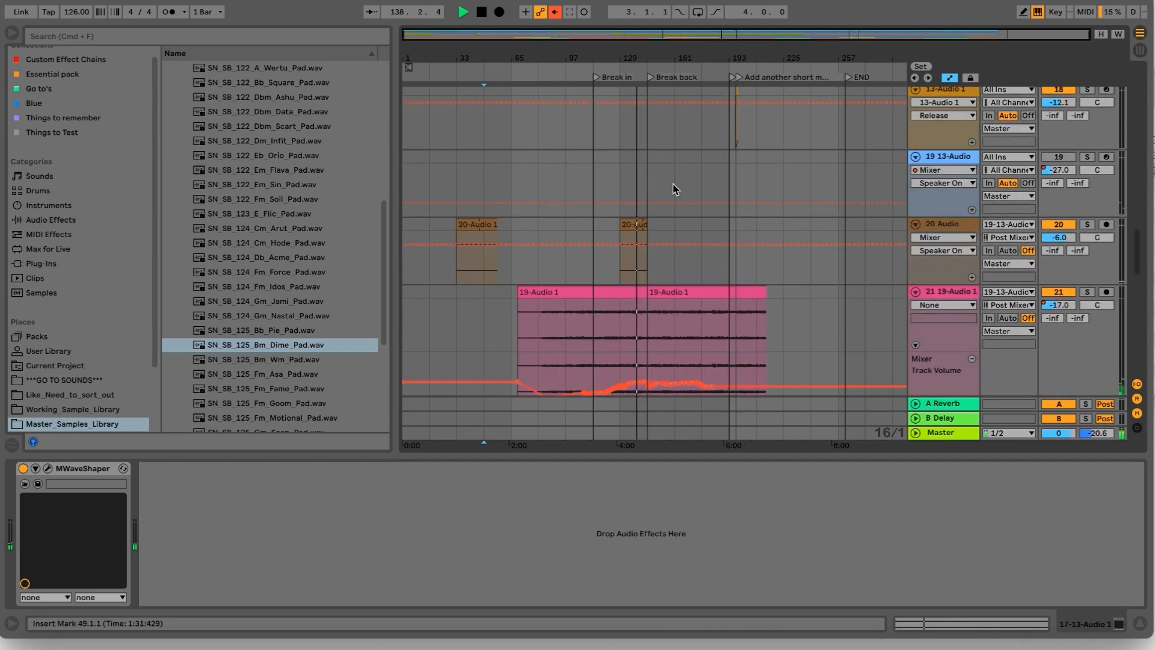
left_click(972, 161)
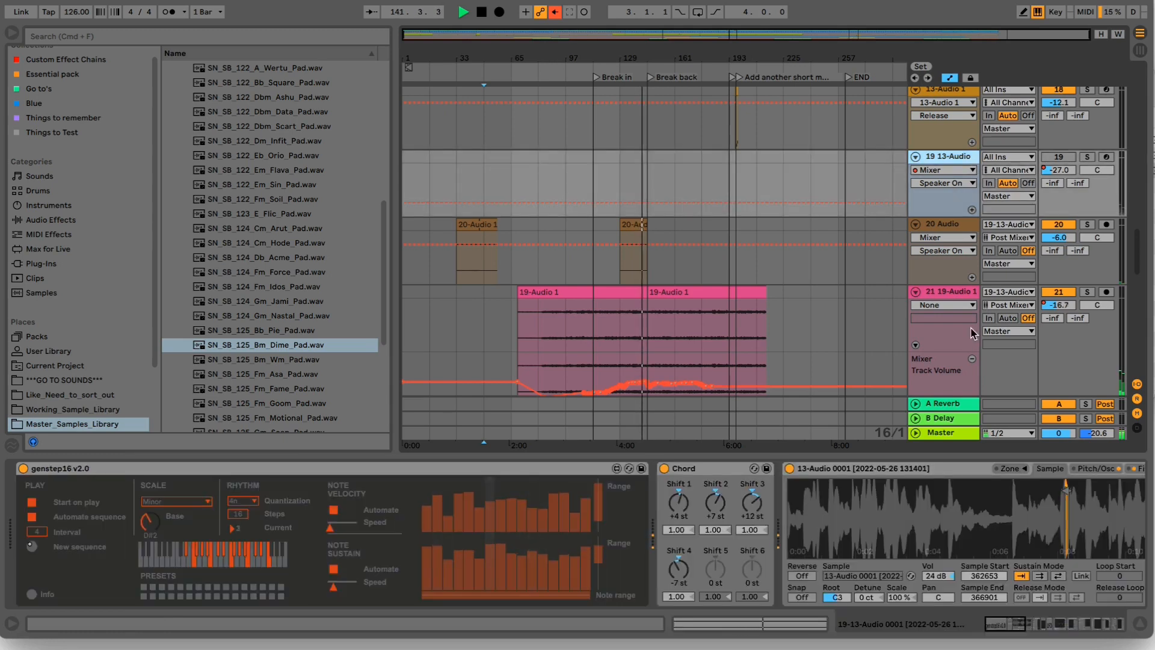
mouse_move(1010, 627)
left_mouse_down()
mouse_move(1109, 630)
mouse_move(1027, 615)
left_mouse_up()
left_click_drag(632, 510, 552, 511)
left_click(1059, 306)
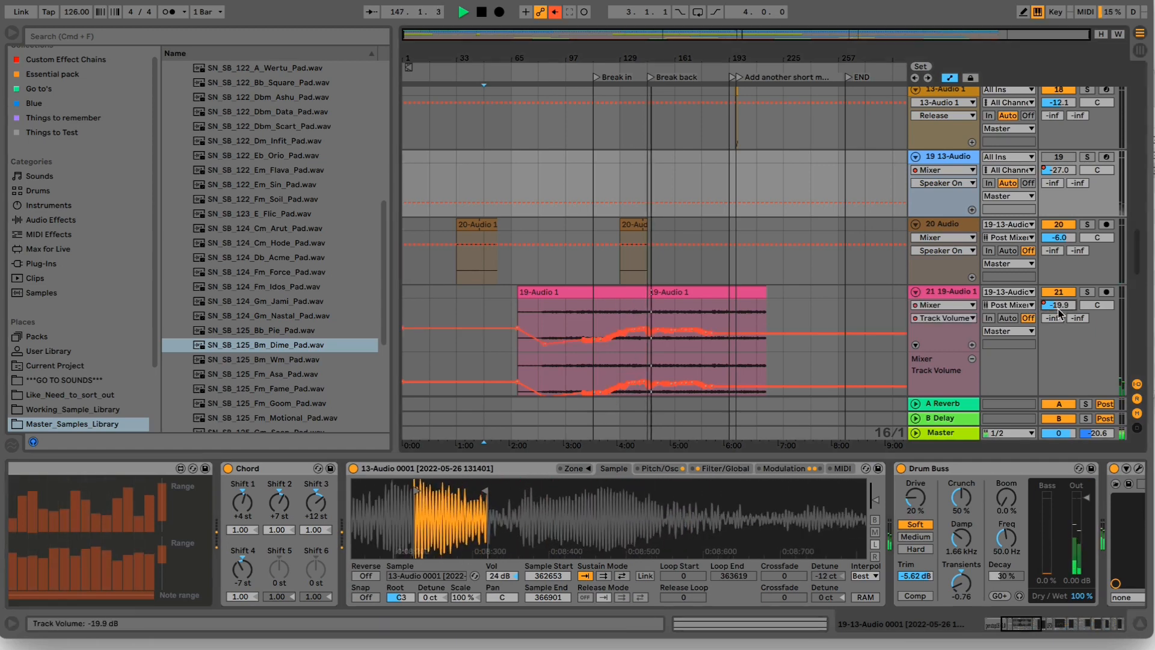
left_click(622, 73)
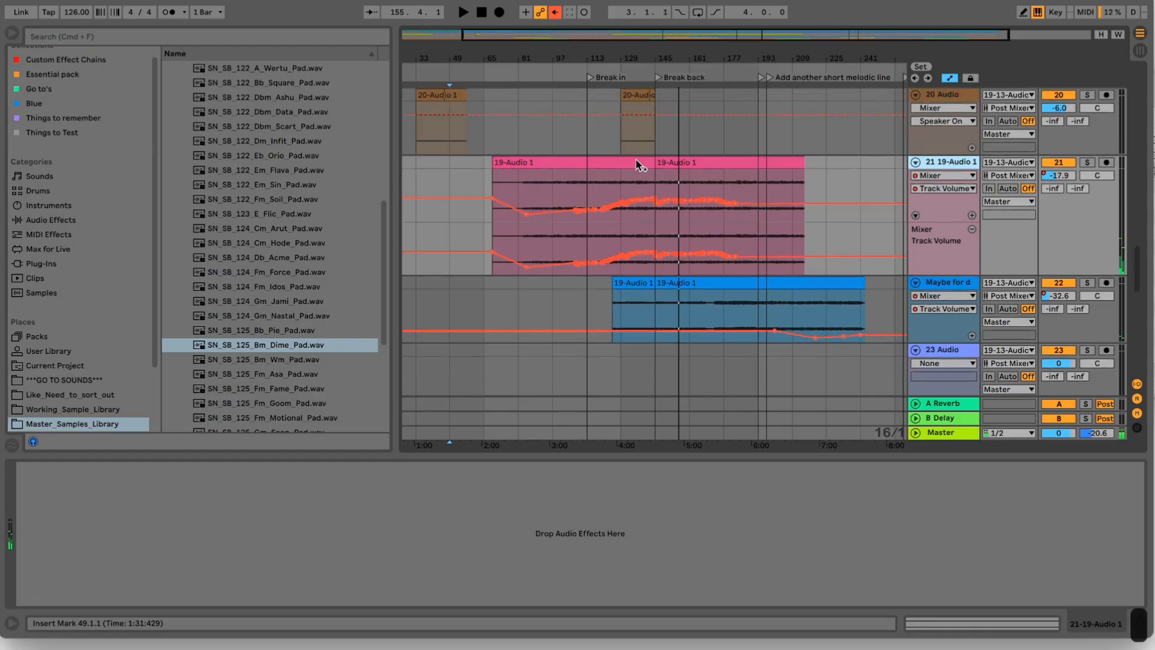
- Solo track 17 and play it briefly from bar 65
scroll(637, 160, "up", 5)
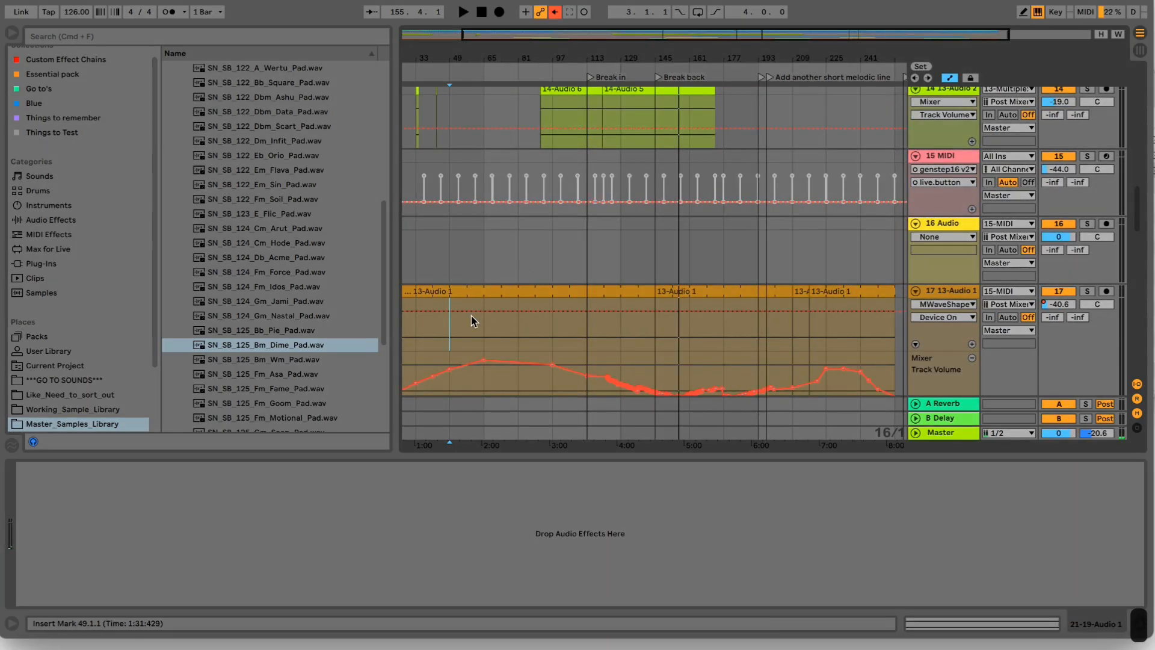
left_click(480, 337)
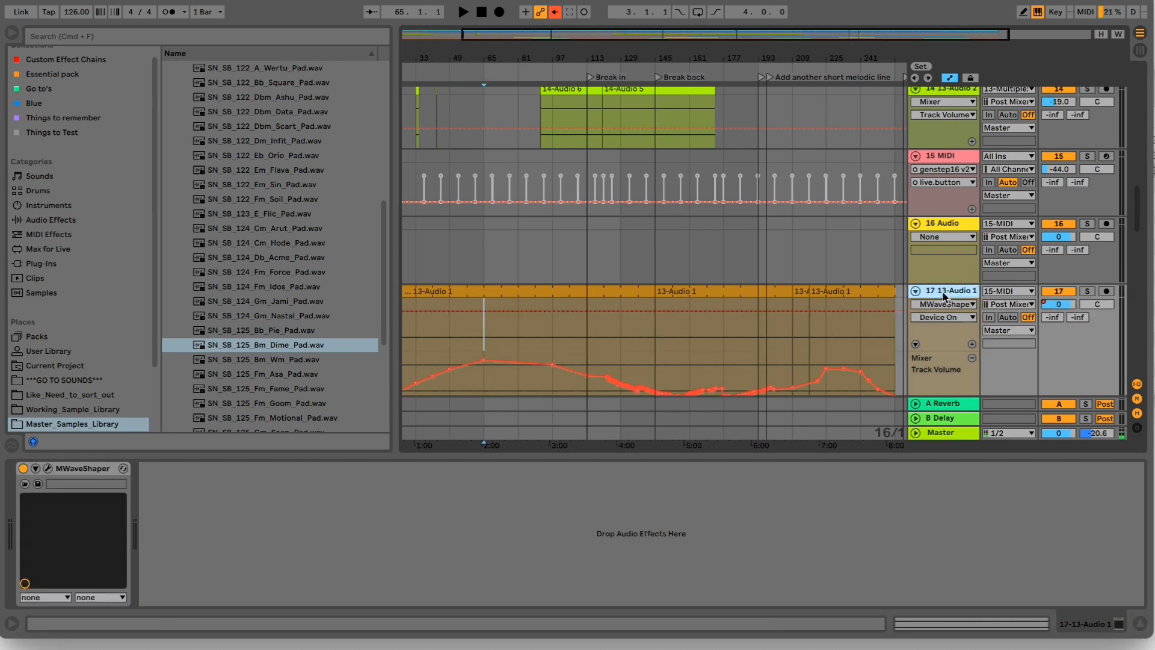
left_click(1088, 292)
key("space")
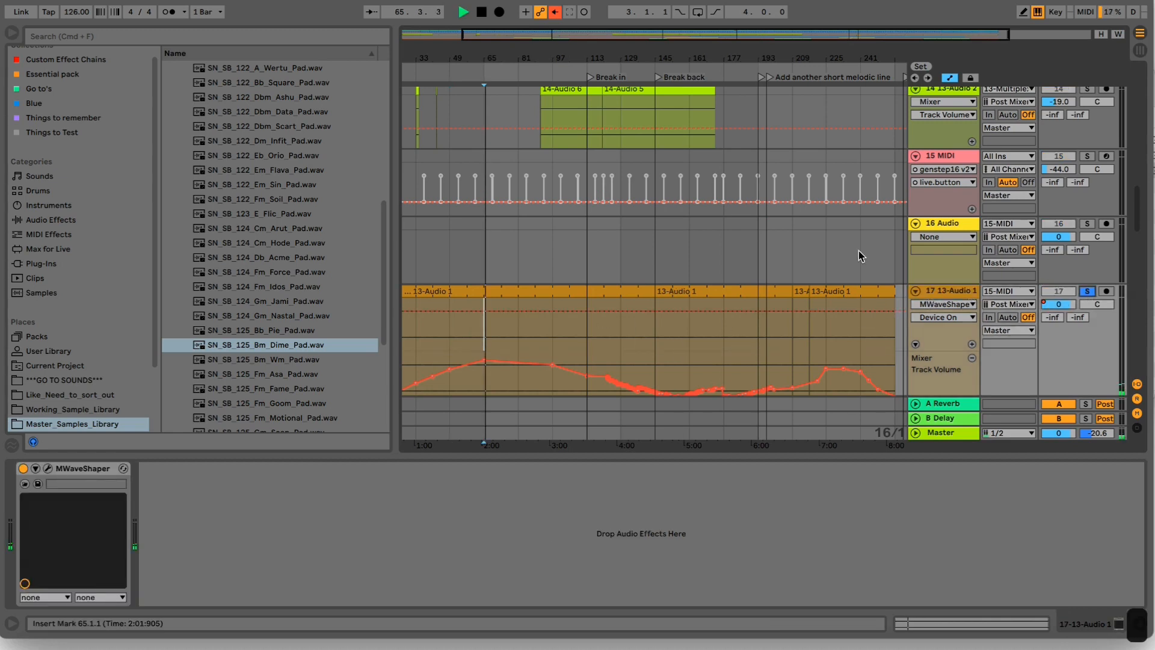
key("space")
scroll(691, 243, "down", 4)
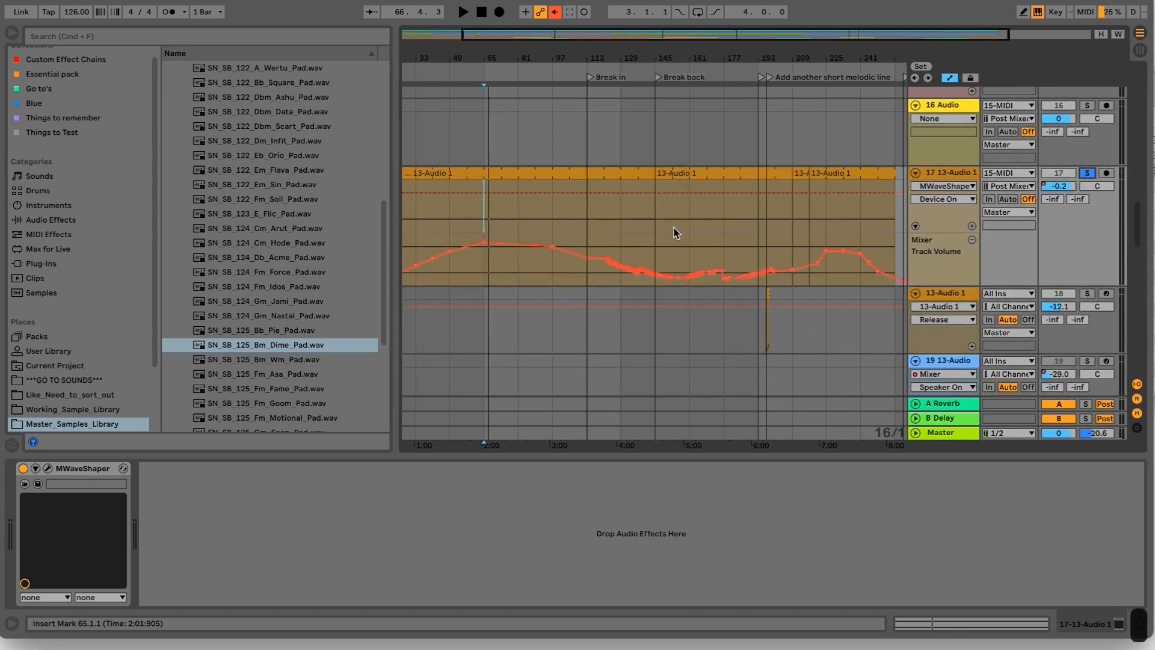
- Review the available clip commands for the 13-Audio 1 clip at bar 209 on track 17 without applying any
left_click_drag(808, 61, 808, 111)
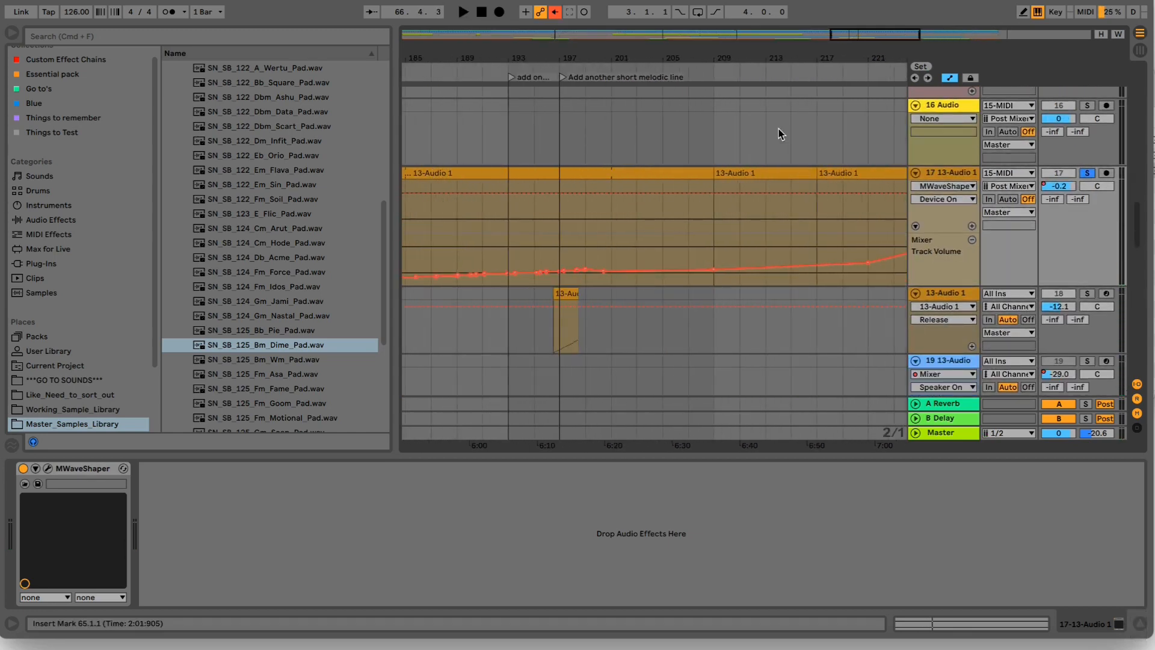
left_click(767, 176)
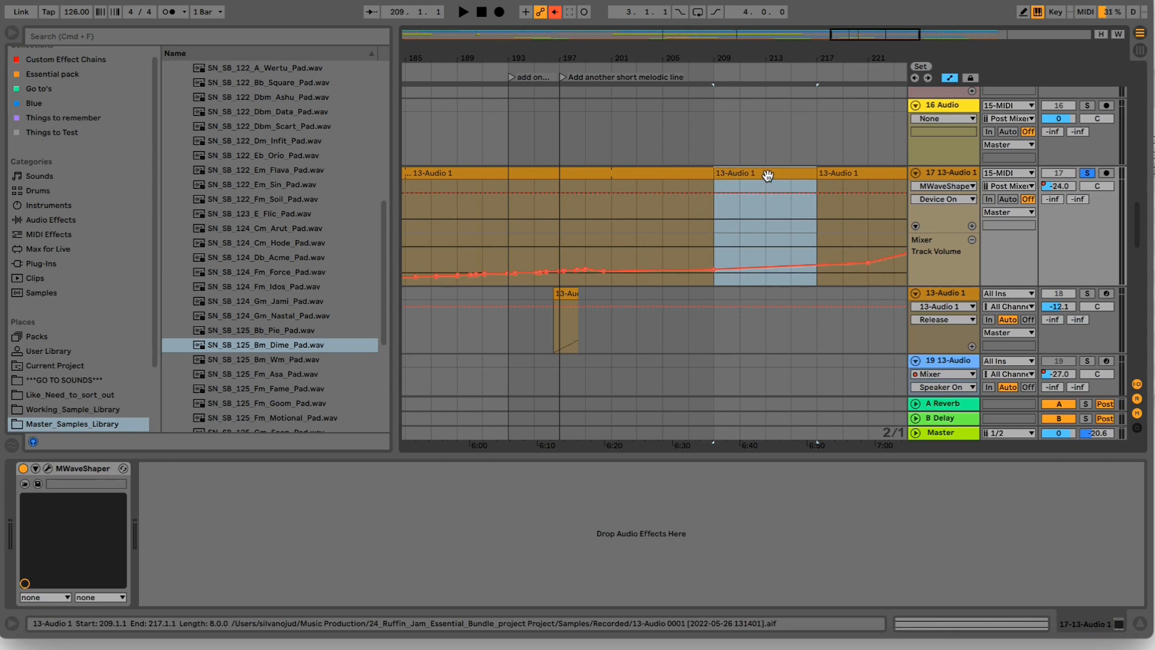
right_click(768, 175)
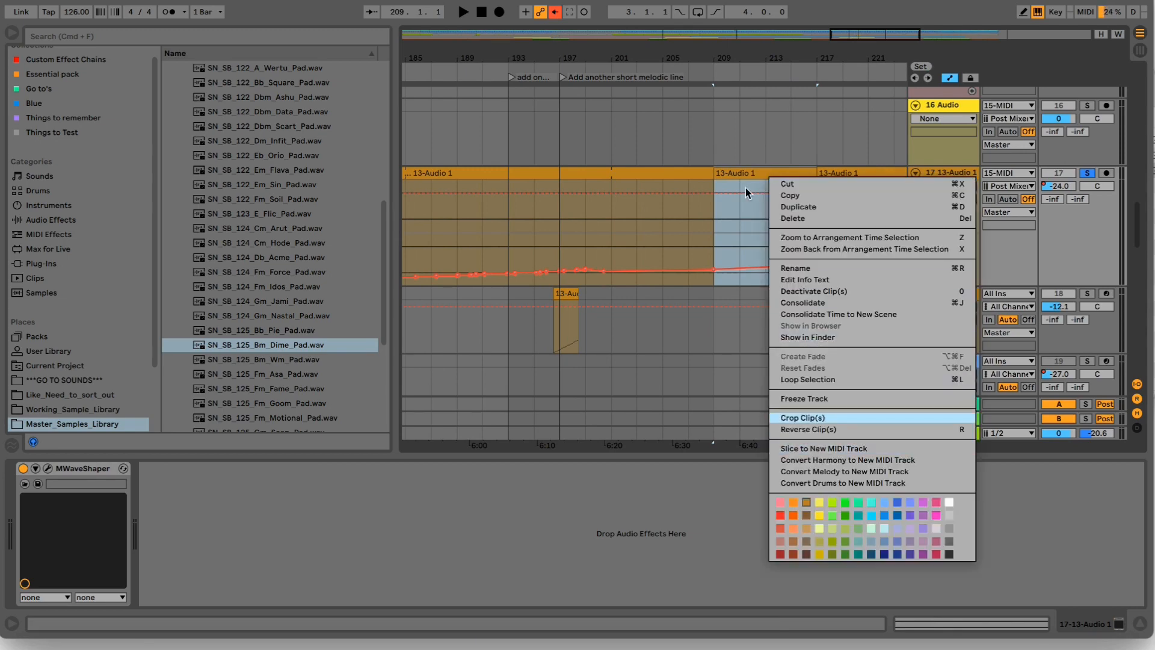
left_click(607, 41)
- Show the devices on track 18, solo it and play its short clip from bar 195
left_click(938, 292)
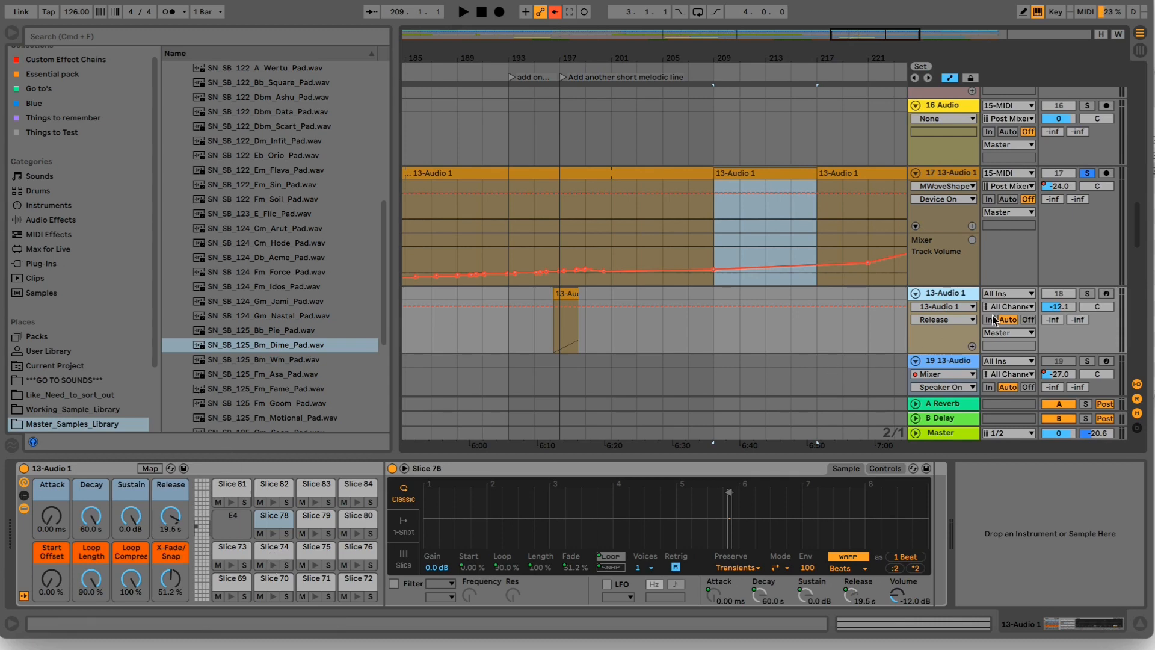
left_click(1087, 293)
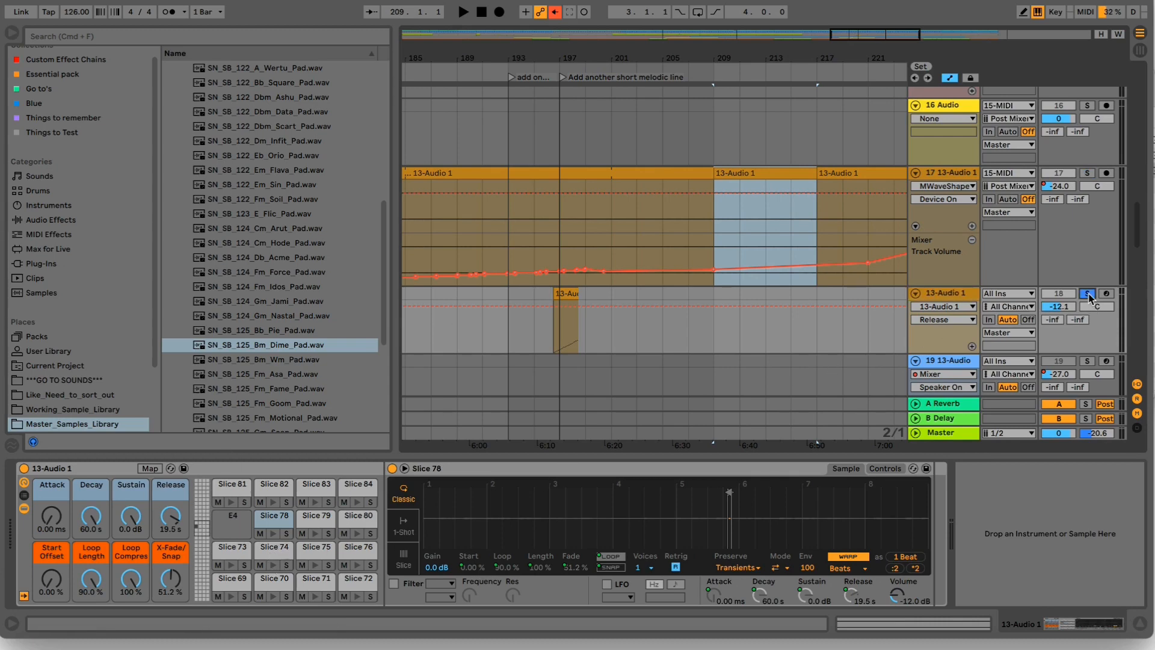
left_click(548, 327)
key("space")
left_click_drag(578, 59, 578, 83)
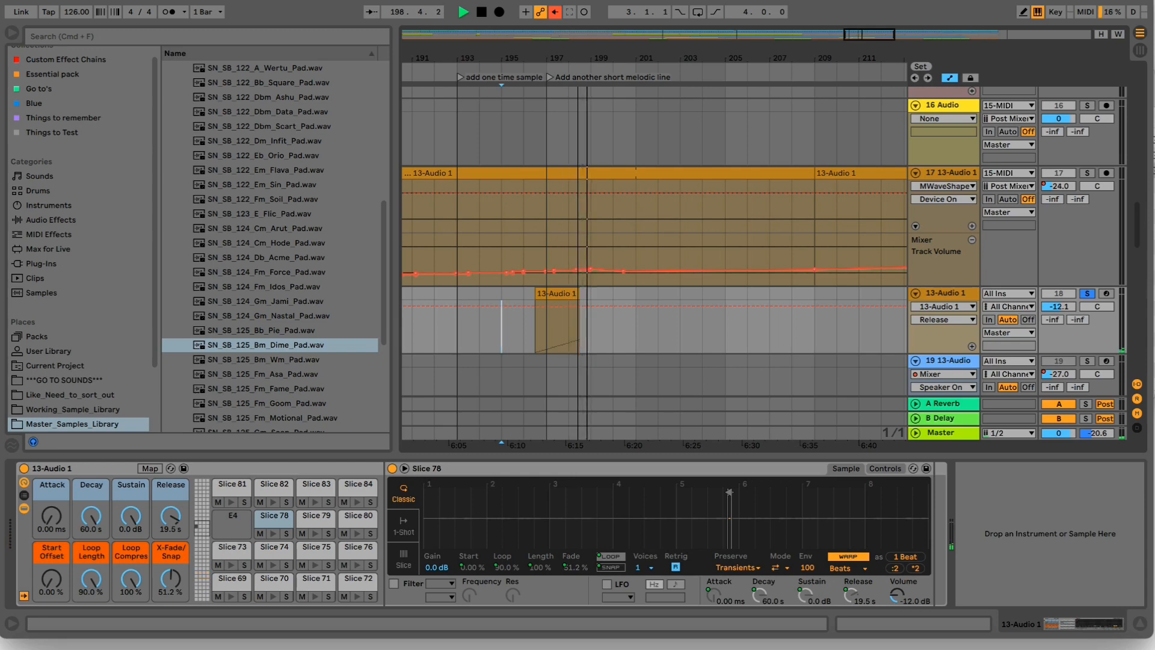
key("space")
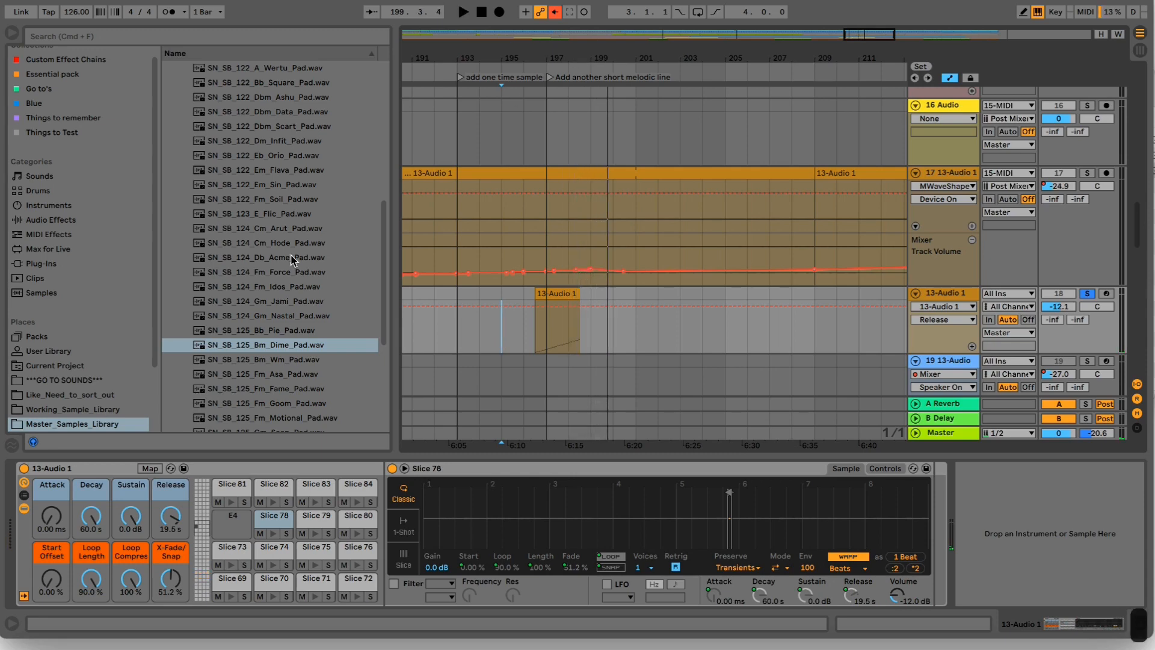
- Raise the Release of track 18's sliced instrument to 60.0 s while playing the soloed track from about bar 185
left_click_drag(171, 516, 171, 542)
left_click_drag(559, 60, 624, 36)
left_click(580, 75)
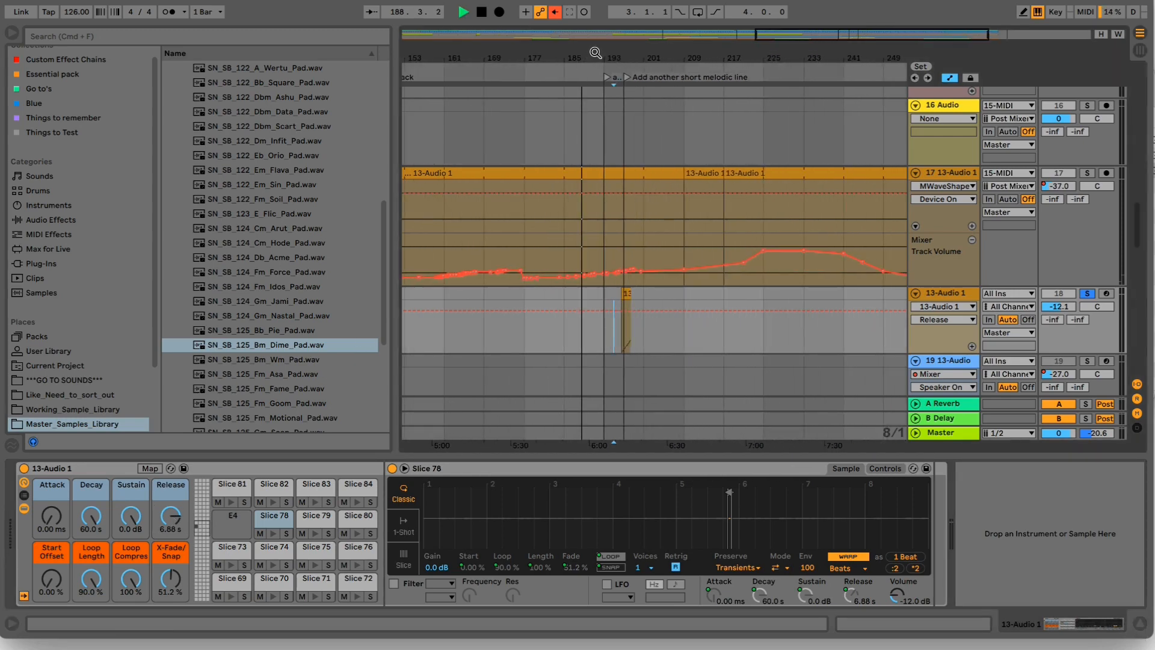
left_click_drag(170, 517, 171, 482)
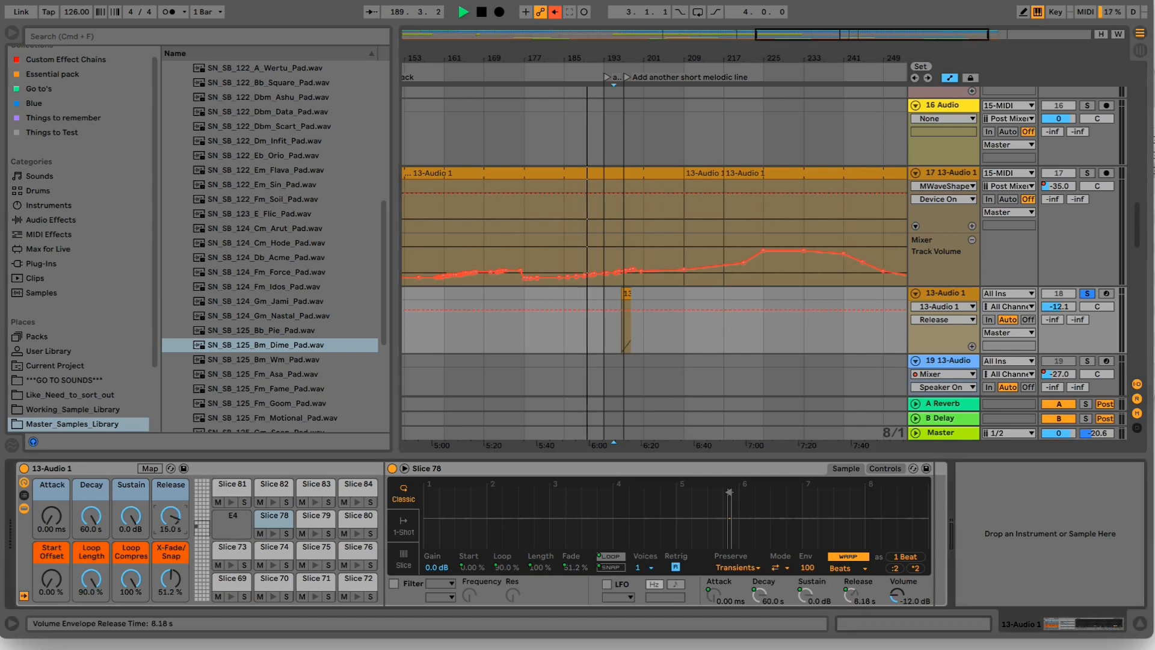
- Unsolo track 18, lower its volume to -13.7 dB in the full mix and stop playback
left_click(1088, 294)
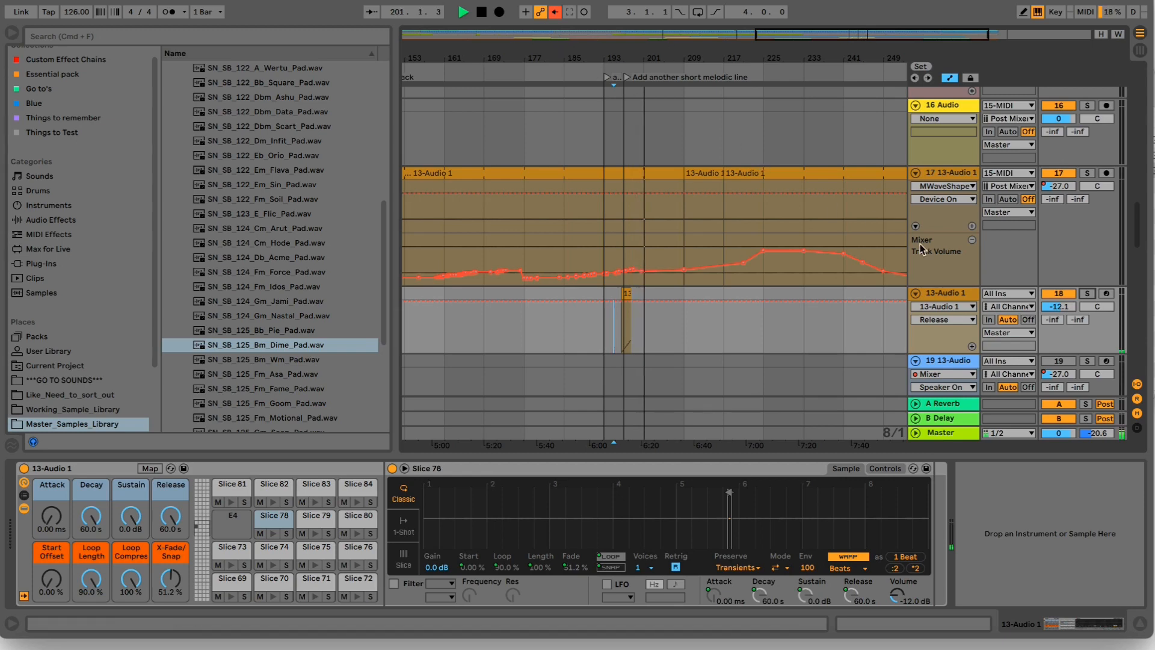
left_click_drag(1070, 307, 1070, 316)
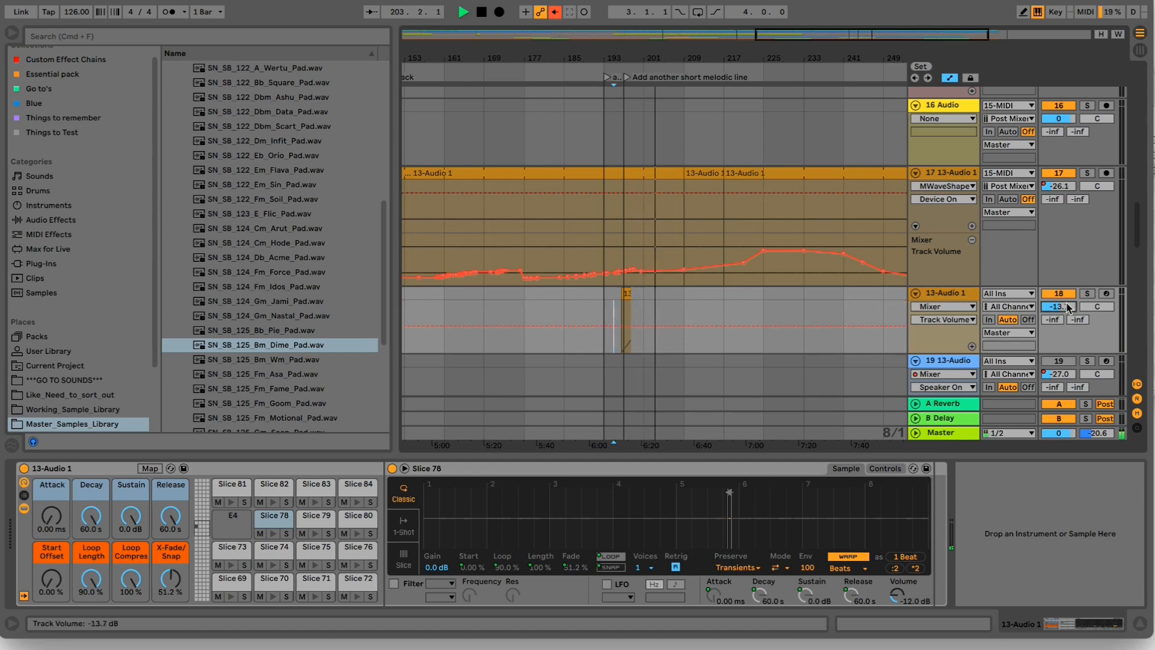
left_click_drag(660, 63, 660, 55)
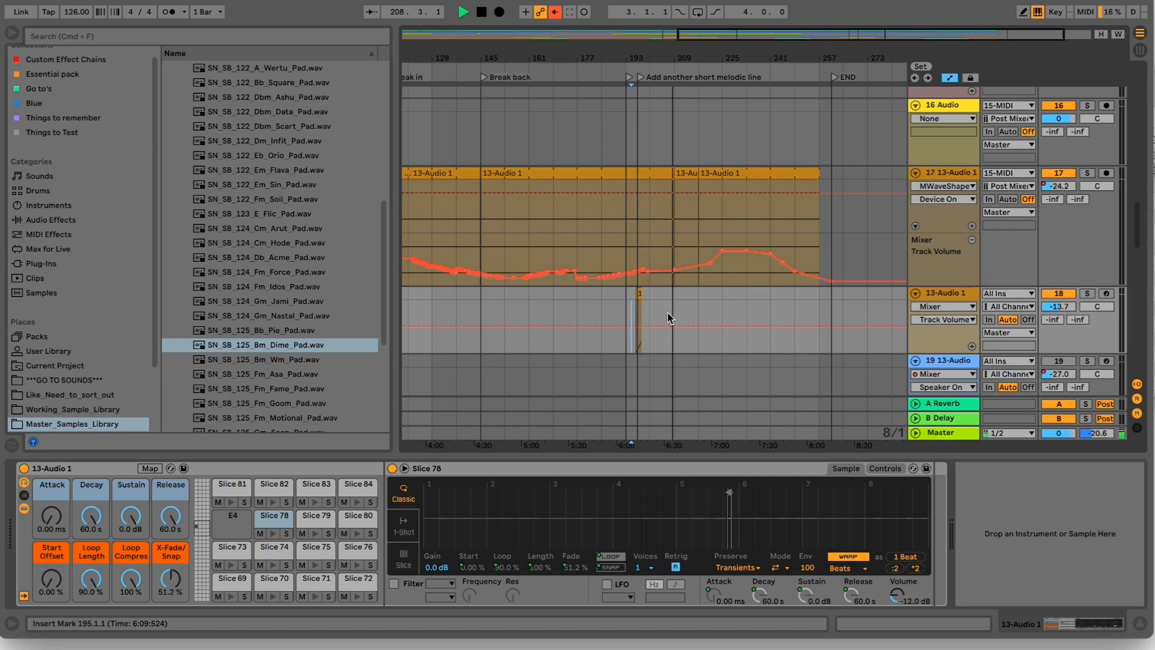
left_click_drag(624, 78, 730, 59)
key("space")
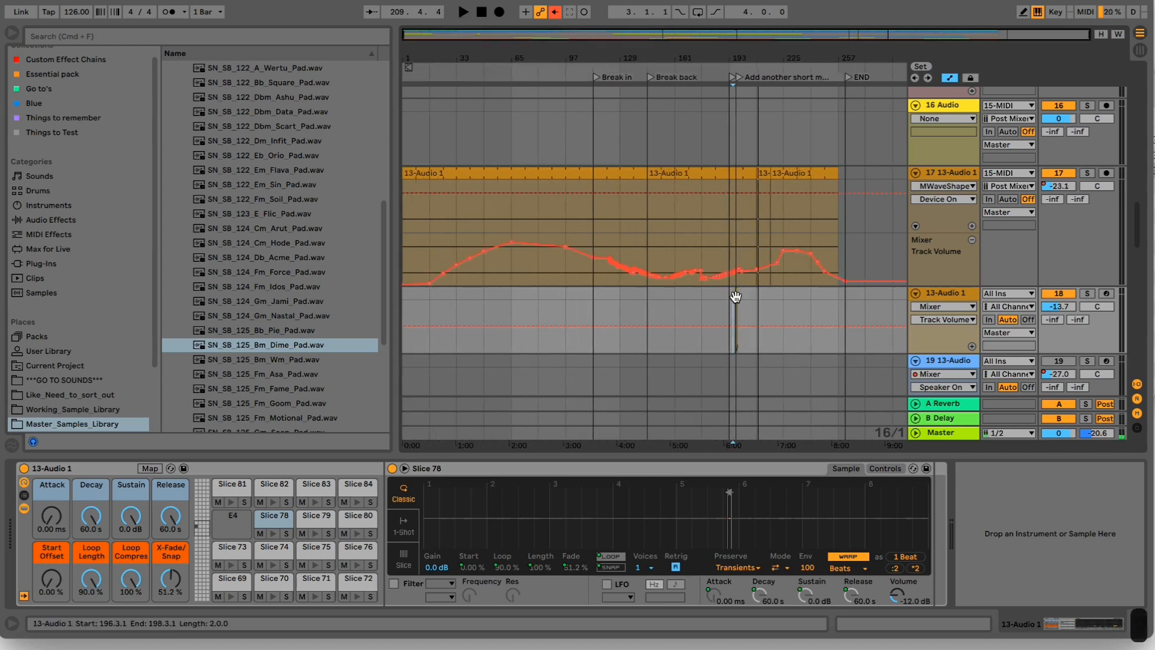
- Narrow the browser to widen the arrangement and show the device chain of the 19 13-Audio track
left_click_drag(737, 57, 737, 99)
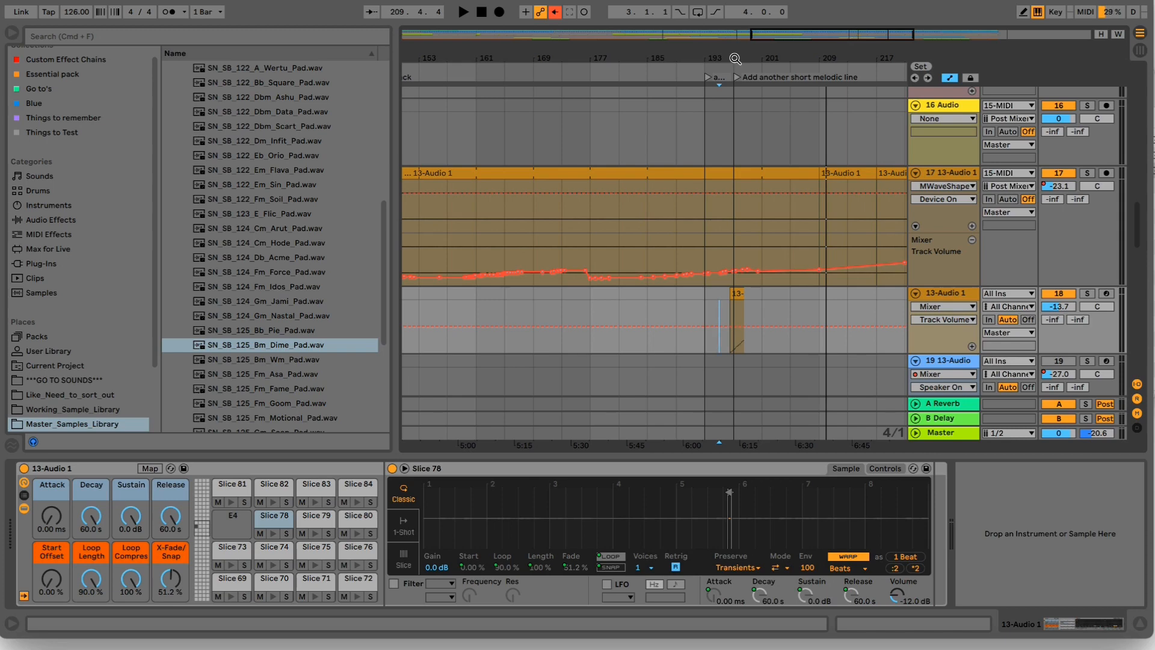
left_click_drag(723, 63, 712, 103)
left_click_drag(394, 154, 311, 154)
scroll(729, 327, "down", 3)
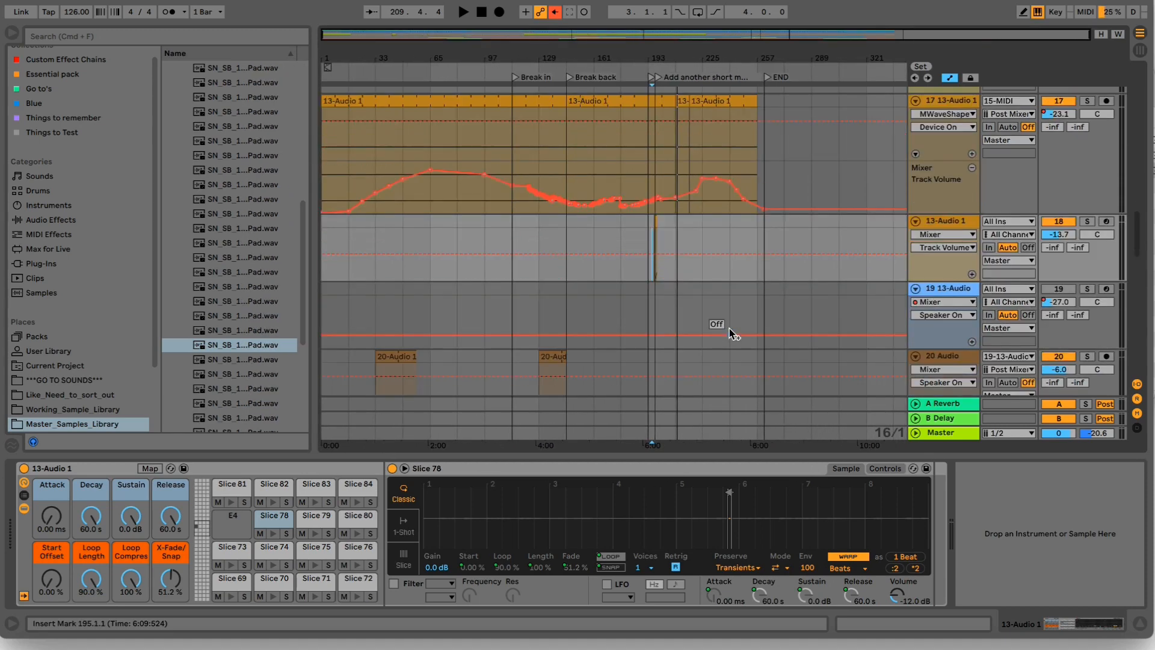
scroll(692, 257, "down", 4)
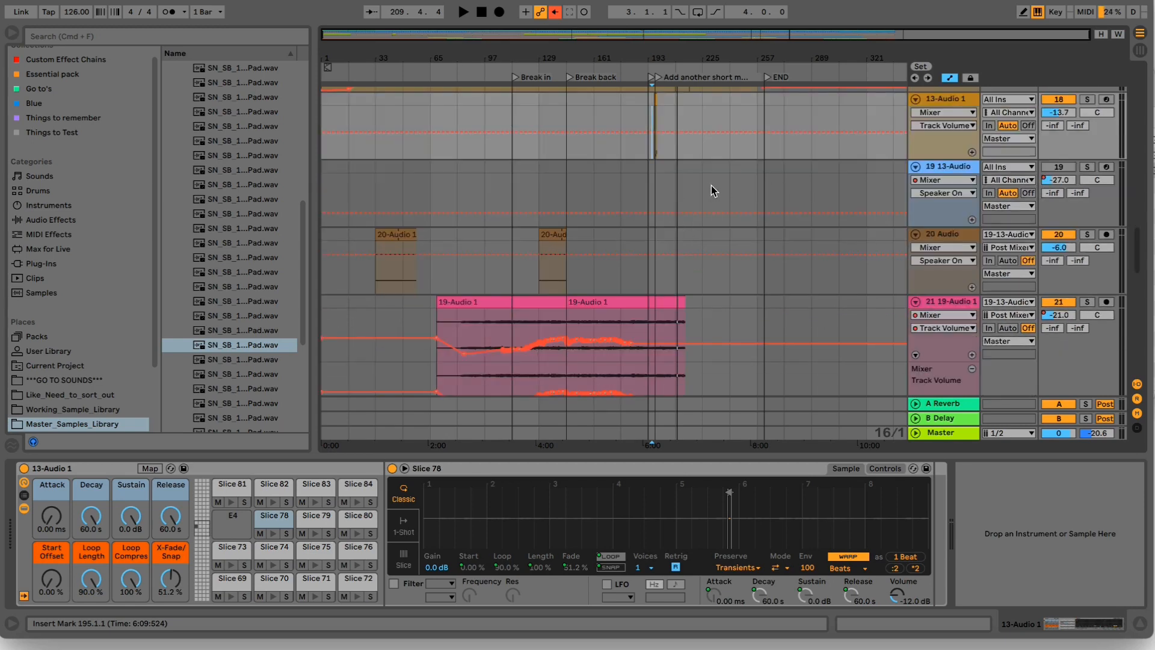
scroll(716, 183, "up", 4)
left_click(944, 266)
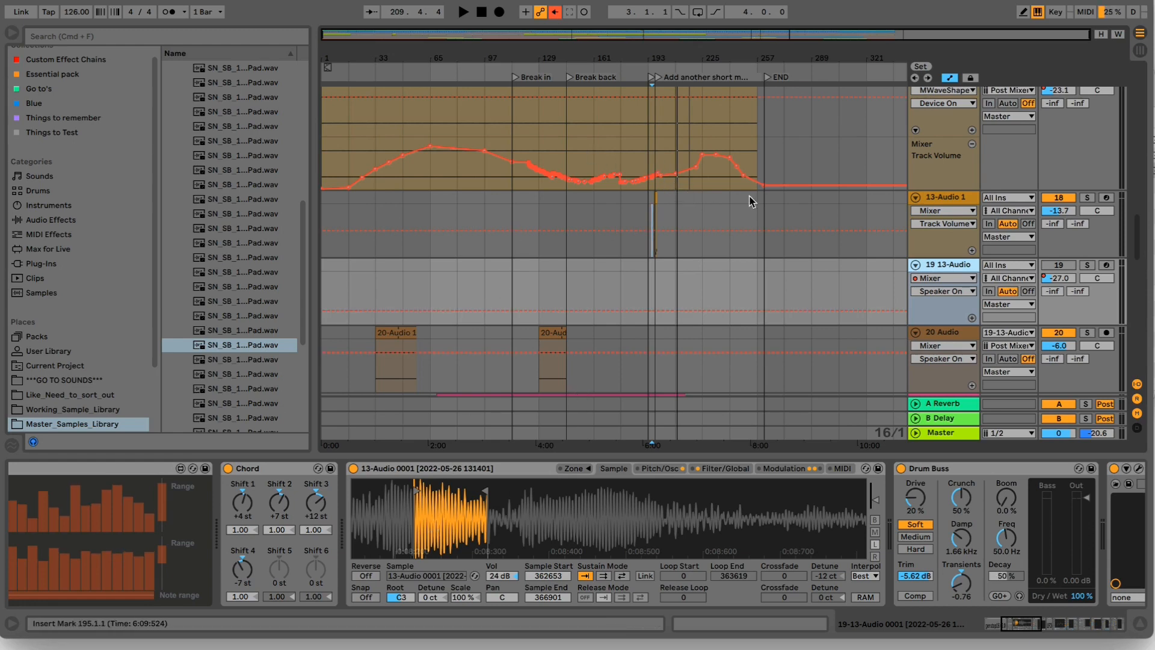
- Select the clip at bar 196 on track 18 and the Slice 78 pad in its rack
left_click(657, 194)
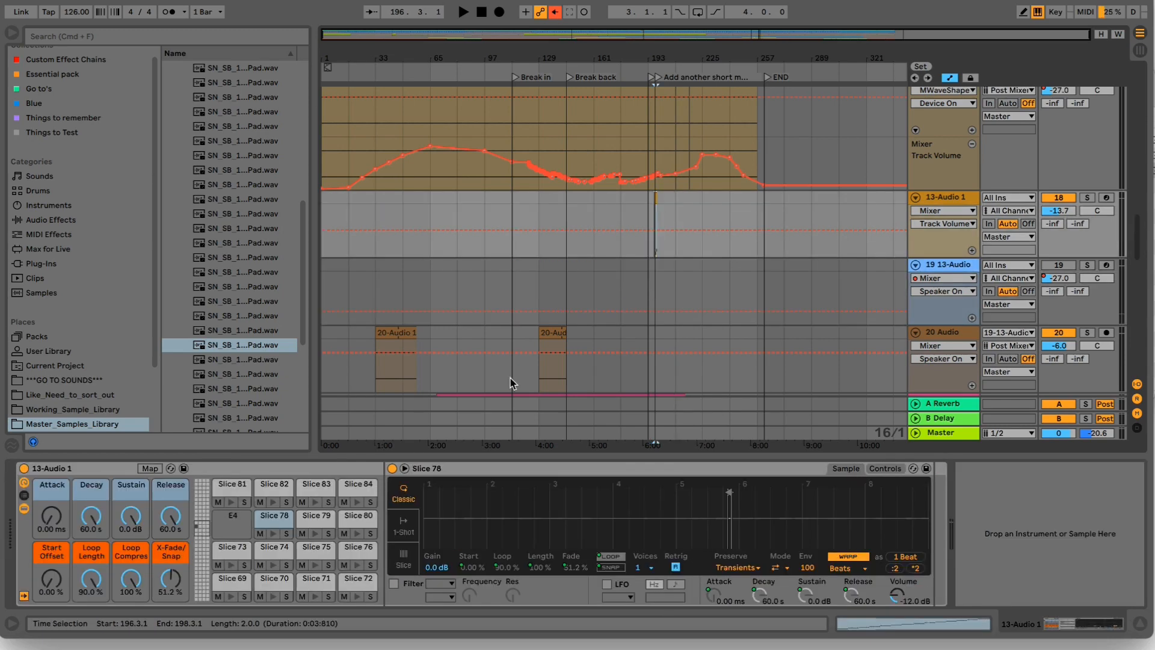
left_click(273, 524)
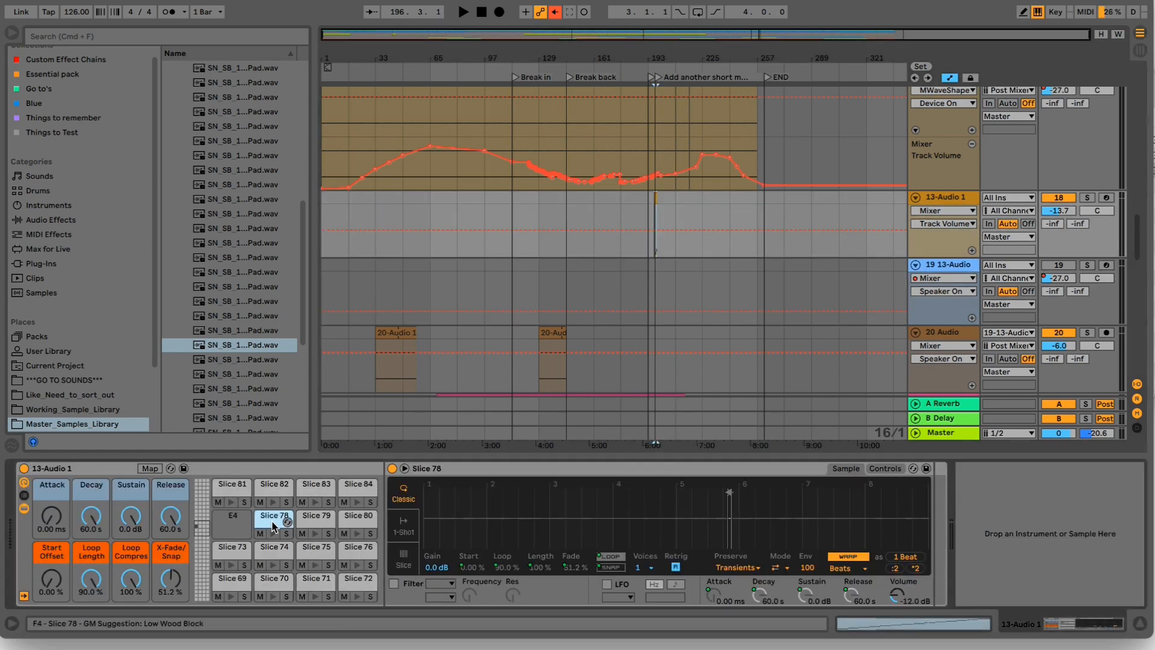
- Solo the 19 13-Audio track, play it briefly and show the genstep16 and Chord devices at the start of its chain
left_click(936, 269)
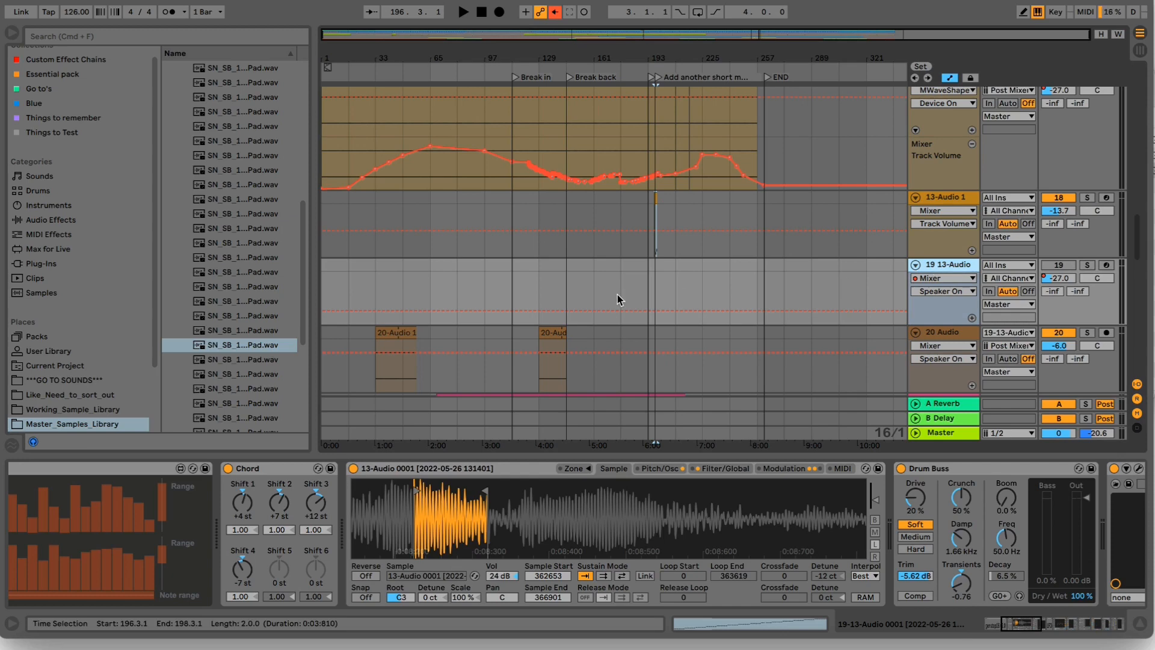
left_click(1089, 265)
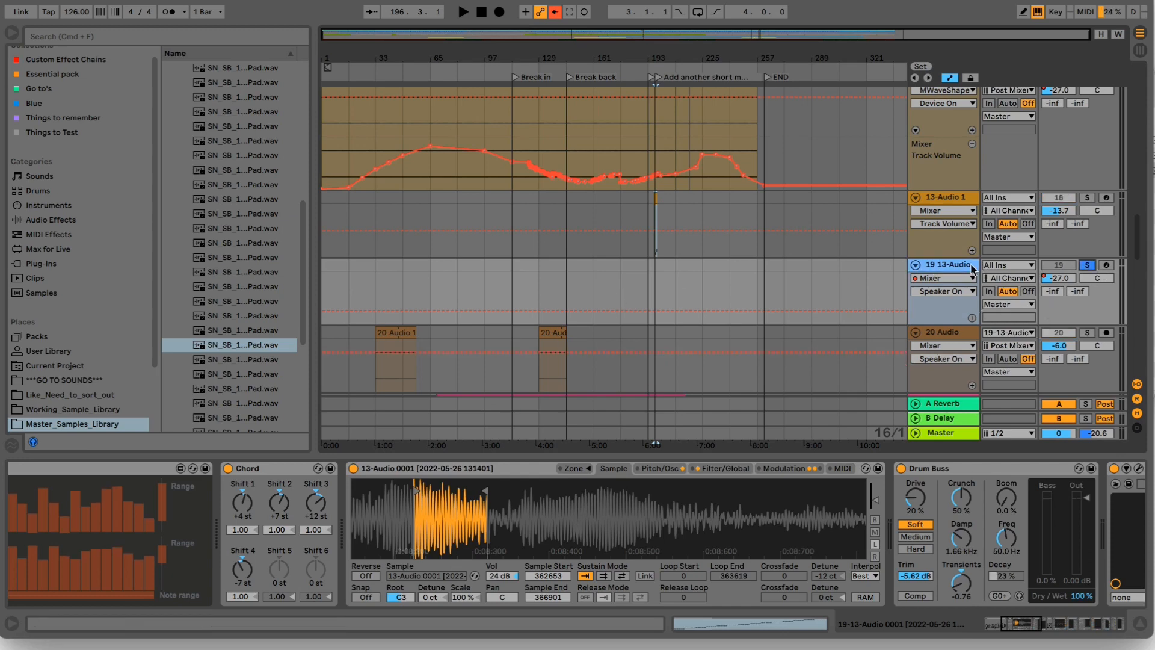
key("space")
mouse_move(1023, 624)
left_mouse_down()
mouse_move(1100, 624)
mouse_move(1007, 623)
left_mouse_up()
key("space")
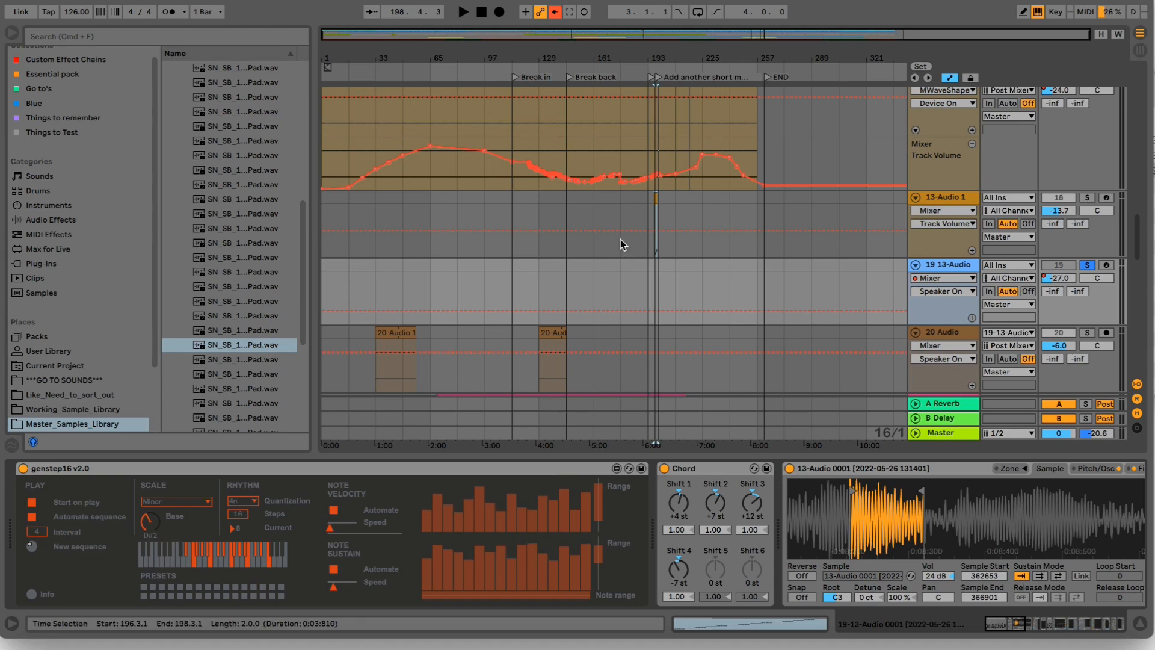
- Review the device chains of tracks 20 and 19, and select track 21 to show its 19-Audio 1 clips across the arrangement
scroll(641, 96, "up", 3)
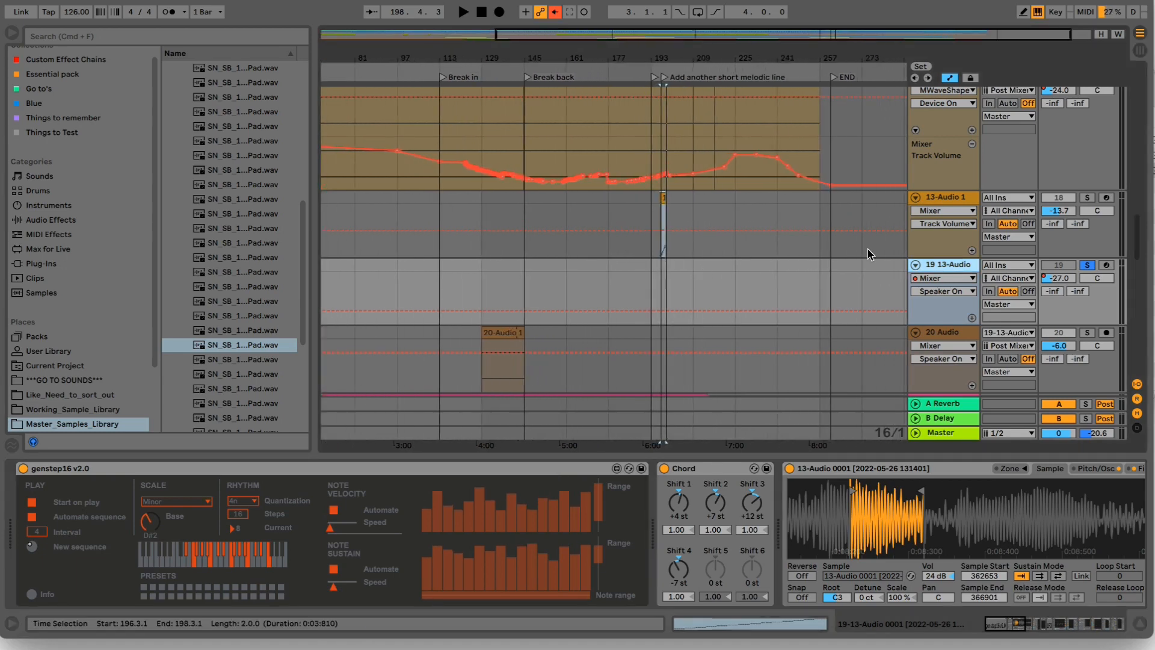
left_click(930, 340)
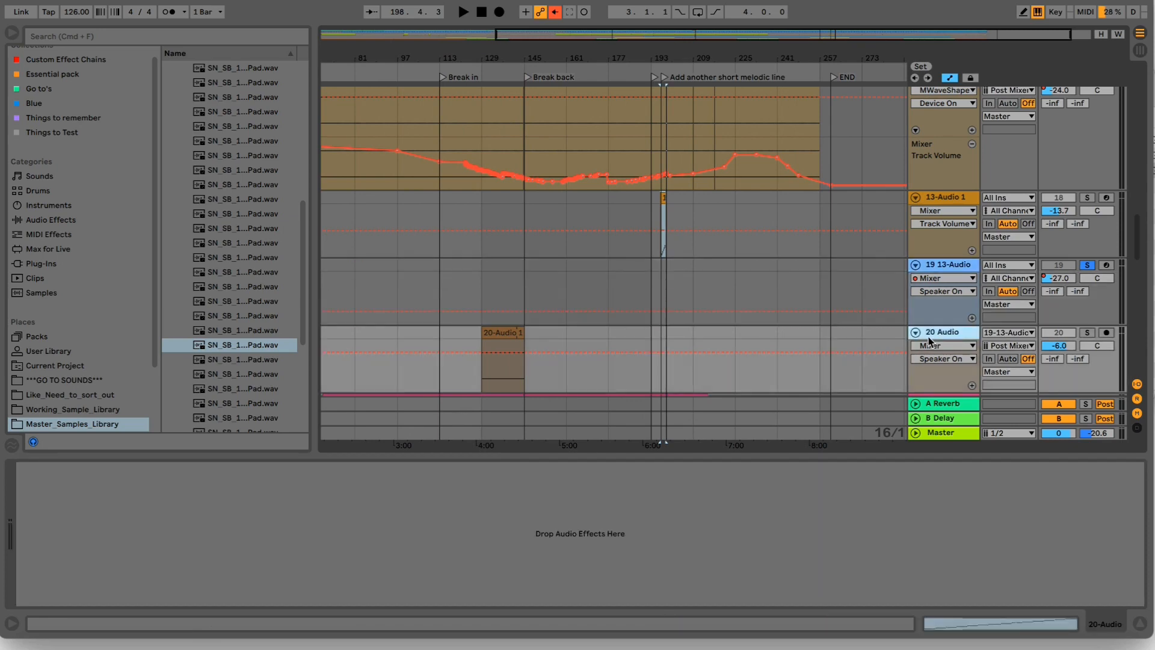
left_click(949, 268)
scroll(950, 259, "down", 5)
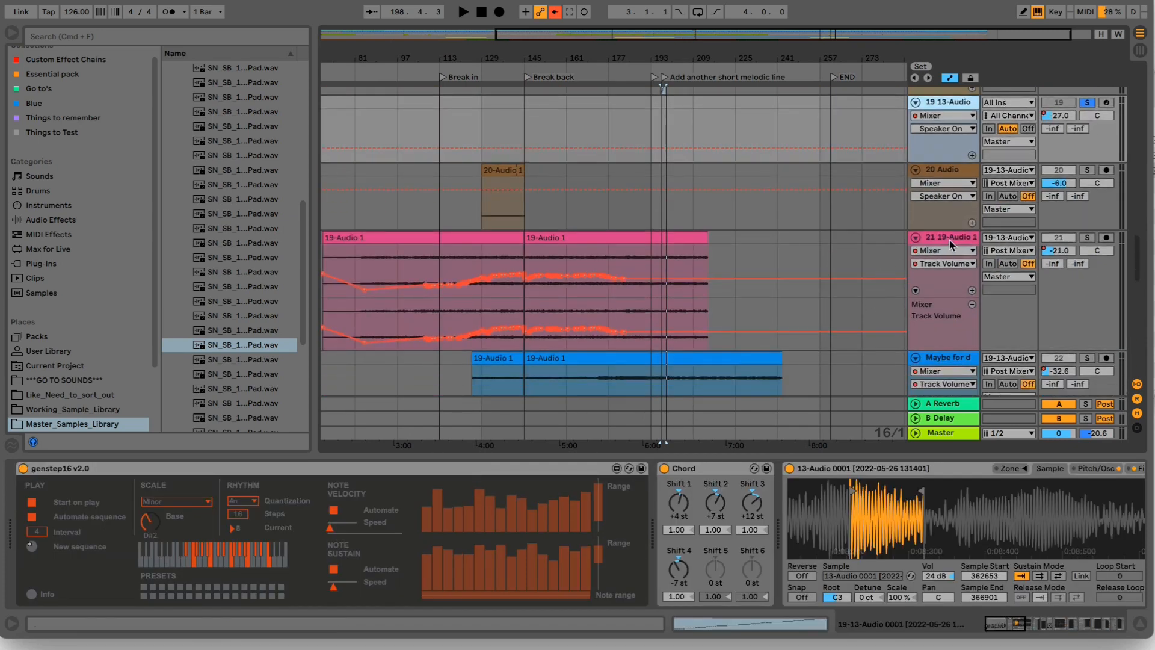
left_click(950, 243)
left_click_drag(515, 60, 586, 65)
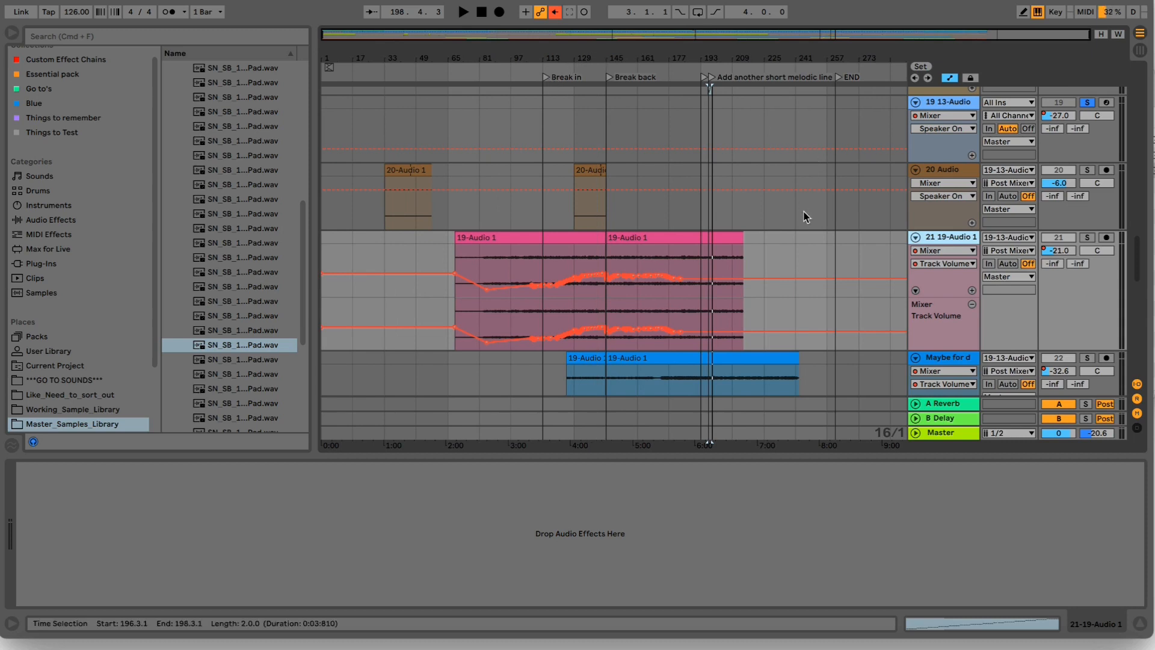
scroll(803, 211, "up", 1)
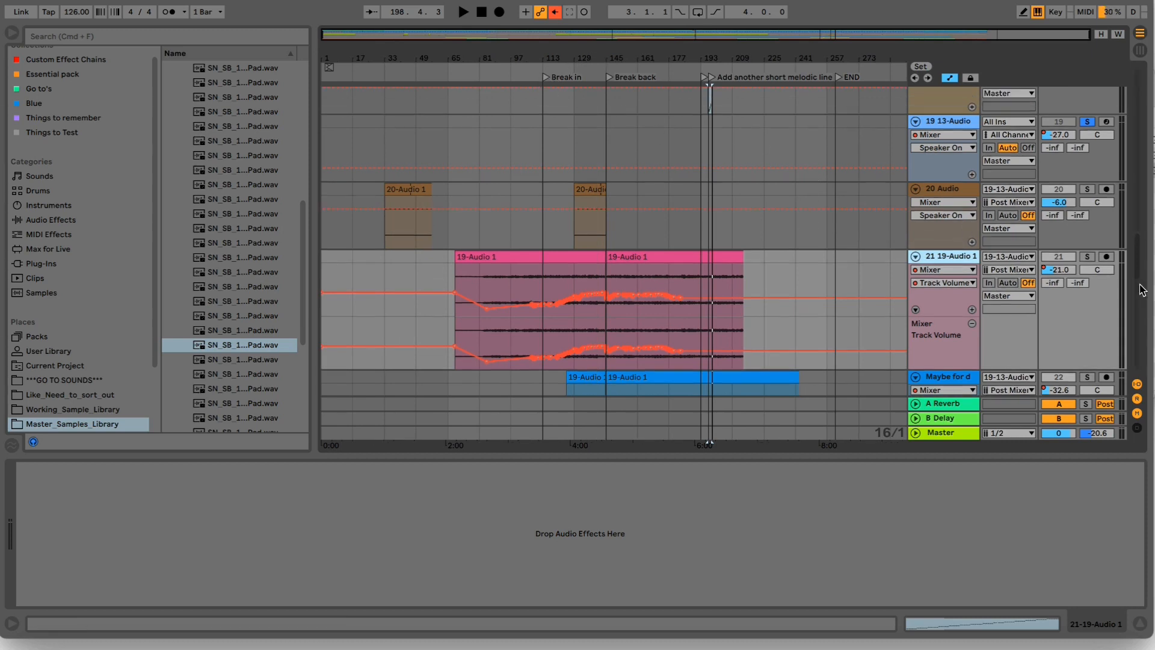
- Solo the 21 19-Audio 1 track and play it from the Break in marker and from about bar 128
left_click(1088, 256)
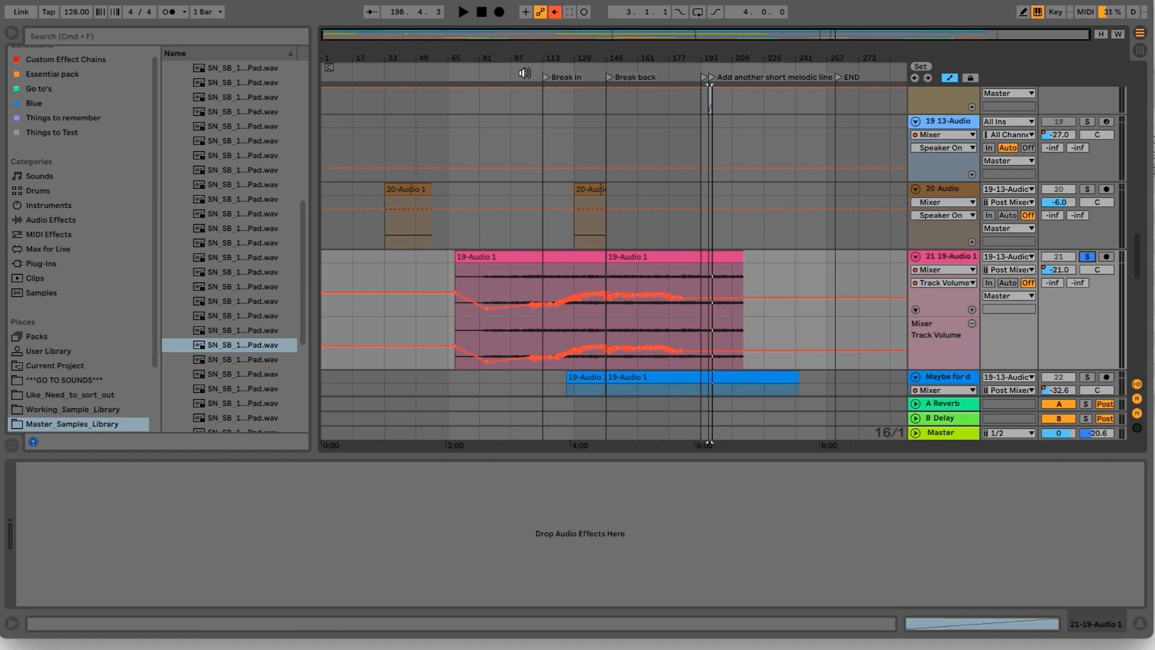
left_click(541, 66)
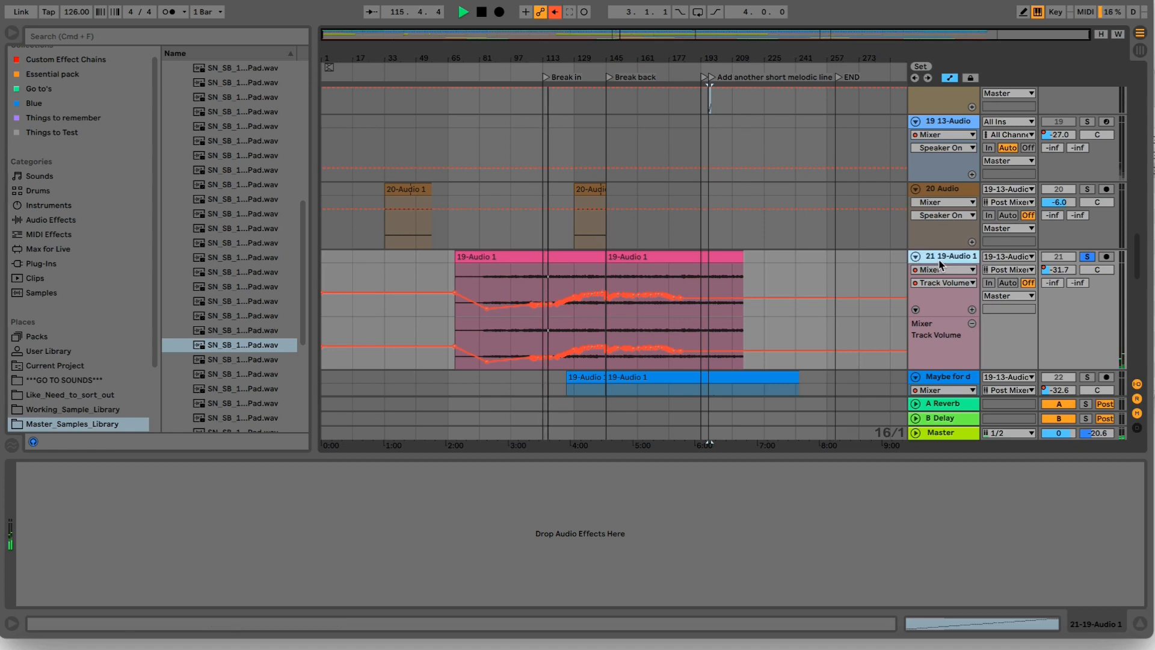
scroll(806, 280, "down", 3)
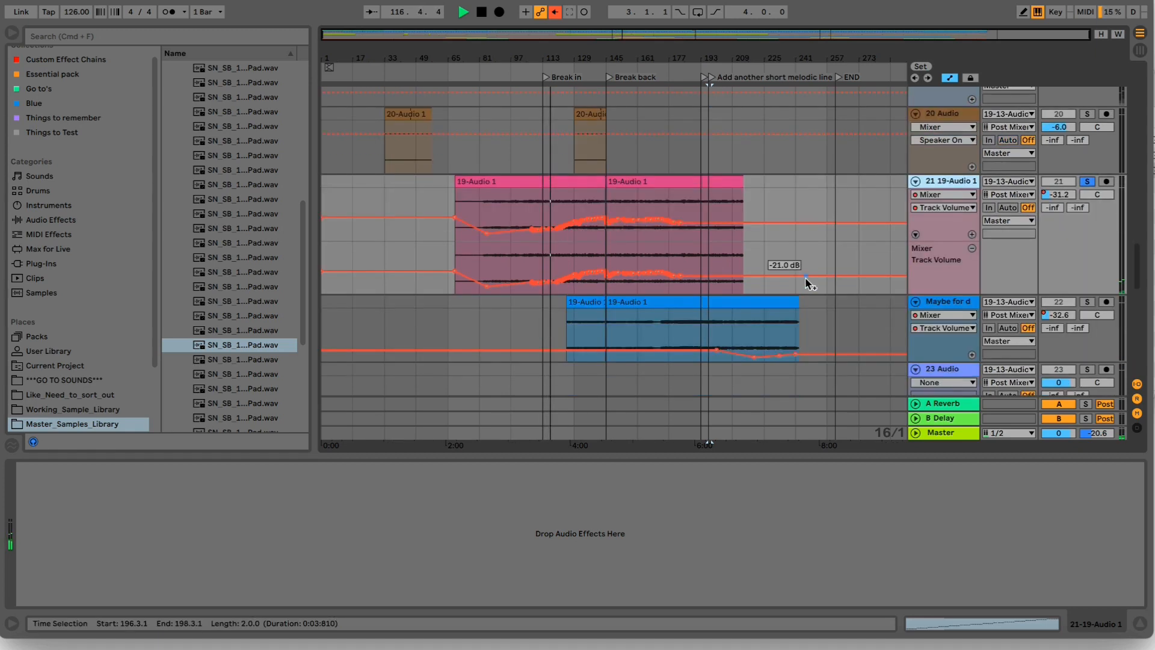
scroll(807, 280, "down", 2)
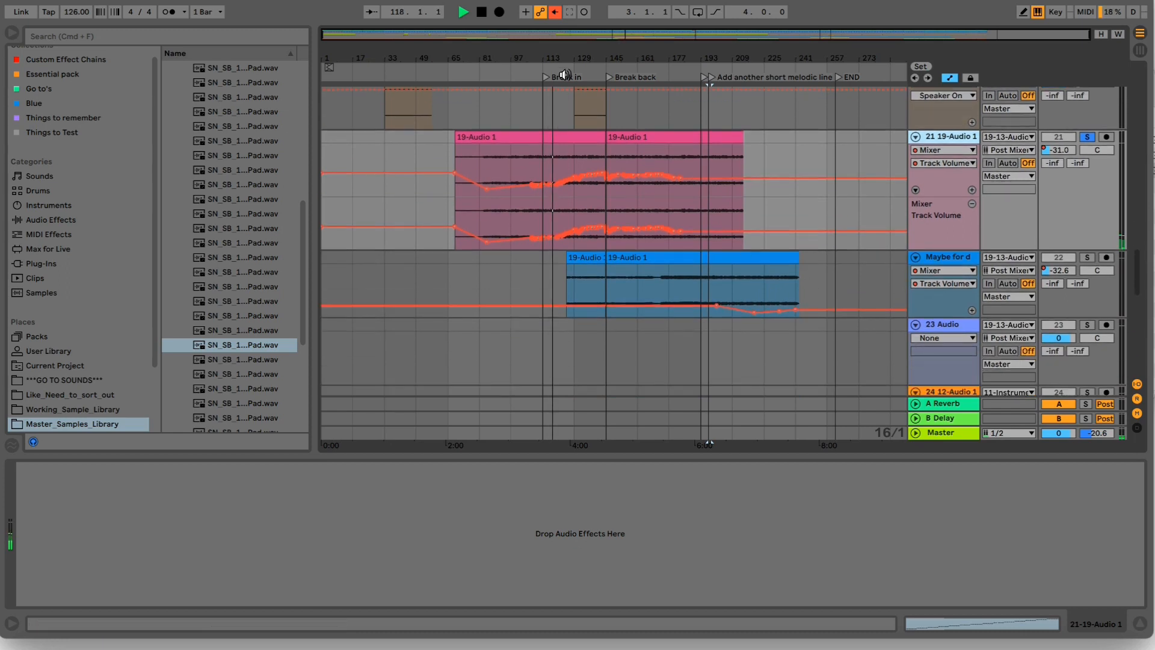
left_click(583, 59)
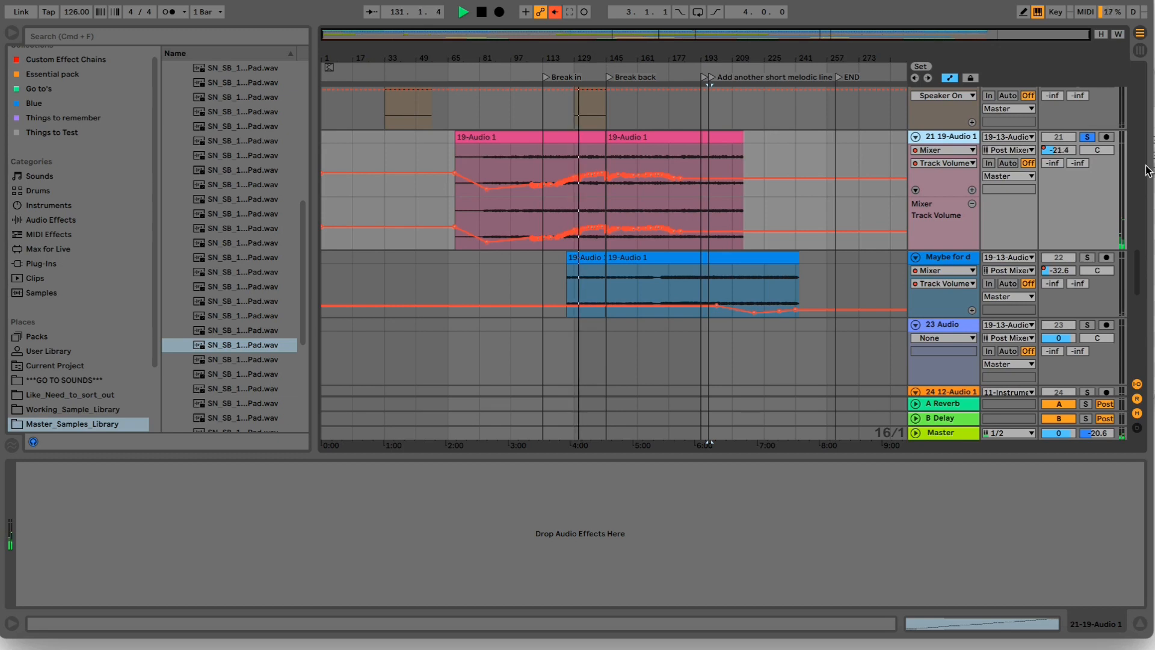
- Unsolo track 21, play the full mix from about bar 128 without and with that track, and restore the overridden automation
key("space")
left_click(1088, 137)
left_click(1074, 138)
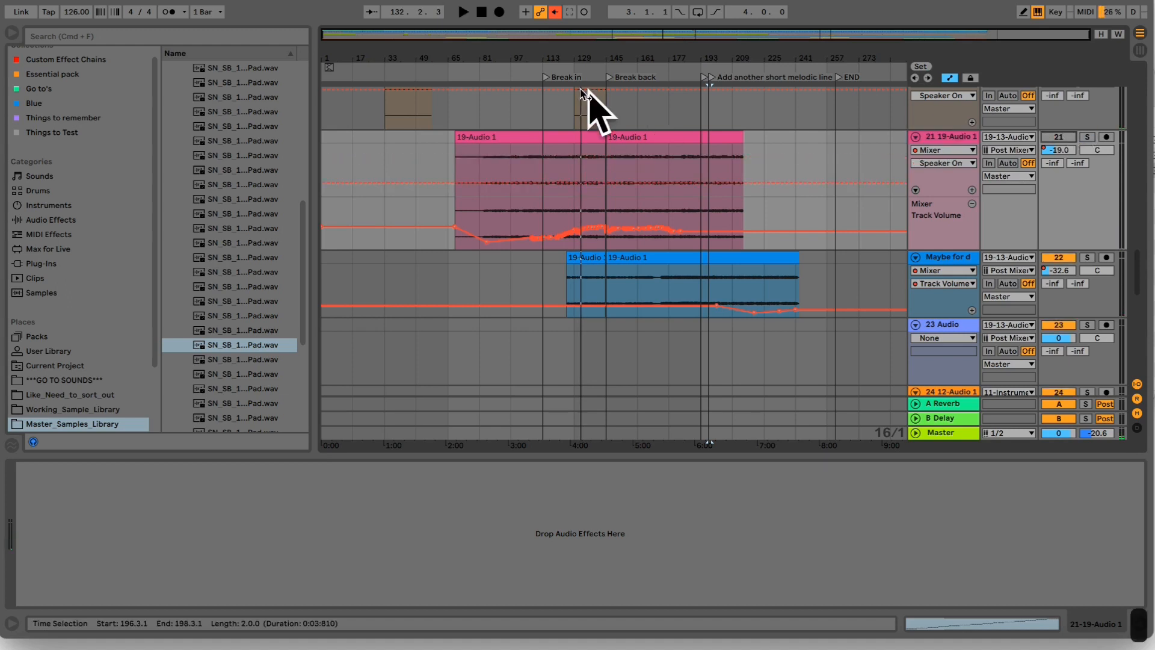
key("space")
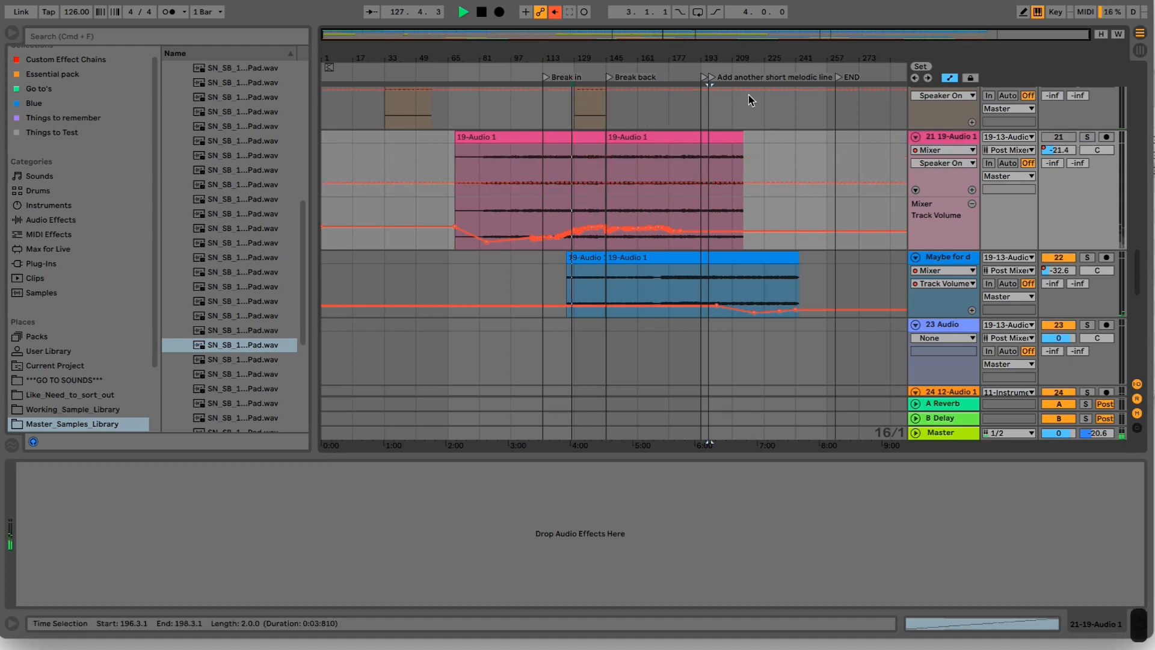
left_click(1063, 138)
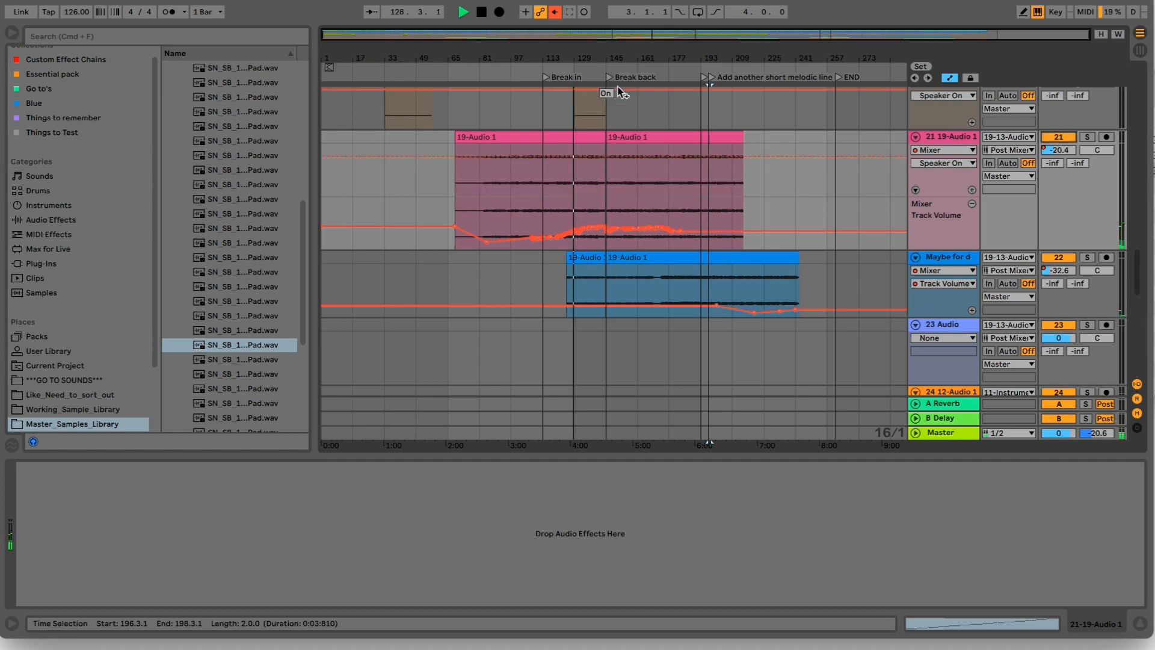
left_click(558, 16)
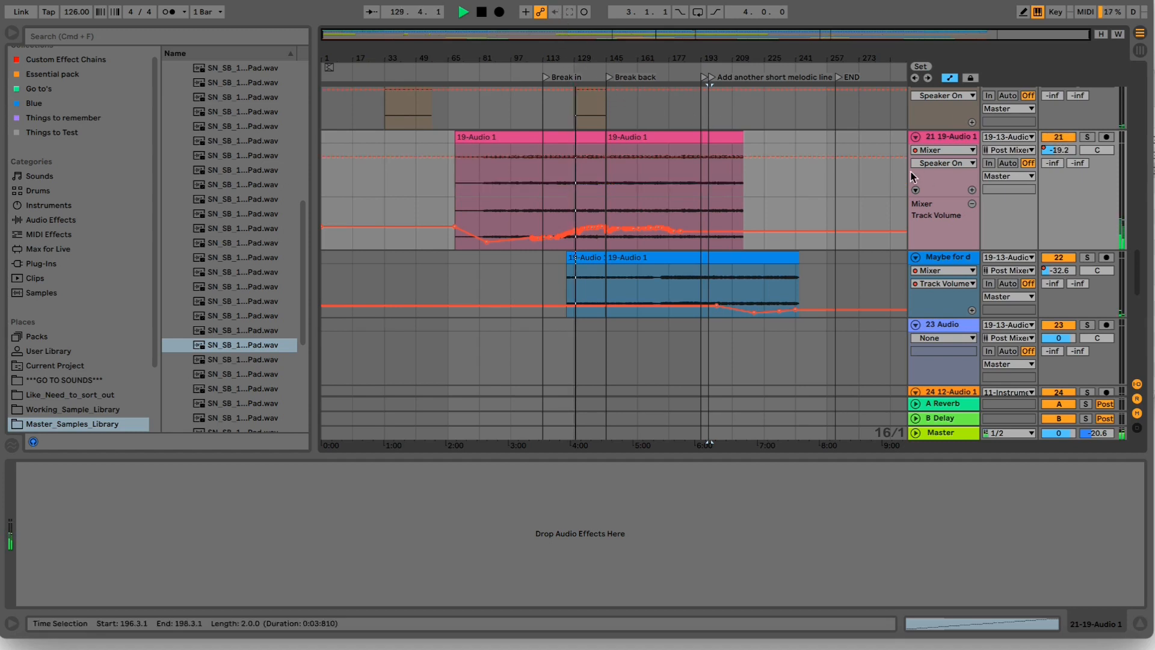
- Compare the playing mix with track 21 alternately deactivated and activated, leaving the track deactivated and playback stopped
left_click(1059, 137)
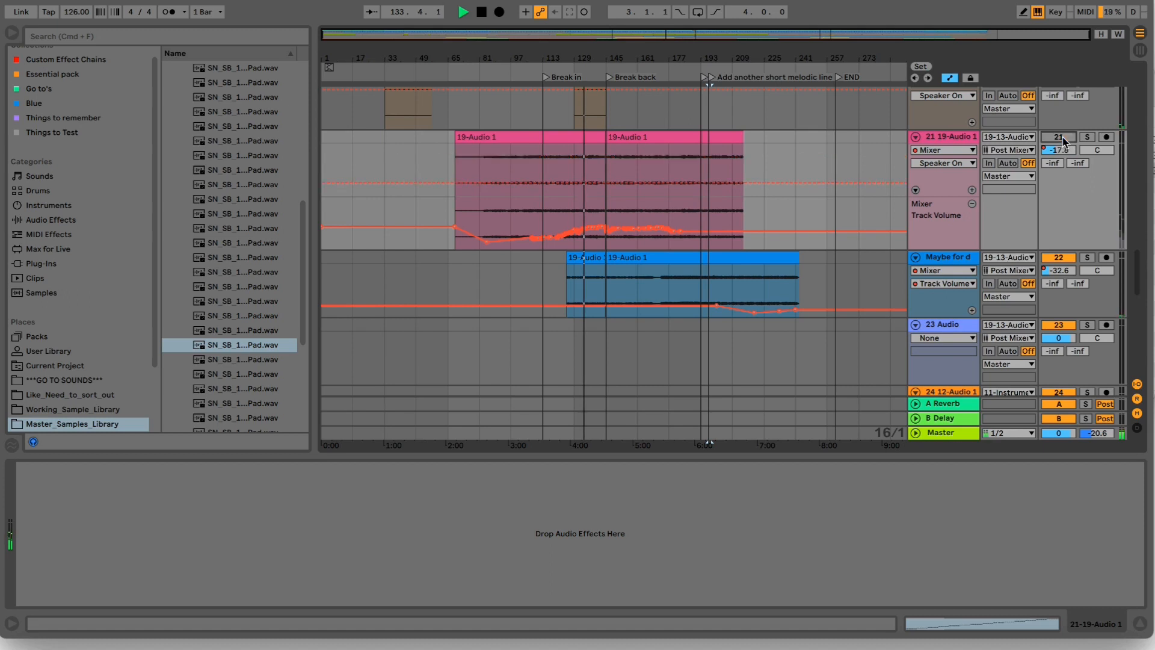
left_click(1059, 138)
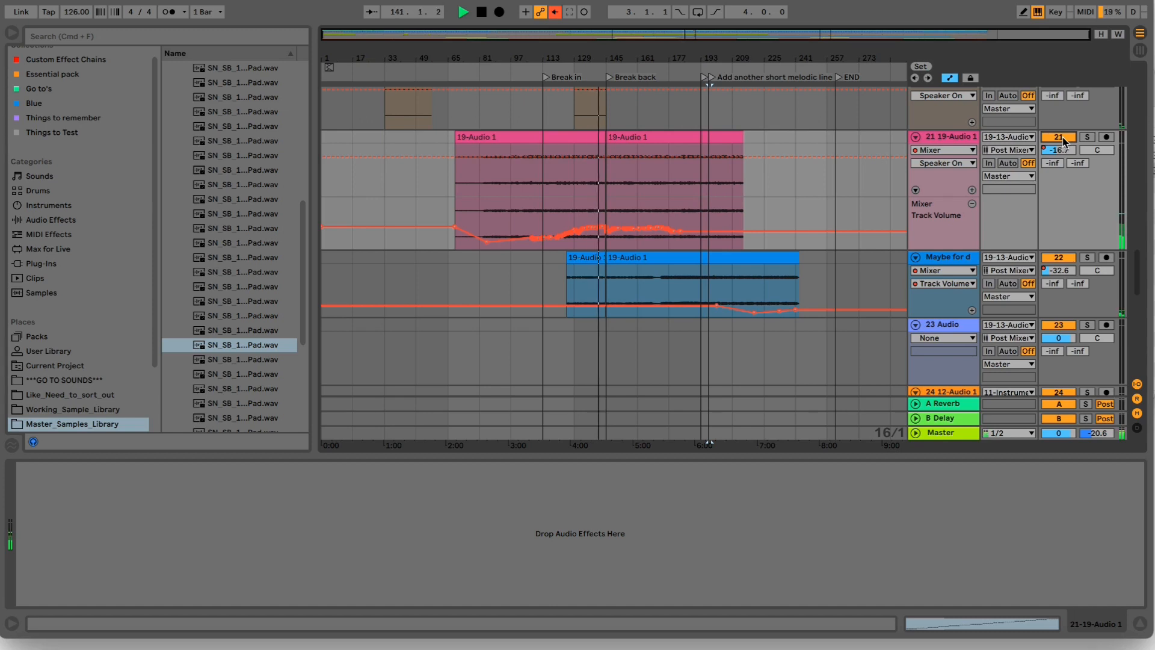
left_click(1063, 139)
left_click(1063, 139)
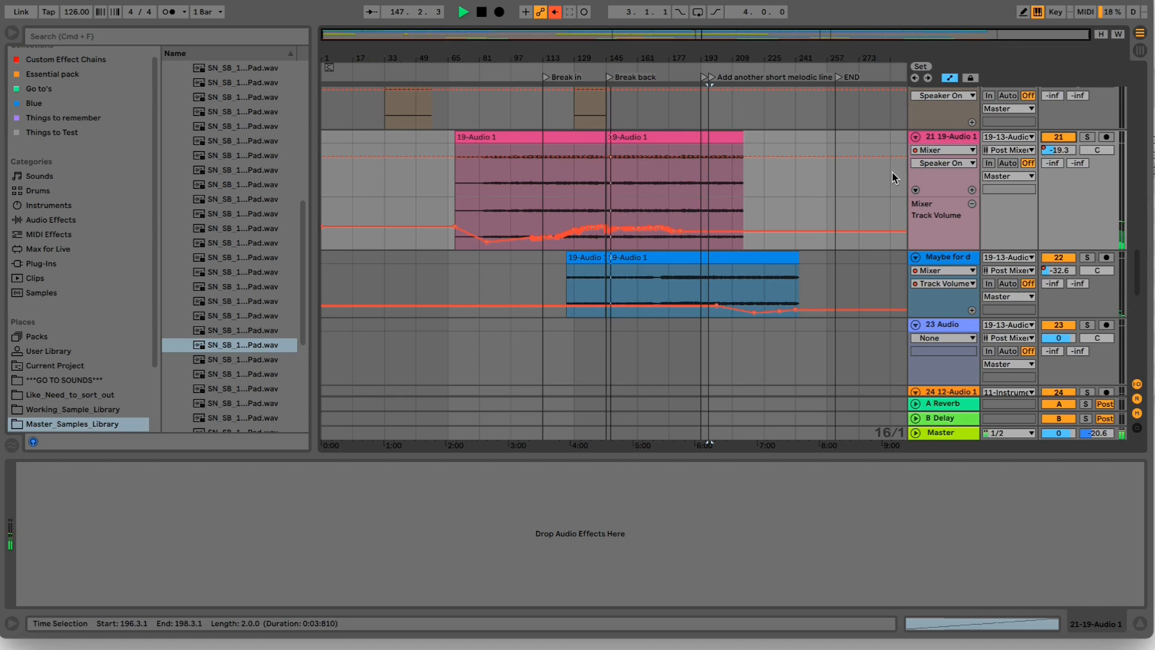
left_click(1056, 138)
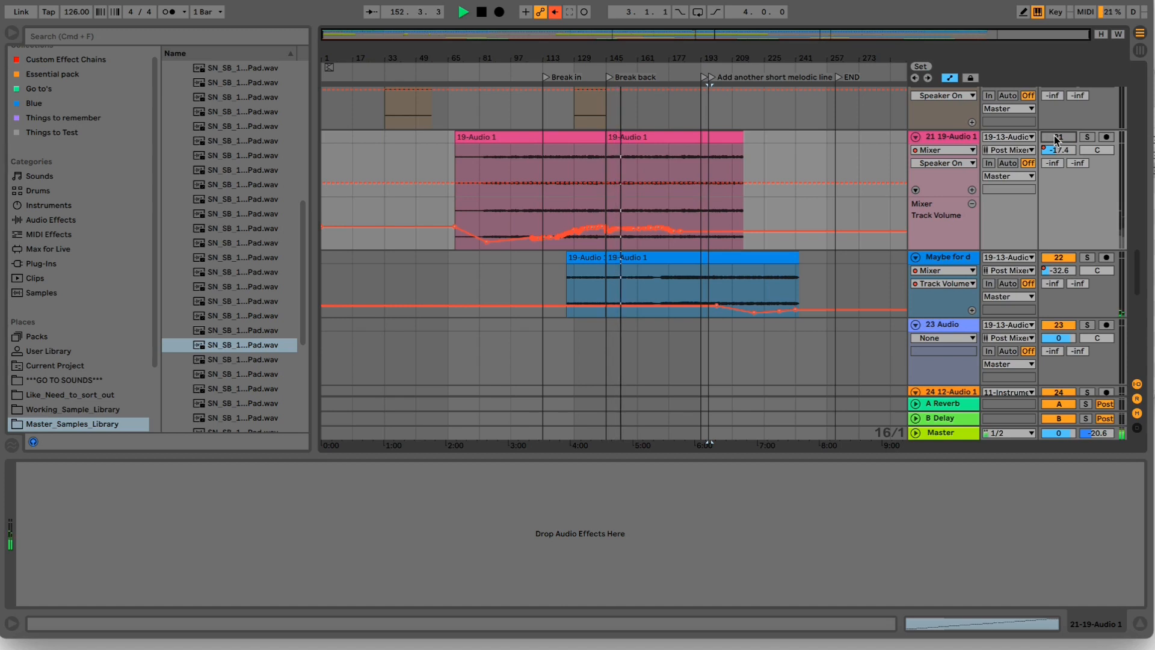
left_click(1055, 137)
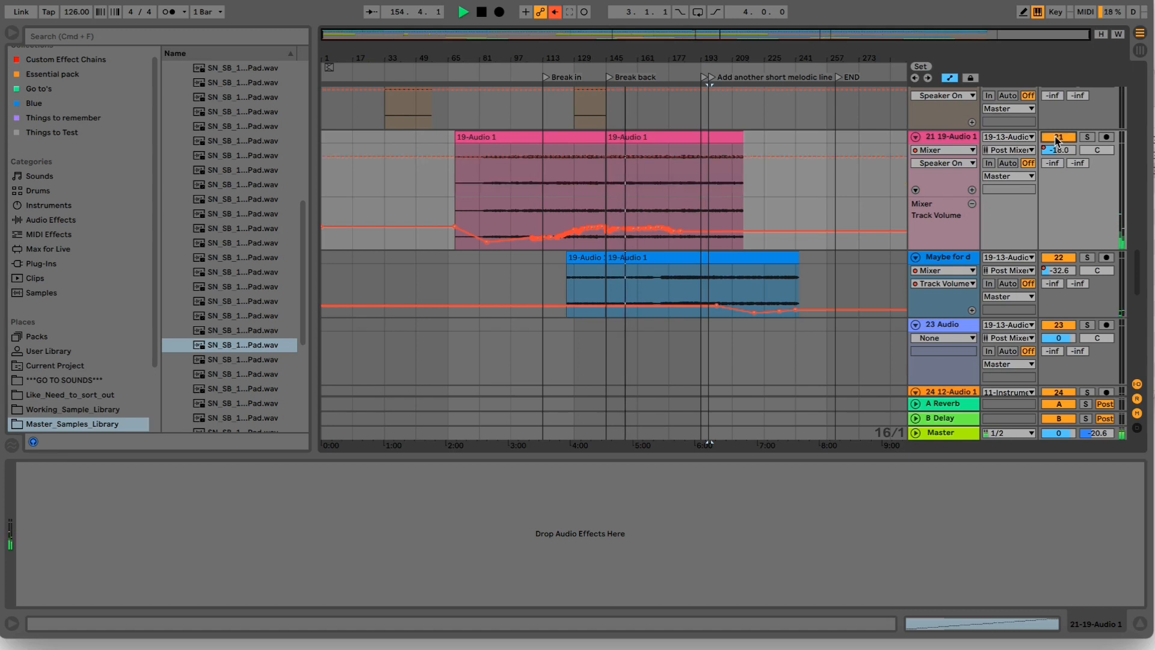
left_click(1057, 151)
left_click(1056, 138)
key("space")
- Solo the 19 13-Audio track and turn off the Chord device in its chain
scroll(840, 167, "up", 5)
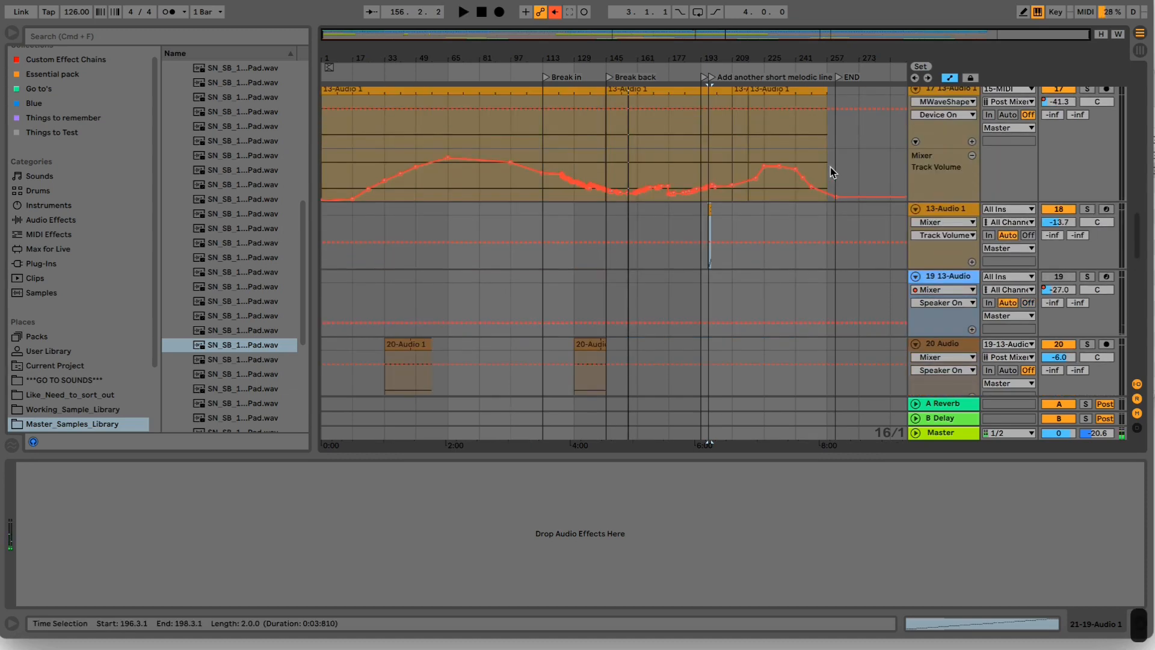
scroll(831, 167, "down", 3)
left_click(944, 185)
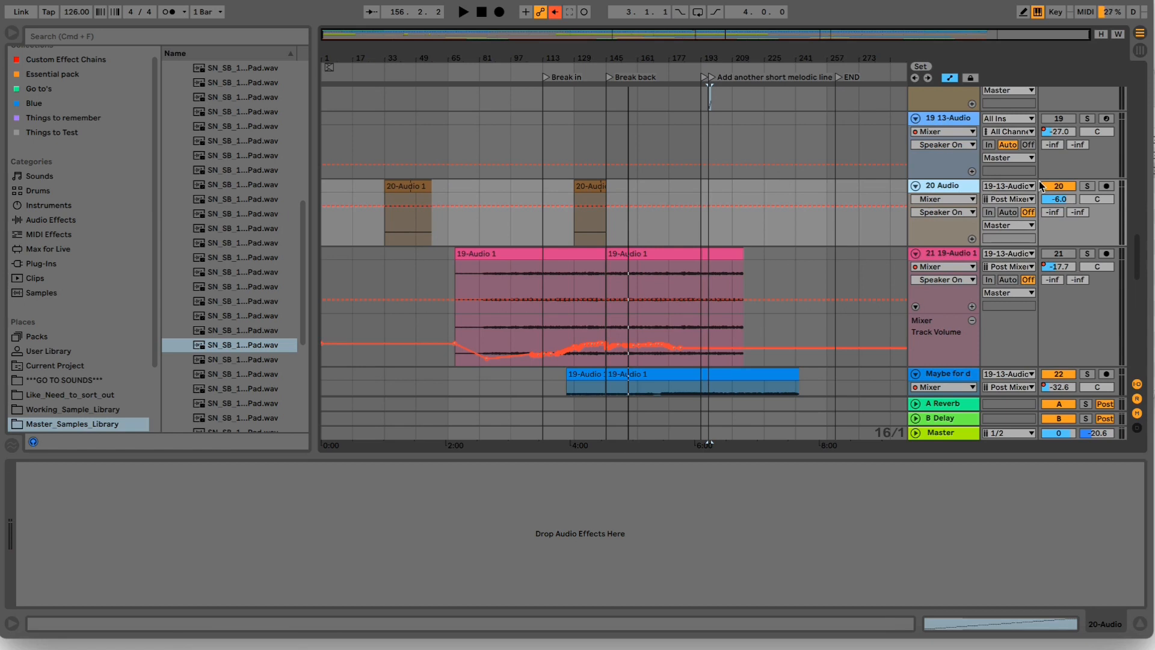
left_click(948, 125)
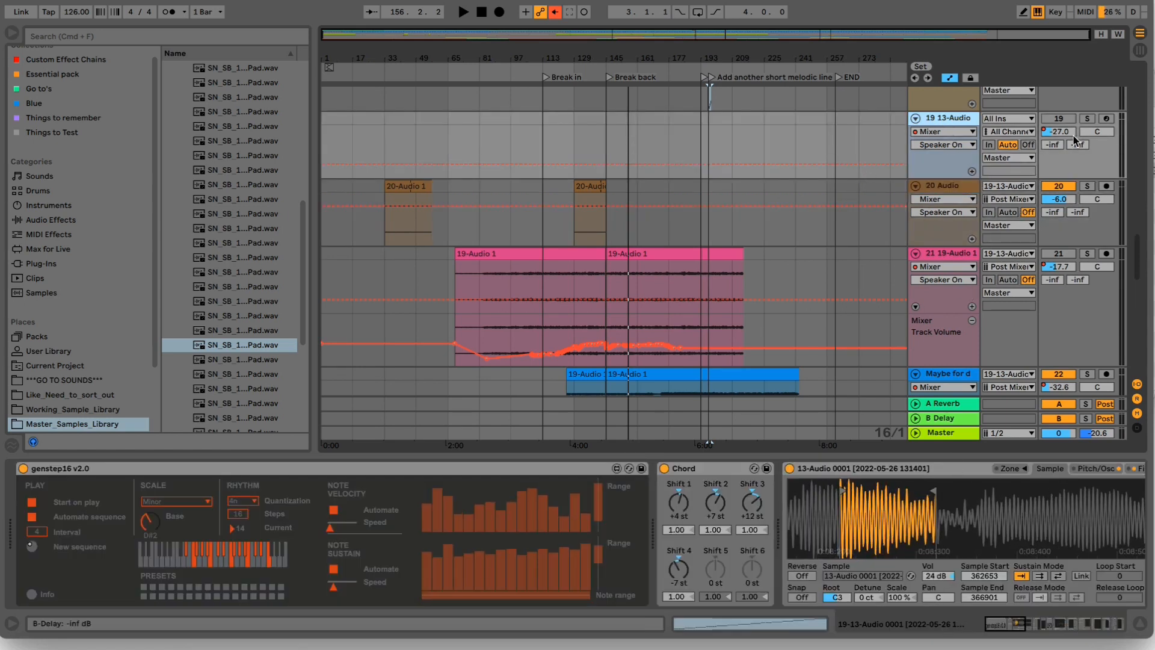
left_click(1087, 119)
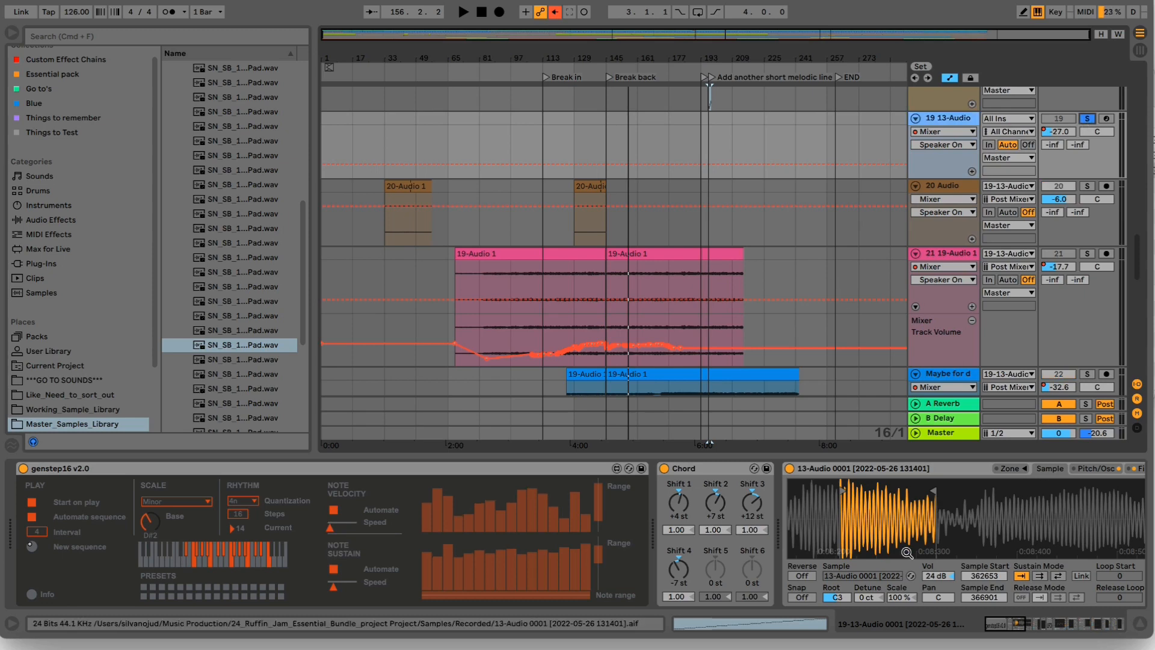
left_click(674, 473)
- Group track 19's effects from Drum Buss through Looperator into an Audio Effect Rack
left_click_drag(993, 623, 1035, 624)
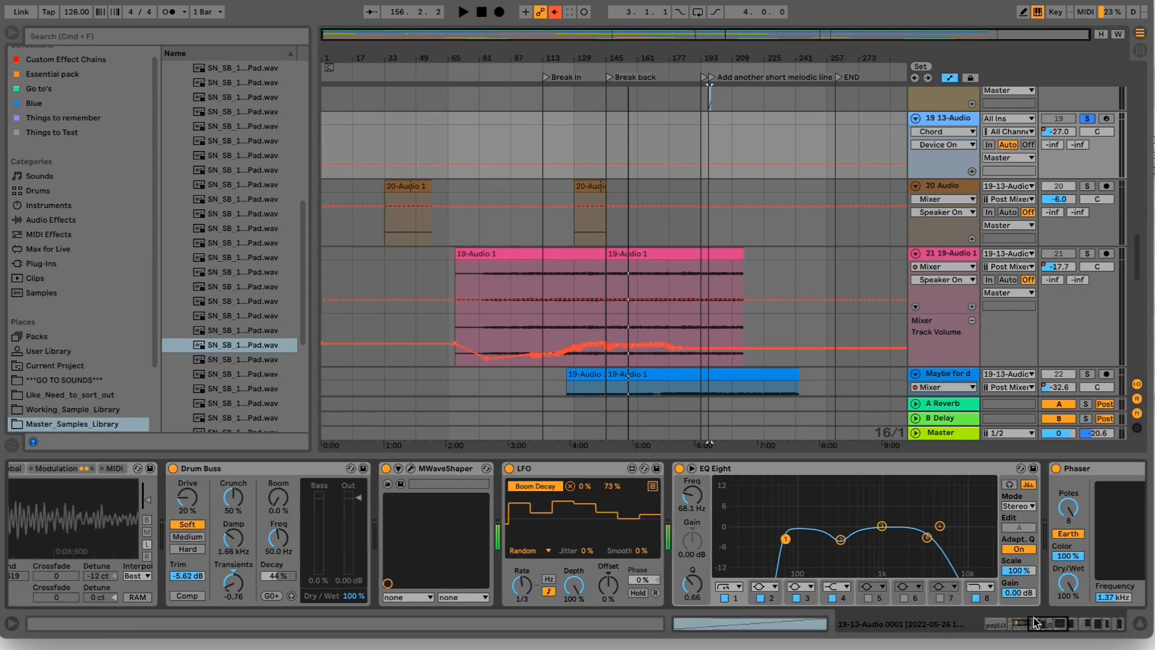
left_click(316, 468)
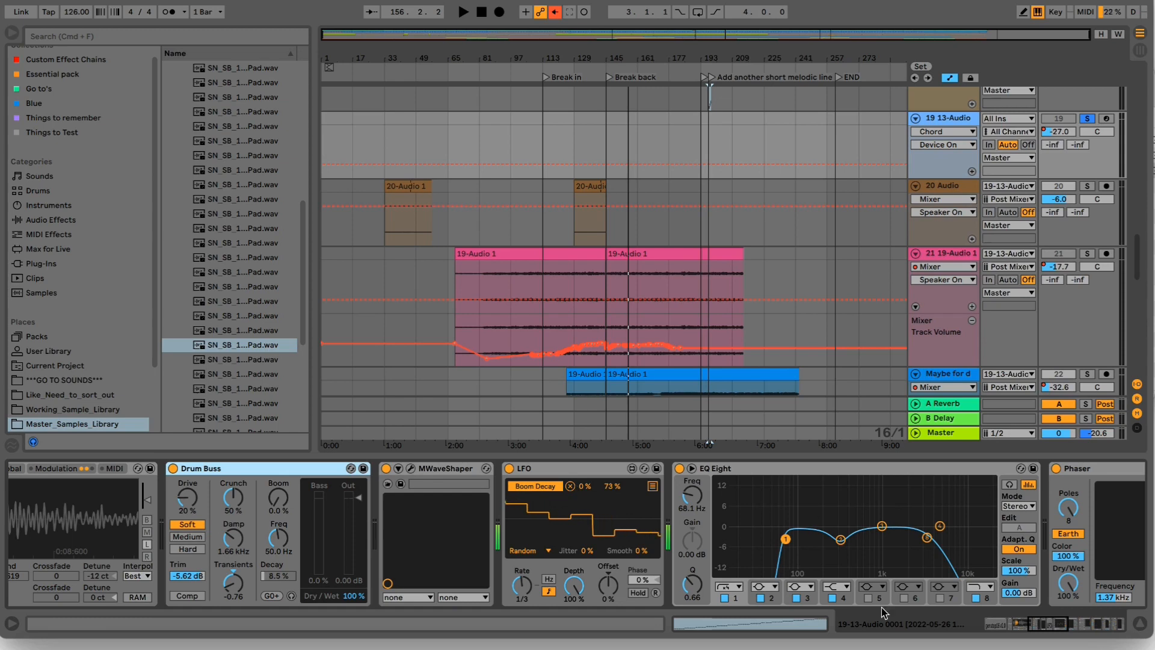
left_click_drag(1048, 626, 1116, 632)
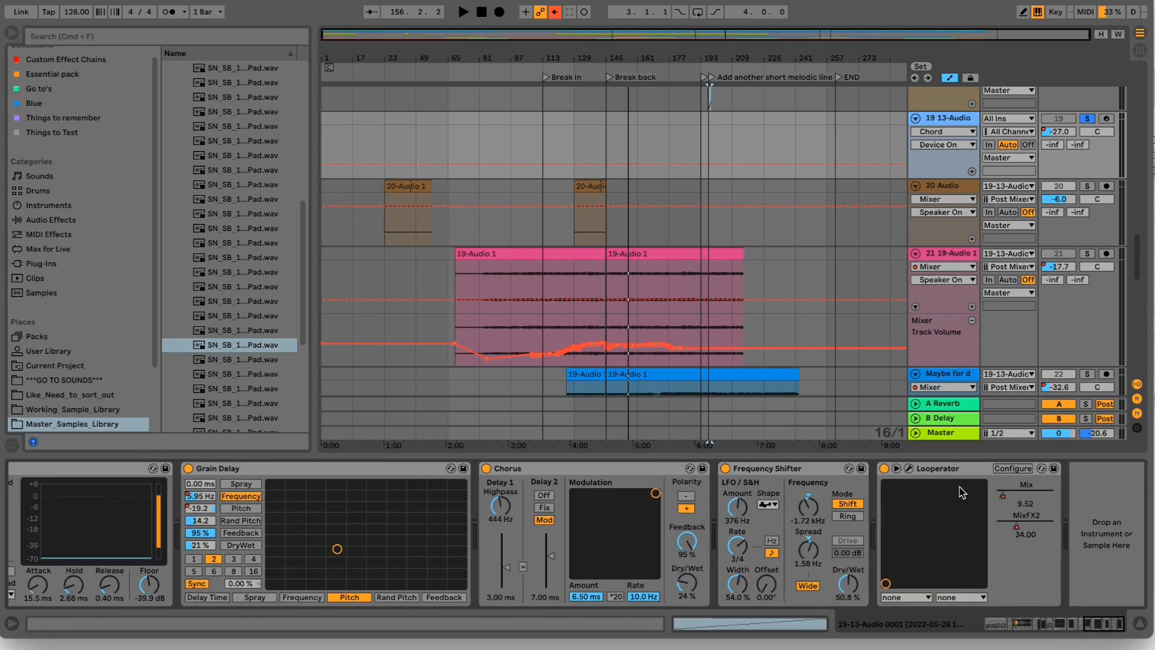
left_click(948, 472, "shift")
key("super+g")
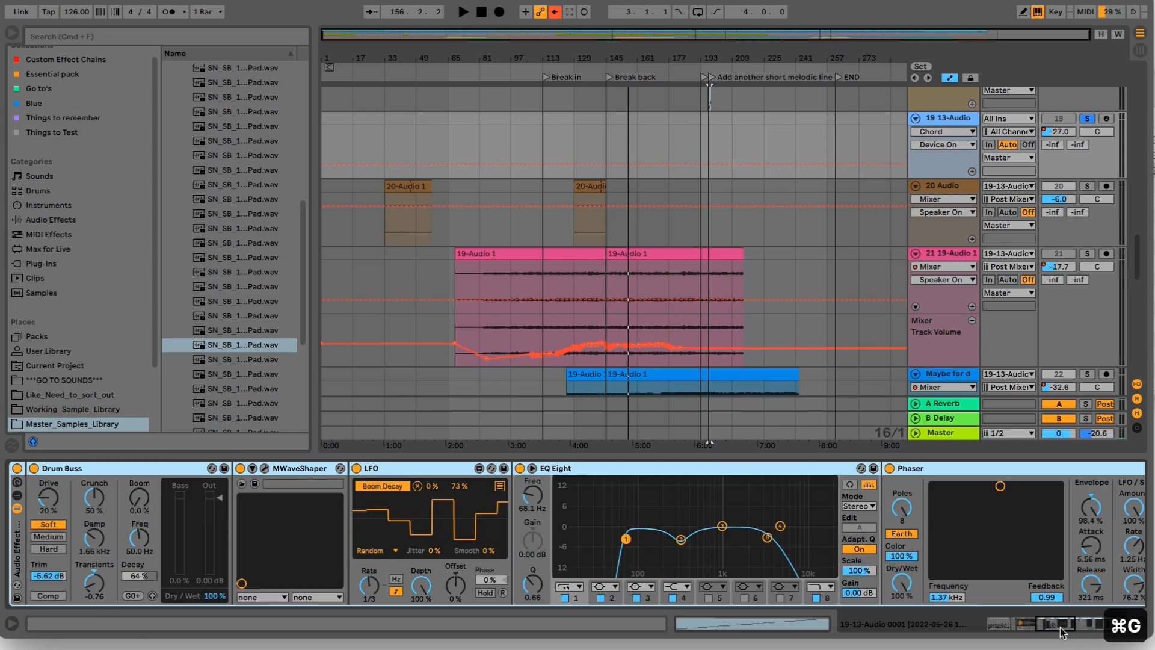
left_click_drag(1060, 625, 1055, 626)
- Point out the 19-Audio 1 clip at bar 145 on track 21 and return to the 19 13-Audio track's device chain
scroll(843, 331, "down", 3)
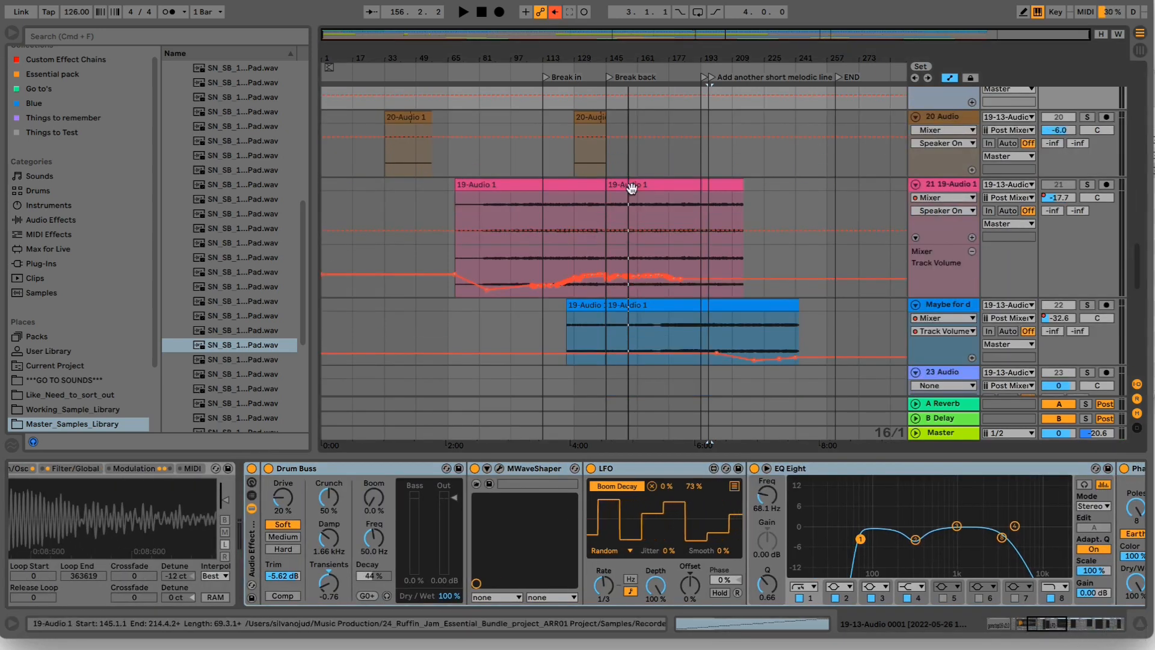
left_click(638, 188)
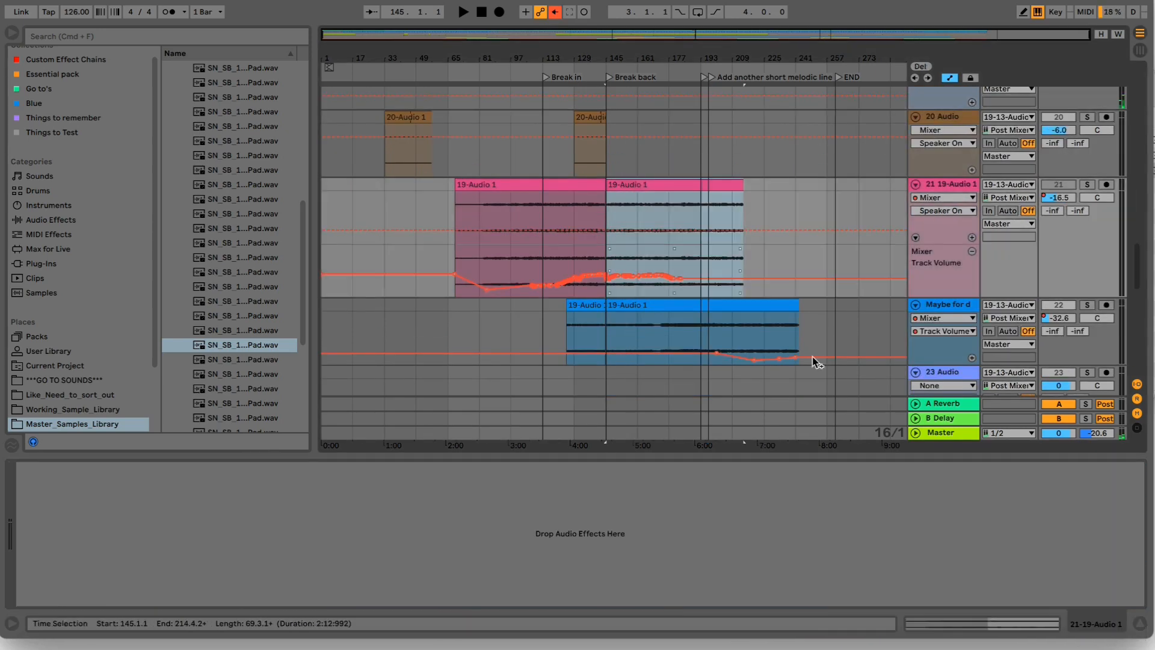
left_click(959, 121)
scroll(959, 121, "up", 2)
left_click(956, 111)
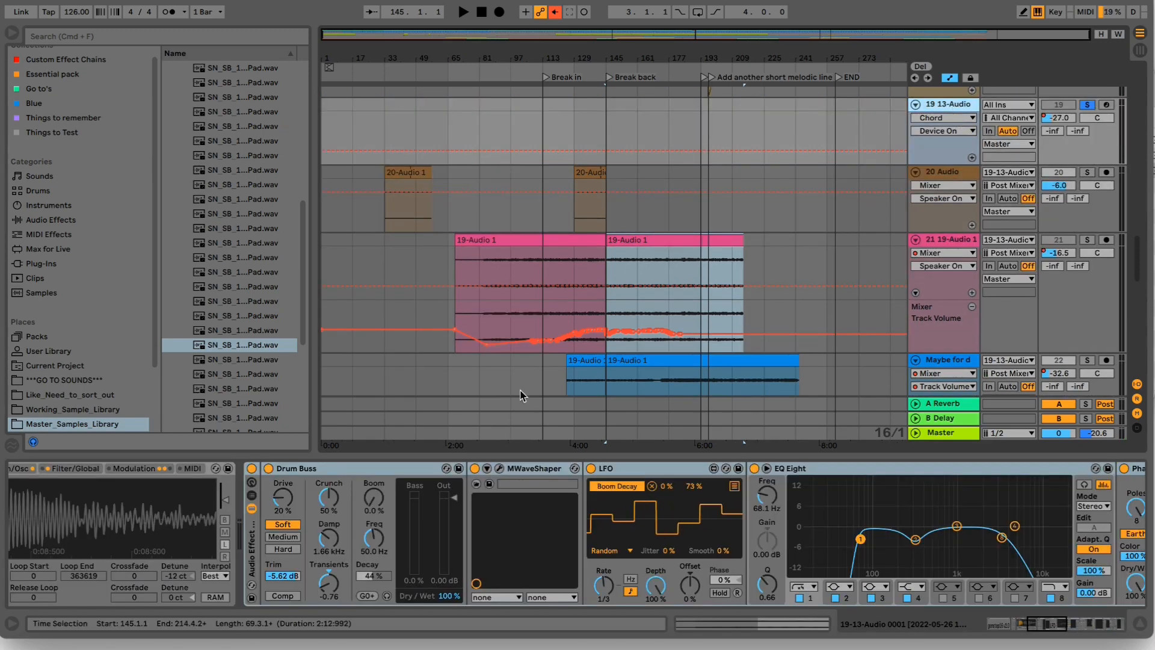
- Turn off the Audio Effect Rack on track 19 and bring the 13-Audio 0001 sampler into view
left_click(251, 468)
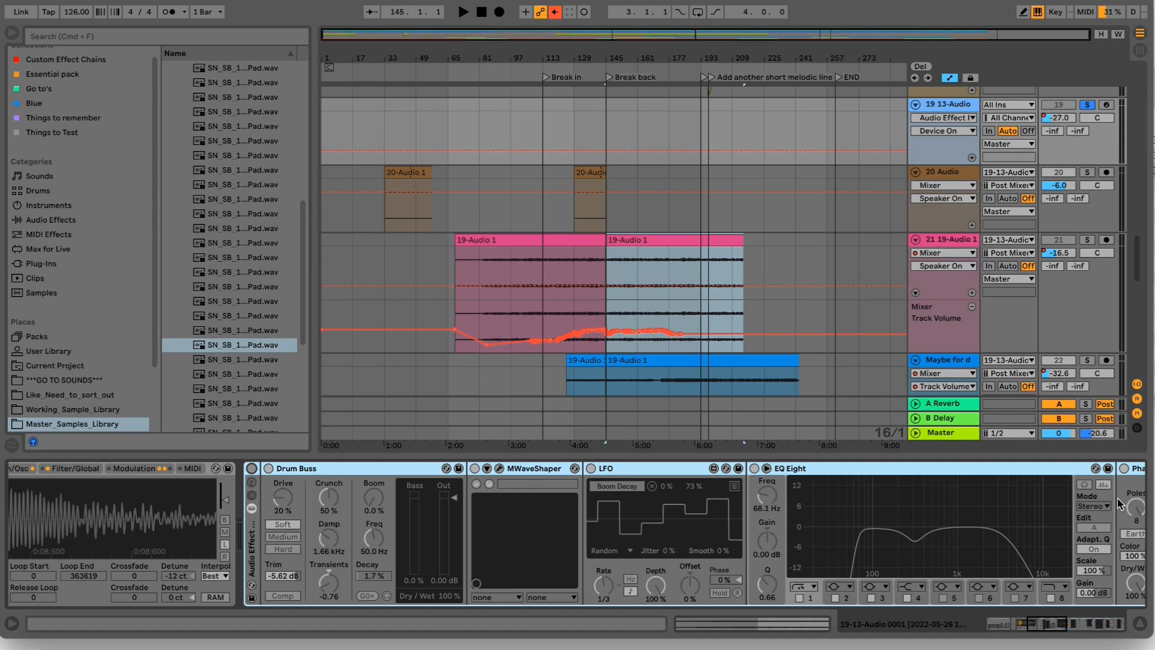
left_click(1045, 622)
left_click_drag(1044, 618, 1033, 616)
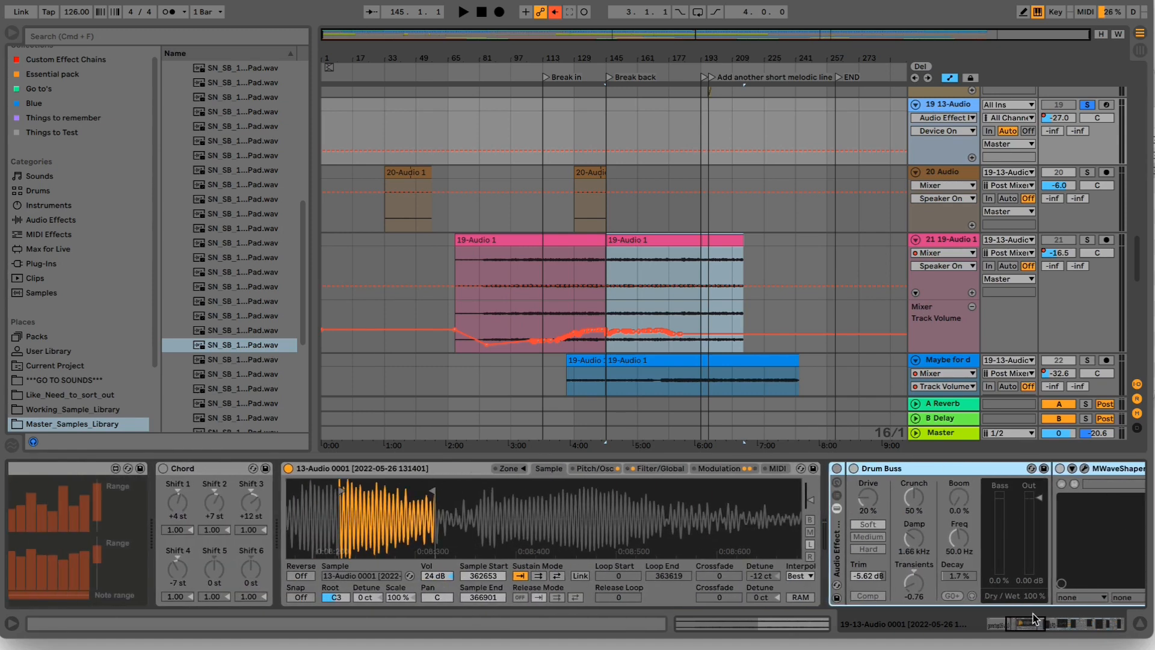
- Locate the short clip at bar 196 on track 18 and inspect the sliced sampler rack that plays it
scroll(653, 248, "up", 5)
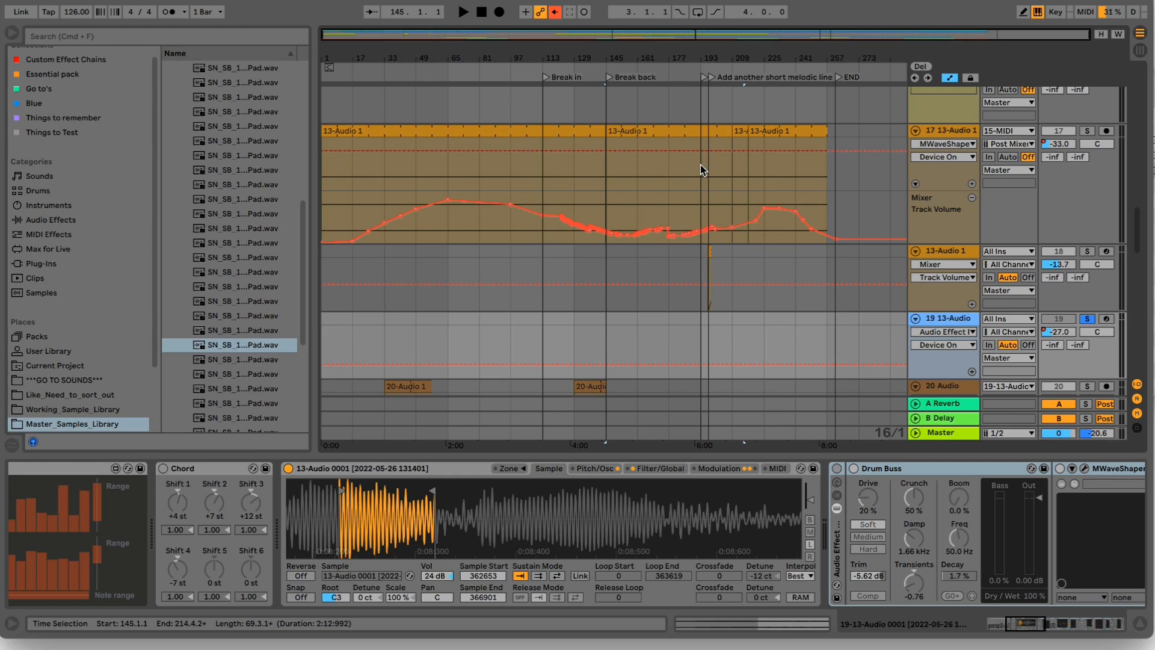
scroll(666, 252, "down", 1)
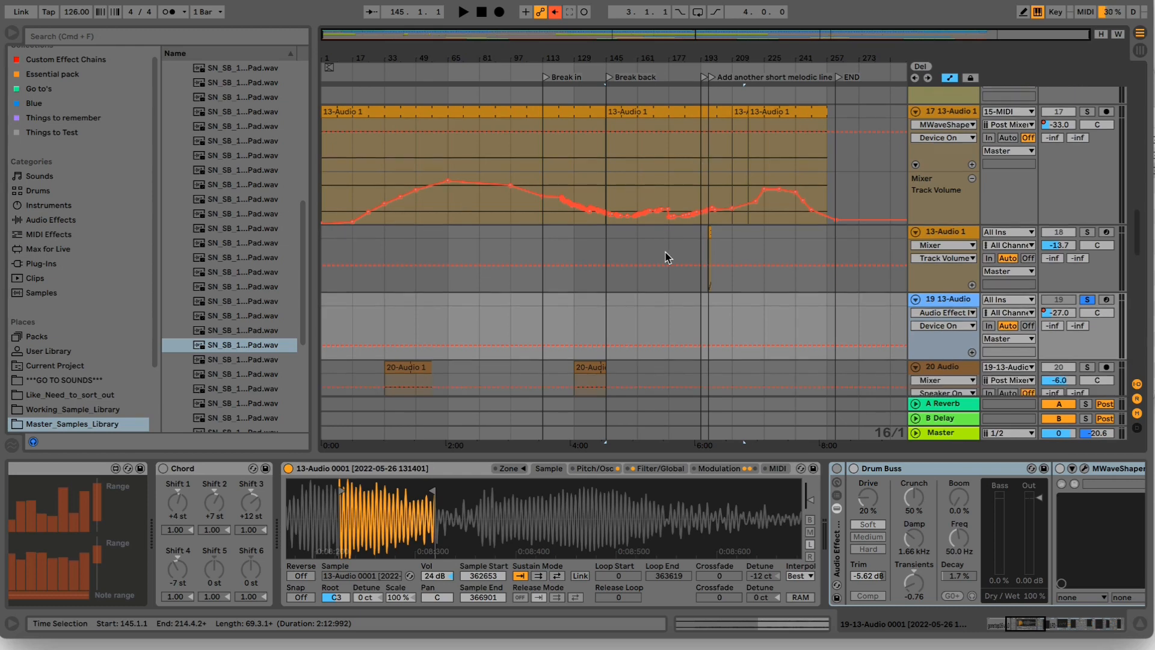
left_click(710, 231)
left_click(710, 233)
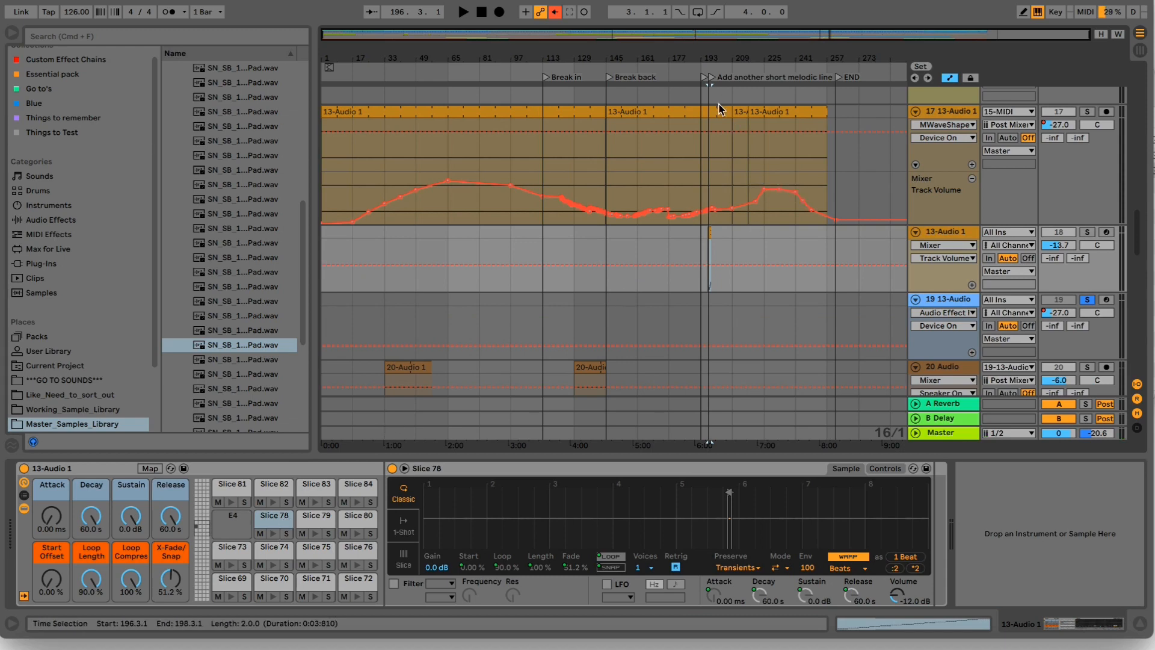
left_click_drag(718, 47, 721, 59)
scroll(698, 229, "down", 5)
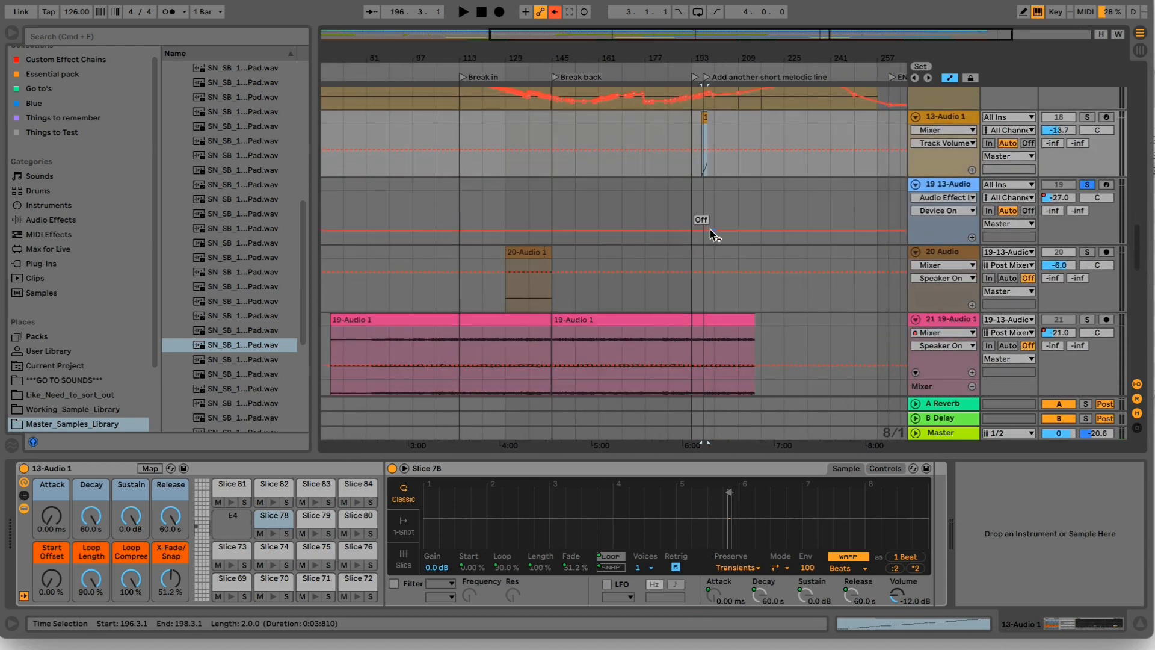
- Return to track 19's device chain and show the 13-Audio 0001 sampler along with the genstep16 sequencer
left_click(935, 188)
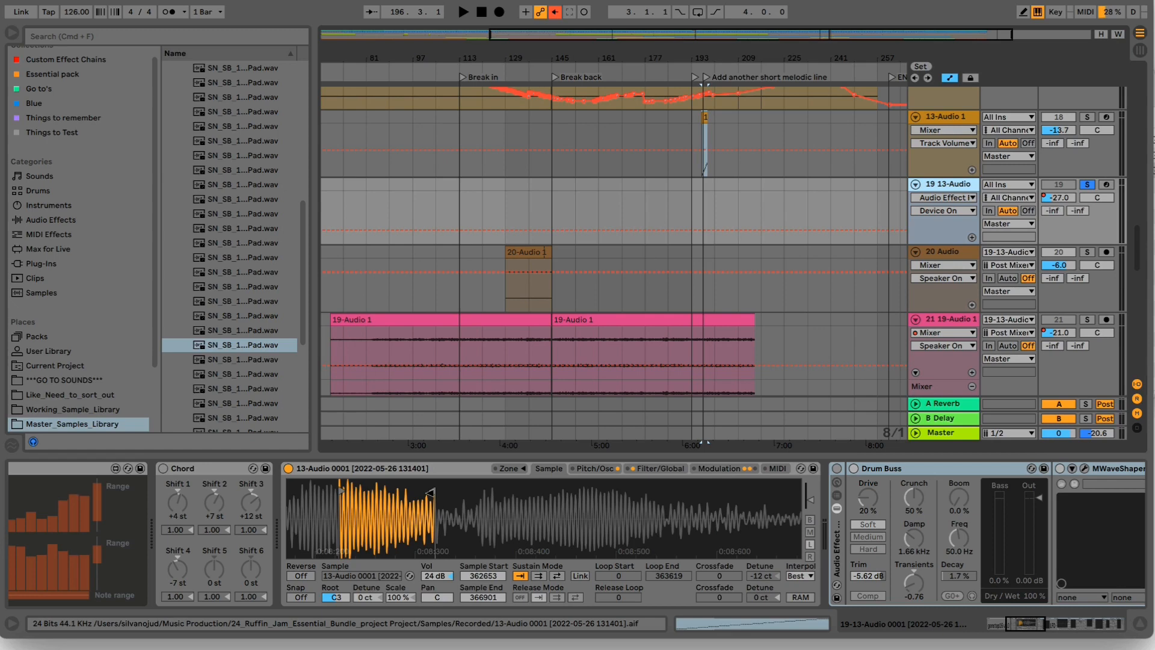
left_click(420, 475)
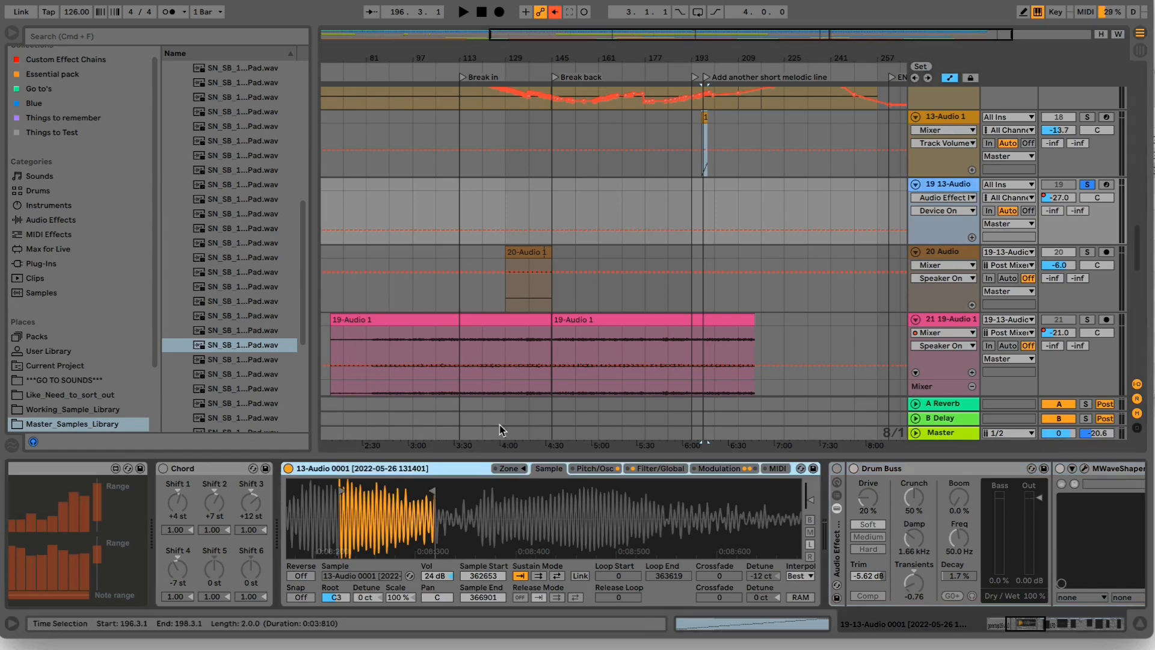
left_click_drag(1028, 624, 1003, 624)
left_click(516, 468)
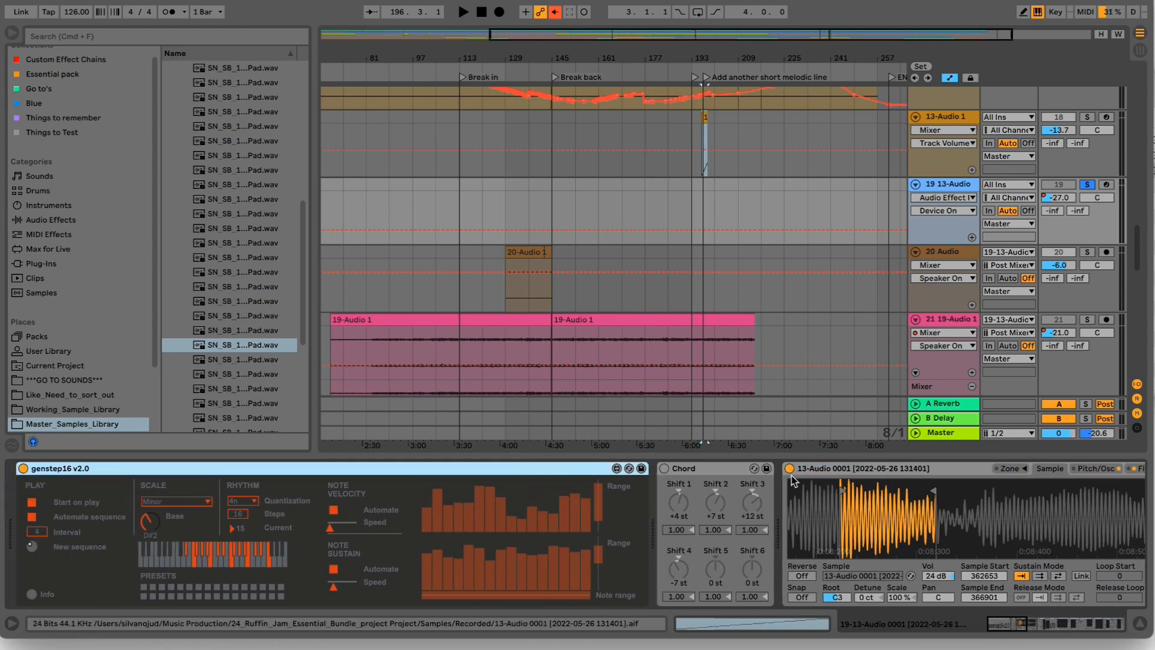
- Play the arrangement from the 20-Audio 1 clip at bar 129 with track 19 unsoloed, and toggle track 20's activation
left_click(516, 249)
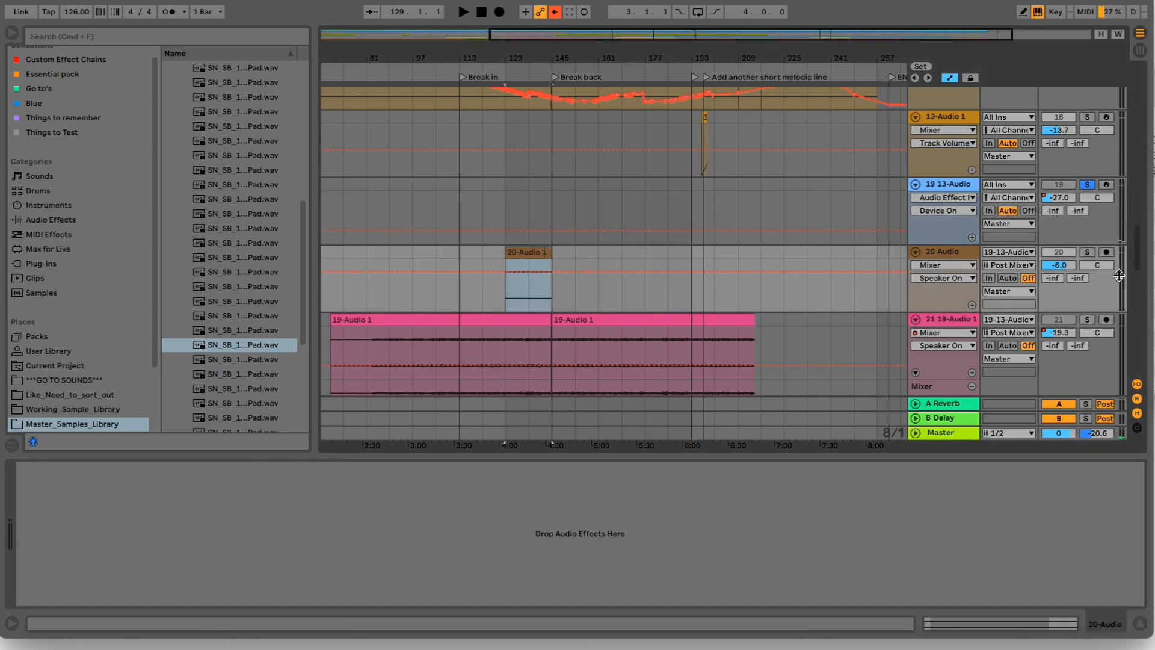
left_click(1088, 253)
key("space")
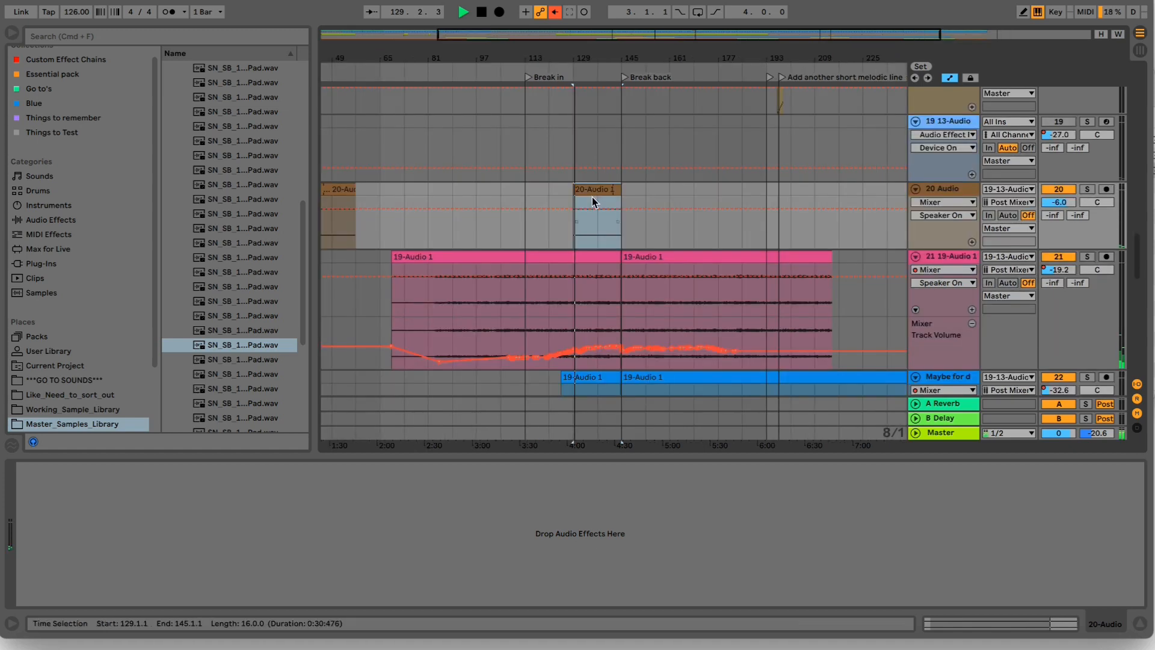
left_click(1060, 190)
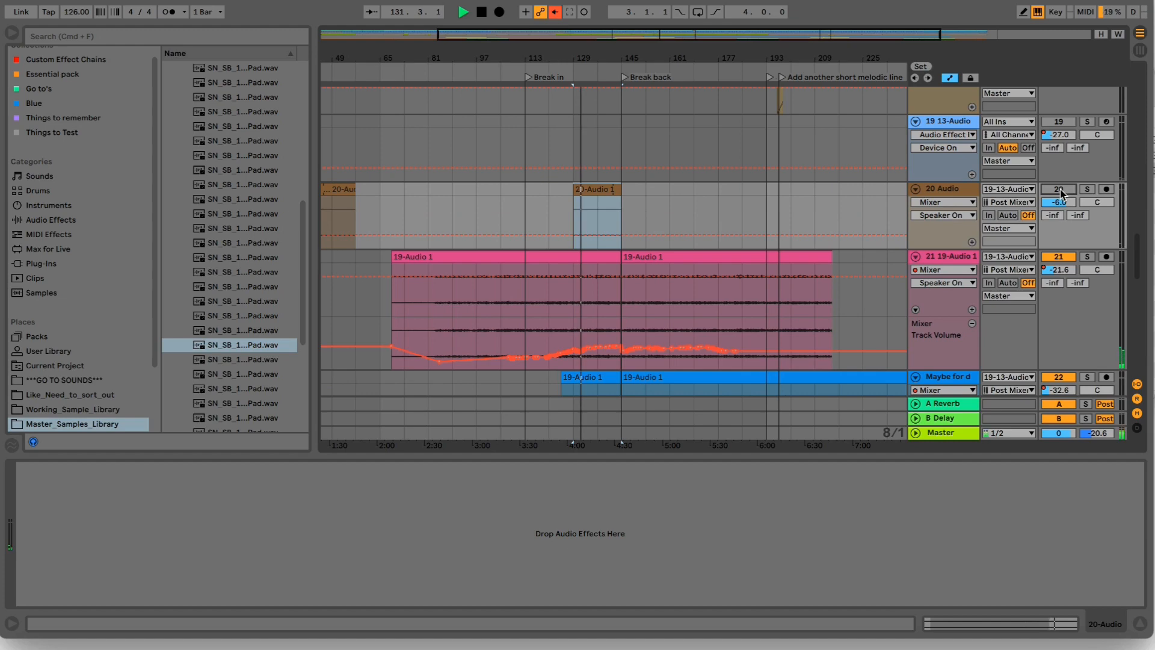
- Solo track 20 during playback and set its volume to -6.0 dB
mouse_move(1061, 203)
left_mouse_down()
mouse_move(1061, 165)
mouse_move(1059, 204)
left_mouse_up()
left_click(1088, 190)
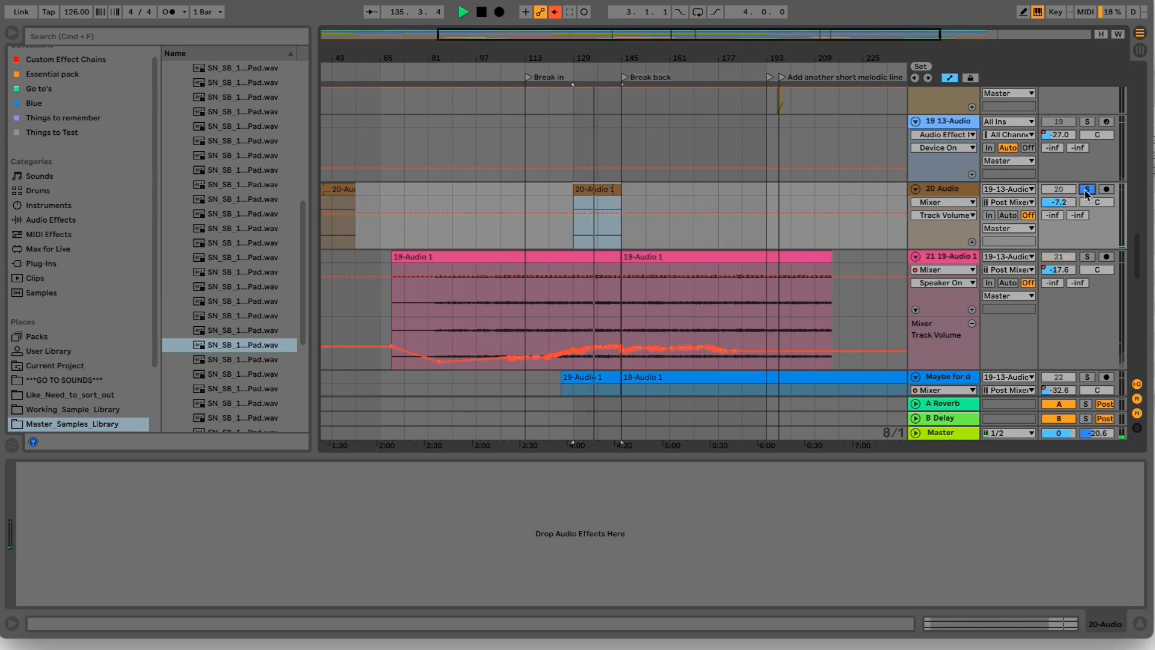
left_click_drag(1059, 202, 1059, 200)
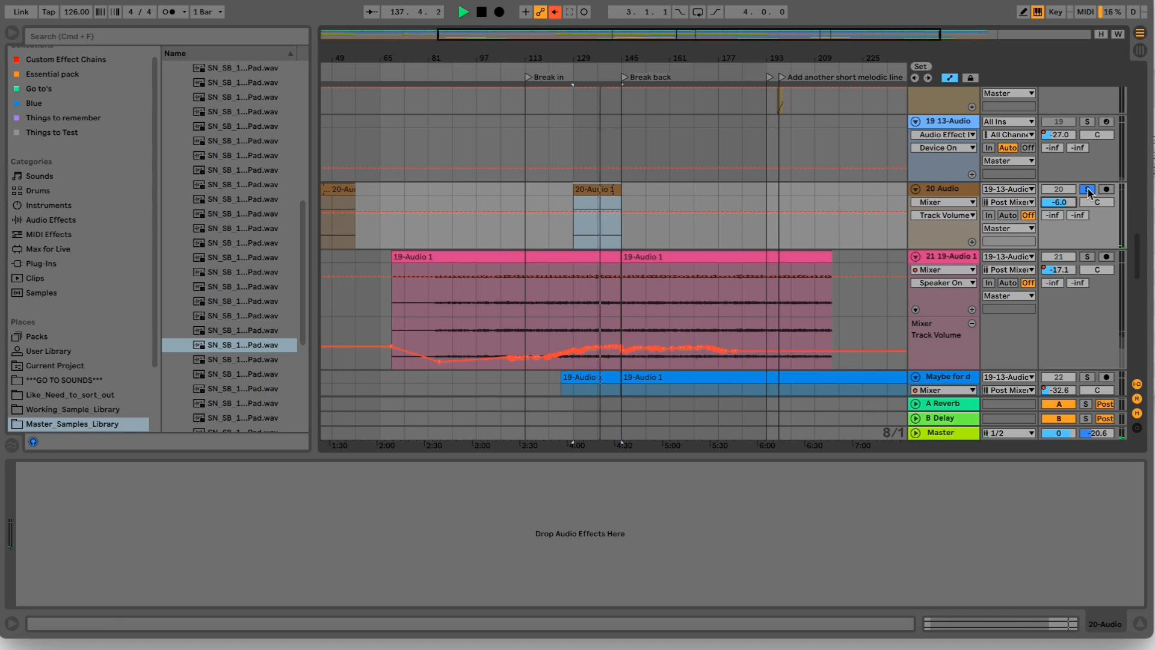
- Solo track 21 alongside track 20 and toggle track 20's solo to compare the two resampled layers
left_click(1086, 257)
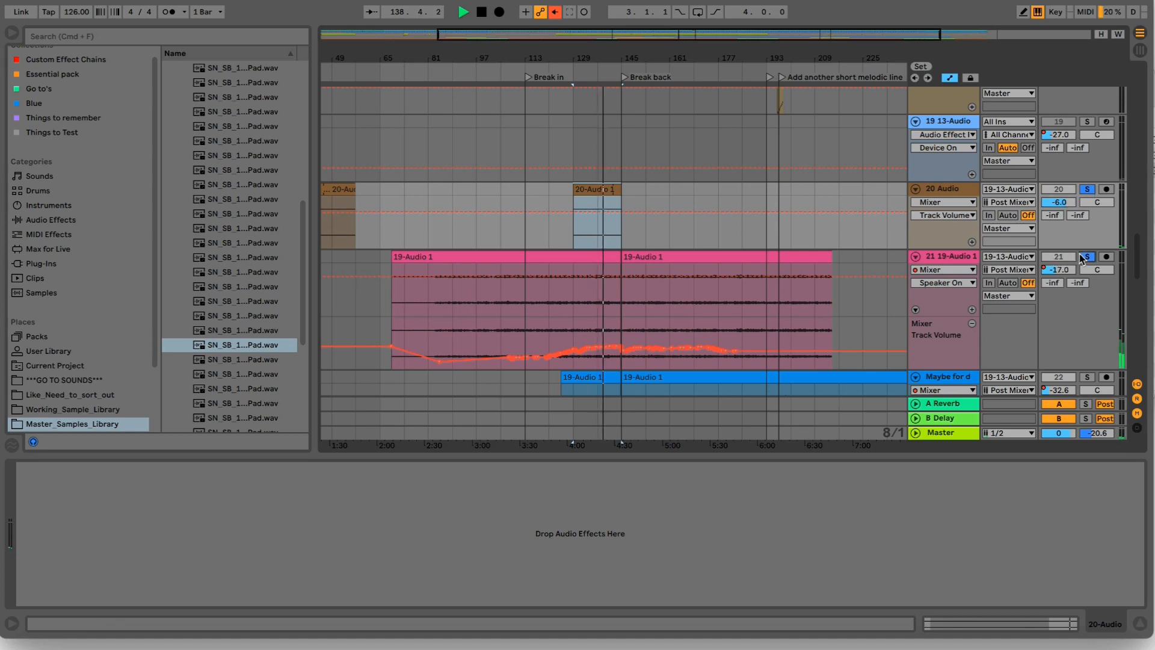
left_click(1087, 189)
left_click(1087, 188)
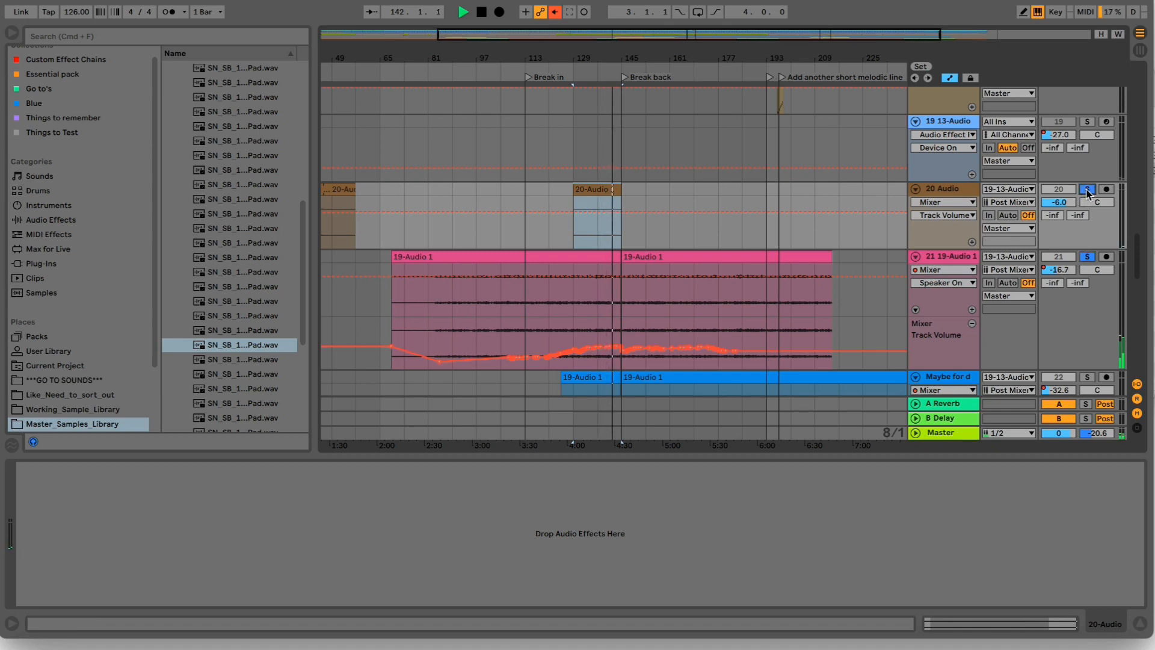
left_click(1088, 189)
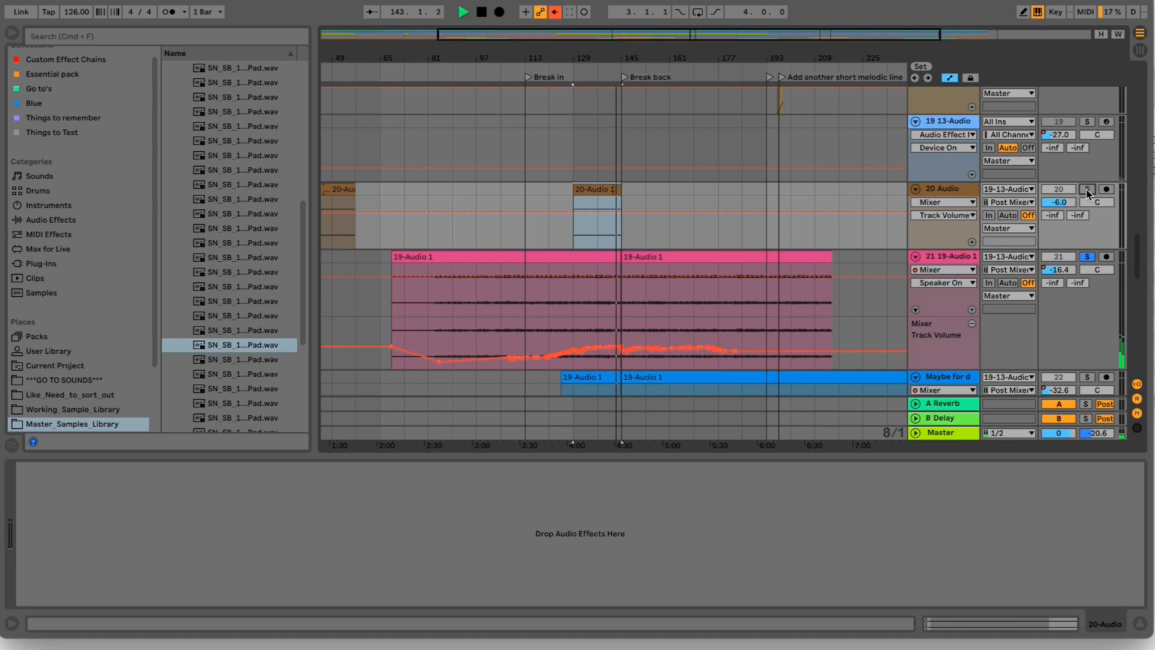
left_click(1087, 189)
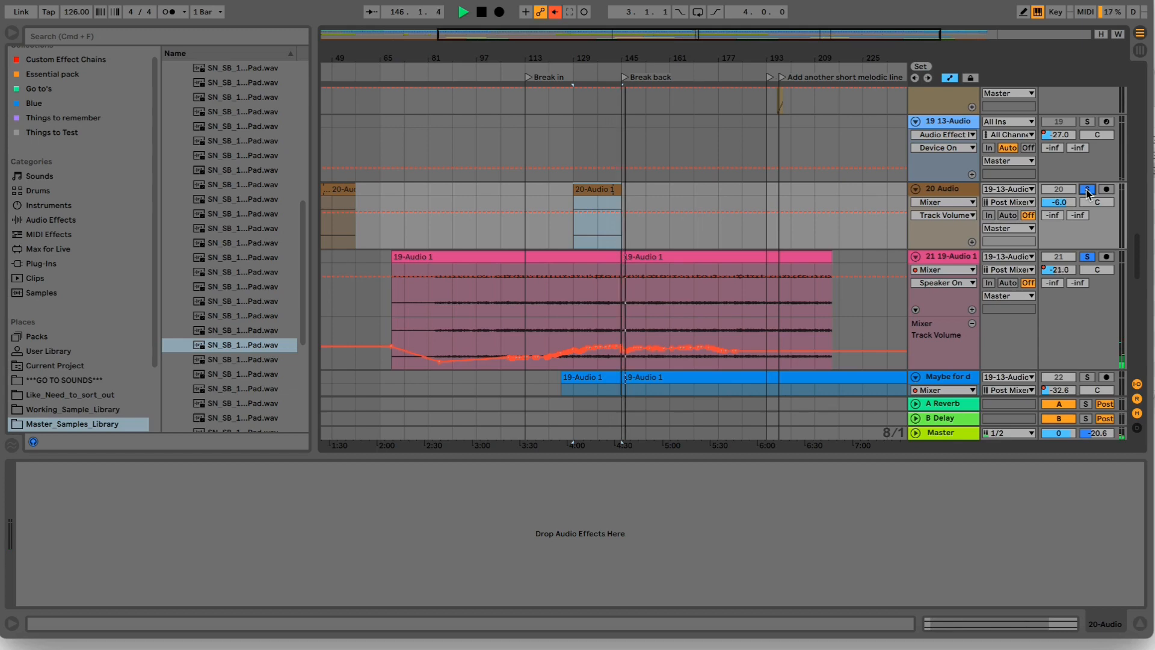
- Stop playback, solo the 19 13-Audio track with the start of its device chain in view, and play from bar 129
scroll(921, 154, "up", 1)
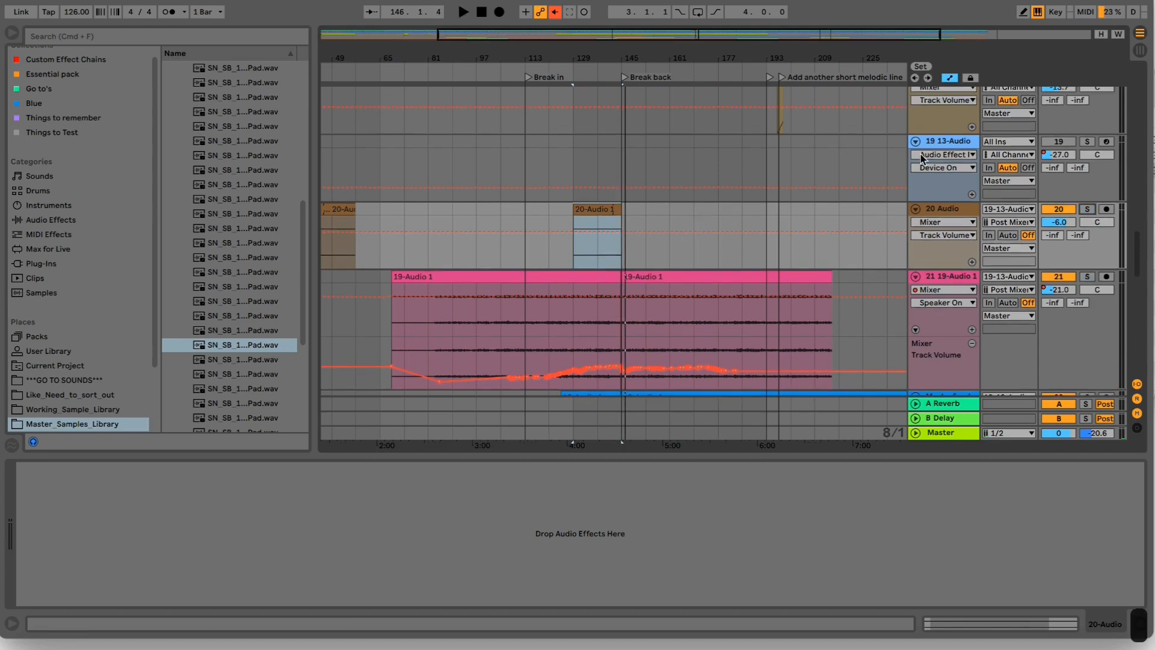
left_click(951, 144)
left_click(1087, 142)
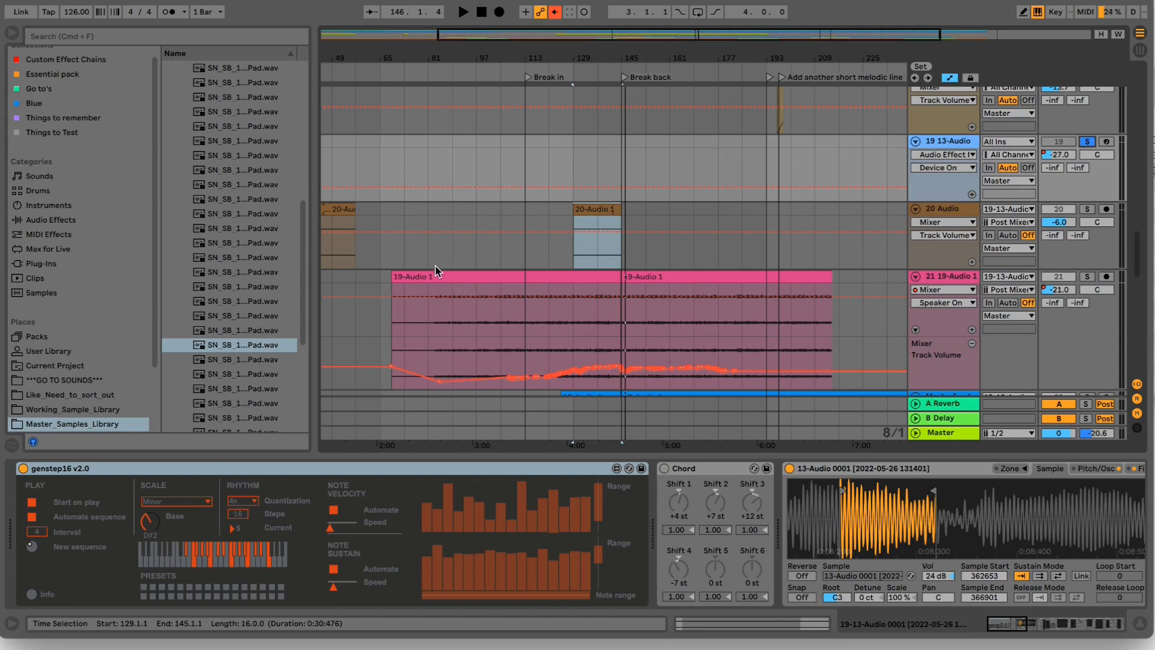
left_click(1013, 621)
left_click_drag(1014, 626, 990, 612)
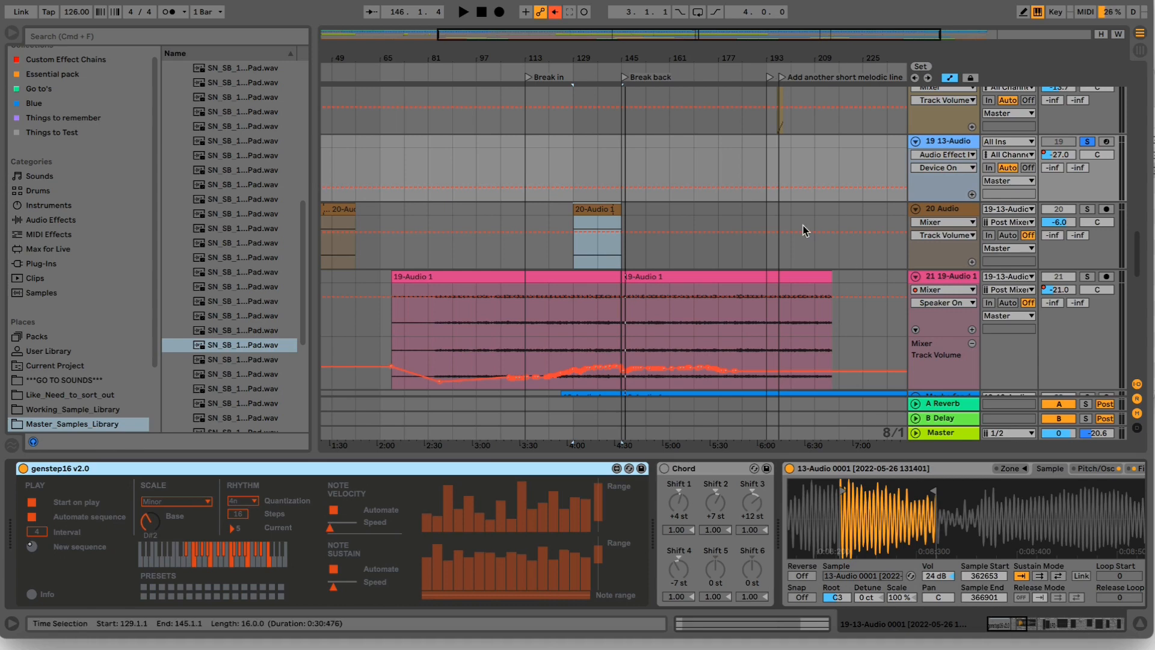
key("space")
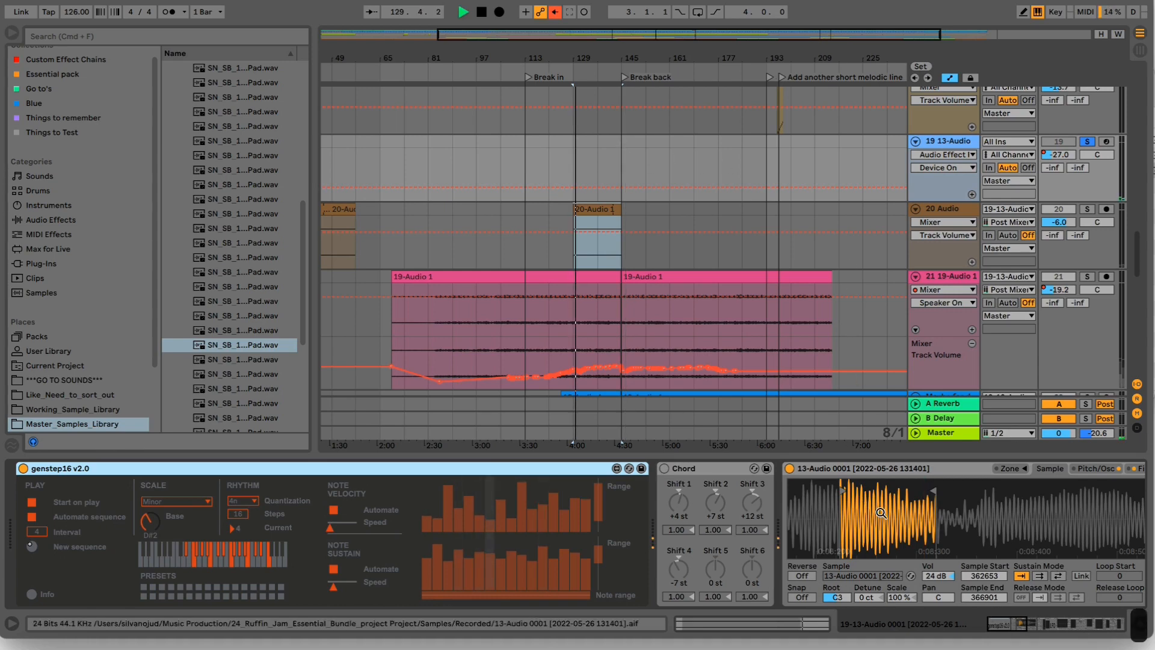
- Raise track 19's volume to -9.1 dB during playback and turn on its Chord device
left_click_drag(1015, 629, 1027, 630)
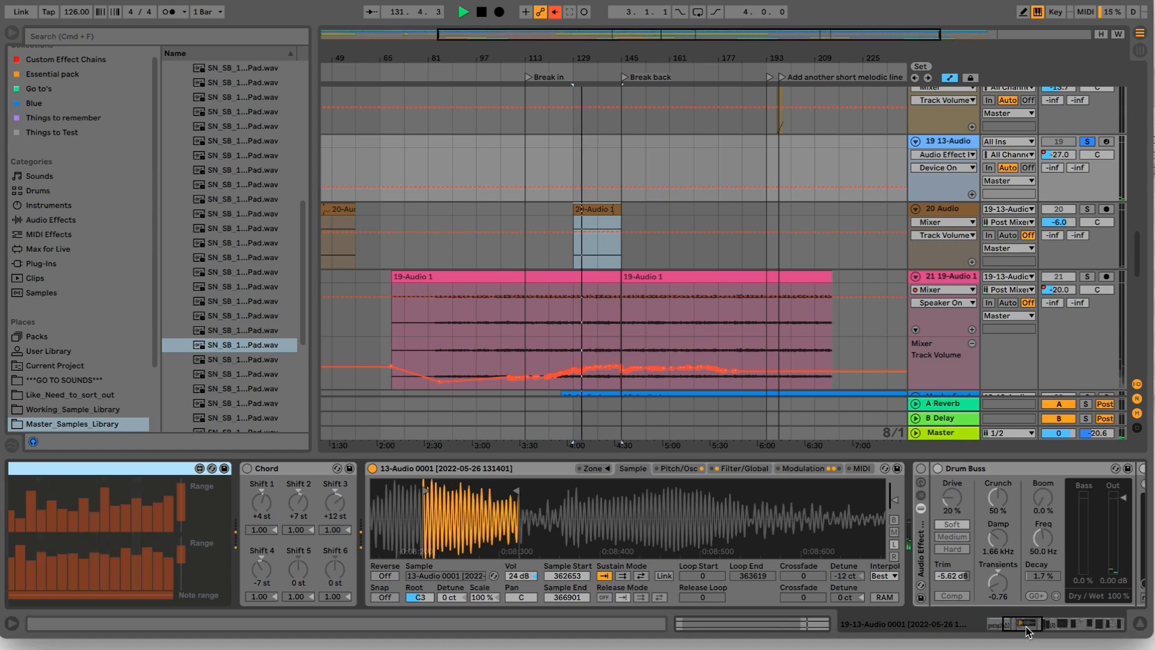
left_click_drag(1068, 155, 1068, 157)
left_click_drag(1040, 625, 1018, 625)
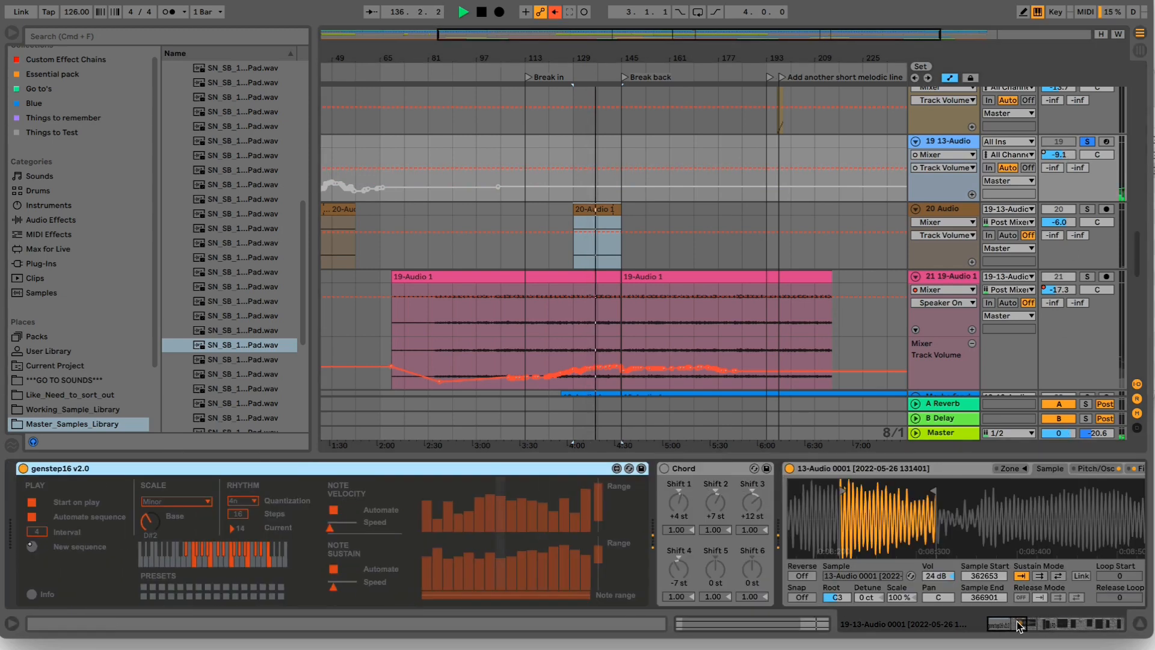
left_click(664, 469)
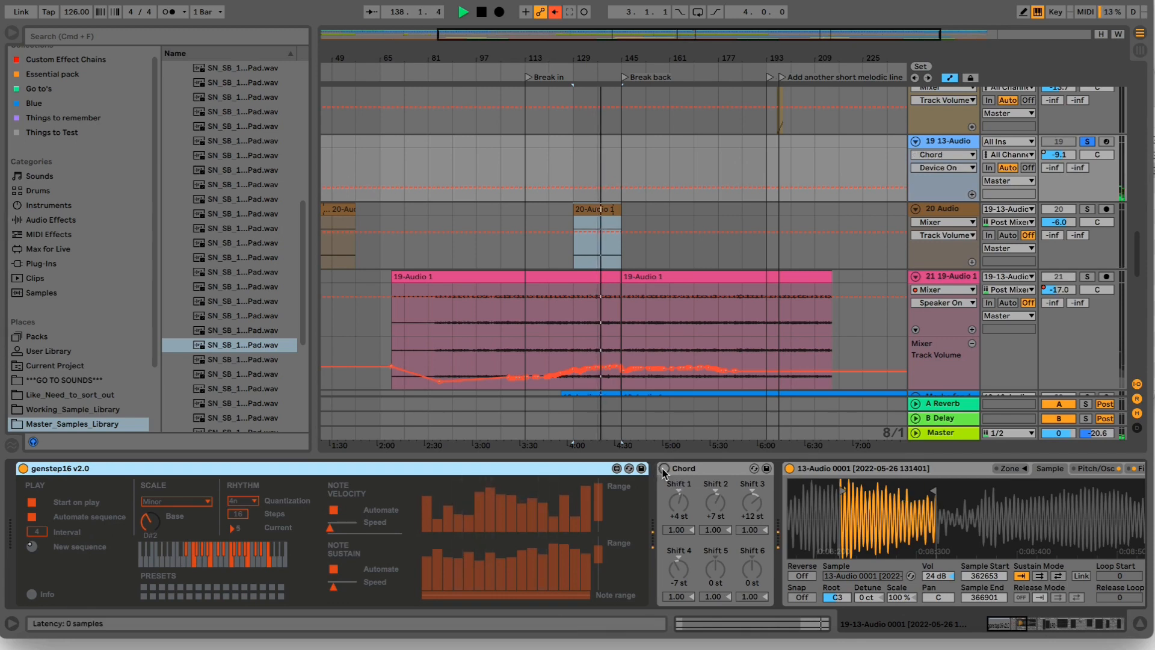
left_click(689, 471)
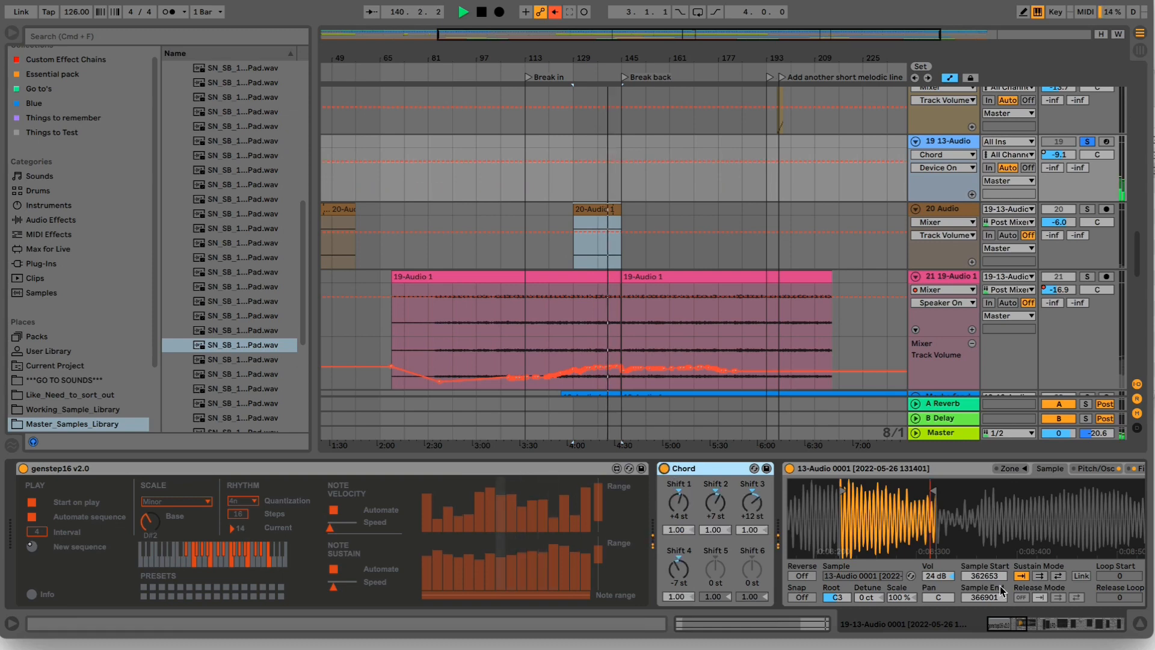
- Turn on the Audio Effect Rack on track 19 and lower the track's volume to -14.6 dB
left_click(1028, 626)
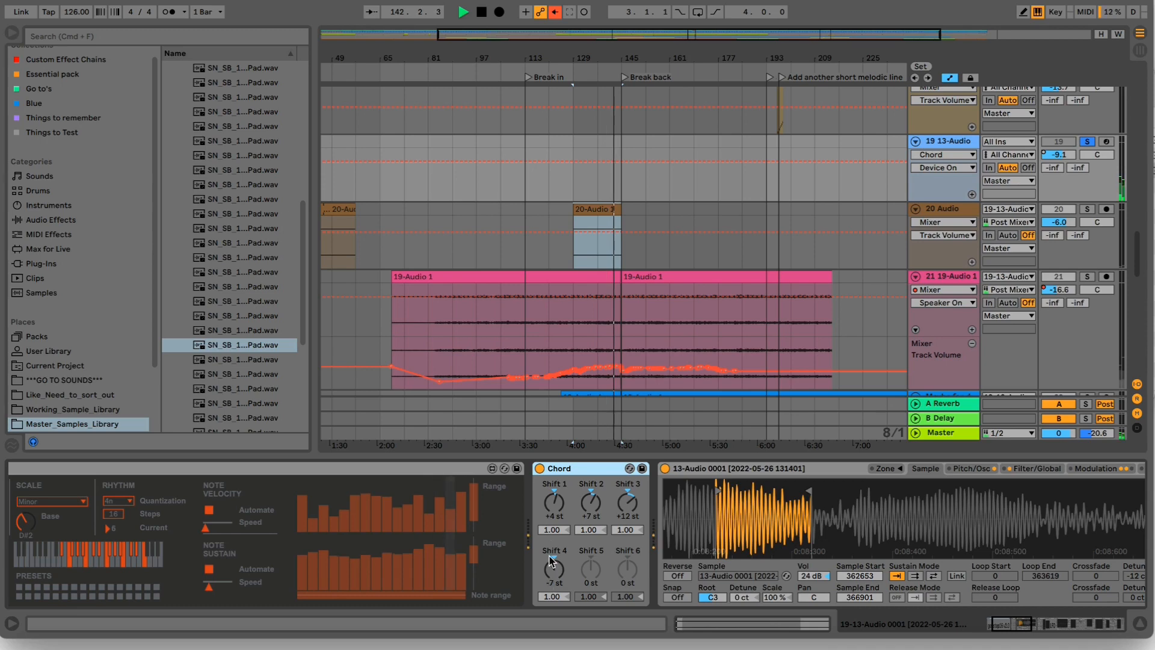
left_click(999, 628)
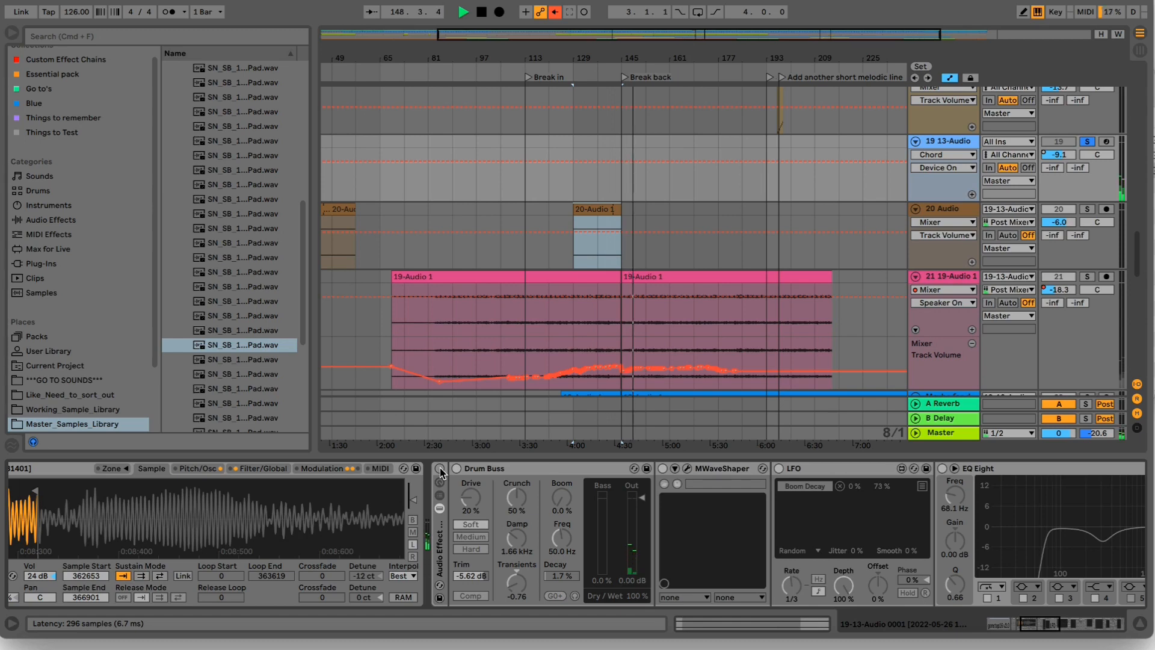
left_click(440, 469)
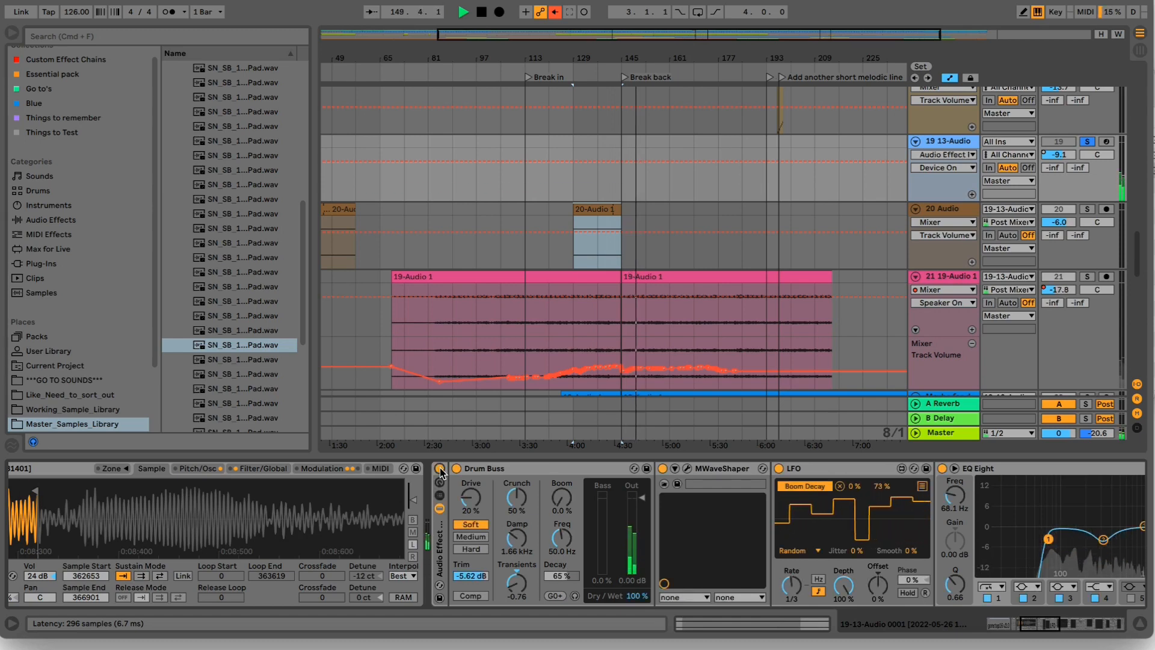
left_click_drag(1063, 155, 1063, 179)
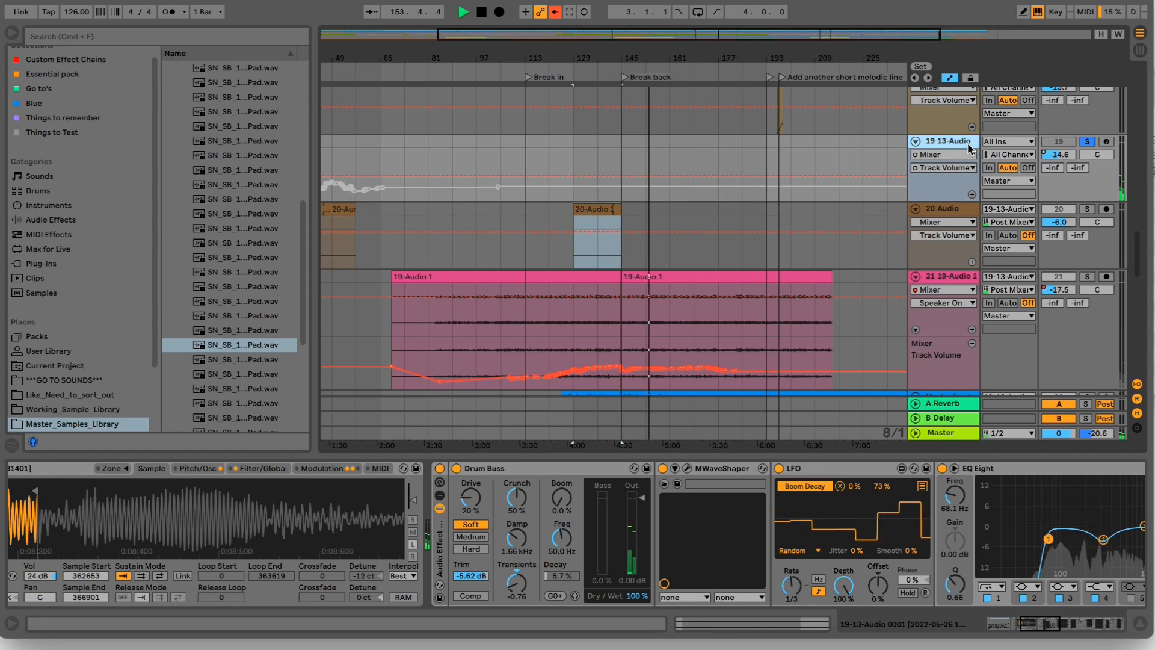
- Insert an audio track below track 19, set its input to 19-13-Audio 0001, arm it and start arrangement recording
key("super+t")
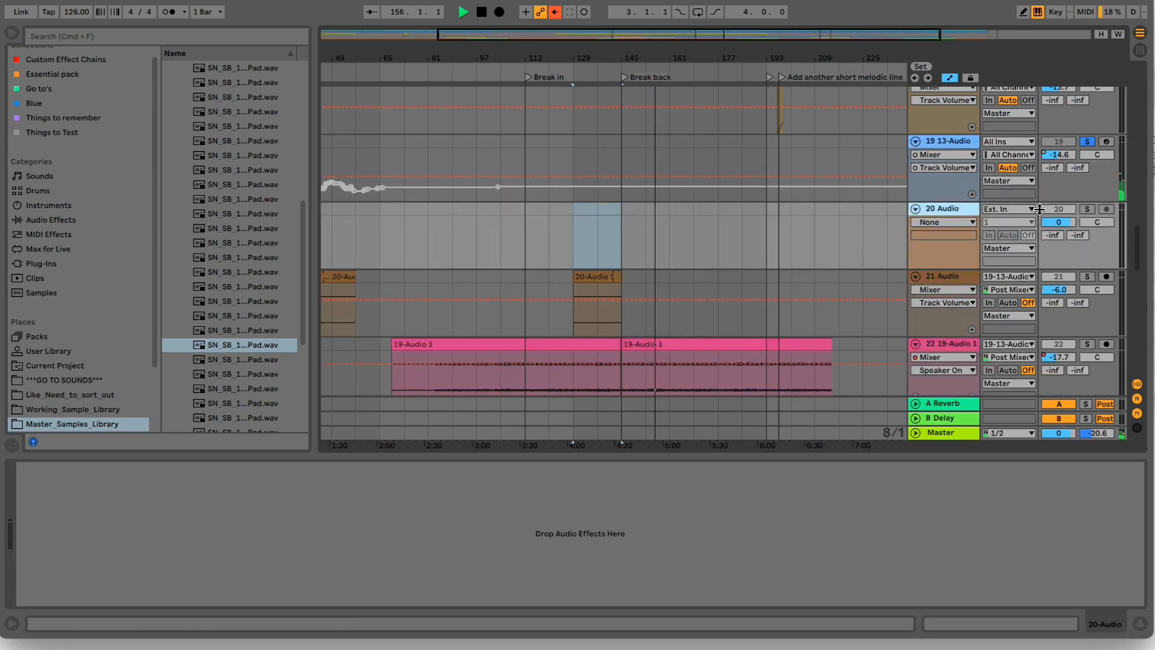
left_click(1021, 210)
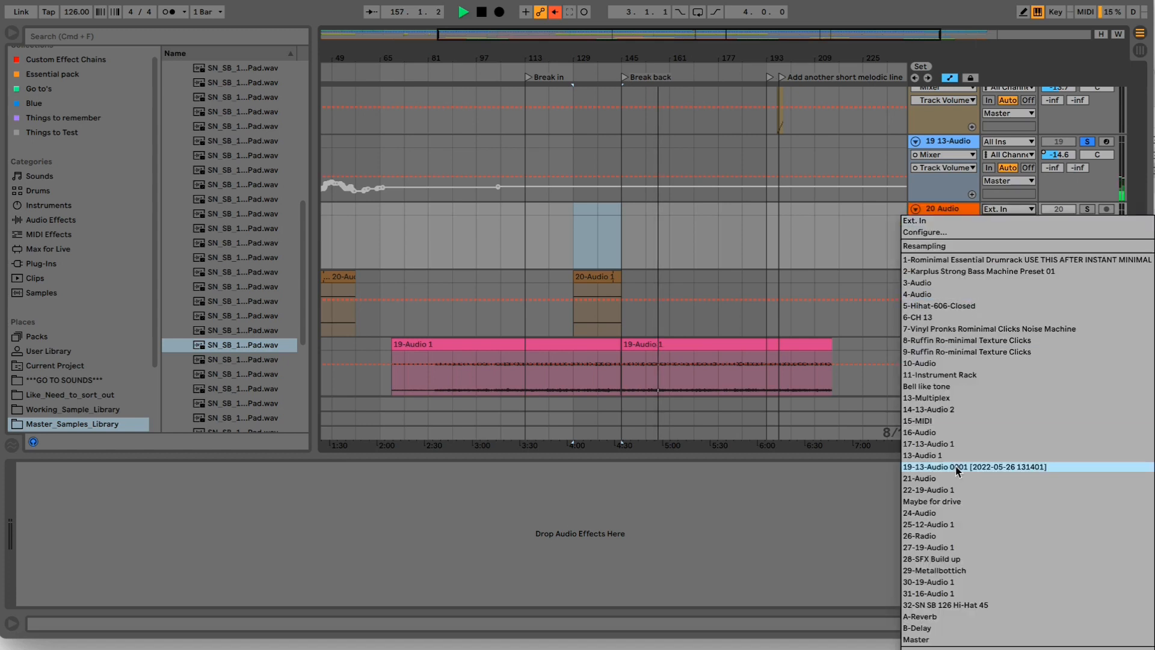
left_click(1108, 210)
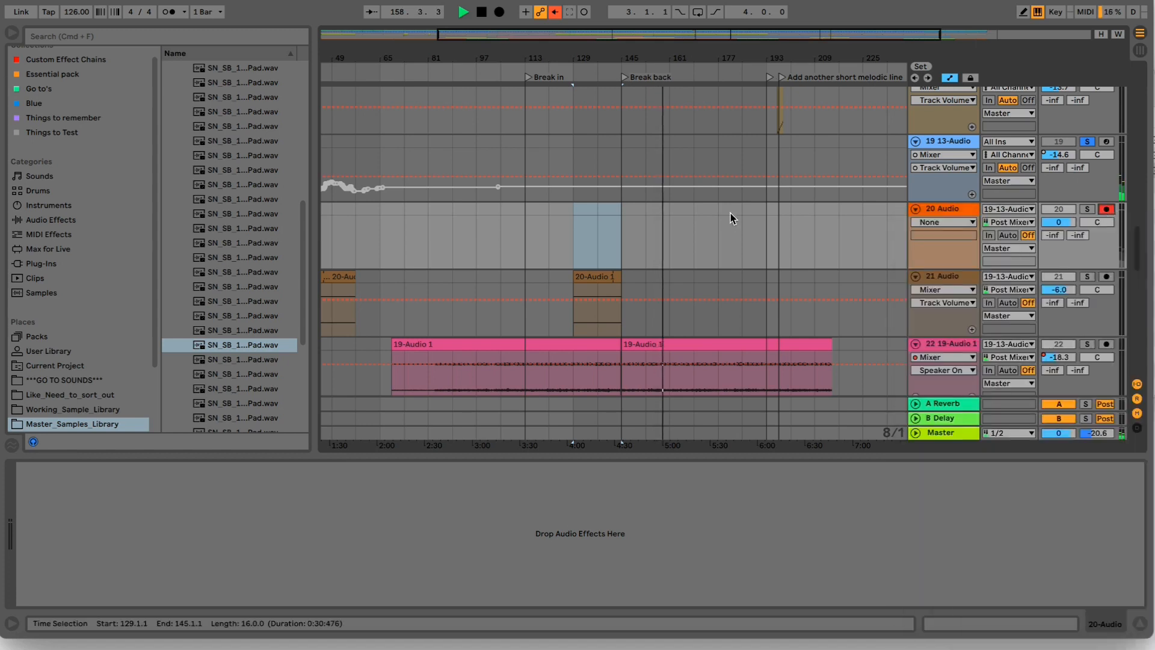
left_click(498, 12)
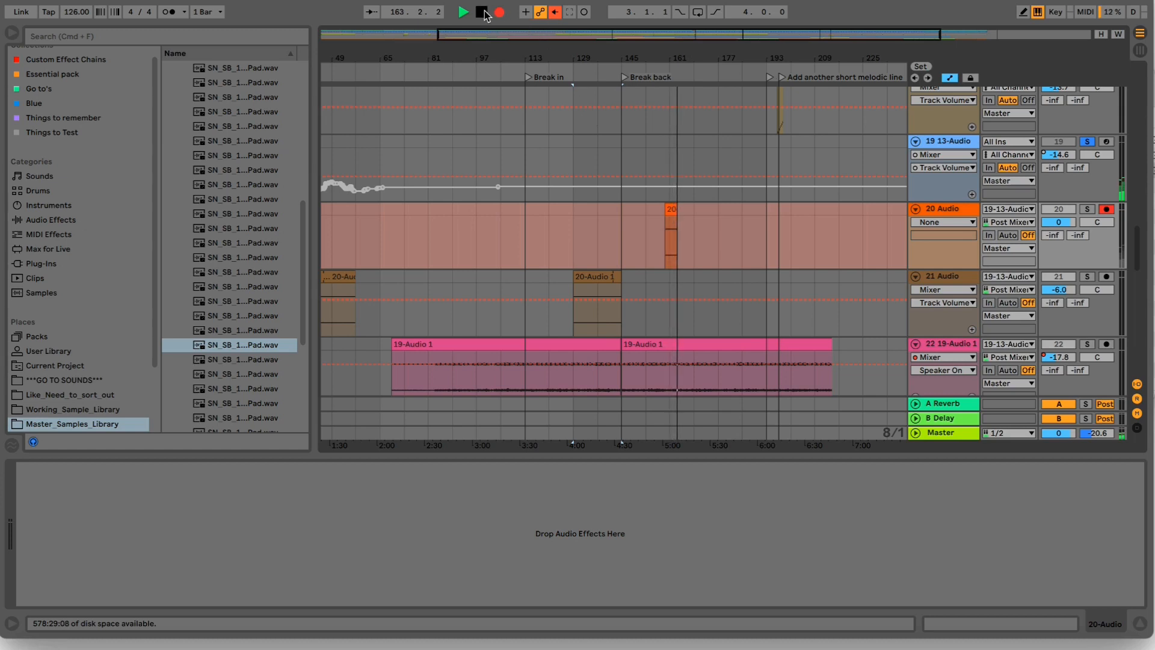
- Open MWaveShaper in track 19's chain and reshape its curve while recording, adding a point and moving the central peak
left_click_drag(933, 144, 898, 223)
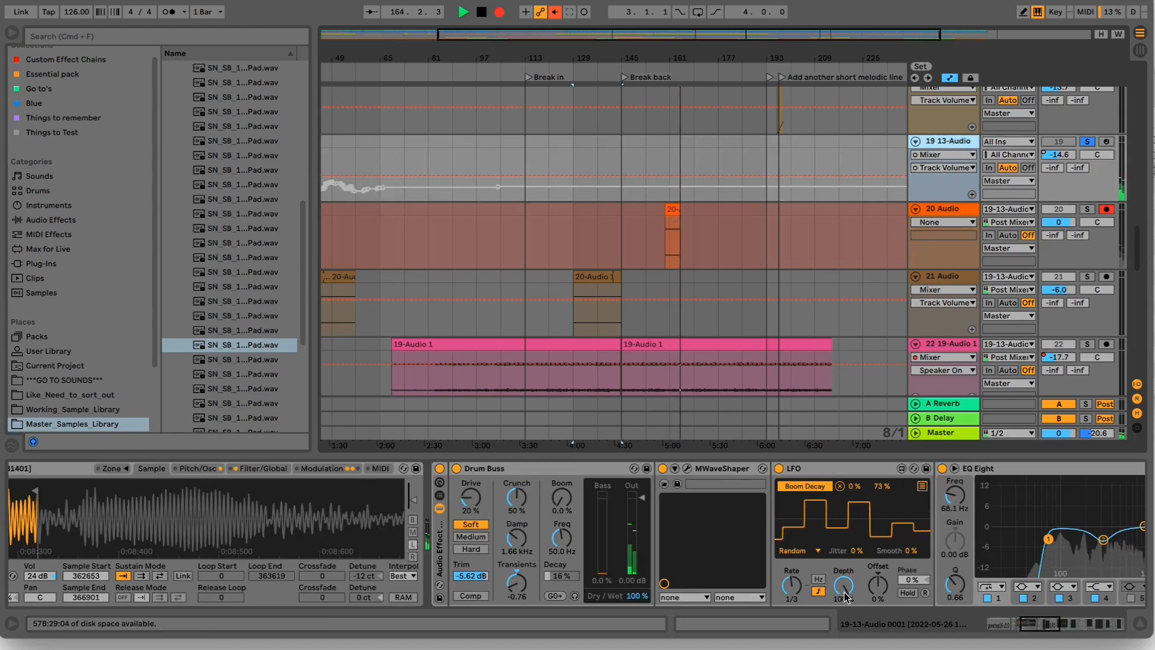
left_click(688, 468)
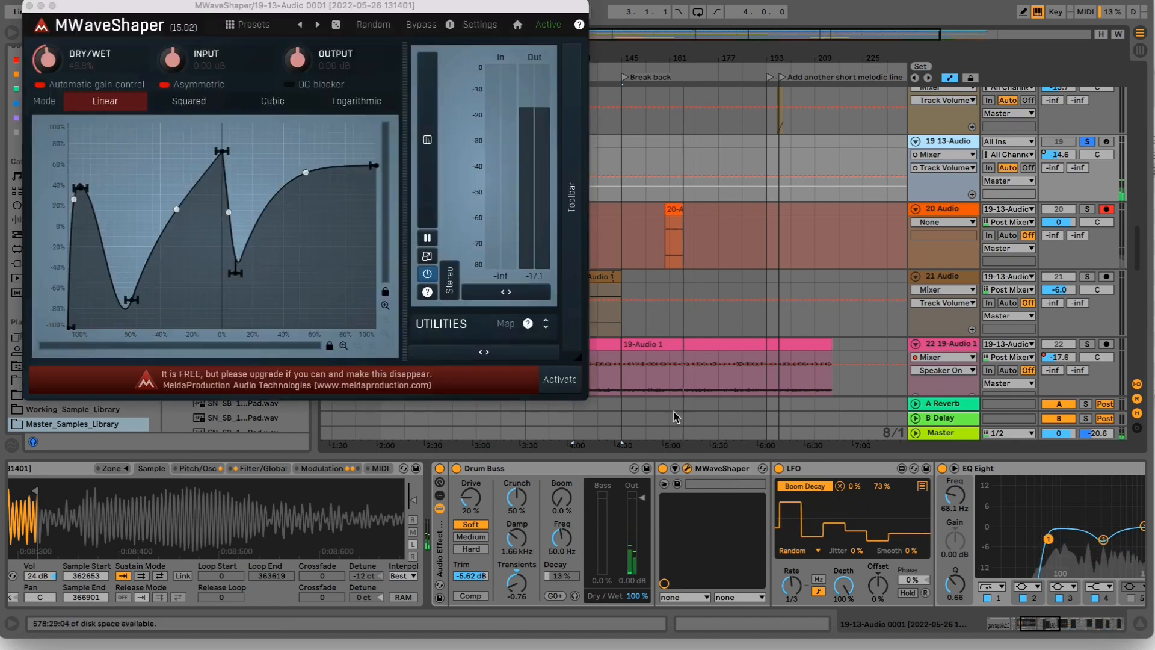
mouse_move(221, 146)
left_mouse_down()
mouse_move(242, 147)
mouse_move(211, 136)
left_mouse_up()
left_click_drag(228, 208, 230, 232)
double_click(198, 206)
left_click_drag(239, 144, 242, 137)
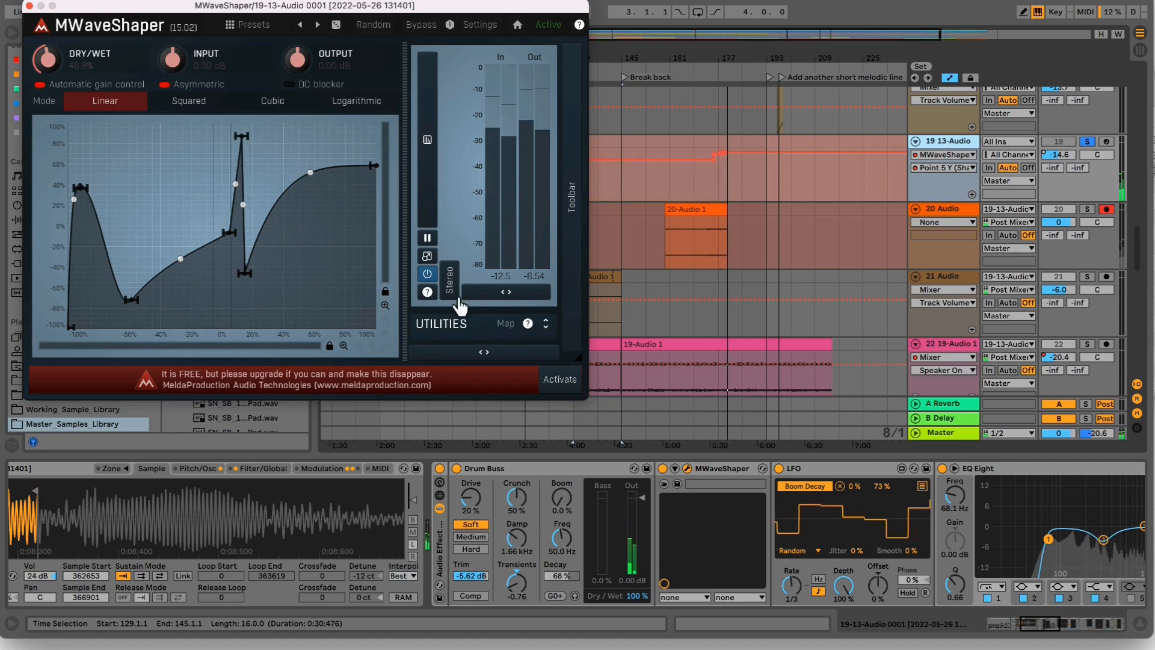
- In track 19's Chorus, set Dry/Wet to 100% and Feedback to 29%, switch to negative polarity, and set the modulation rate to 9.65 Hz
left_click(1032, 628)
left_click_drag(1033, 627, 1095, 624)
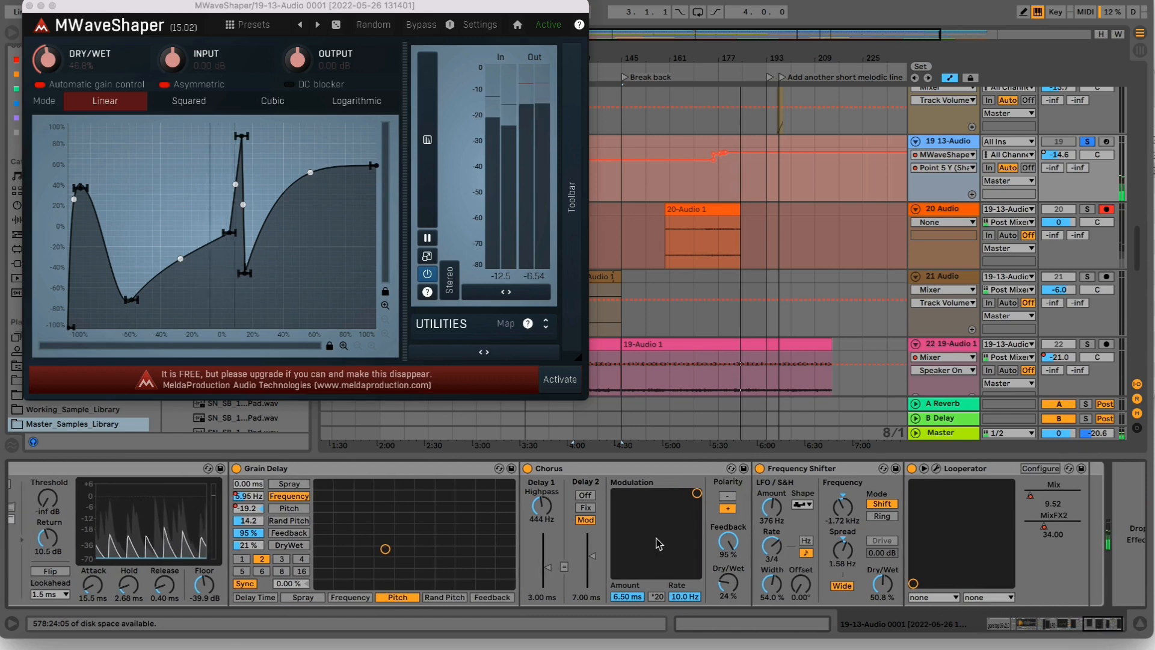
left_click_drag(727, 583, 727, 614)
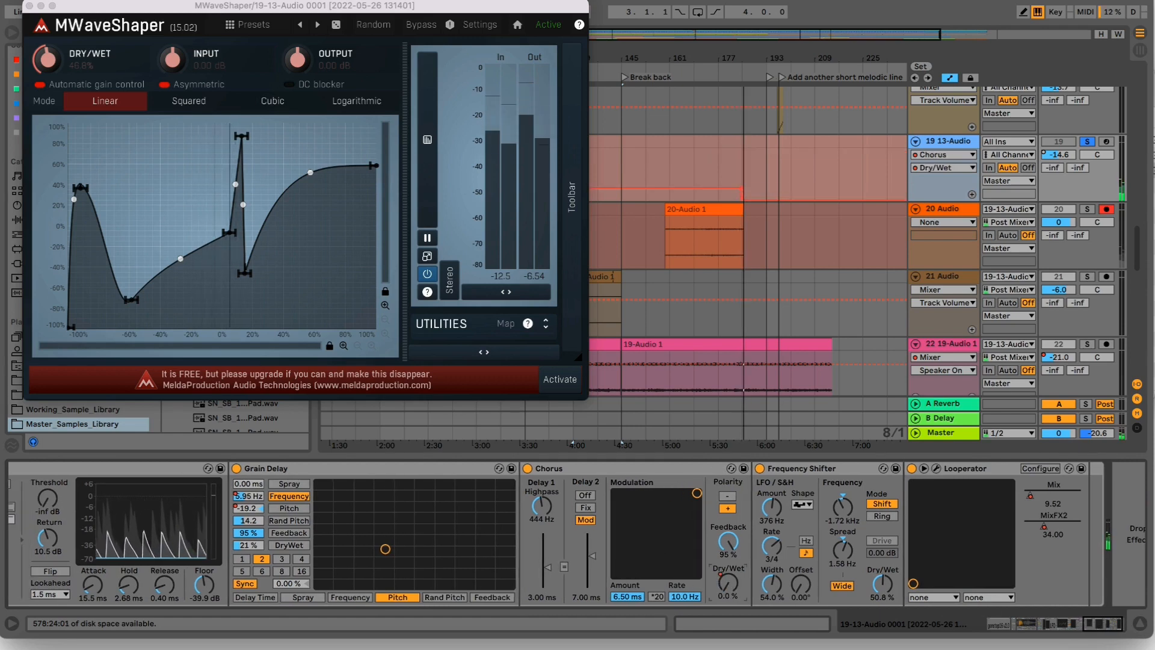
left_click_drag(739, 550, 728, 518)
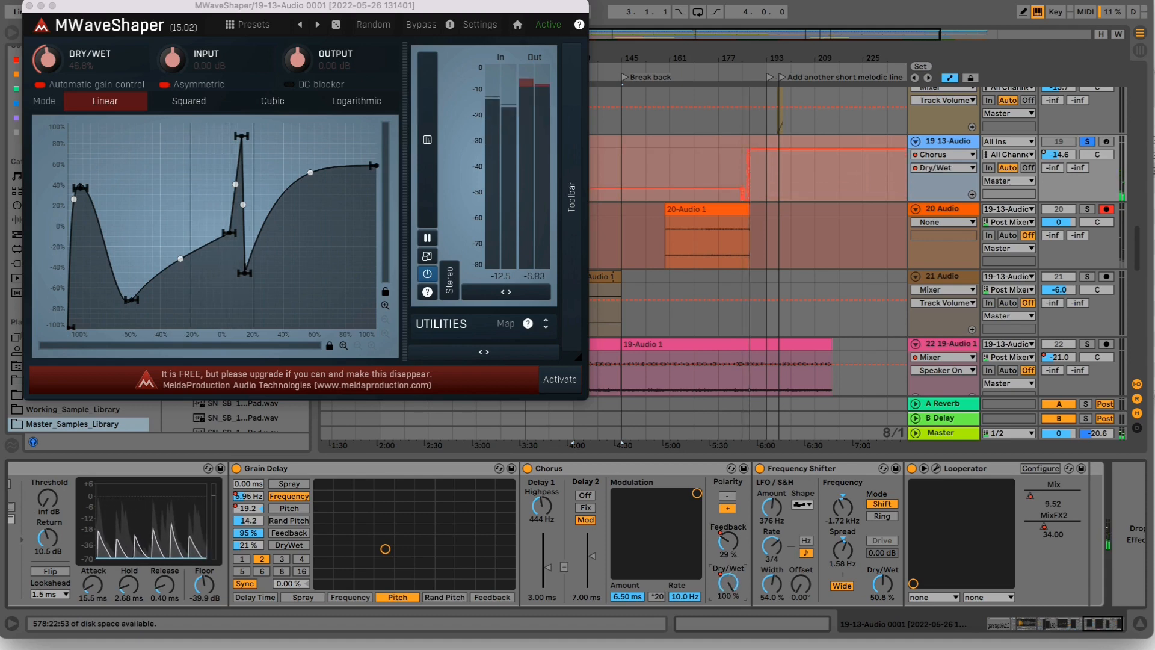
left_click(727, 496)
mouse_move(697, 493)
left_mouse_down()
mouse_move(638, 520)
mouse_move(696, 493)
left_mouse_up()
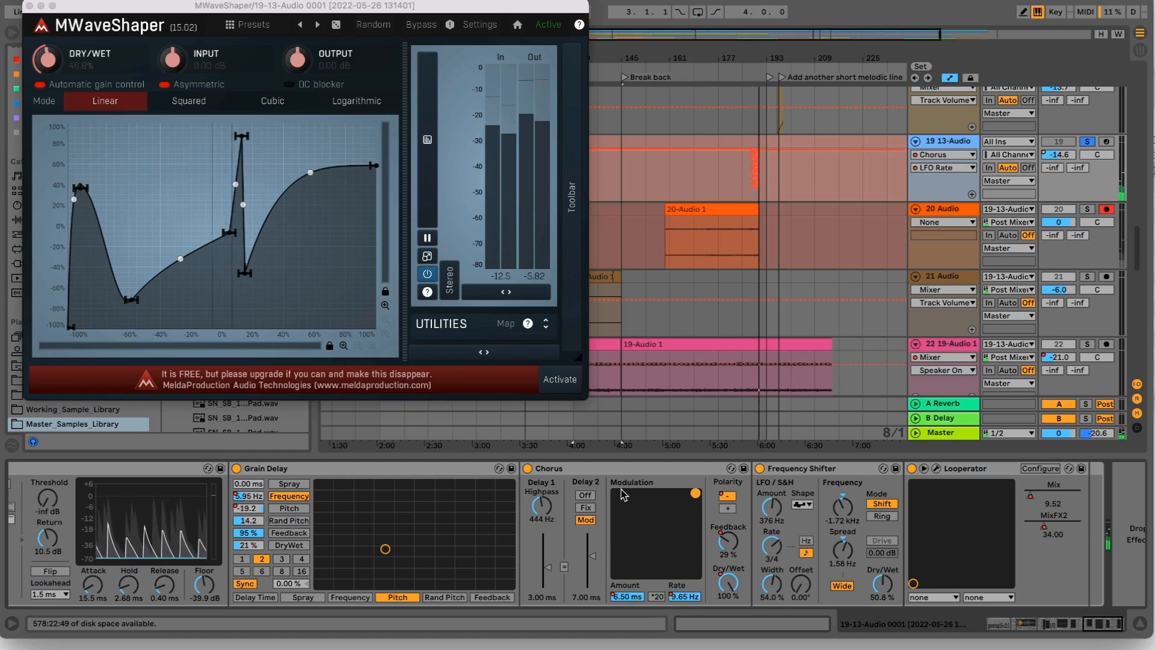
- Set Chorus's highpass to 164 Hz, both delays to 0.53 ms, Delay 2 to Fix and Dry/Wet to 70%, and turn the device off
left_click(585, 495)
left_click_drag(547, 510, 593, 580)
left_click(593, 556)
left_click(586, 519)
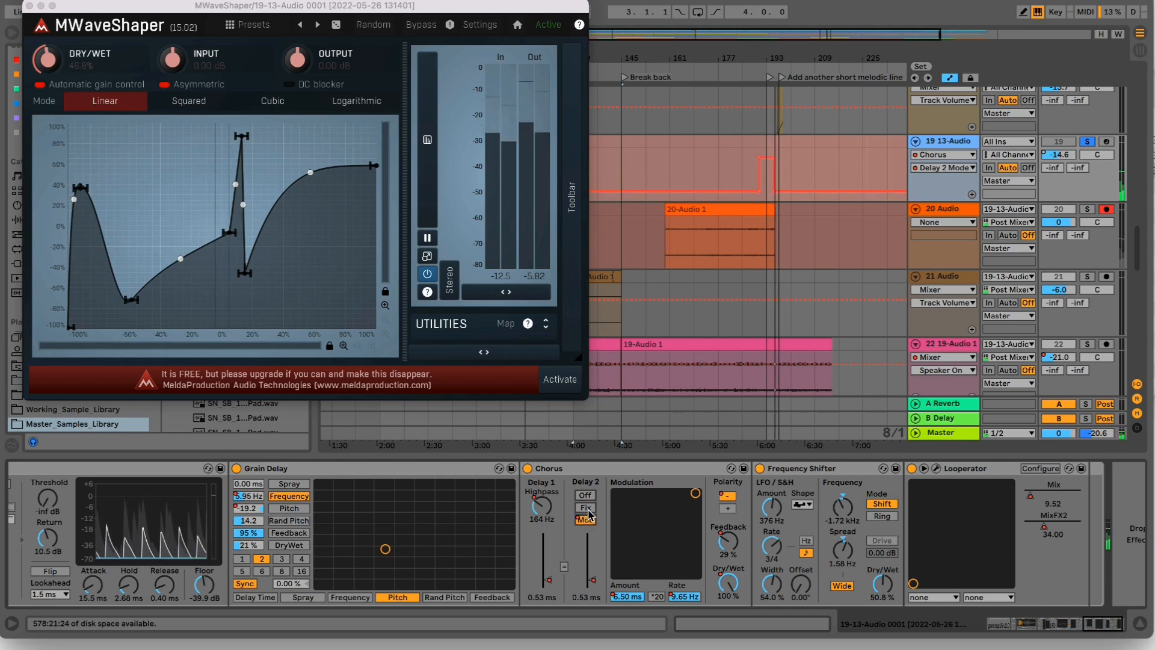
left_click(587, 508)
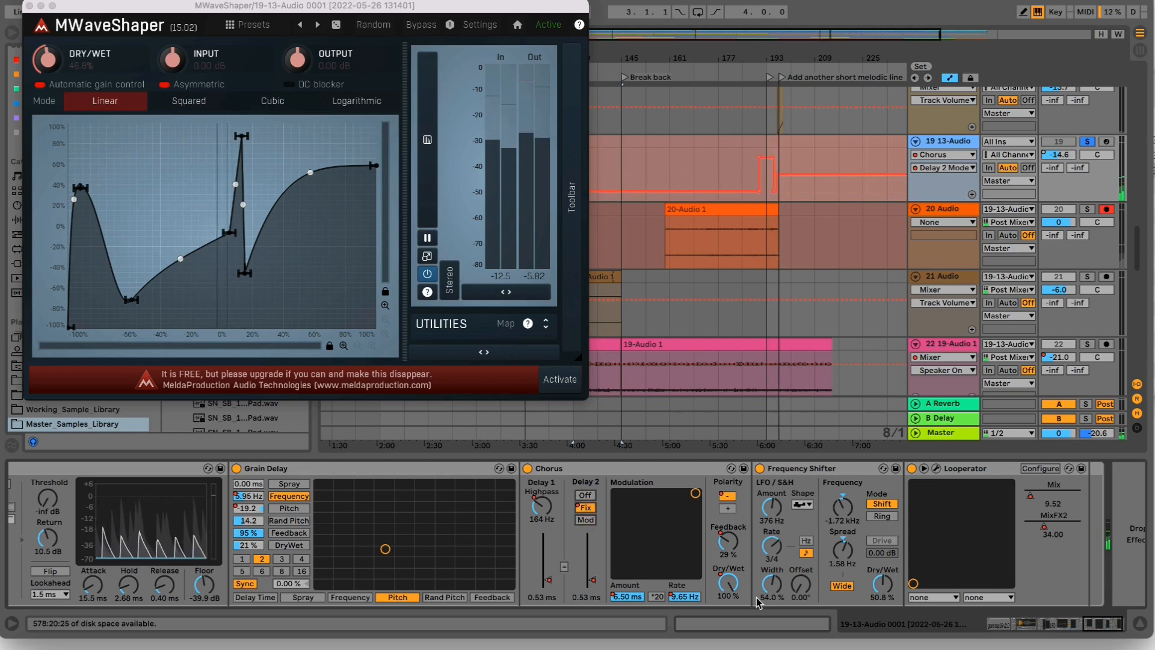
mouse_move(728, 583)
left_mouse_down()
mouse_move(728, 616)
mouse_move(728, 581)
left_mouse_up()
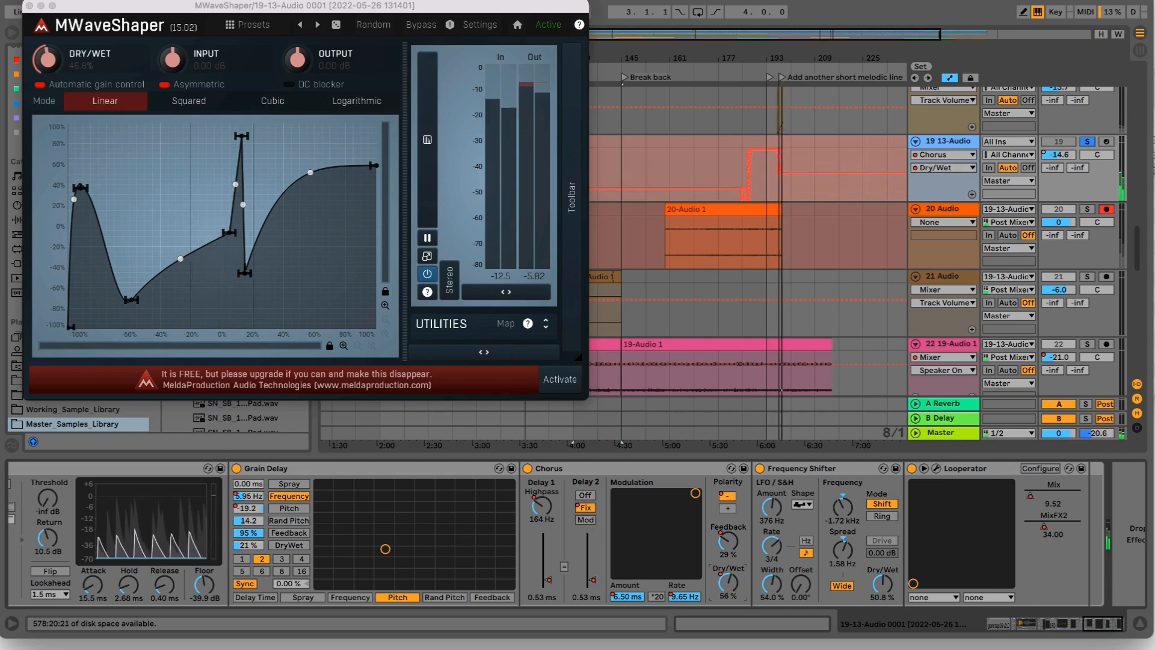
left_click(528, 468)
- Switch Frequency Shifter to Ring mode and set its frequency to 21.5 Hz, LFO amount to 105 Hz and Dry/Wet to 21.4%
mouse_move(842, 505)
left_mouse_down()
mouse_move(843, 541)
mouse_move(845, 511)
left_mouse_up()
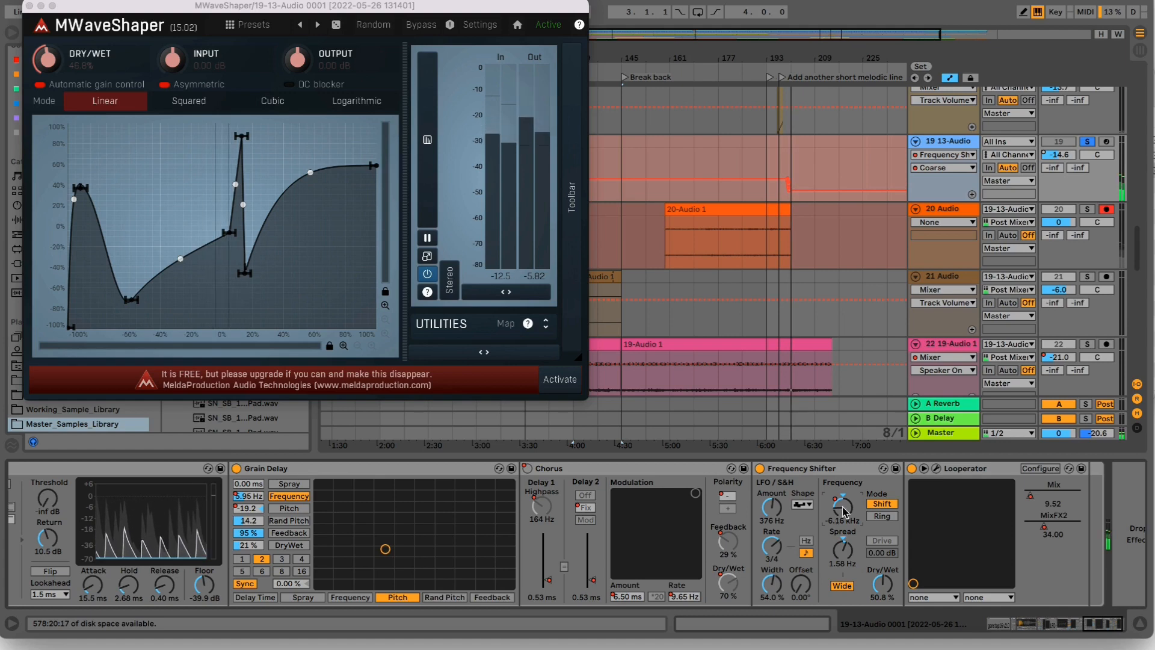
left_click(882, 516)
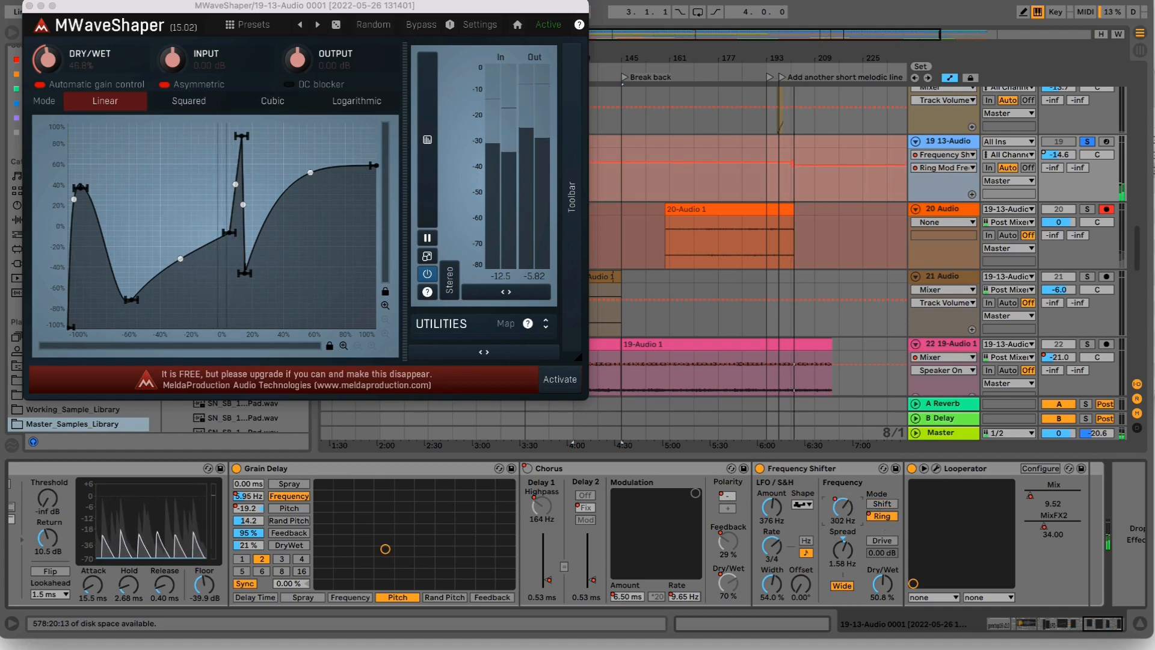
left_click_drag(772, 508, 772, 526)
left_click_drag(882, 582, 882, 596)
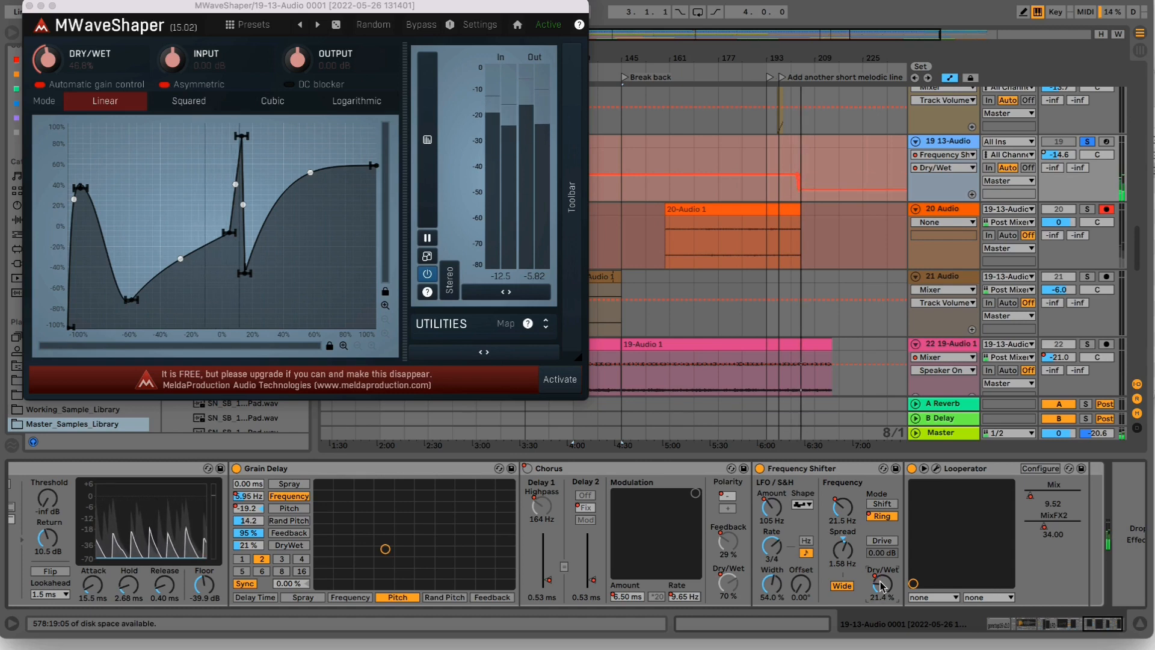
- Toggle Looperator off and on, open its interface, set the mix to 18 and randomize the FX 2 lane
left_click(912, 470)
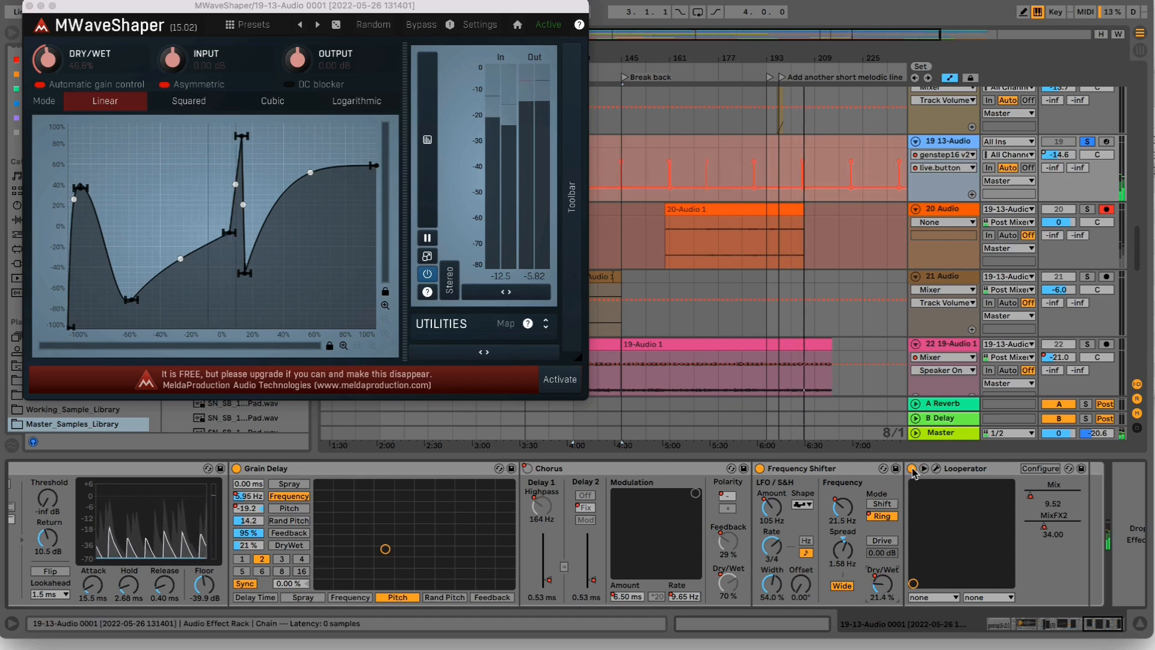
left_click(912, 469)
left_click(912, 469)
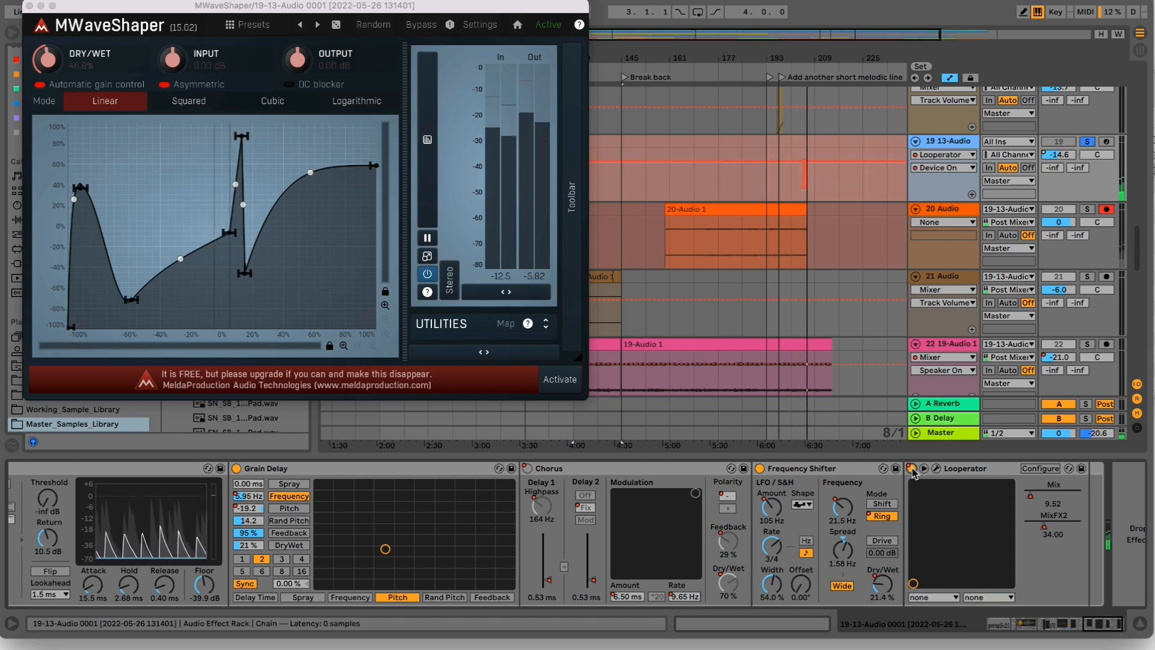
left_click(937, 468)
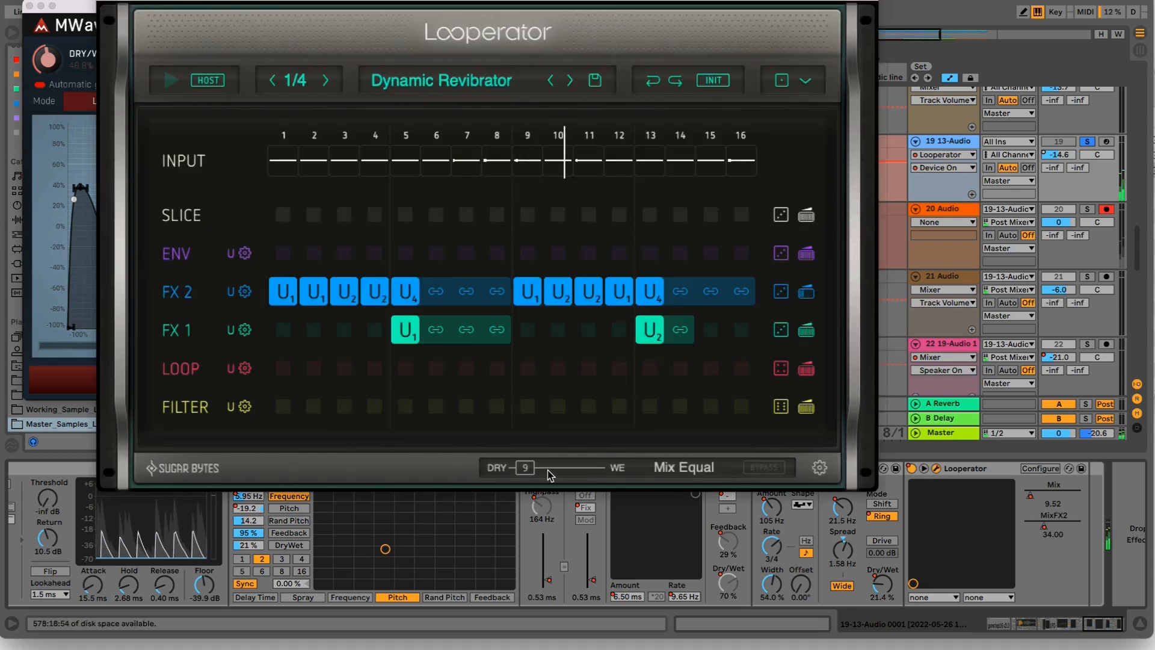
mouse_move(535, 472)
left_mouse_down()
mouse_move(623, 480)
mouse_move(535, 461)
mouse_move(521, 471)
left_mouse_up()
left_click(784, 292)
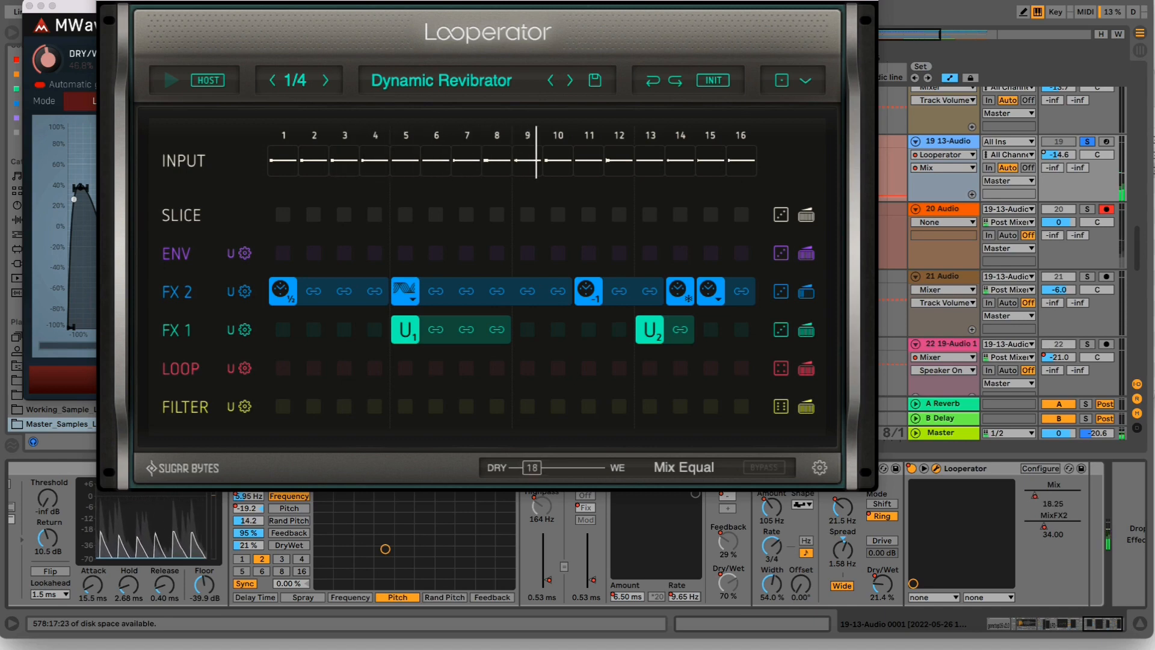
- Lower Looperator's mix to 9, randomize the Filter lane and clear its steps 8 and 9
mouse_move(527, 471)
left_mouse_down()
mouse_move(554, 474)
mouse_move(525, 471)
left_mouse_up()
left_click(781, 407)
right_click(526, 409)
right_click(504, 409)
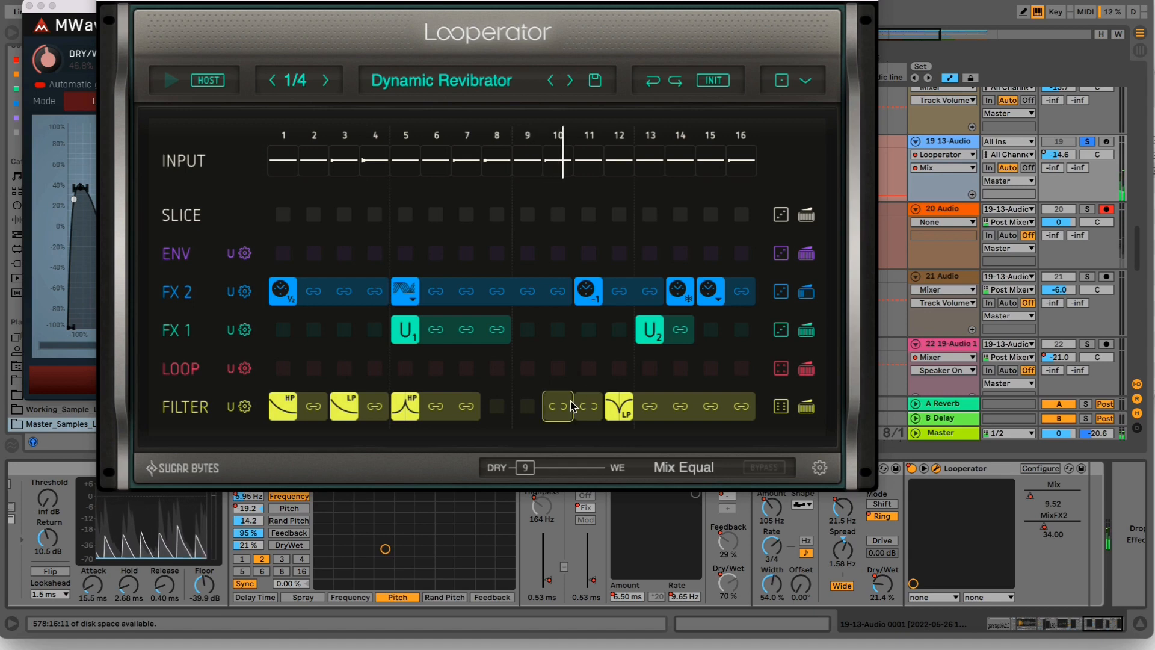
- Raise Looperator's mix to 28 and randomize the FX 1 lane several times while recording
left_click_drag(525, 470, 548, 475)
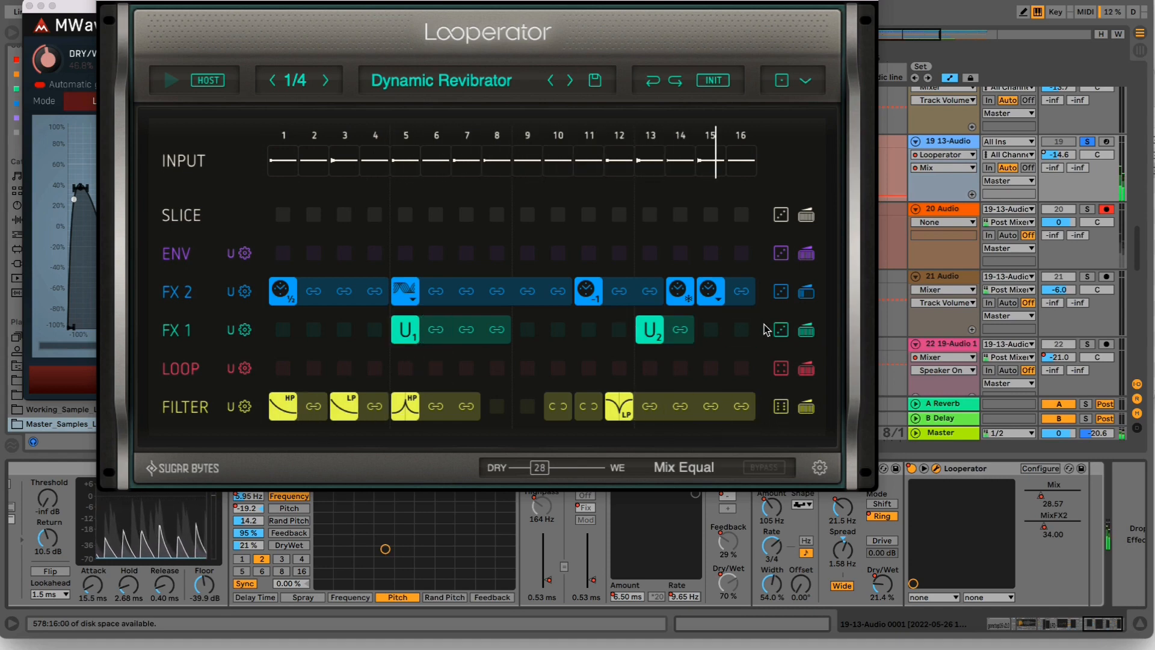
left_click(781, 330)
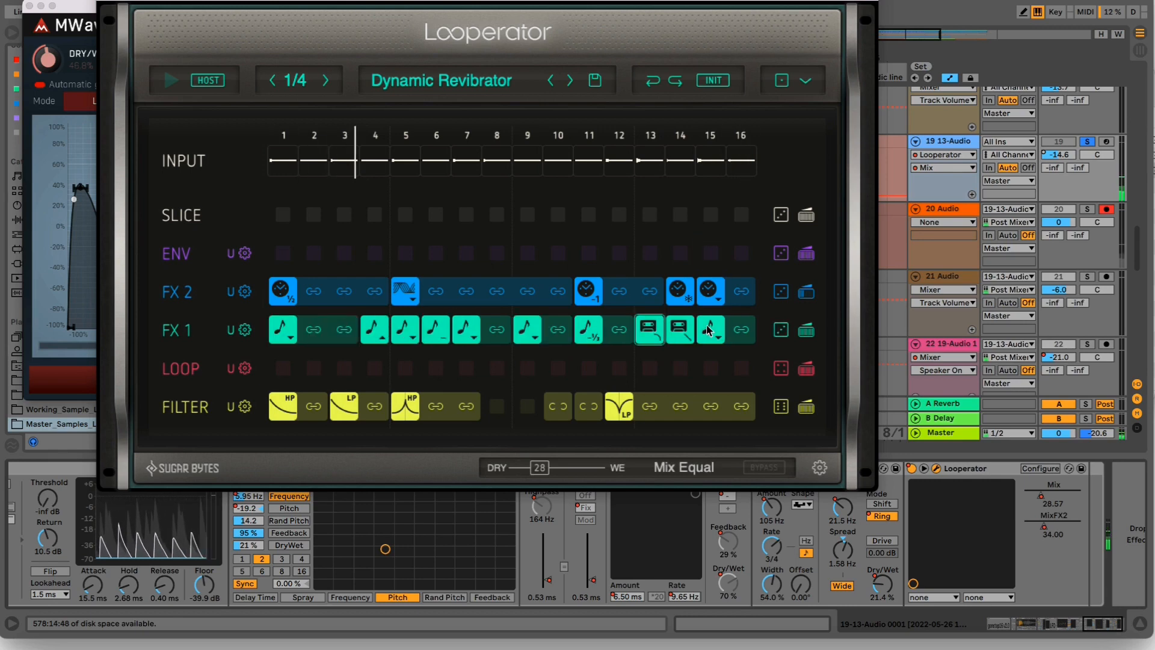
left_click(781, 330)
left_click(781, 330)
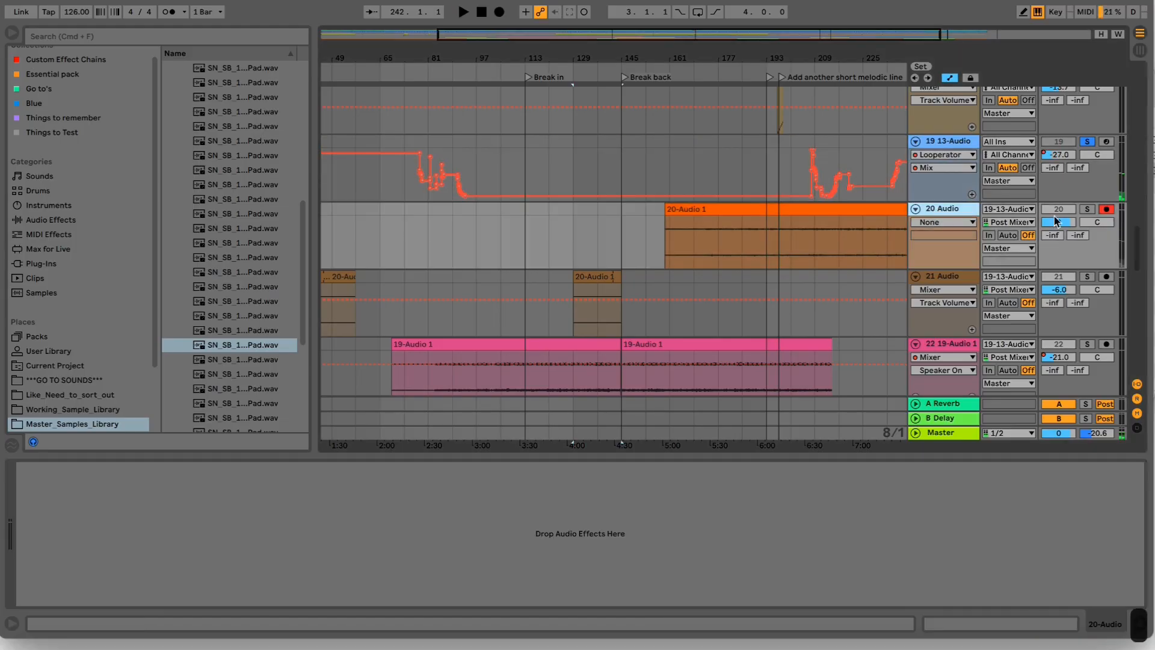
- Disarm and solo track 20, and open its newly recorded 20-Audio 1 clip
left_click(1106, 210)
left_click(946, 212)
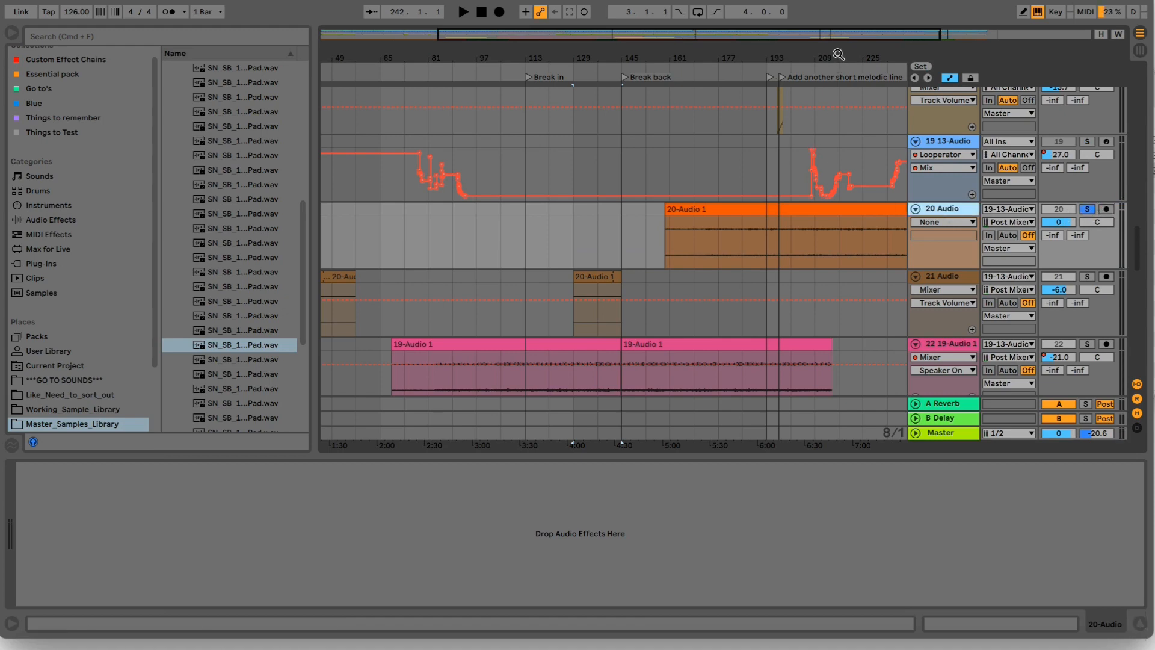
scroll(638, 224, "right", 10)
double_click(636, 211)
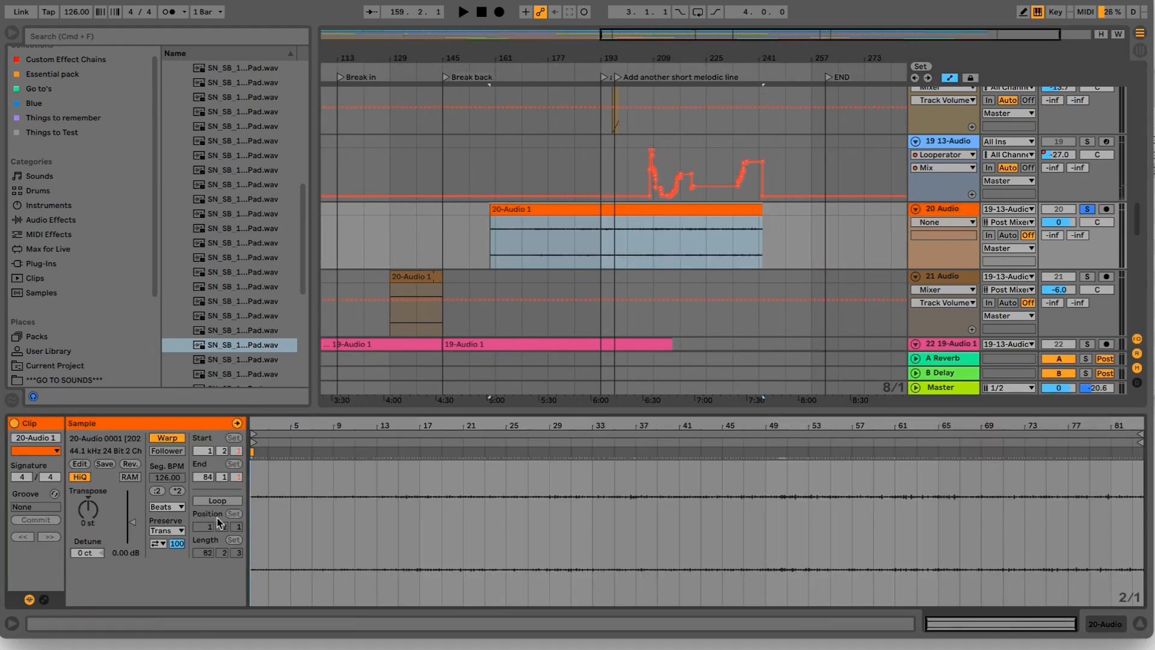
- Turn on Loop for the clip, start playback and transpose it to -14 st
left_click(199, 502)
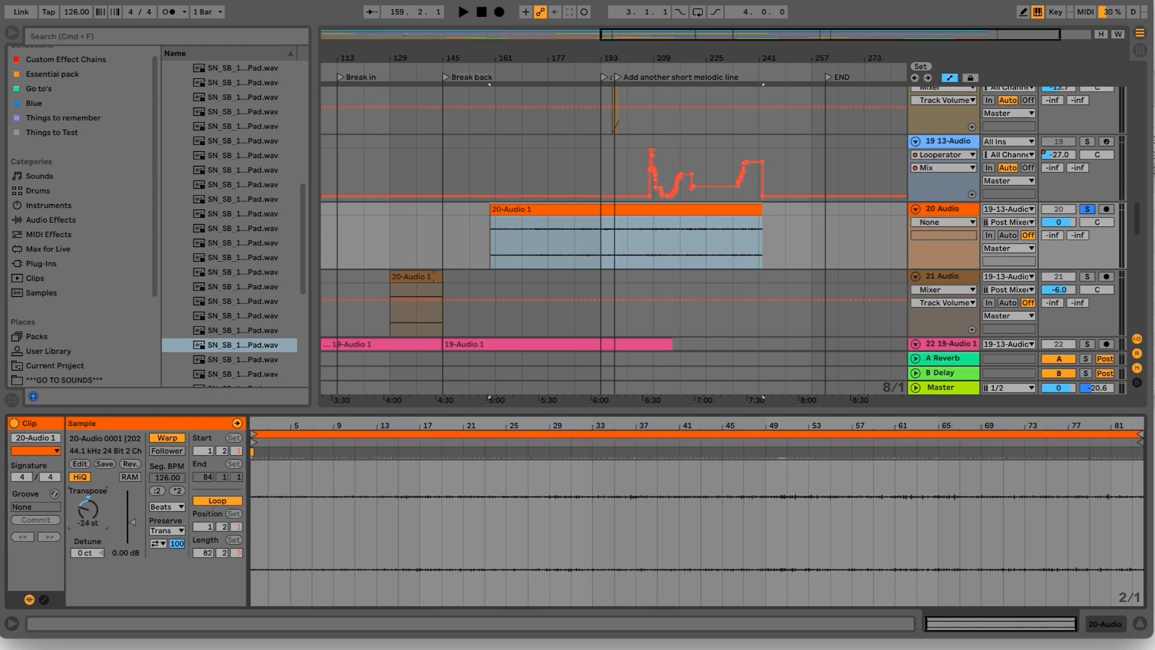
key("space")
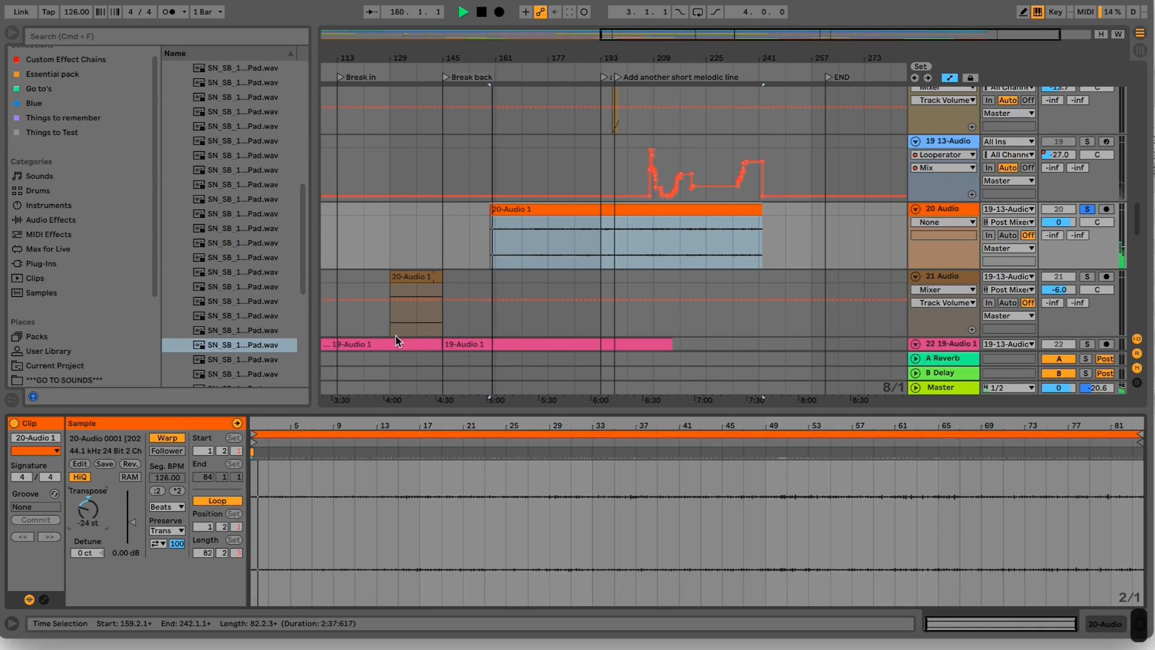
left_click_drag(88, 510, 88, 495)
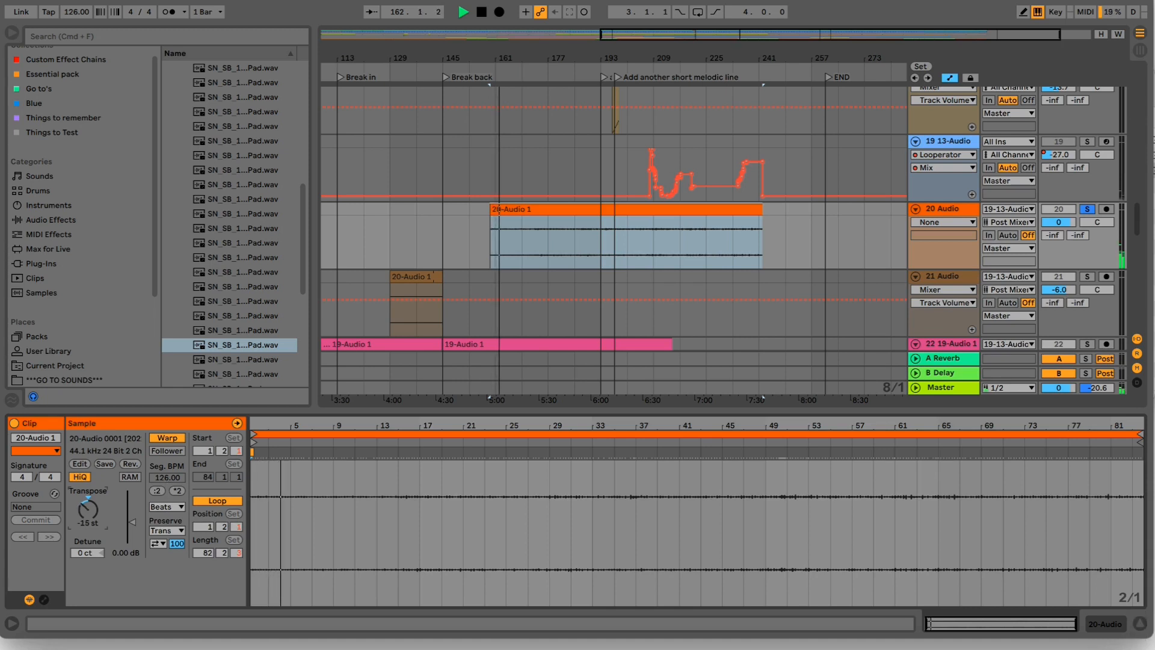
left_click_drag(86, 512, 86, 507)
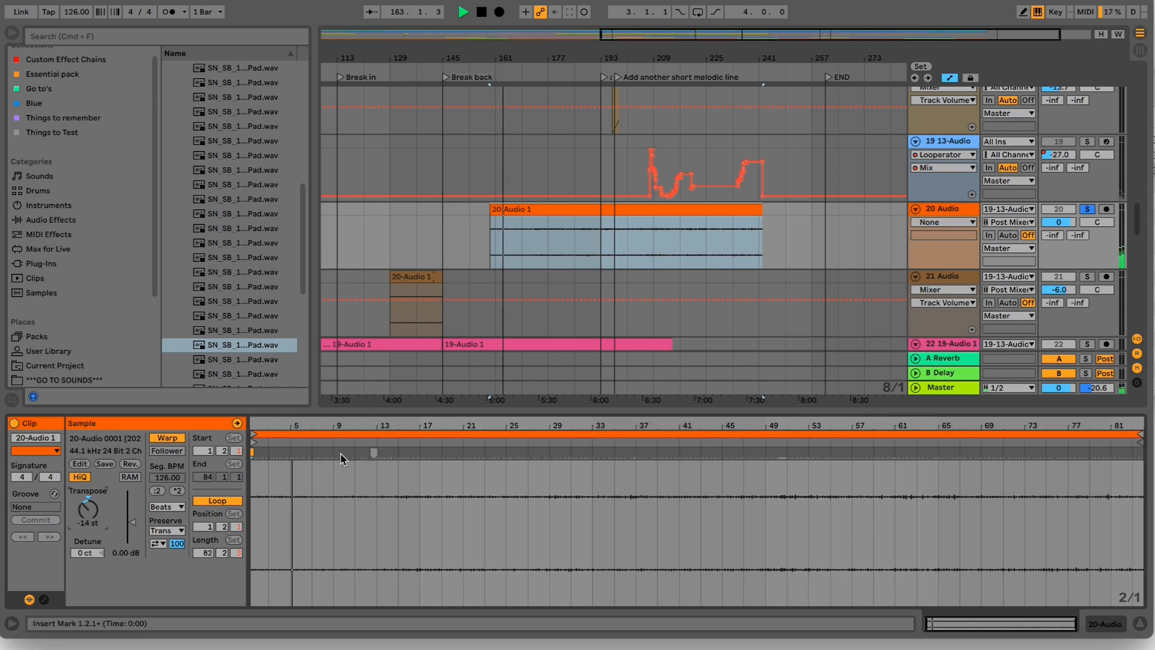
- Try Complex Pro warping on the clip, switch its warp mode to Texture and set the grain size to 263
left_click(168, 508)
left_click(170, 574)
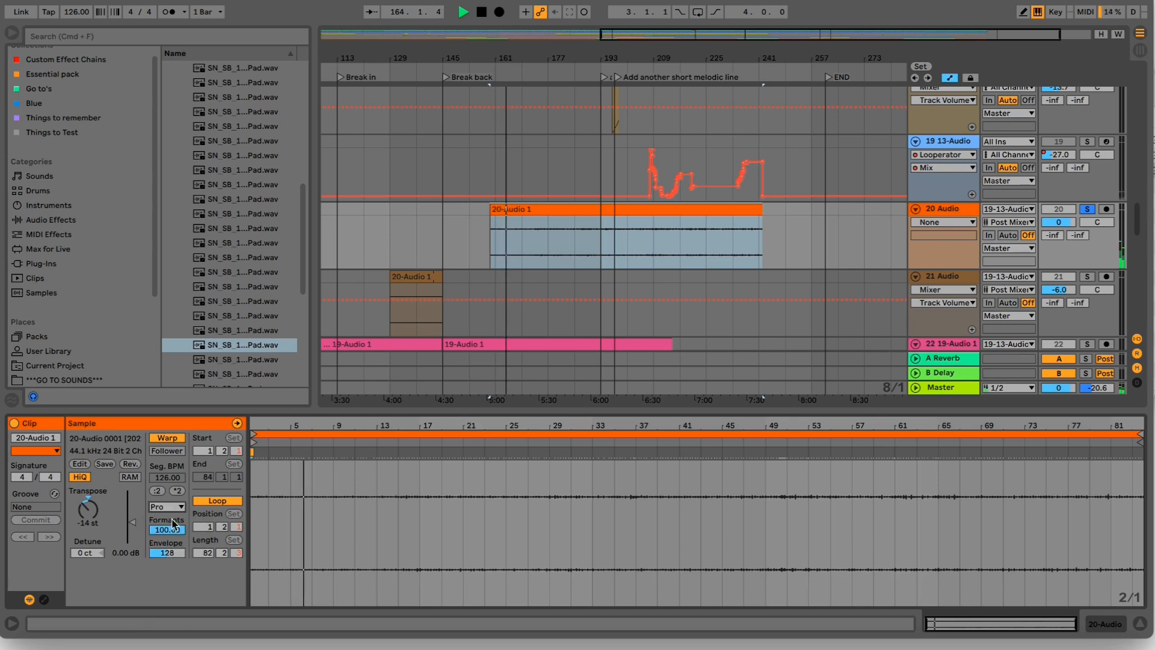
left_click(175, 509)
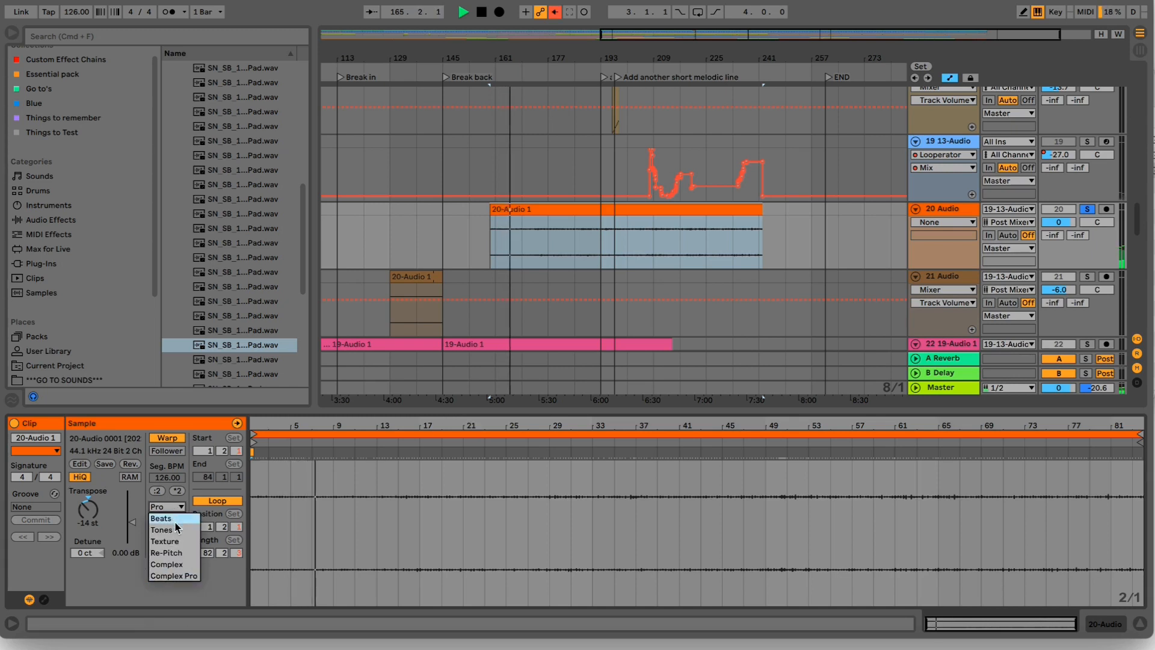
left_click(176, 539)
left_click_drag(169, 529, 173, 503)
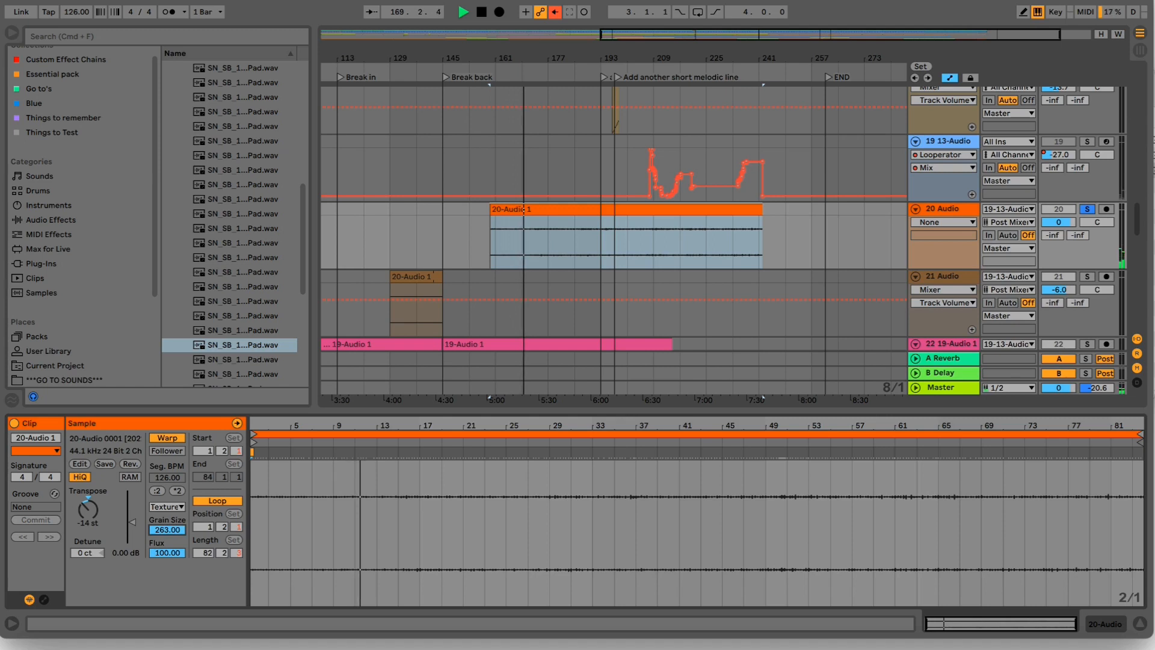
- Raise the clip gain to 3.50 dB, turn off its Loop and set track 20's volume to -5.2 dB
left_click_drag(131, 521, 133, 514)
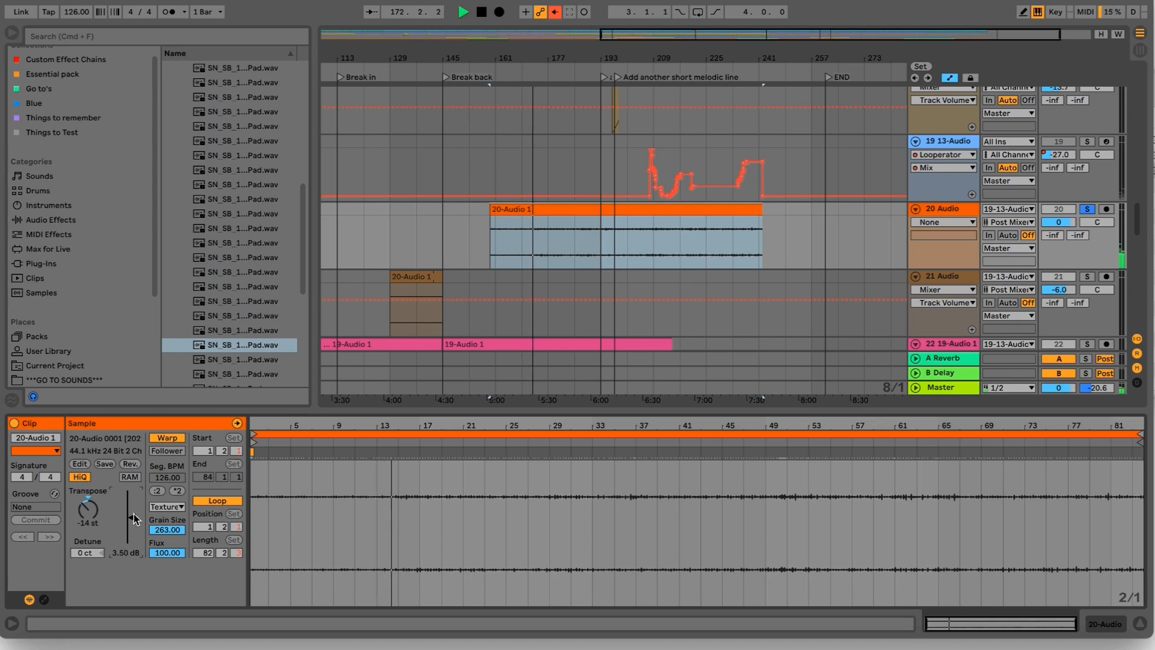
left_click(199, 500)
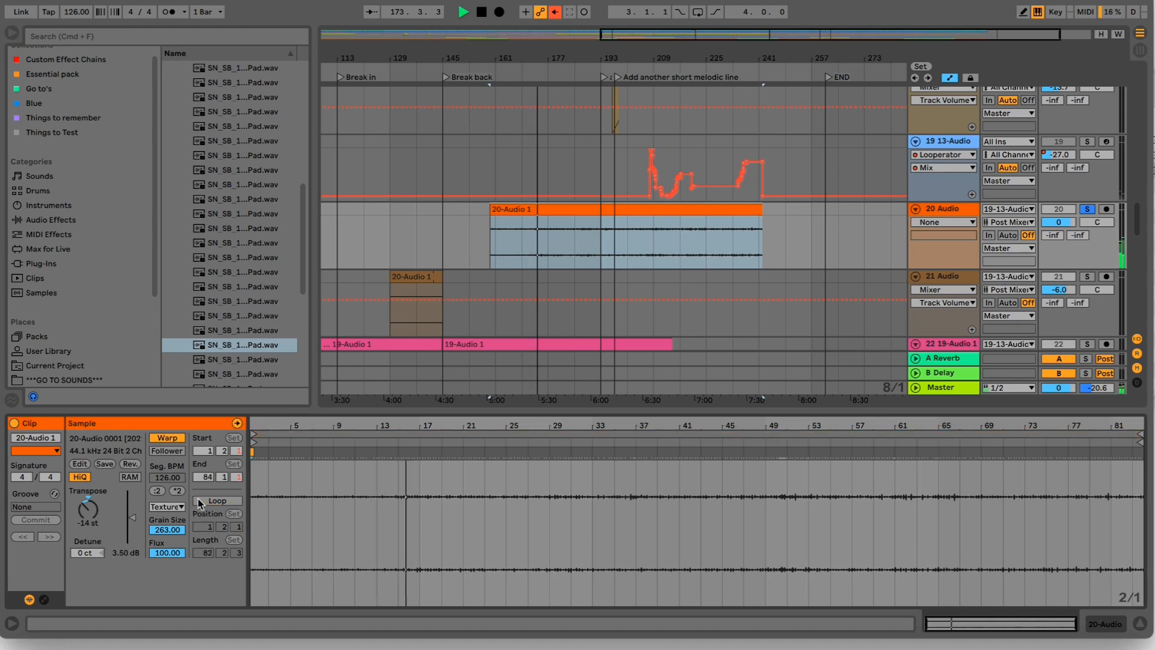
left_click_drag(1058, 223, 1052, 225)
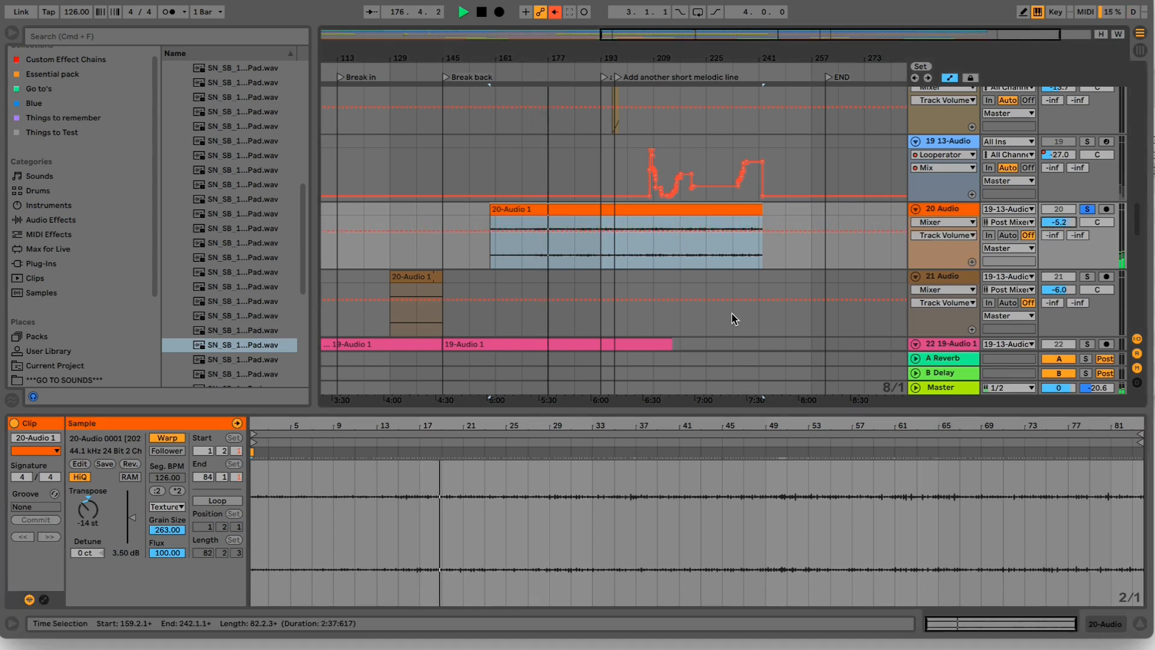
- Audition different parts of the 20-Audio 1 clip, loop the four bars from 43.1.1 to 47.1.1 within it, and stop playback
left_click(626, 431)
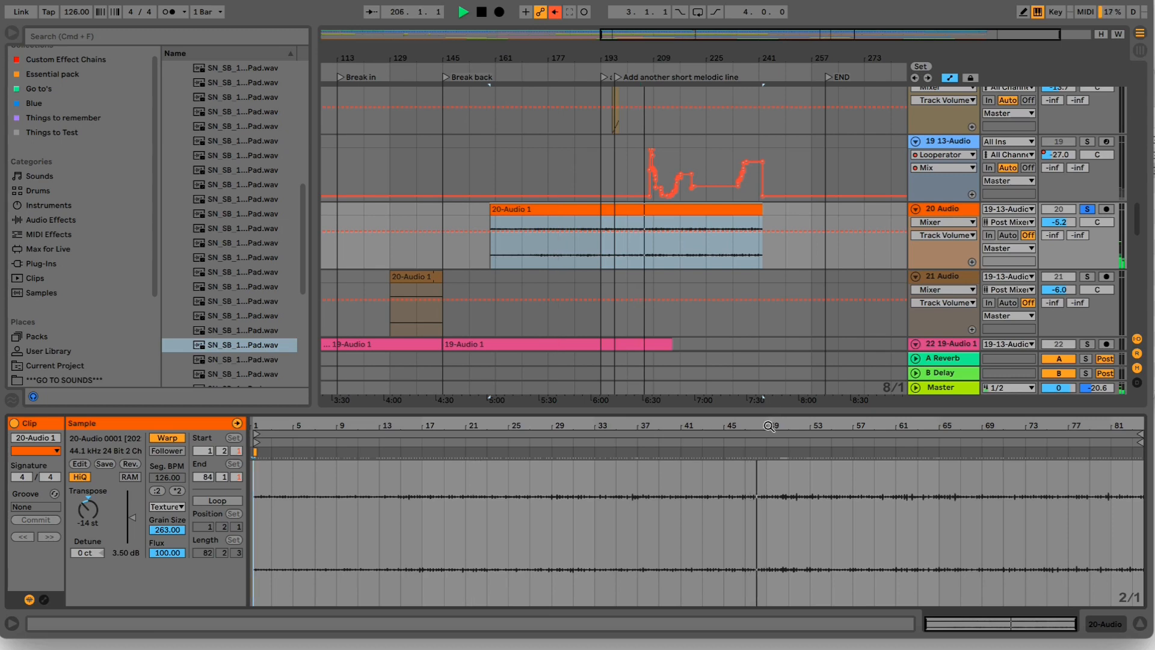
left_click(715, 440)
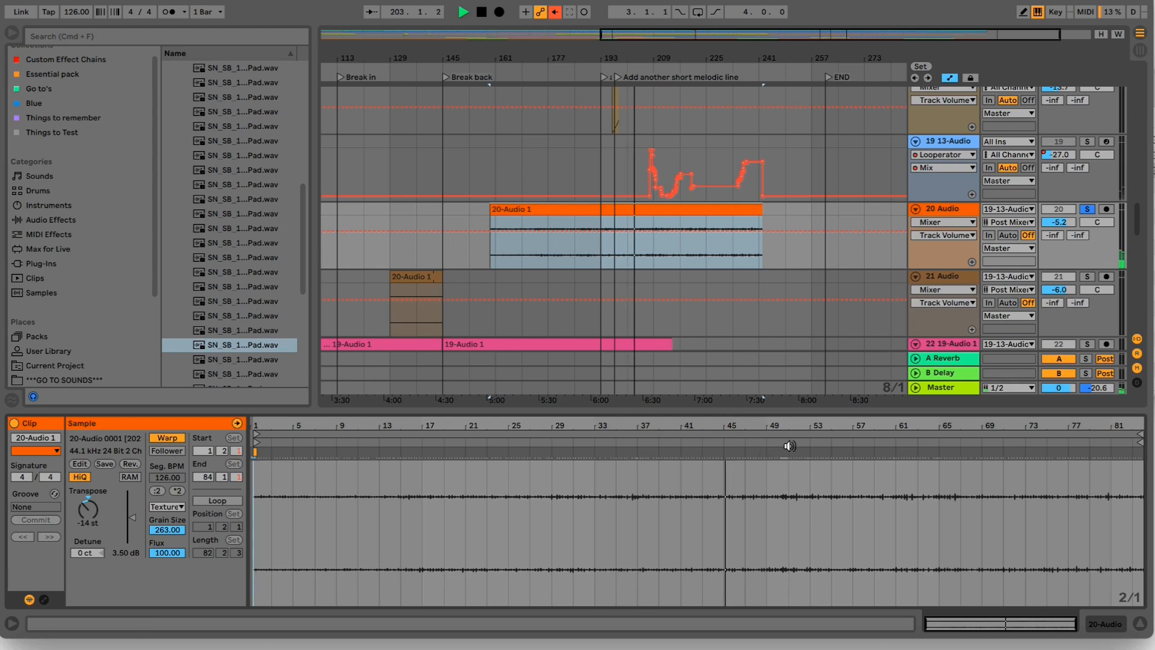
left_click(701, 451)
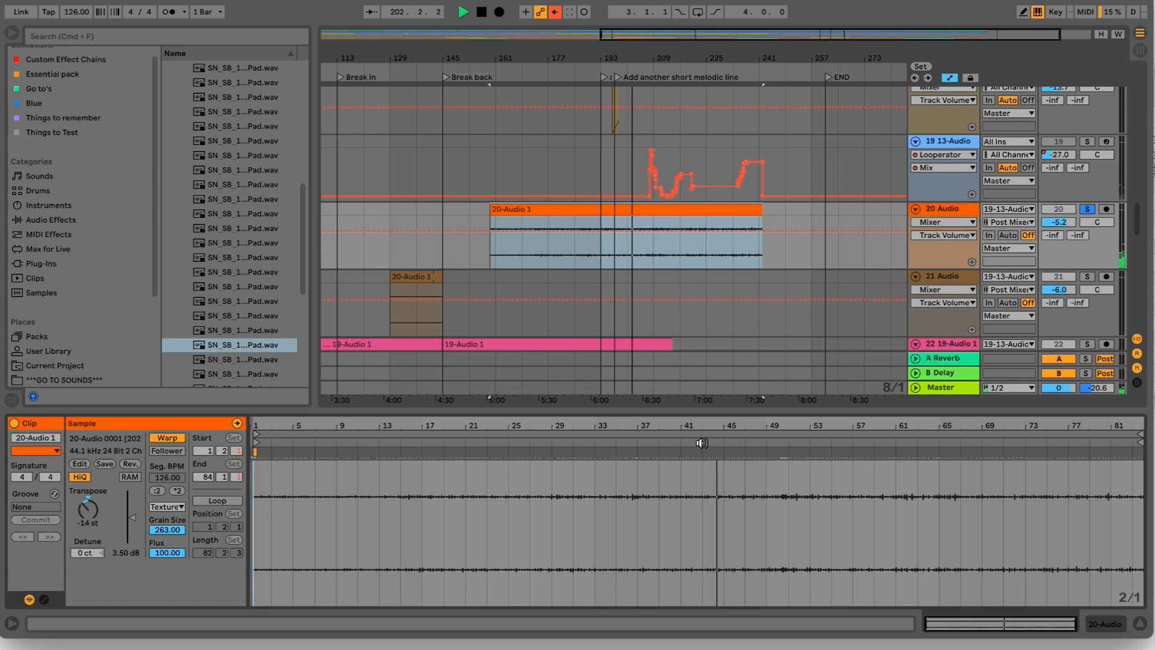
left_click_drag(703, 492, 739, 493)
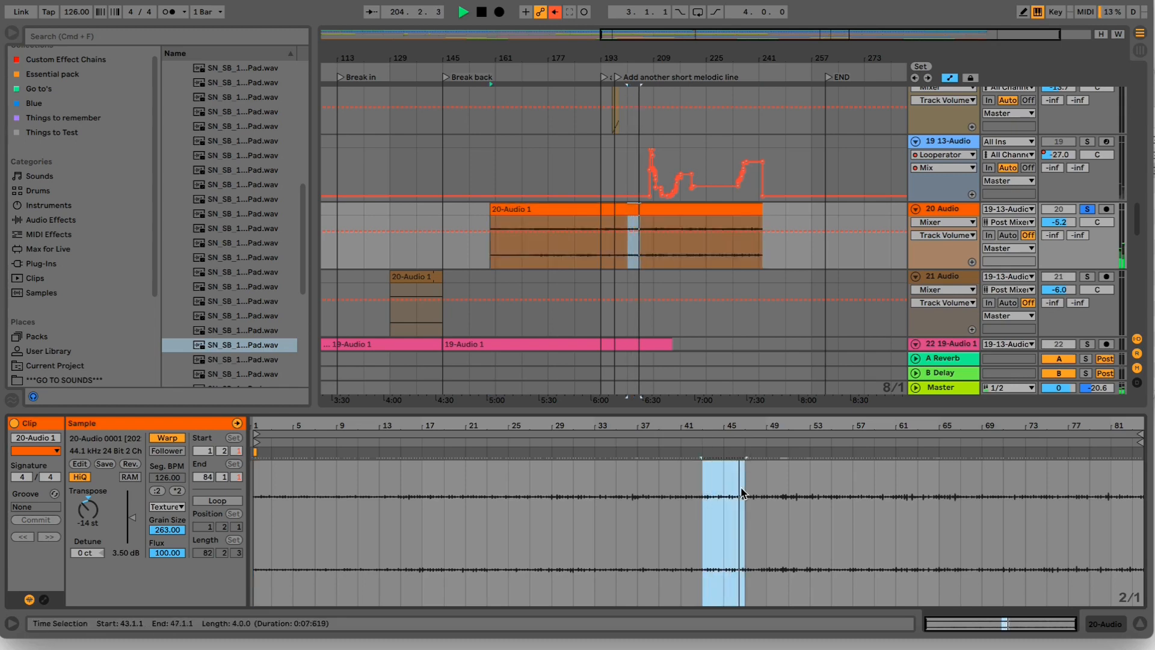
key("super+l")
key("space")
left_click(722, 435)
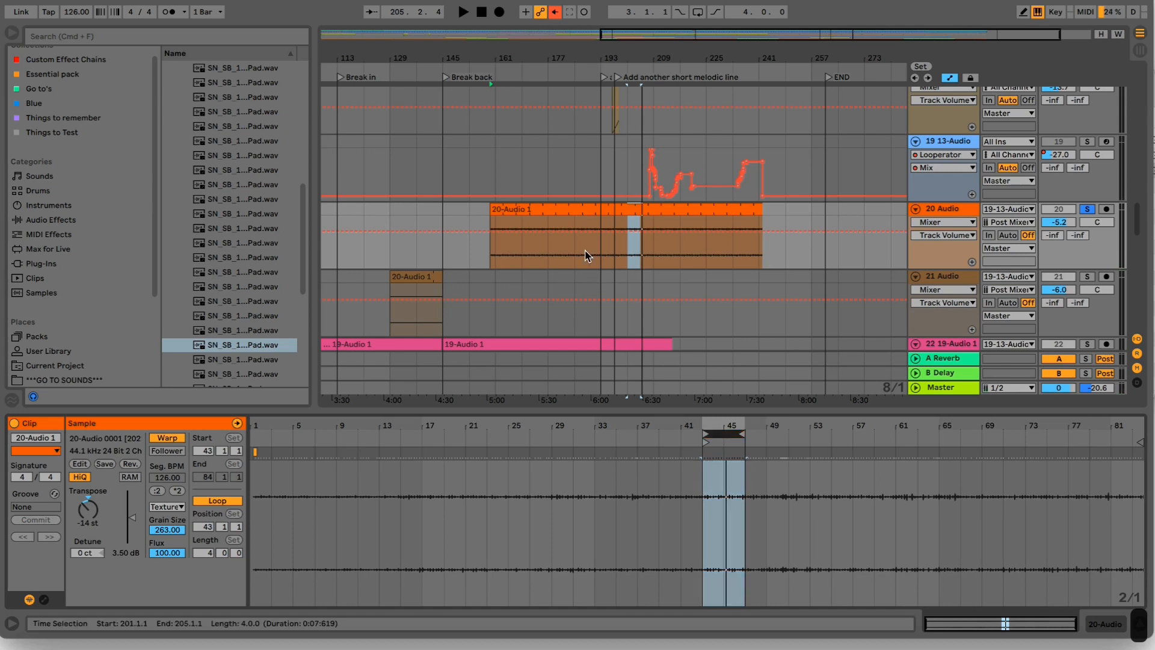
- Duplicate track 20 together with its 20-Audio 1 clip
left_click(630, 210)
key("z")
right_click(733, 485)
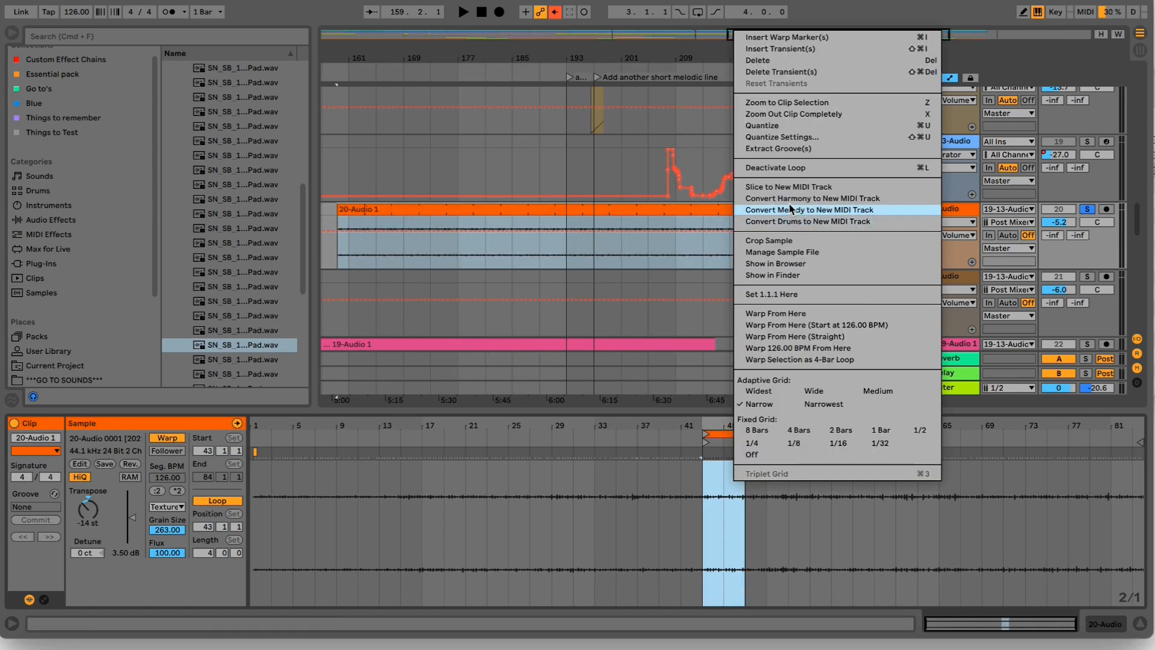
left_click(956, 208)
key("super+d")
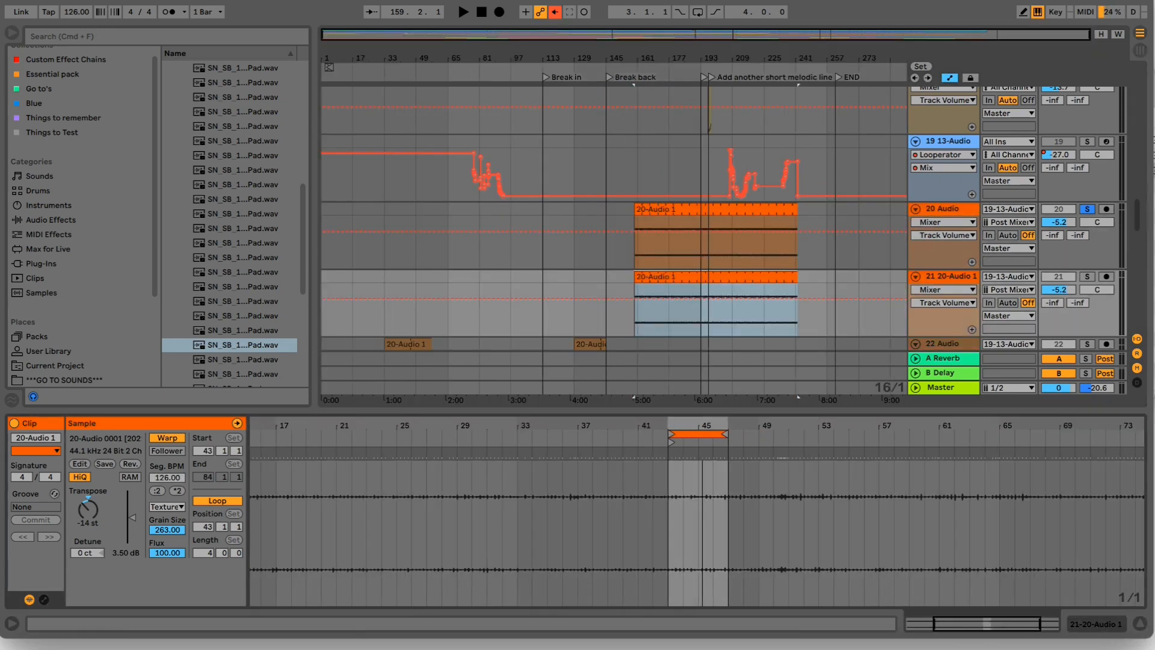
- Crop the sample of the duplicated clip on track 21 to its four-bar loop
left_click(701, 484)
right_click(700, 485)
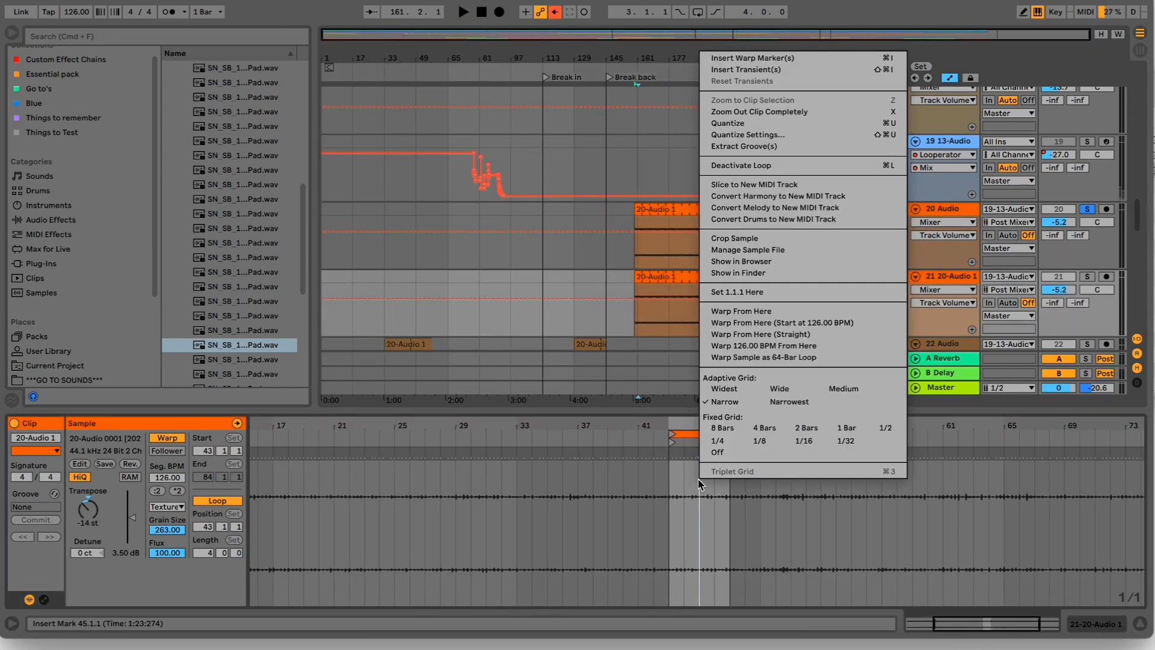
left_click(762, 241)
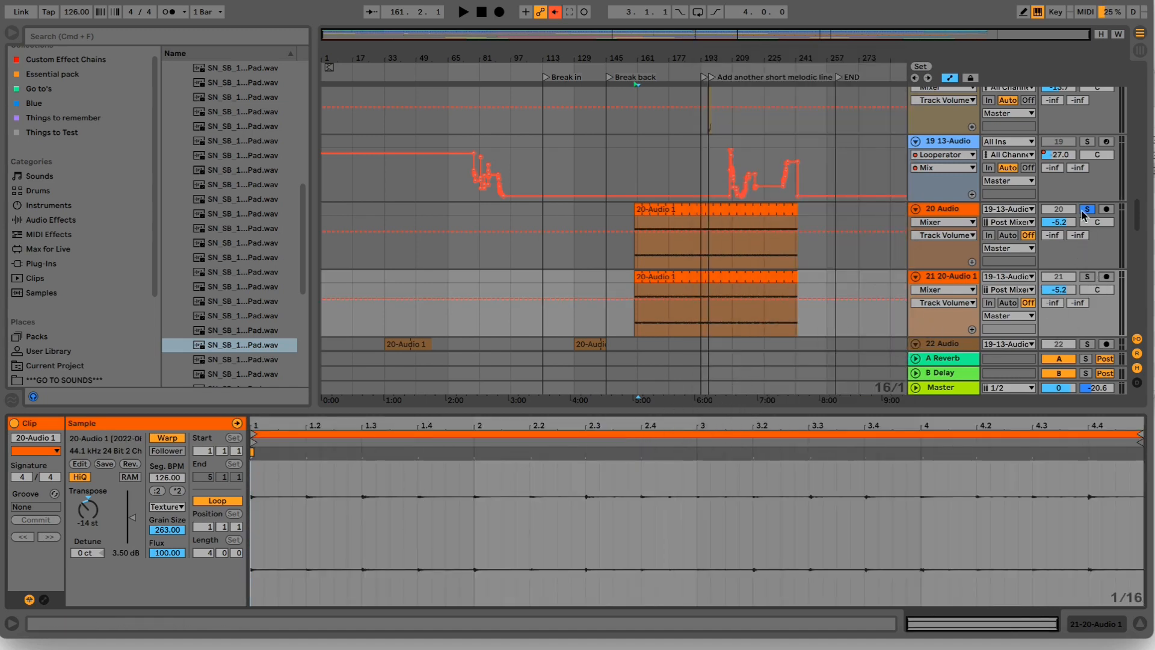
- Solo track 21 in place of track 20, audition the cropped loop and select its clip
left_click(1088, 276)
key("space")
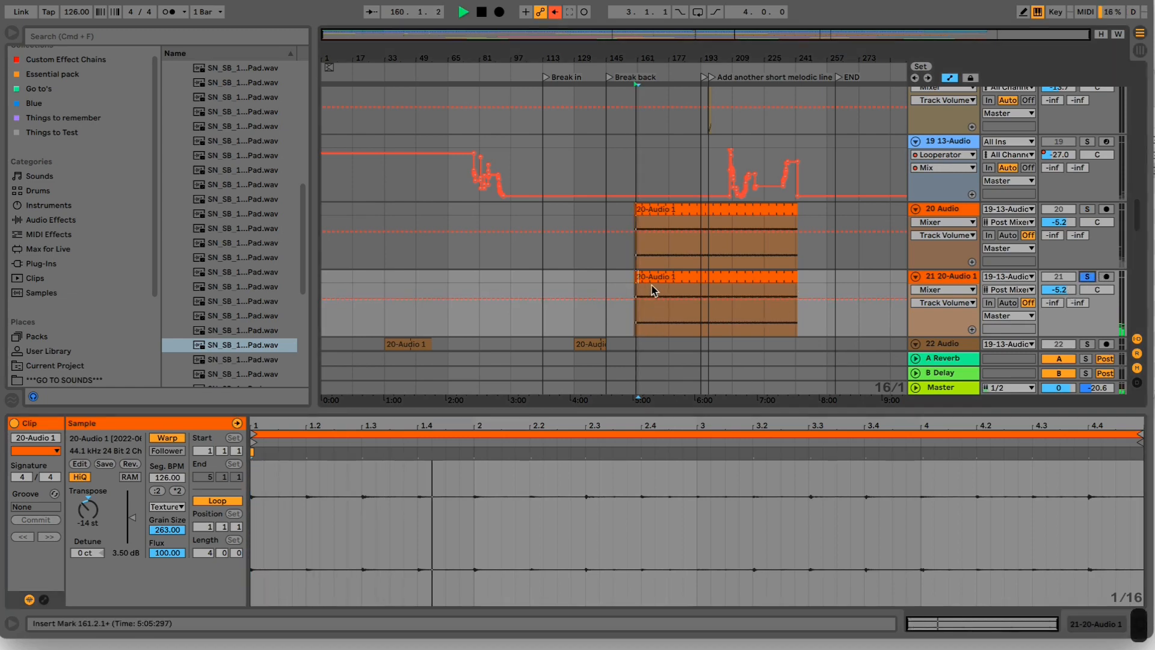
left_click(654, 276)
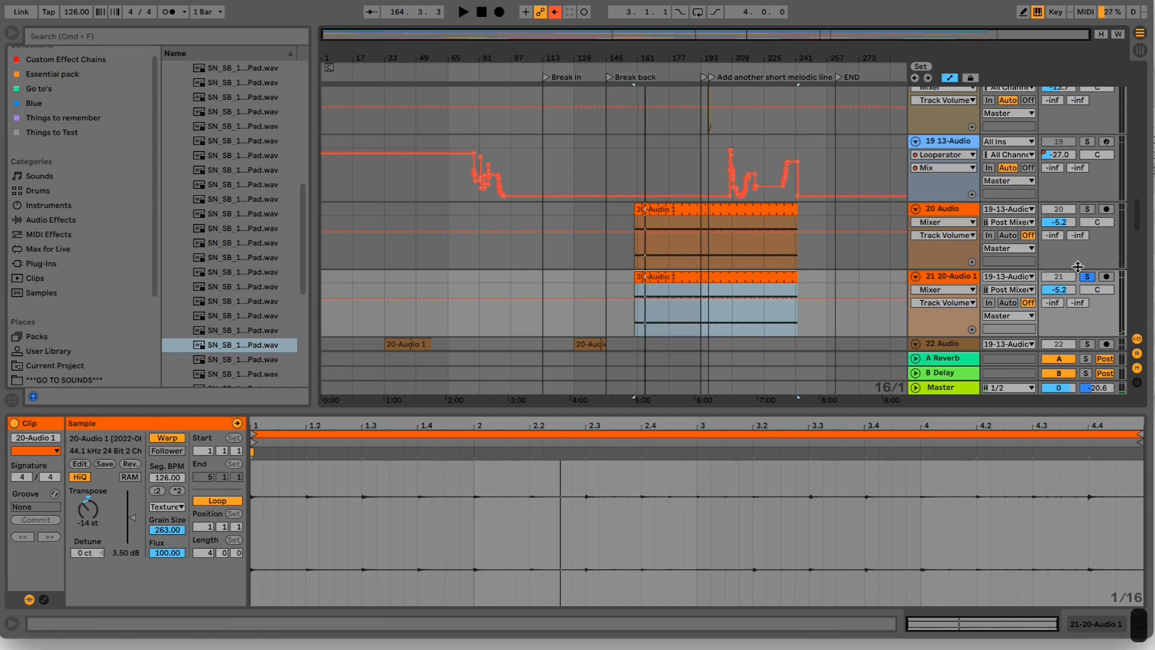
- Add tracks 1 and 2 to the solo, start playback at the Break back locator and skip ahead to about bar 175
scroll(1088, 263, "up", 15)
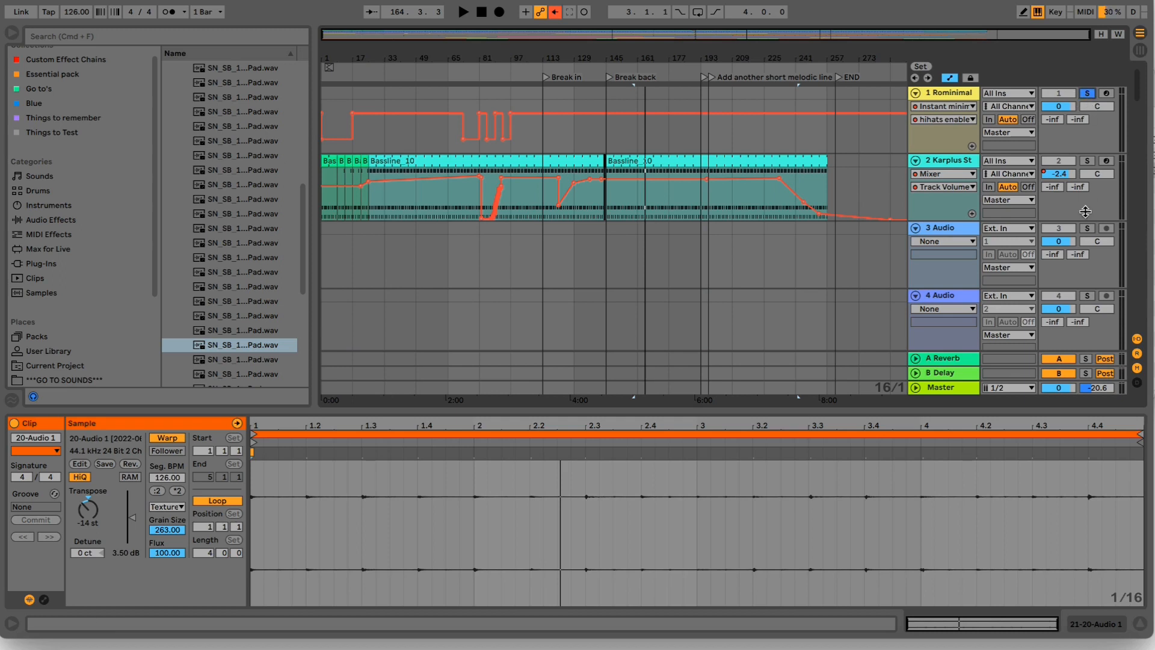
scroll(1041, 198, "down", 1)
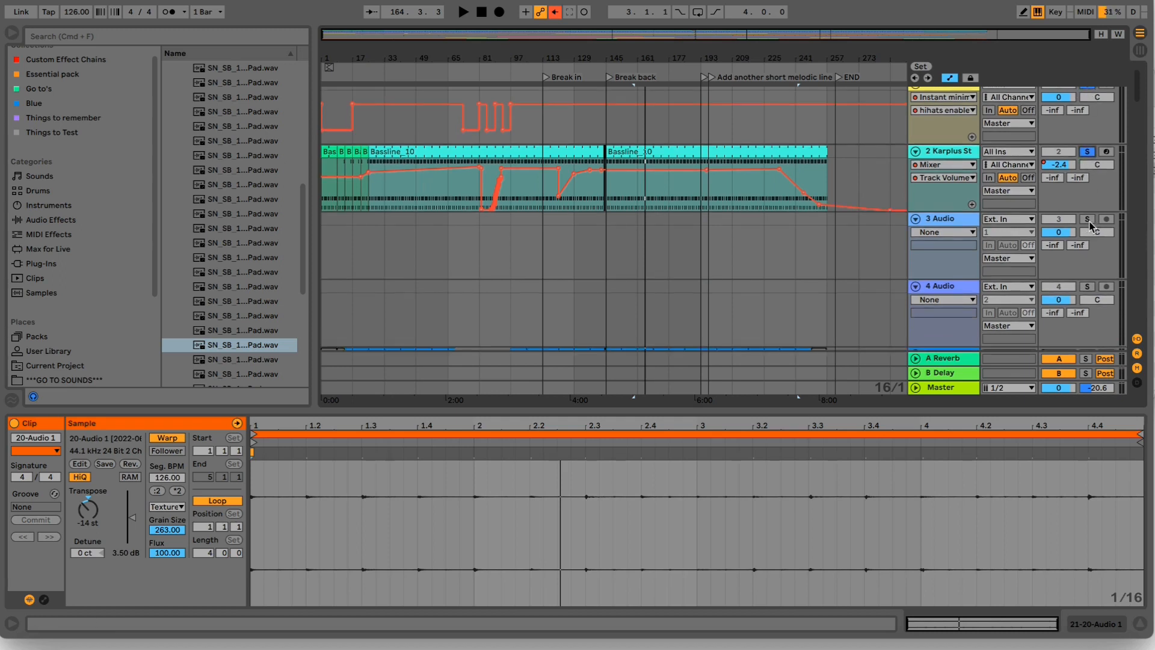
left_click(620, 78)
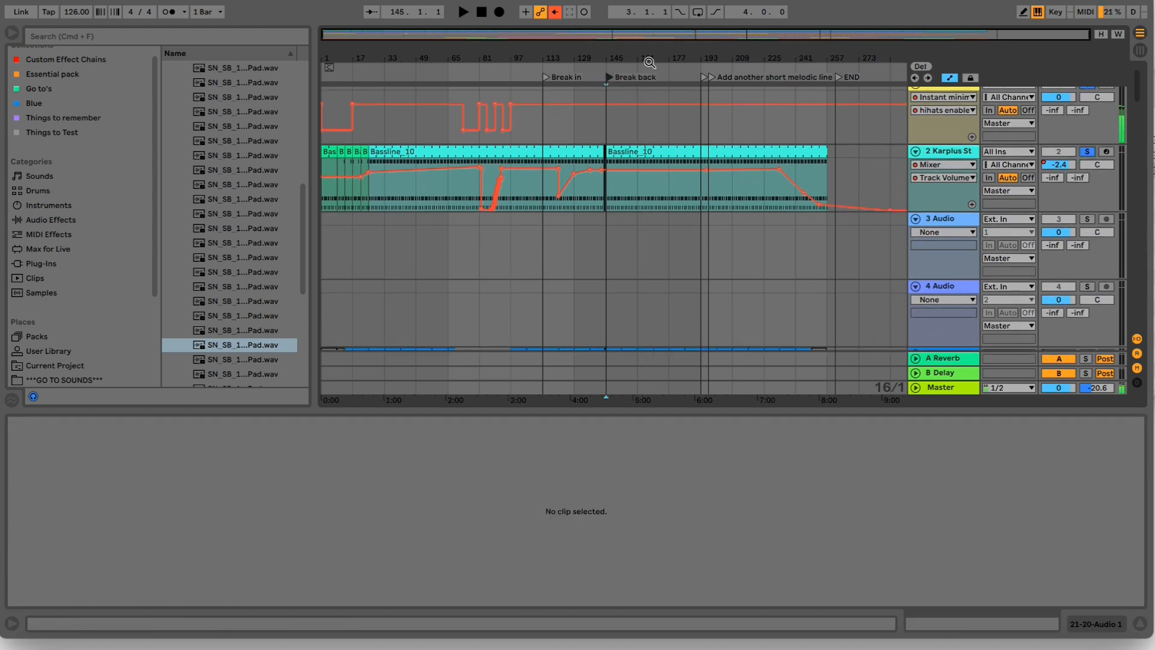
key("space")
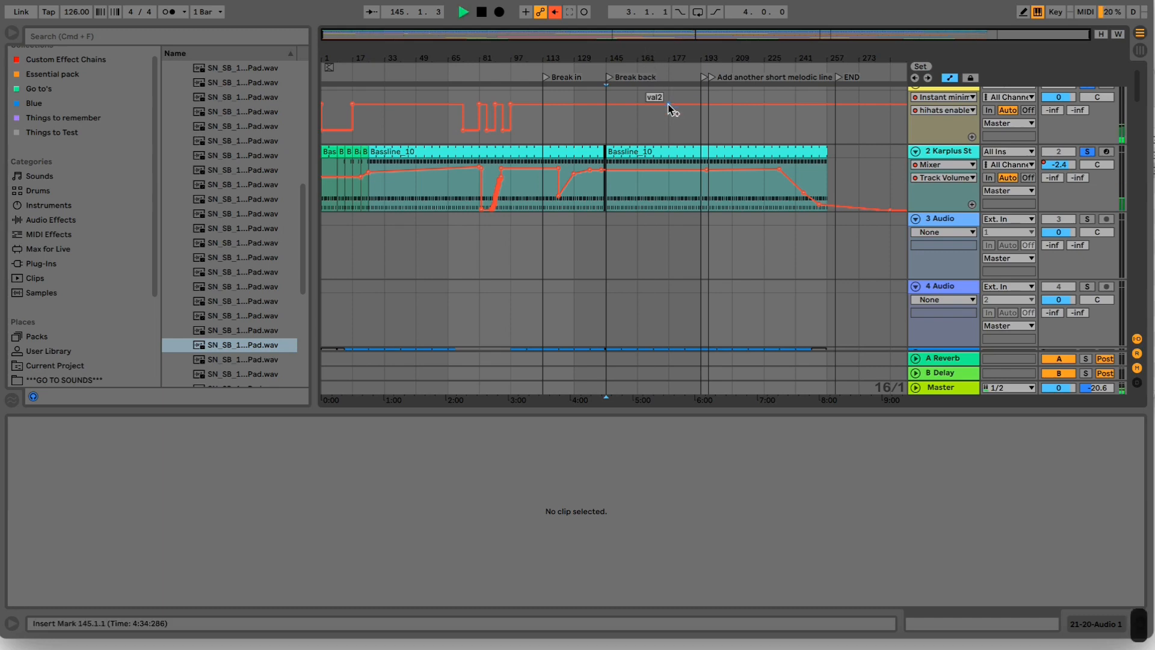
left_click(664, 61)
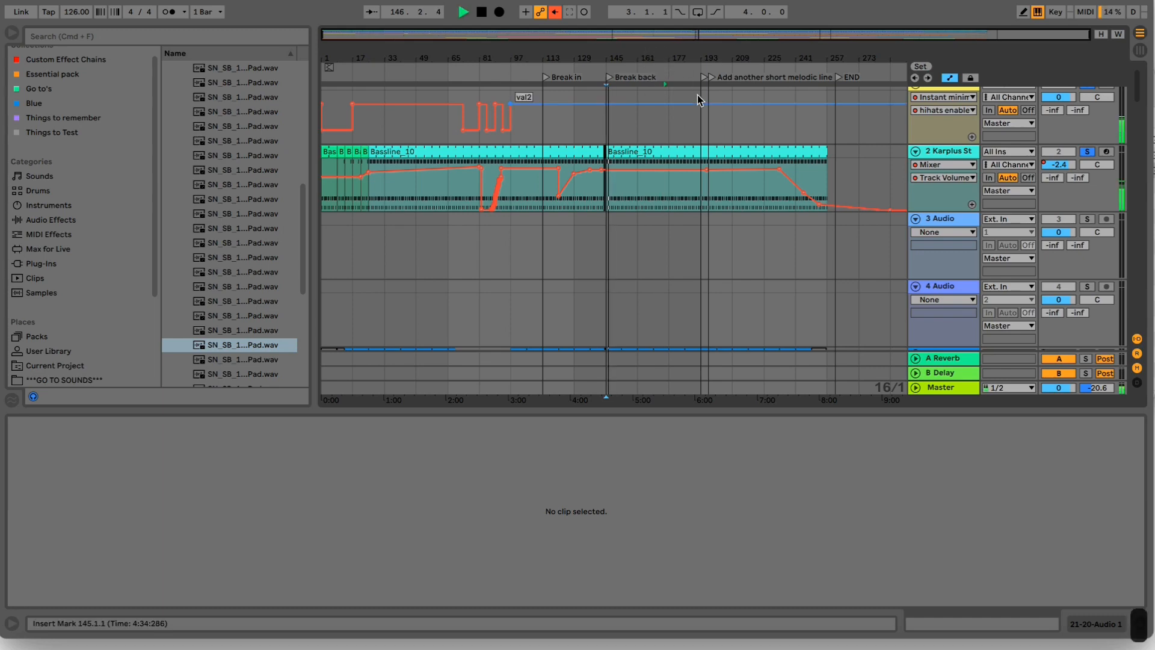
- Add the two Ruffin_Ro tracks 8 and 9 to the soloed mix during playback
scroll(698, 95, "down", 5)
scroll(698, 94, "down", 3)
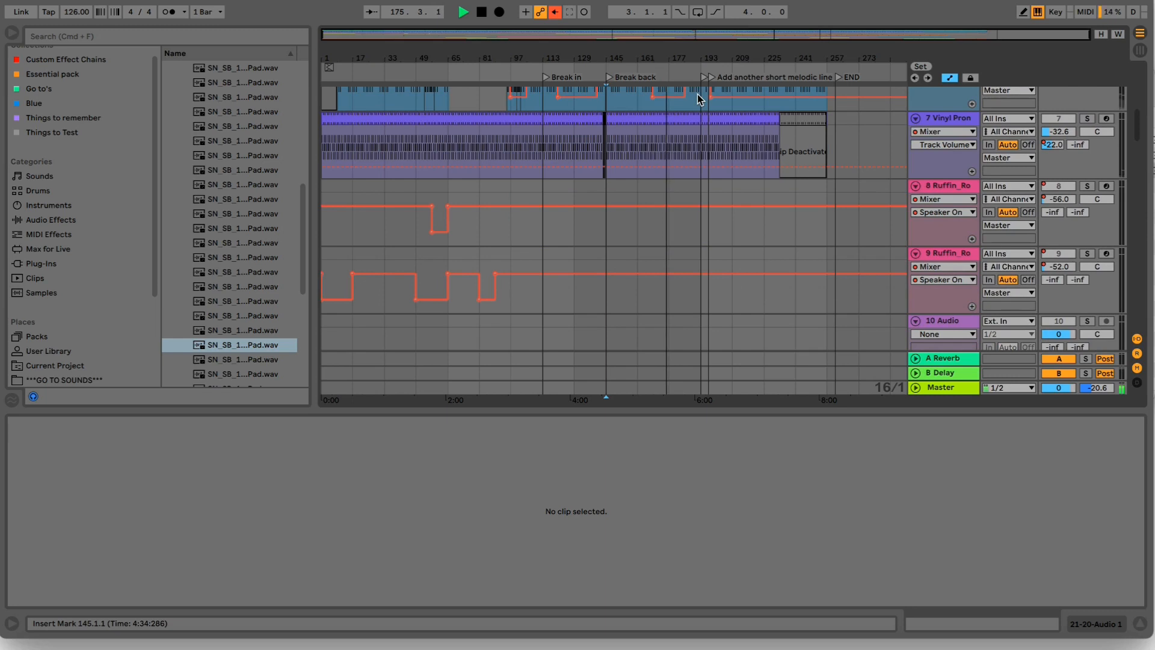
scroll(724, 189, "down", 1)
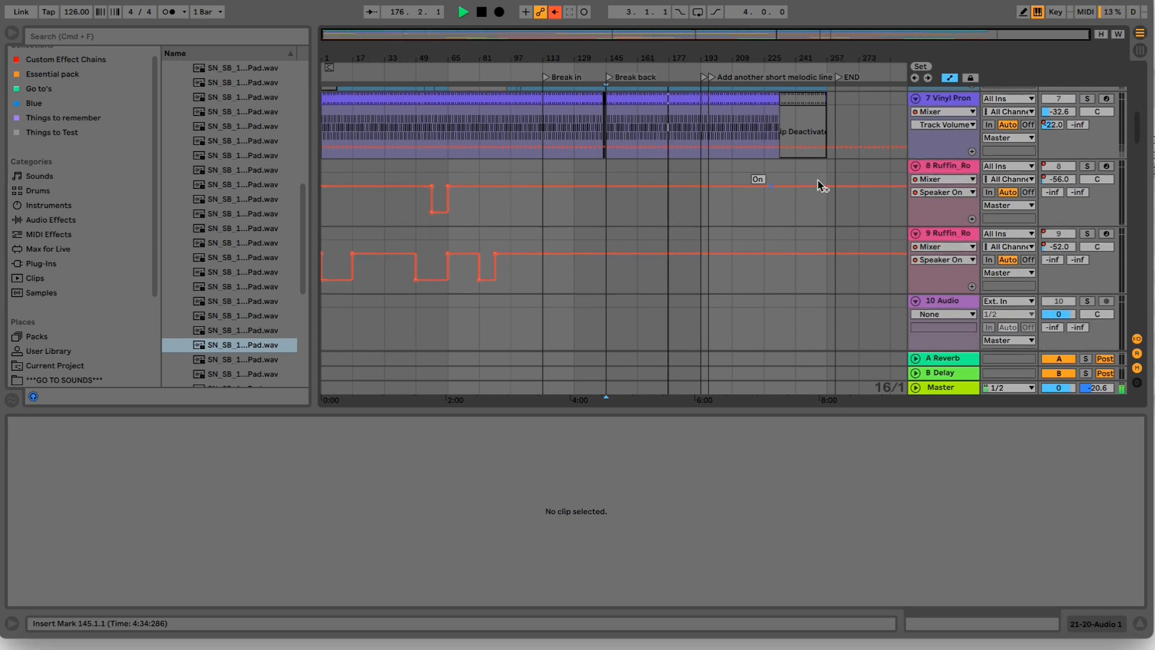
left_click(1087, 167)
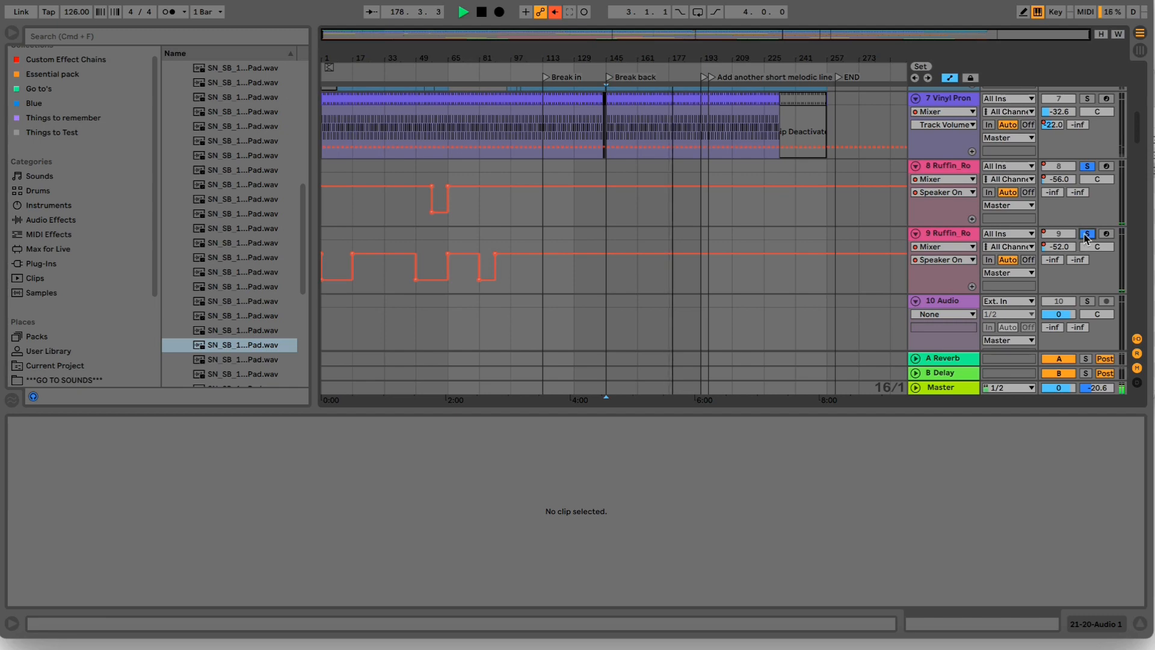
- Try soloing the Bell like tone track, look over the remaining tracks while listening, stop playback and return to tracks 20 and 21
scroll(1087, 238, "down", 5)
scroll(1083, 183, "down", 5)
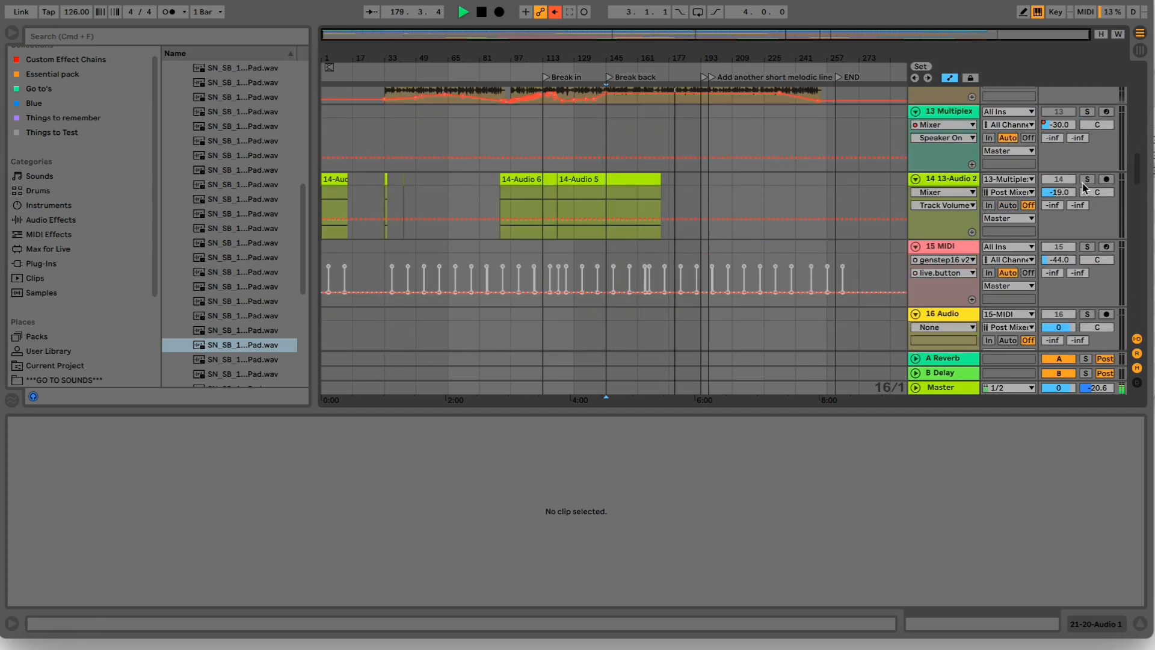
left_click(1086, 105)
left_click(1086, 104)
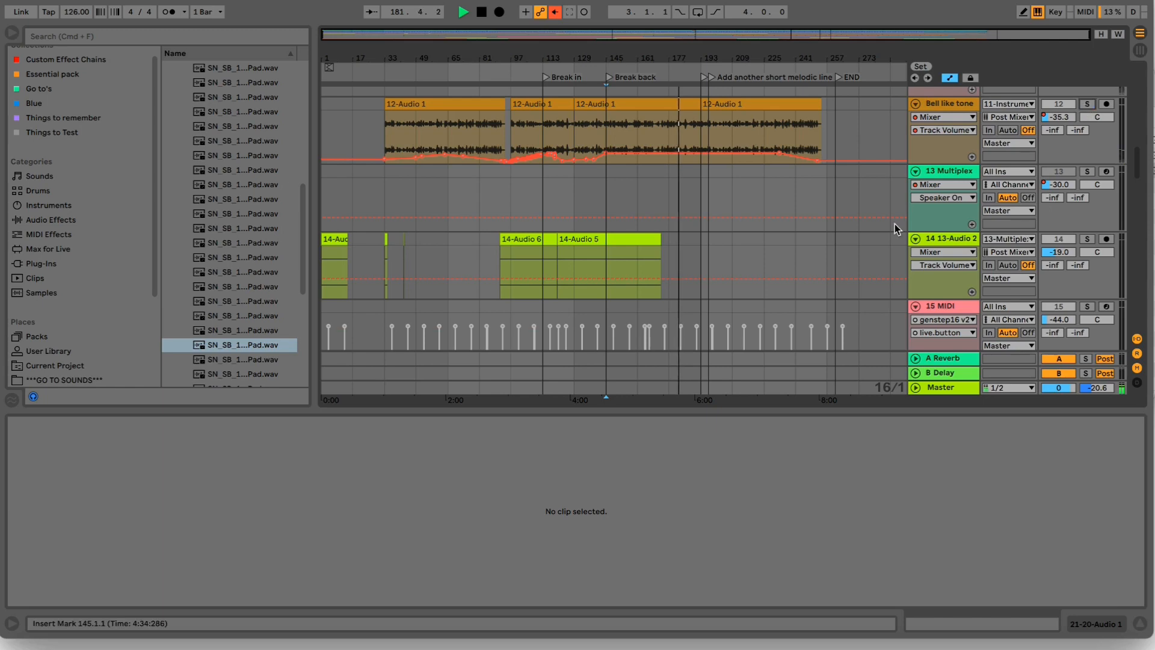
scroll(991, 172, "down", 20)
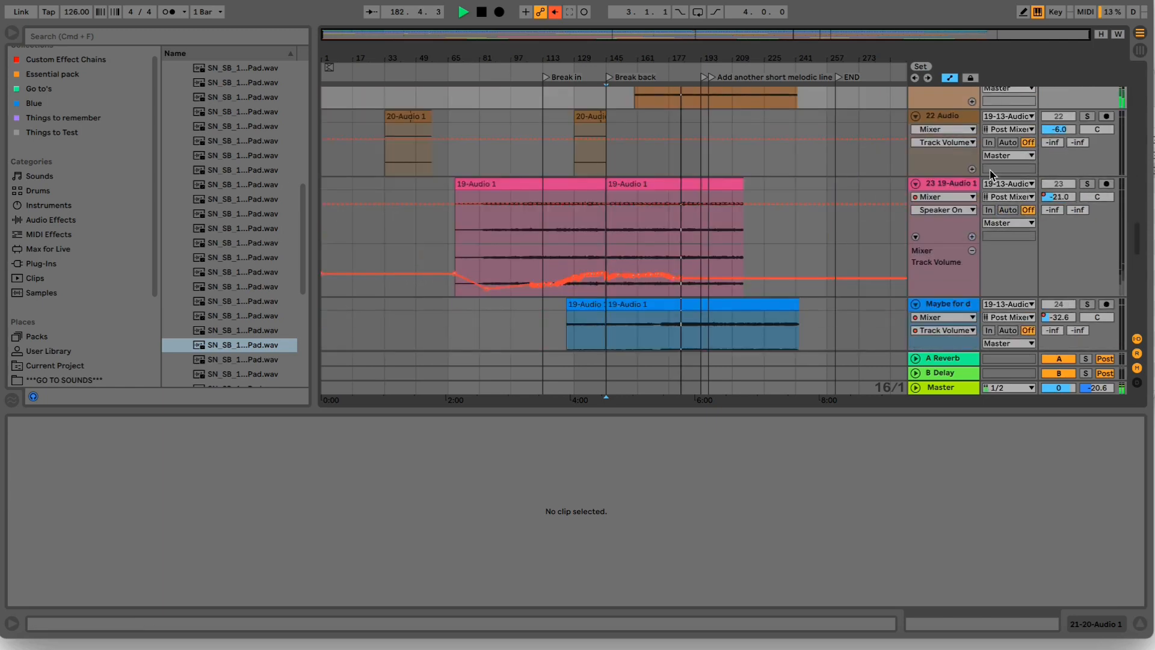
scroll(666, 186, "up", 8)
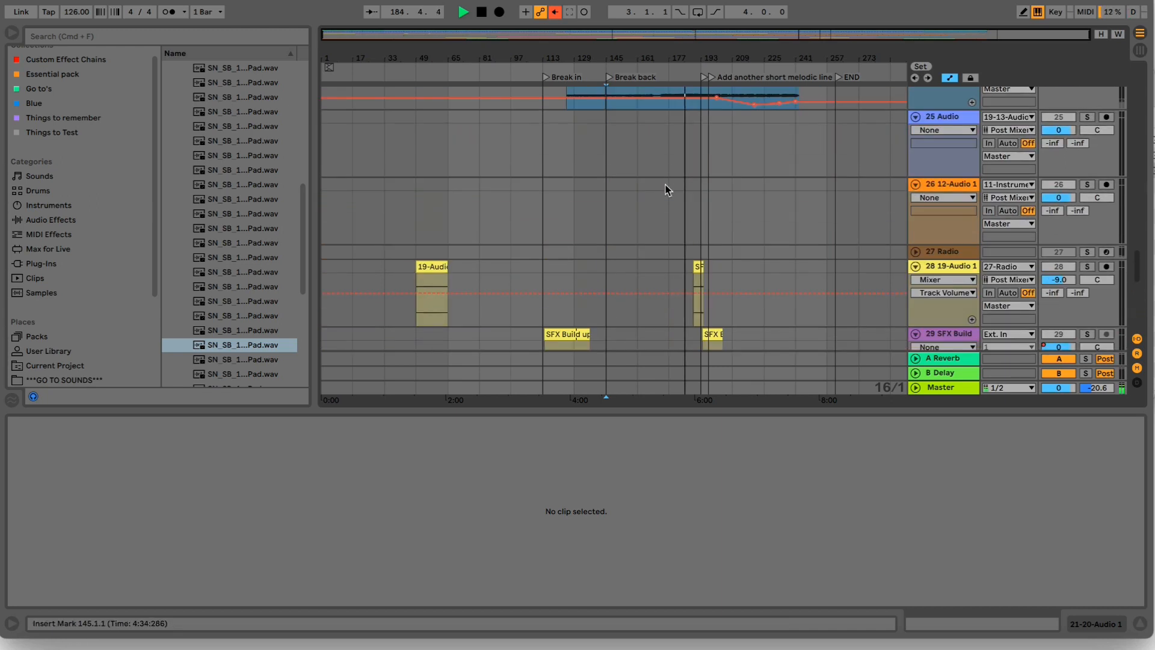
scroll(711, 208, "up", 1)
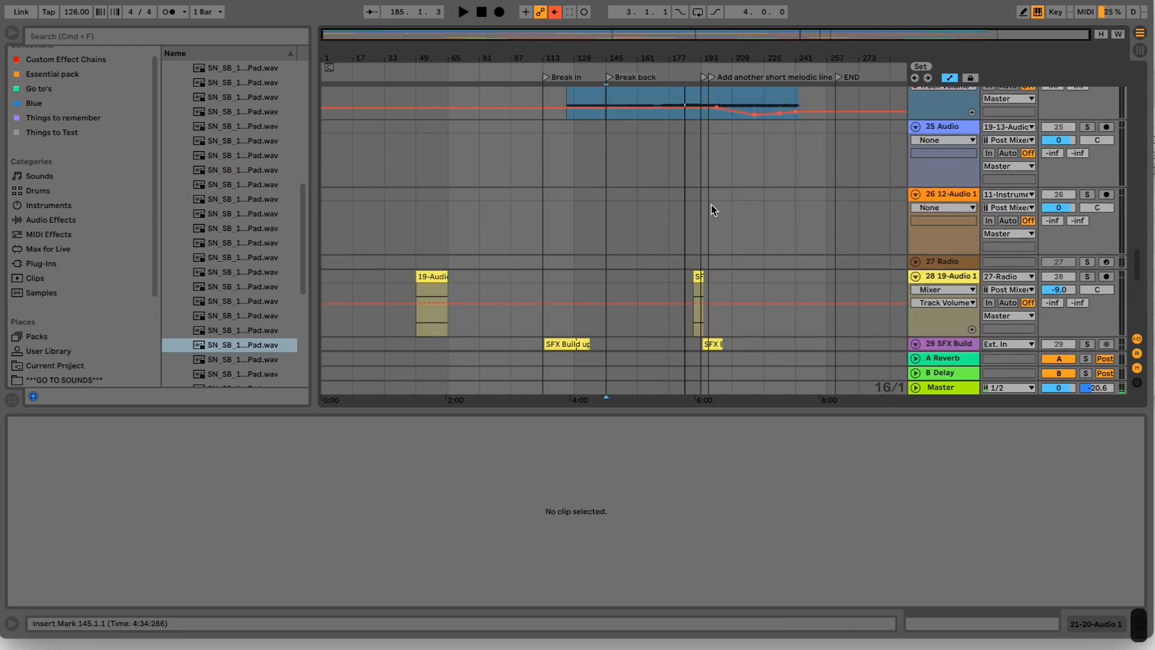
scroll(713, 223, "up", 5)
scroll(726, 302, "up", 10)
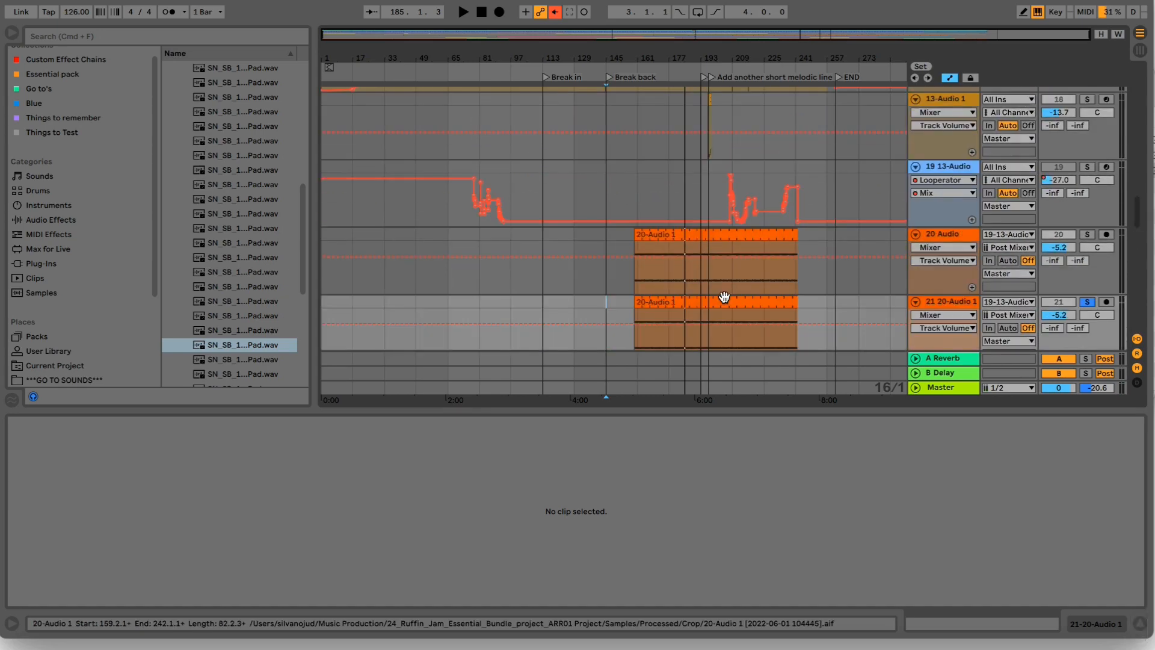
- Show track 19's device chain with Drum Buss in view, solo the track and play it from bar 145
scroll(738, 245, "up", 5)
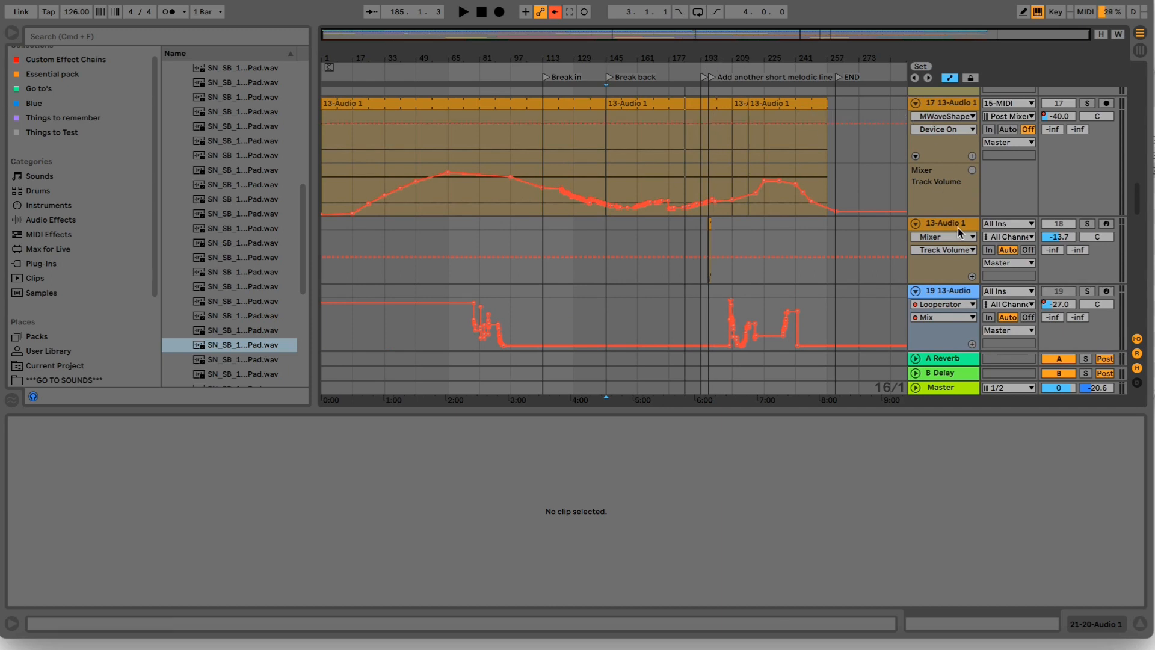
left_click(943, 293)
left_click_drag(1080, 623, 1024, 609)
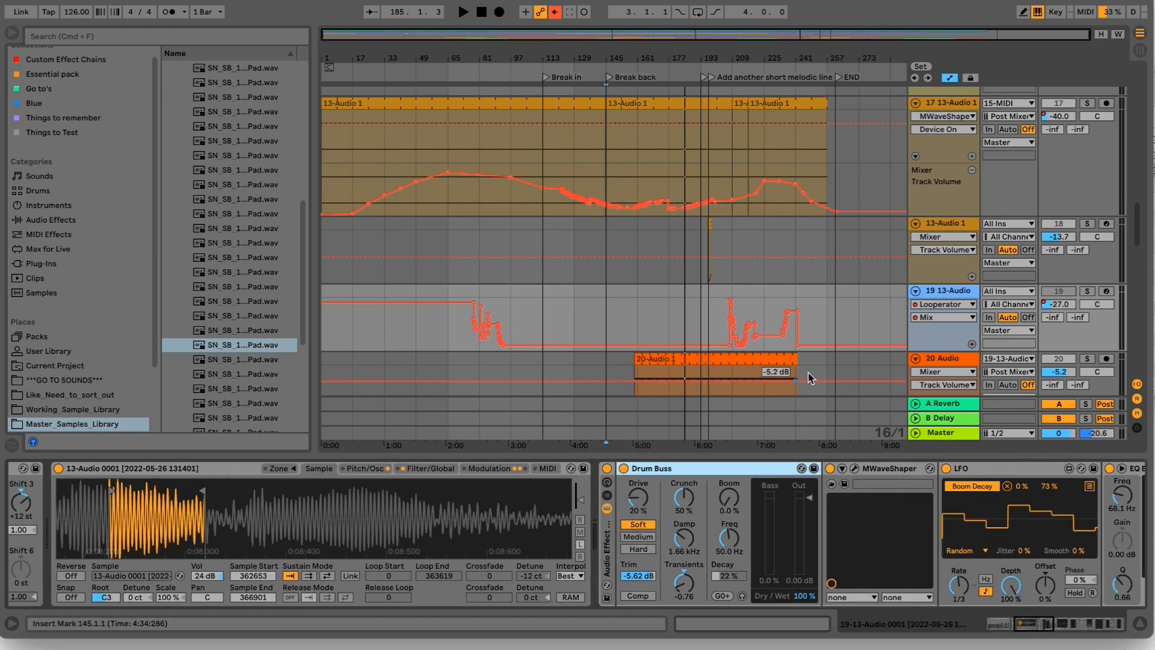
left_click(1088, 292)
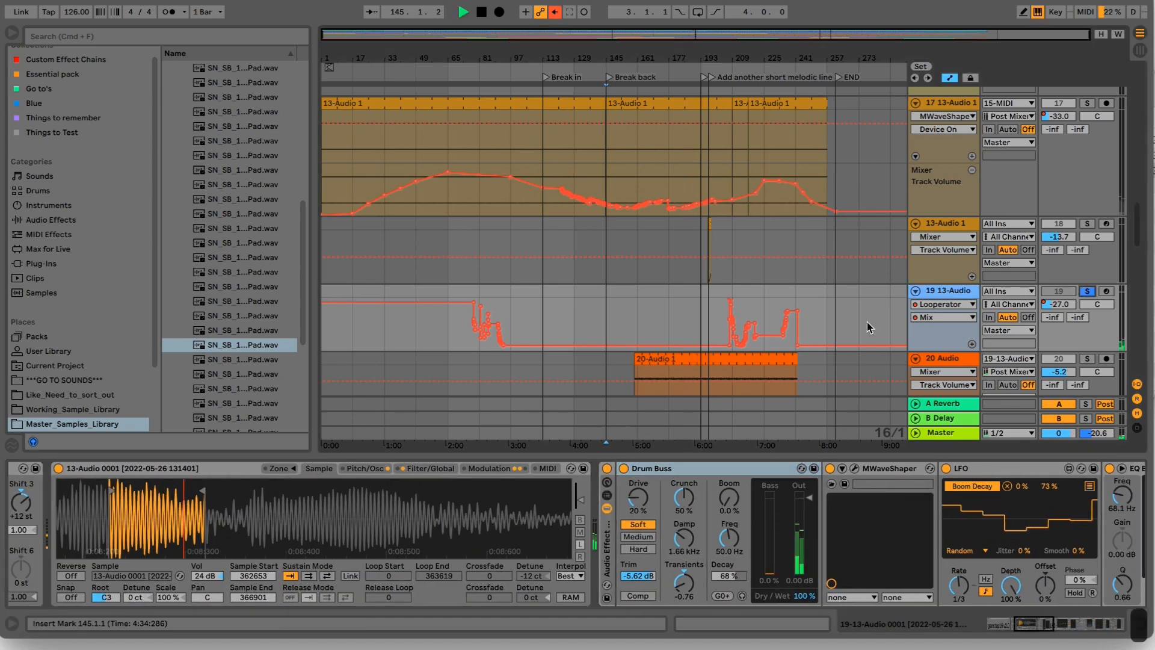
left_click(608, 327)
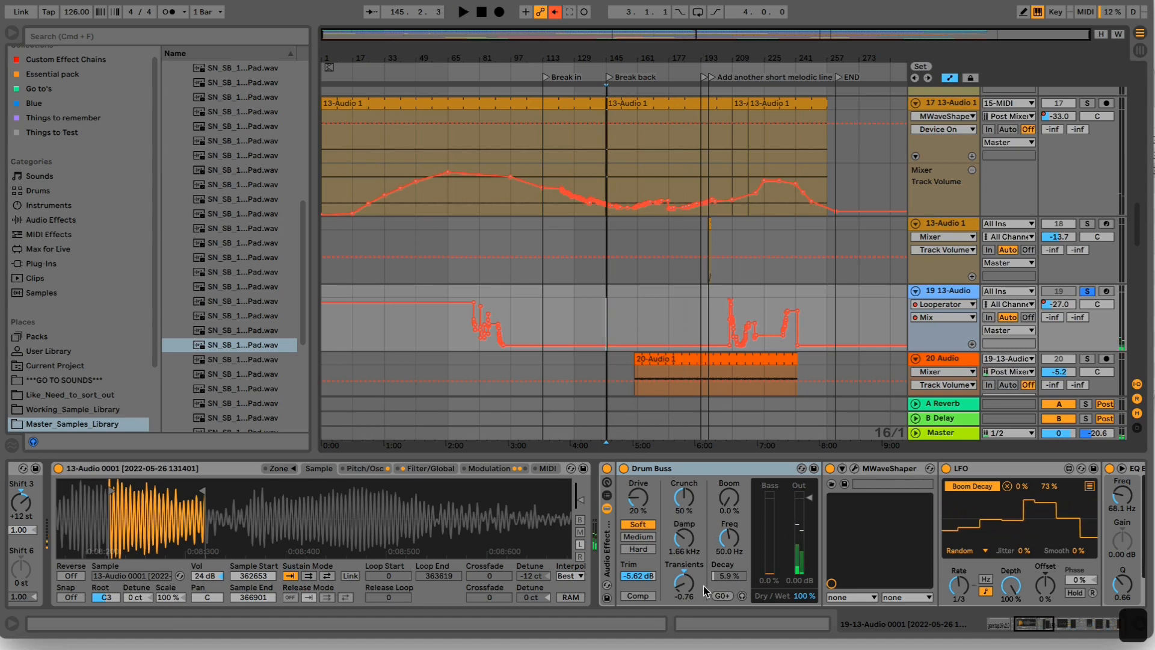
- Inspect the LFO's mapping to Drum Buss Boom Decay, set its maximum to 79% and audition track 19
left_click(727, 577)
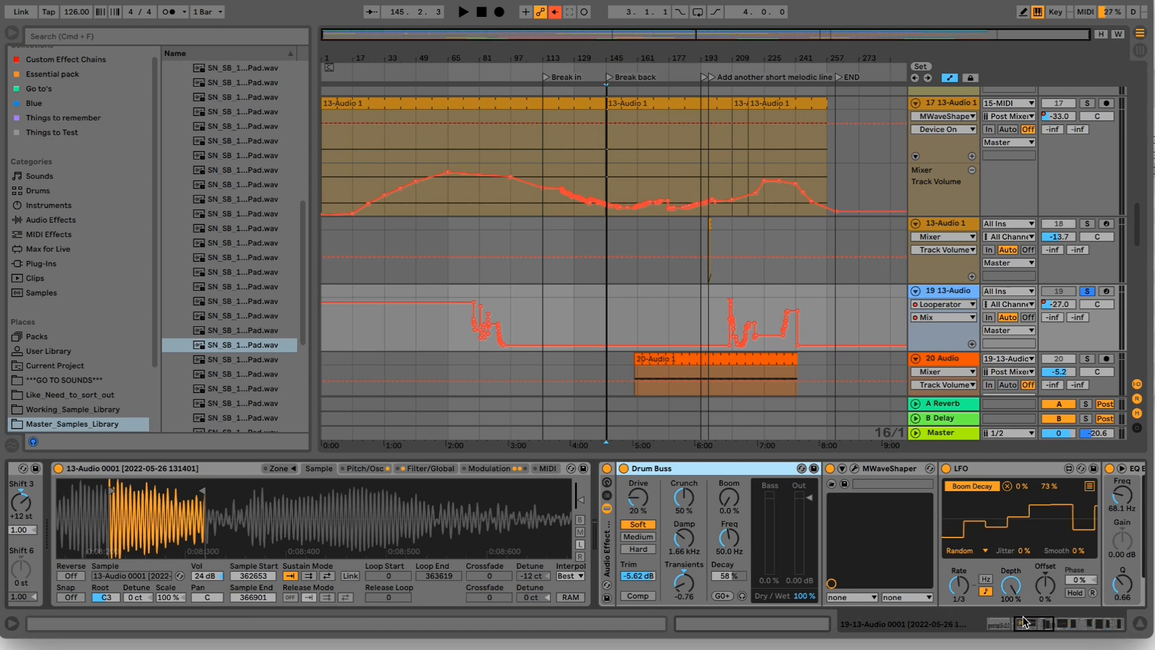
left_click(1089, 486)
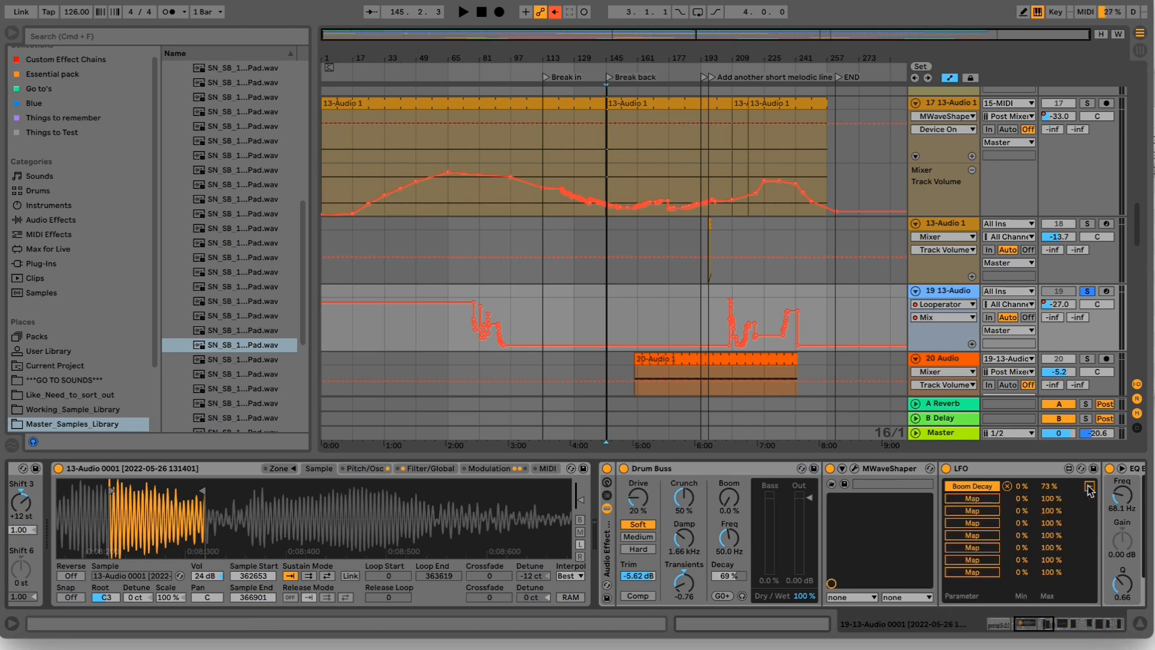
left_click(1090, 486)
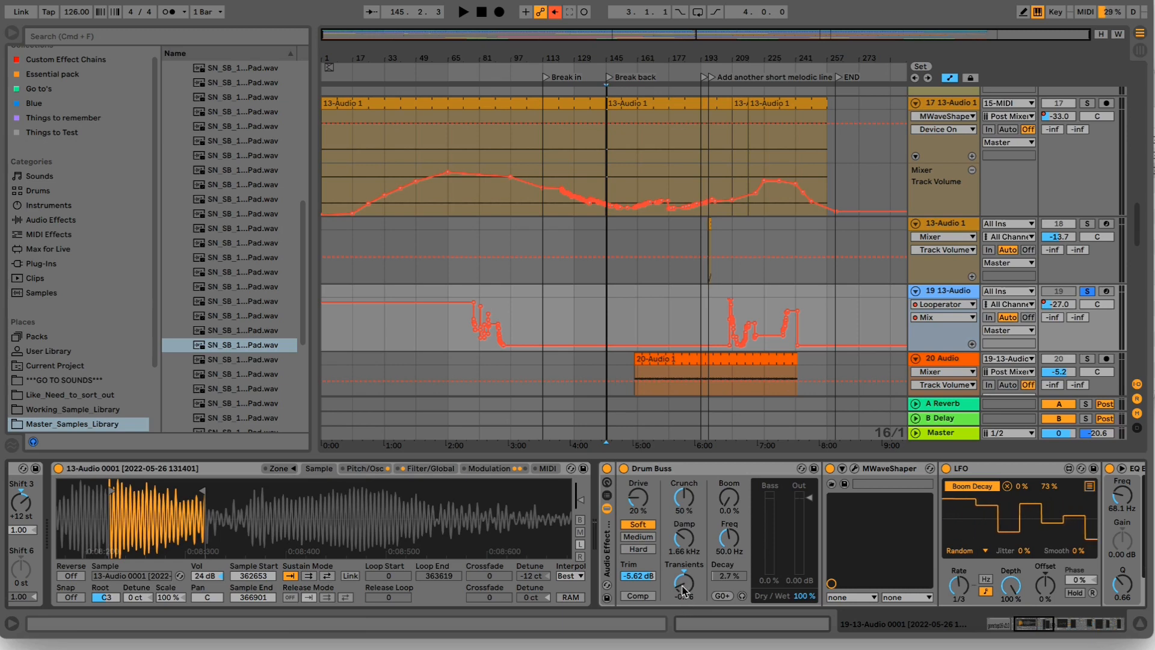
left_click(731, 577)
key("space")
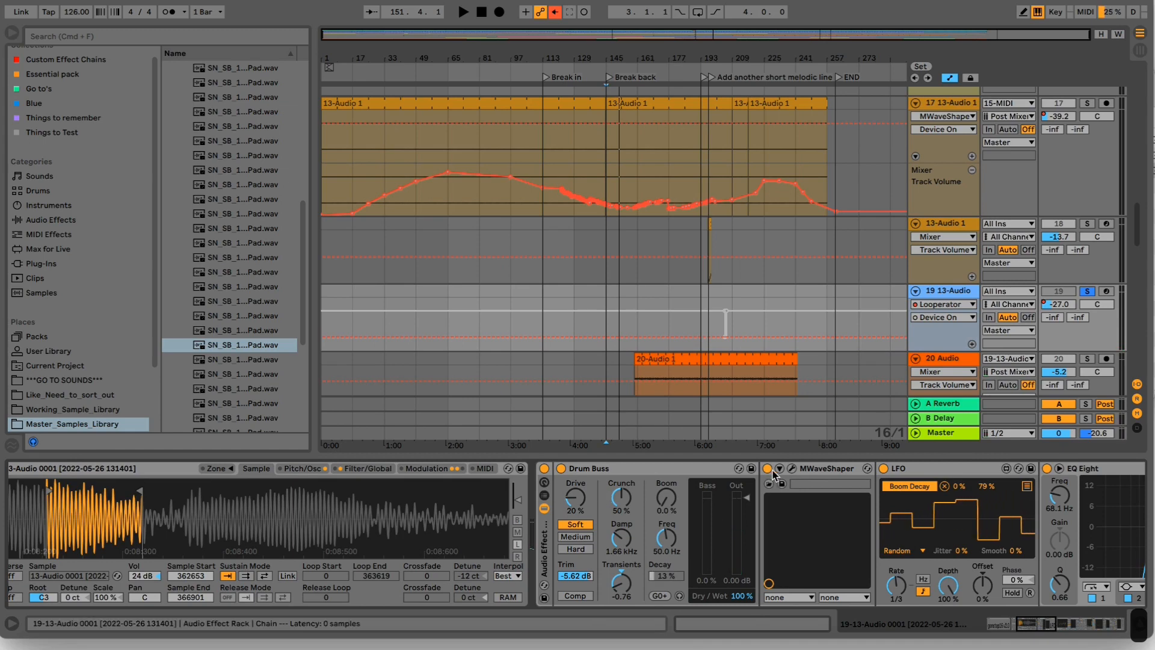
- Open MWaveShaper on track 19, reshape its curve by moving several points during playback, and set Dry/Wet to 82%
left_click(792, 471)
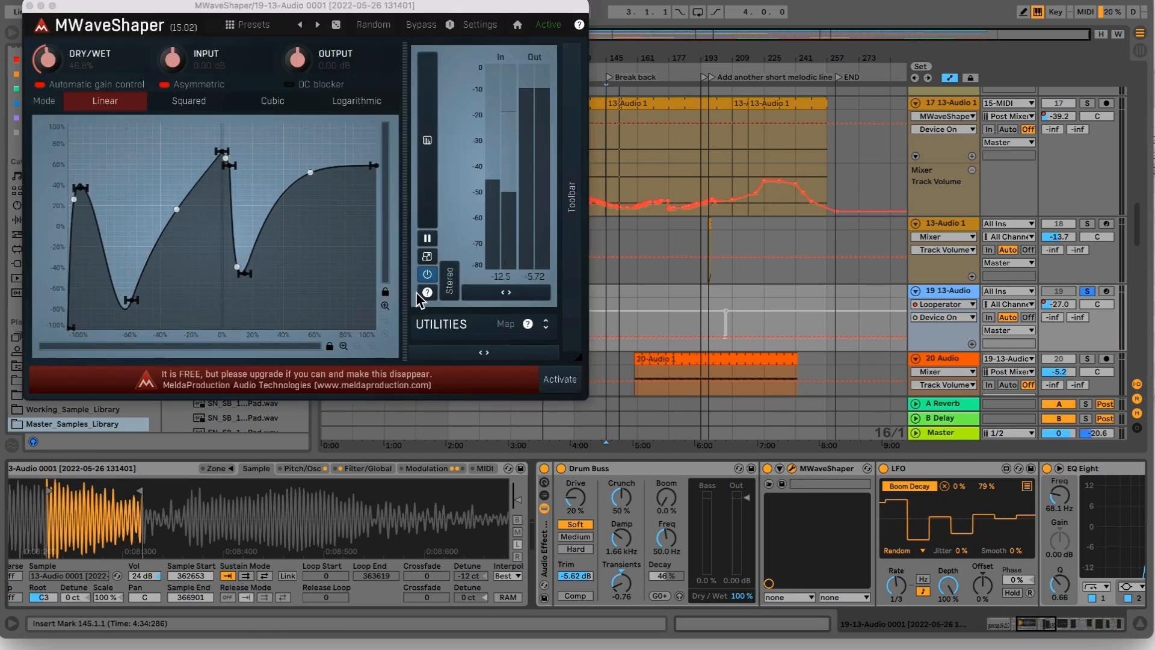
left_click_drag(159, 7, 311, 31)
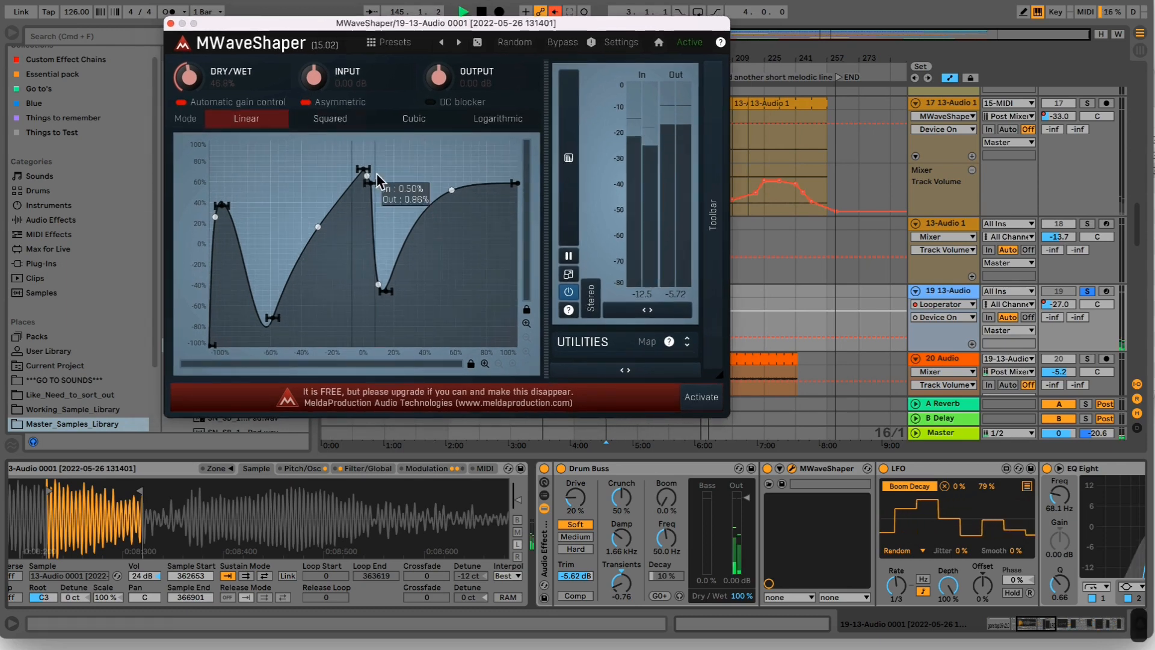
left_click_drag(371, 184, 327, 154)
left_click_drag(347, 228, 462, 183)
left_click_drag(327, 154, 290, 234)
left_click_drag(366, 333, 368, 279)
left_click_drag(198, 86, 198, 24)
left_click_drag(368, 279, 367, 321)
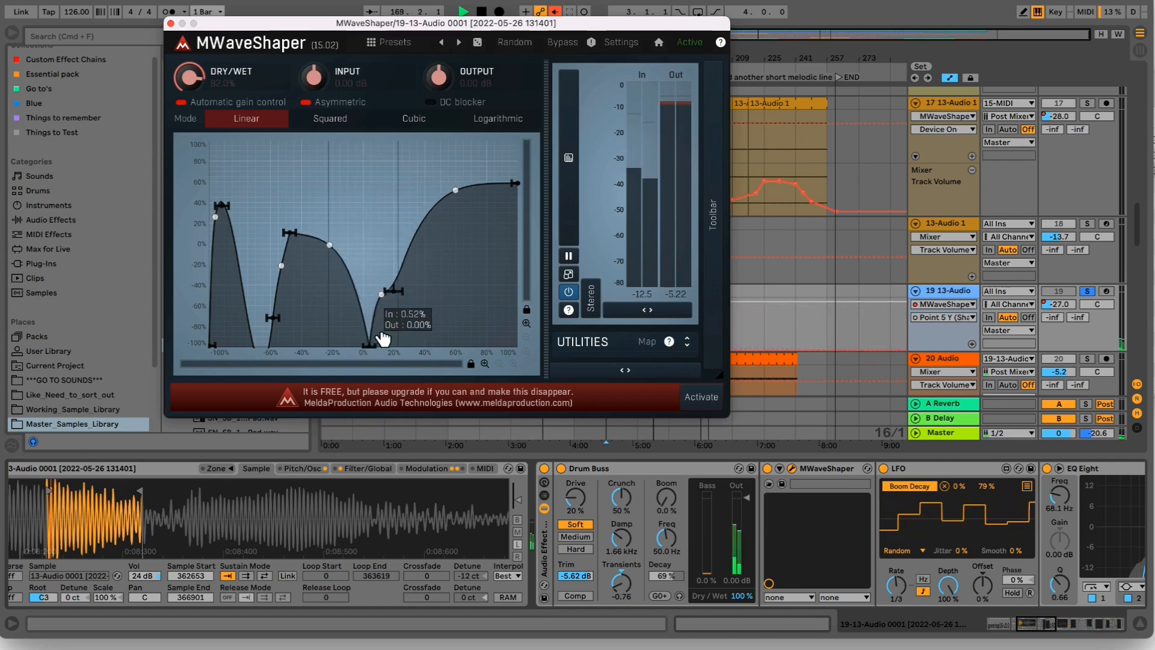
- Raise the MWaveShaper curve's middle point to a peak of about 75% and stop playback
left_click_drag(381, 210, 374, 147)
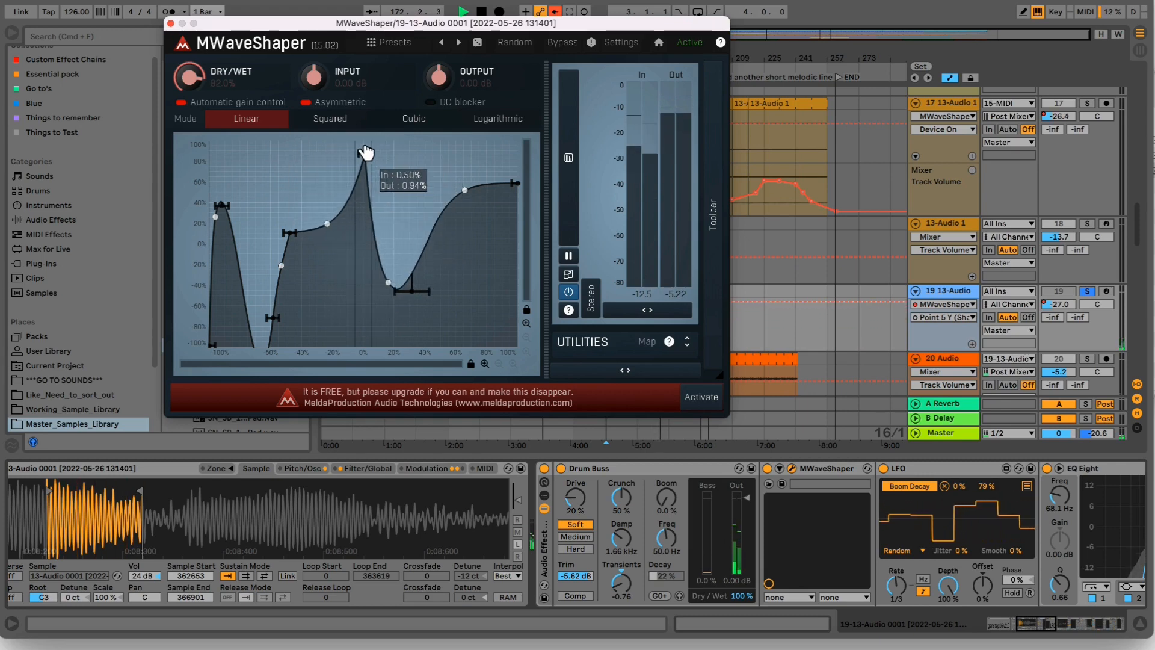
mouse_move(363, 165)
left_mouse_down()
mouse_move(405, 155)
mouse_move(361, 153)
mouse_move(409, 219)
mouse_move(361, 227)
mouse_move(376, 174)
mouse_move(359, 160)
mouse_move(349, 280)
mouse_move(374, 180)
mouse_move(365, 166)
left_mouse_up()
key("space")
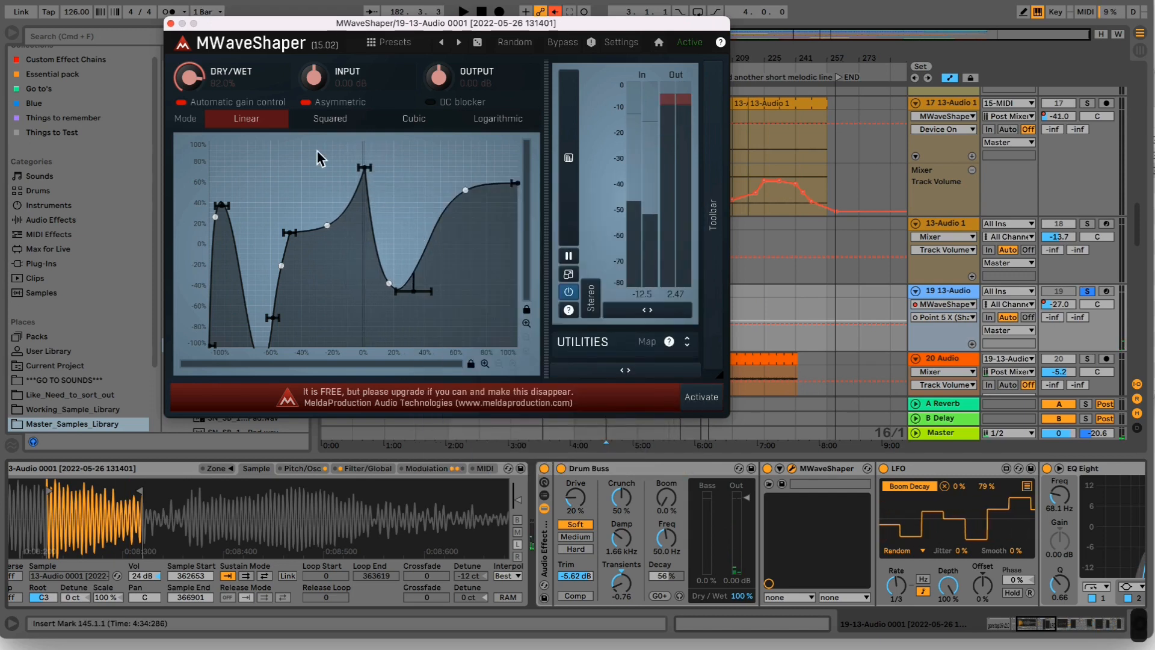
- Bring EQ Eight and Phaser into view in track 19's device chain and start playback to hear them
left_click_drag(1045, 626, 1075, 627)
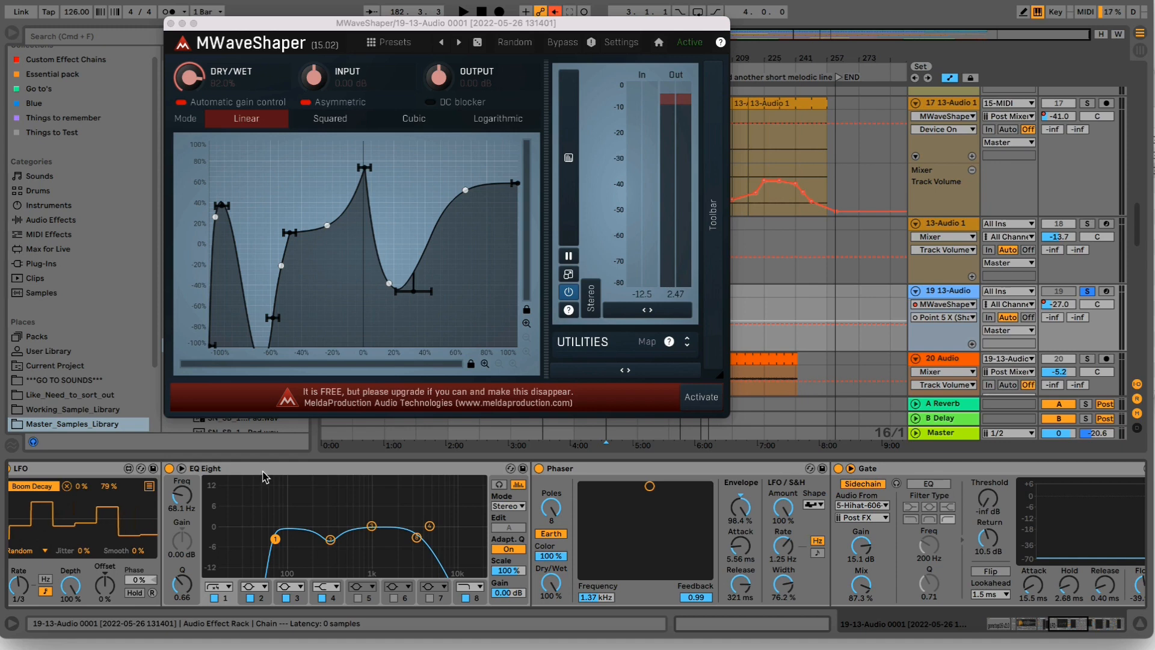
left_click(263, 475)
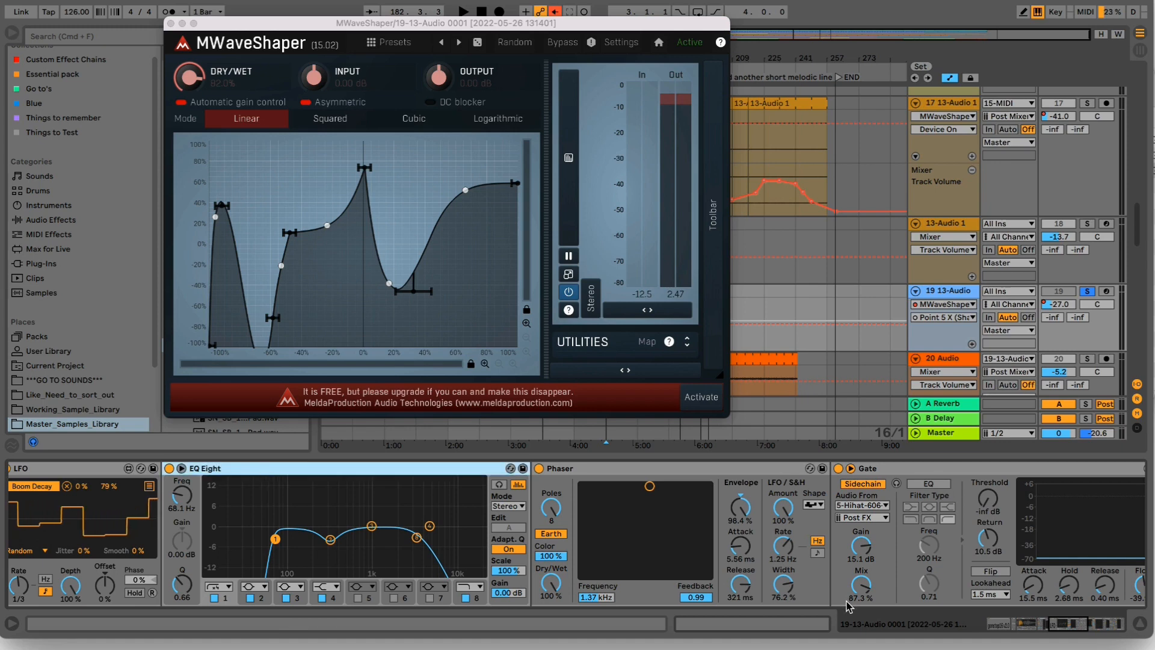
left_click_drag(1058, 627, 1064, 627)
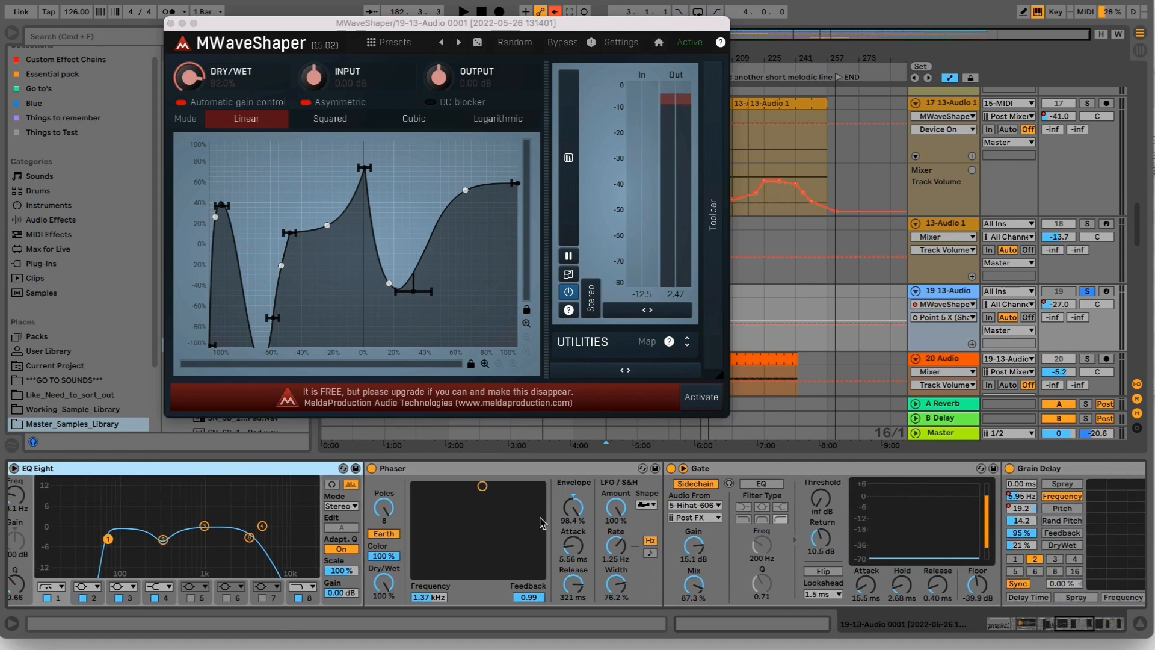
left_click(513, 471)
key("space")
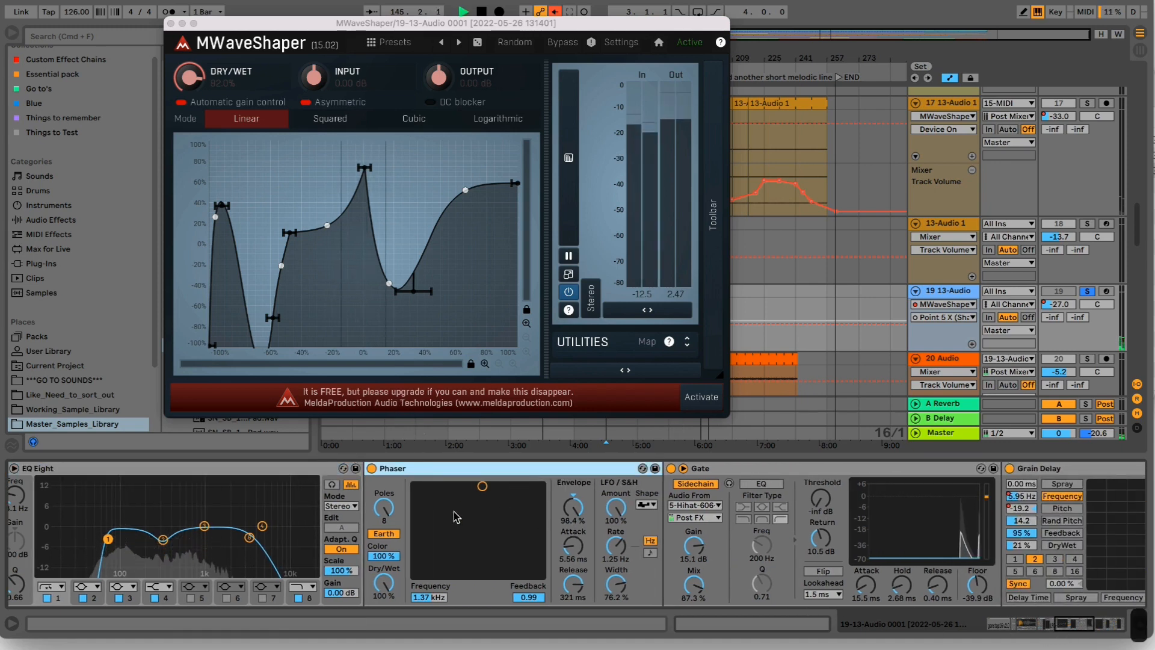
- Set the Phaser's Release to 50.9 ms, Frequency to 13.2 kHz, Width to 52.4% and Dry/Wet to 13.5%, and compare it bypassed and active
left_click_drag(580, 591, 581, 587)
left_click_drag(383, 582, 384, 647)
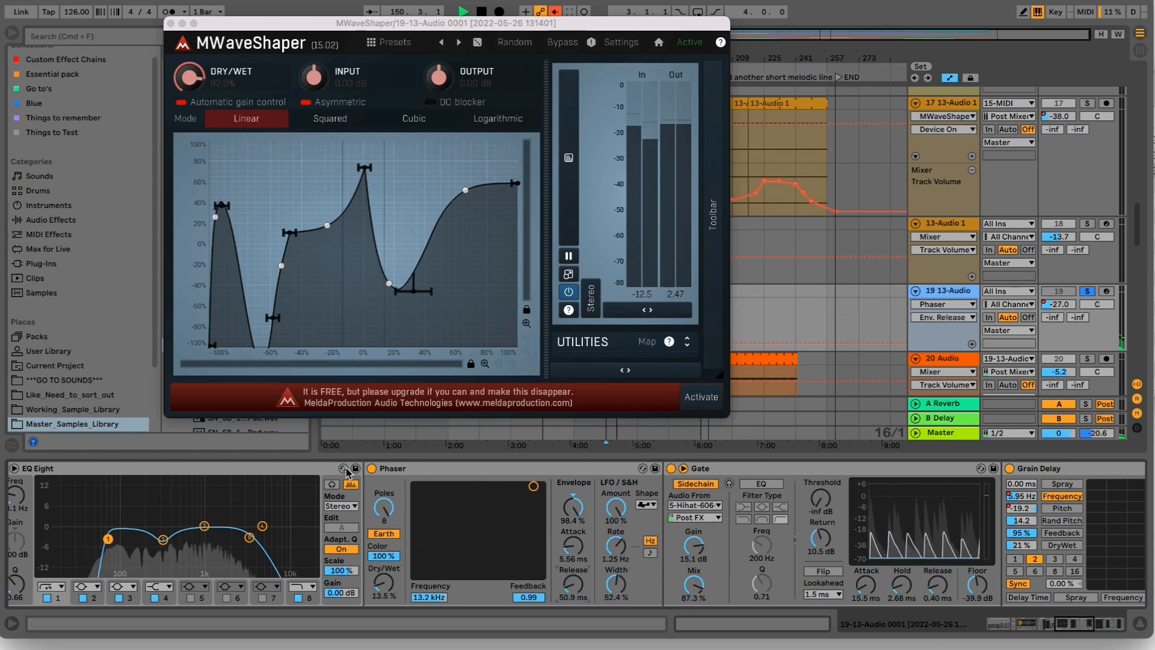
left_click(372, 468)
left_click(372, 469)
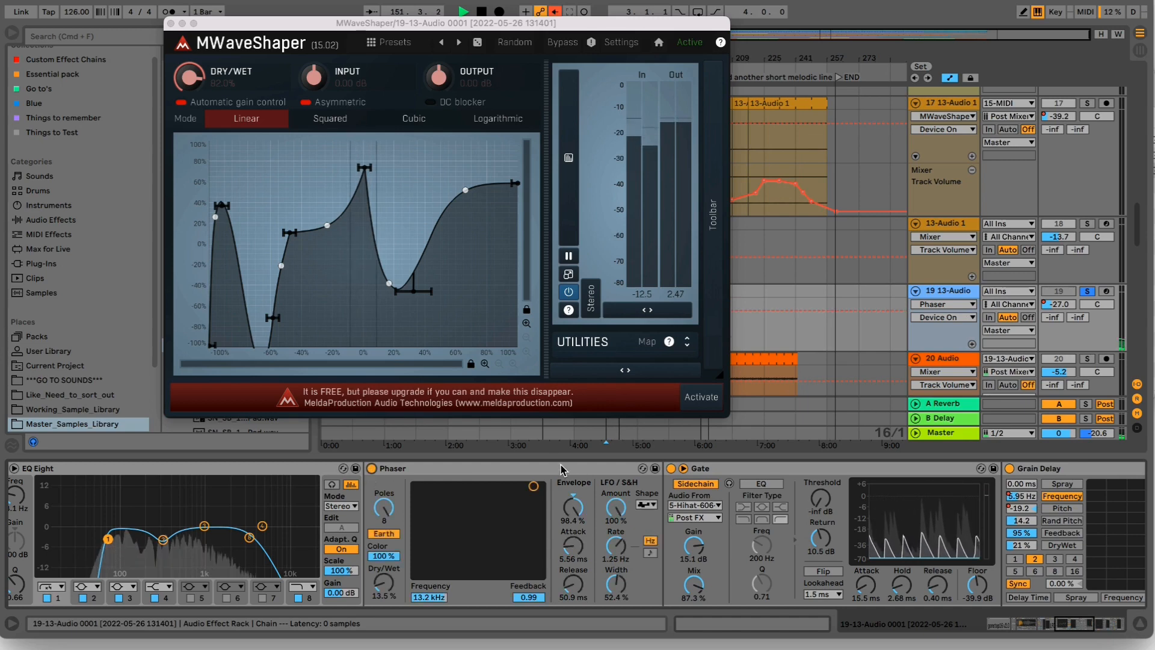
- Check the Gate's 5-Hihat-606-Closed sidechain source, compare the Gate bypassed and active, and set Threshold to -17.2 dB and Attack to 17.9 ms
left_click(672, 469)
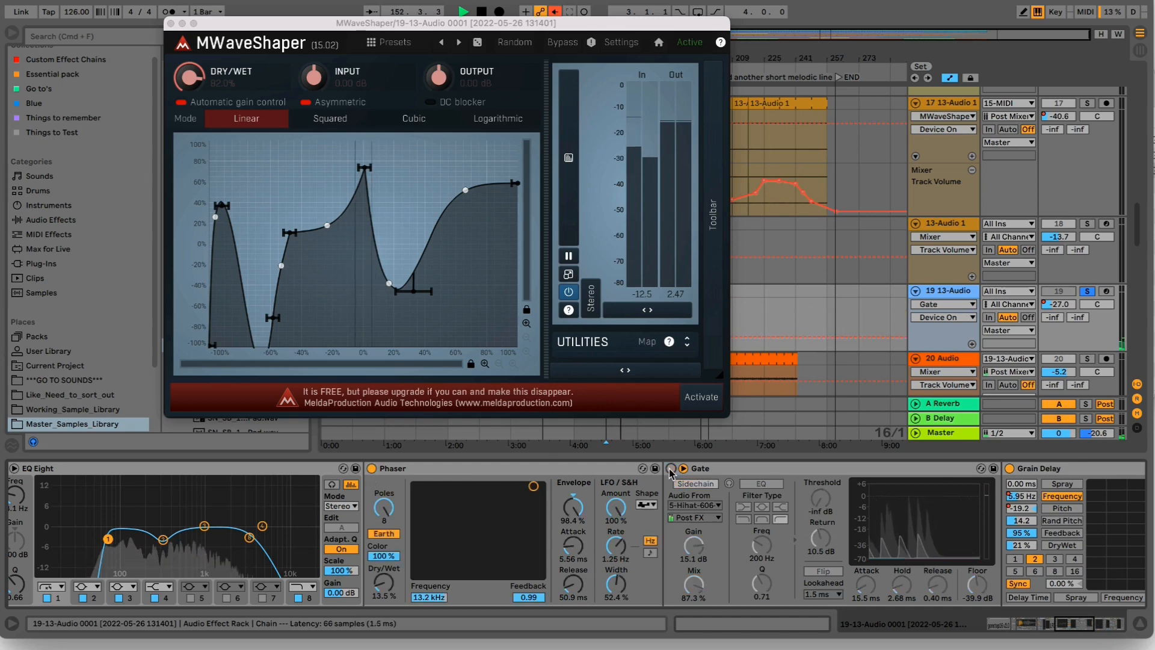
left_click(698, 505)
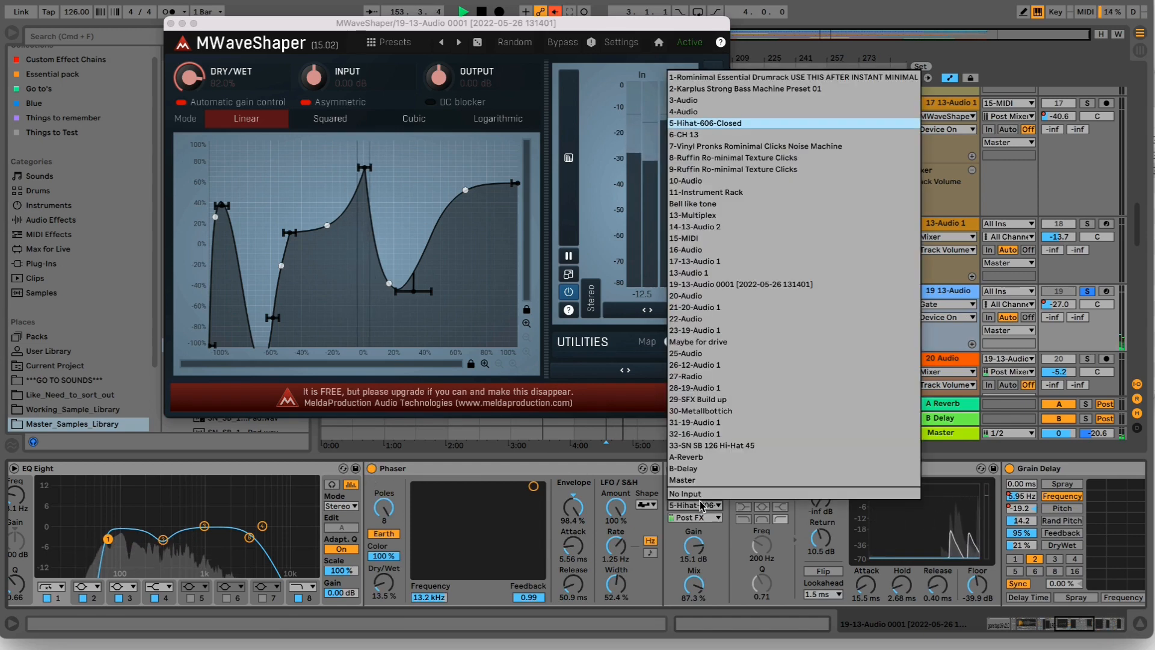
left_click(701, 508)
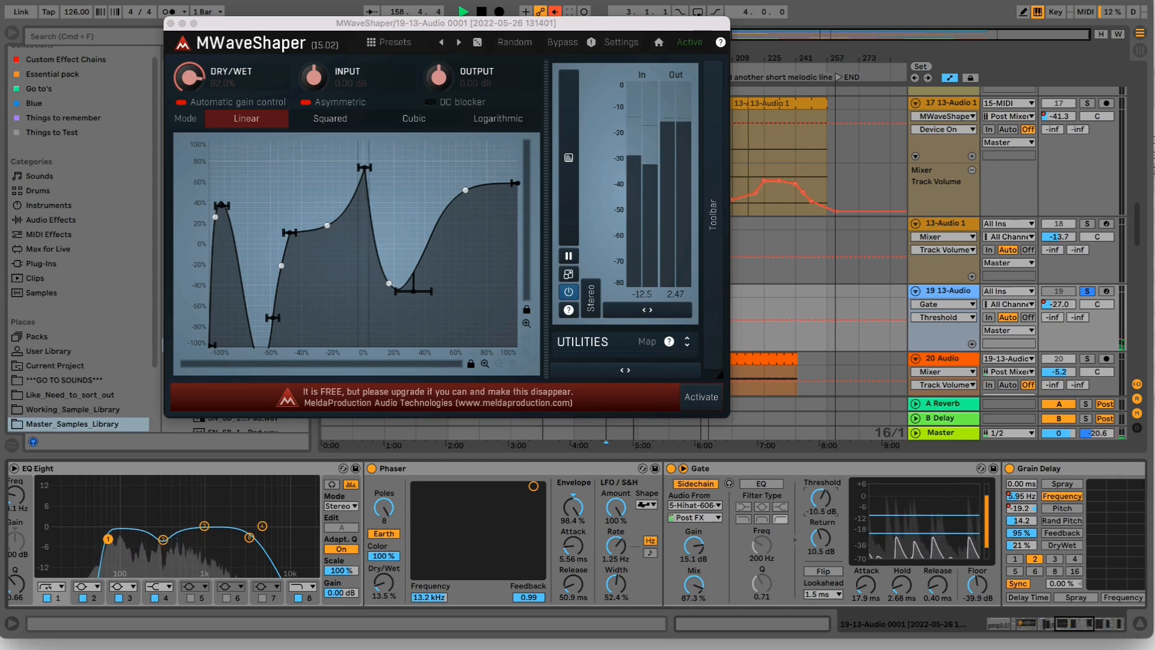
left_click(671, 470)
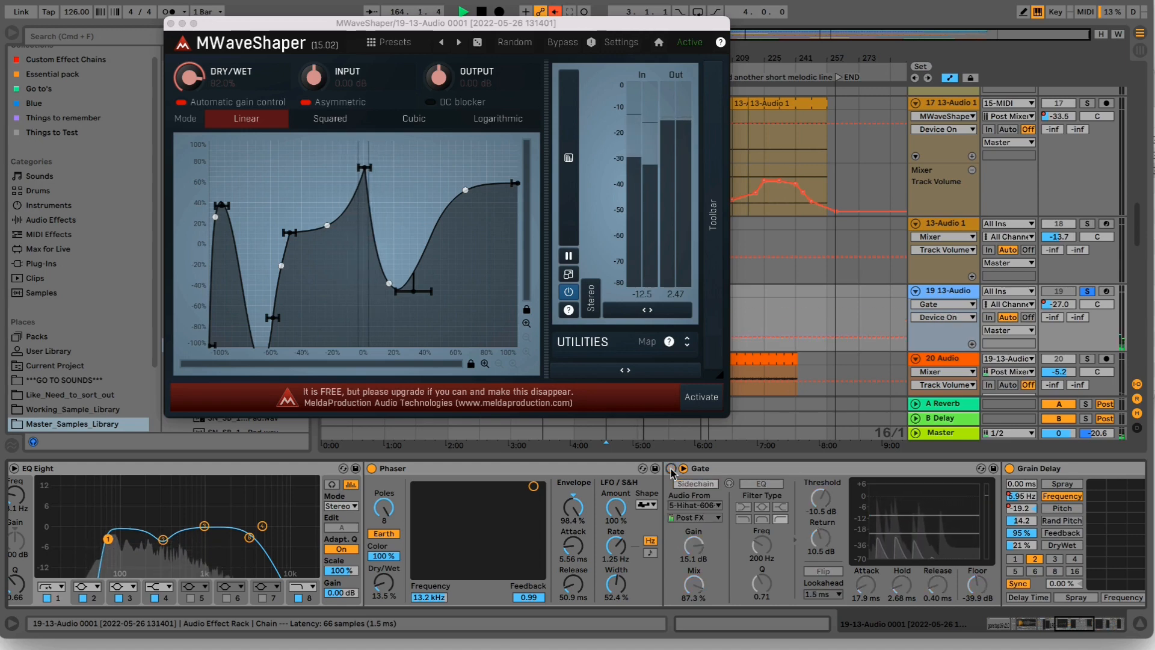
left_click(671, 470)
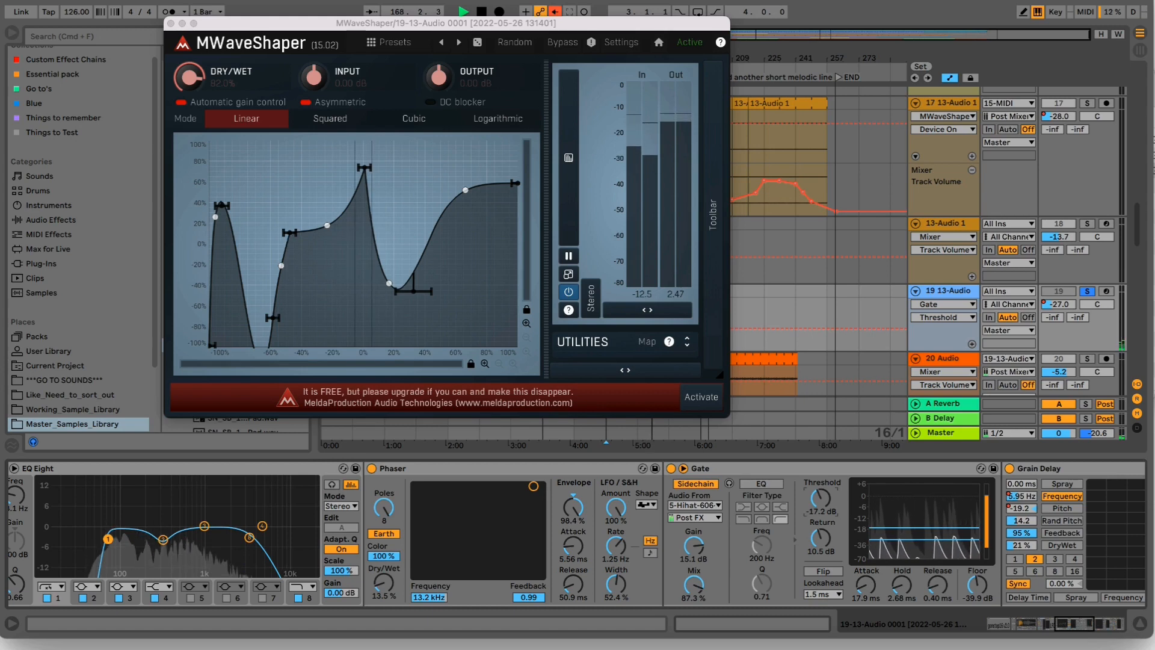
- Compare Grain Delay and Chorus bypassed and active, and set the Chorus's Dry/Wet to 13% and Feedback to 16%
left_click(1010, 468)
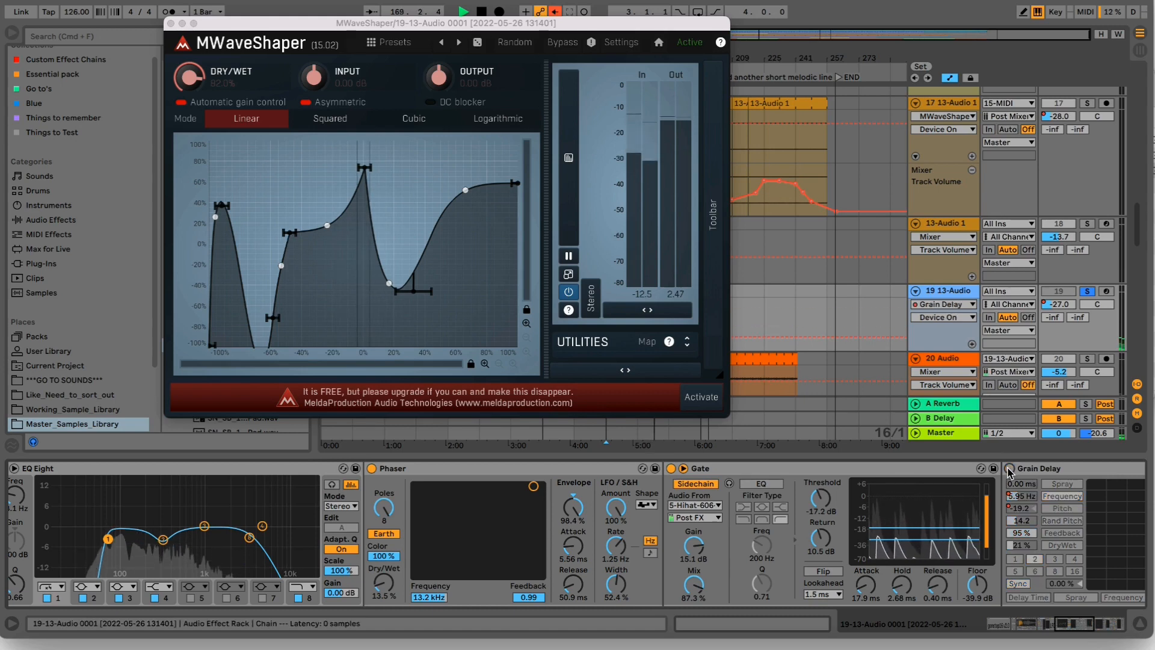
left_click(1011, 469)
scroll(770, 471, "right", 5)
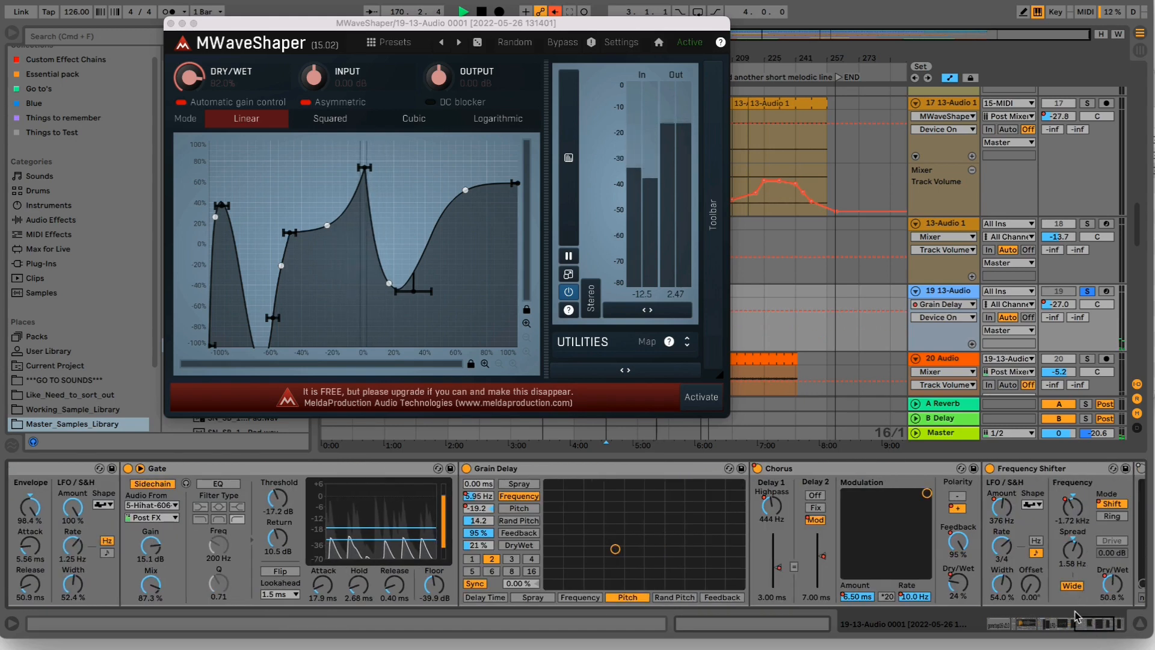
left_click(758, 469)
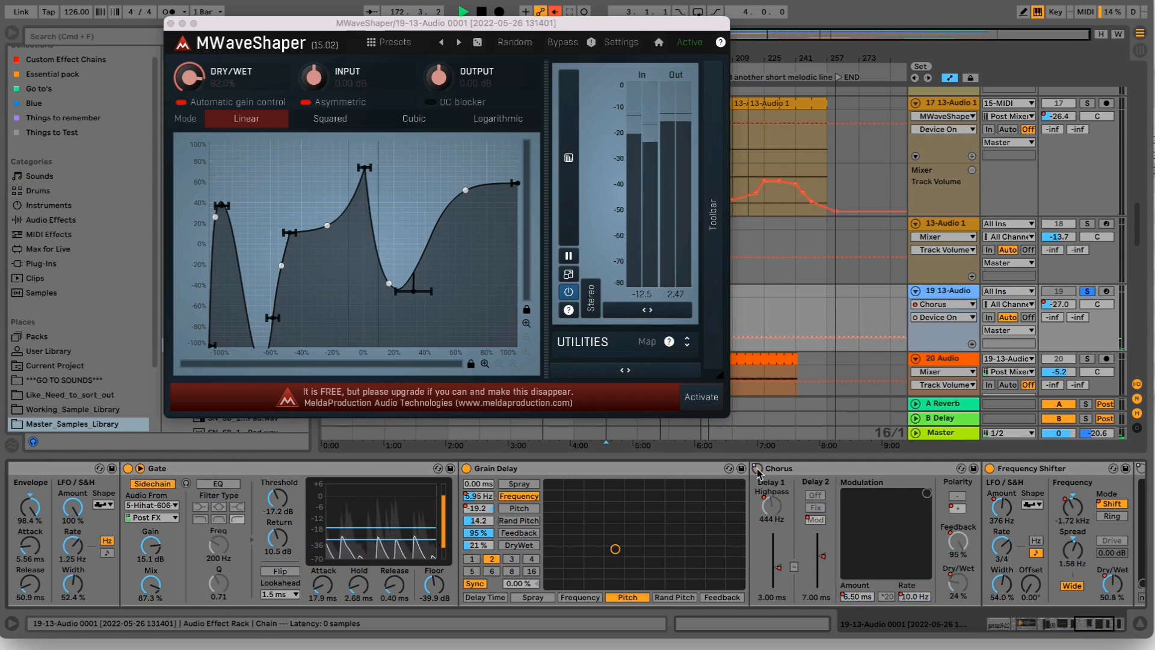
left_click(757, 469)
left_click_drag(958, 582, 958, 595)
left_click_drag(957, 525, 958, 601)
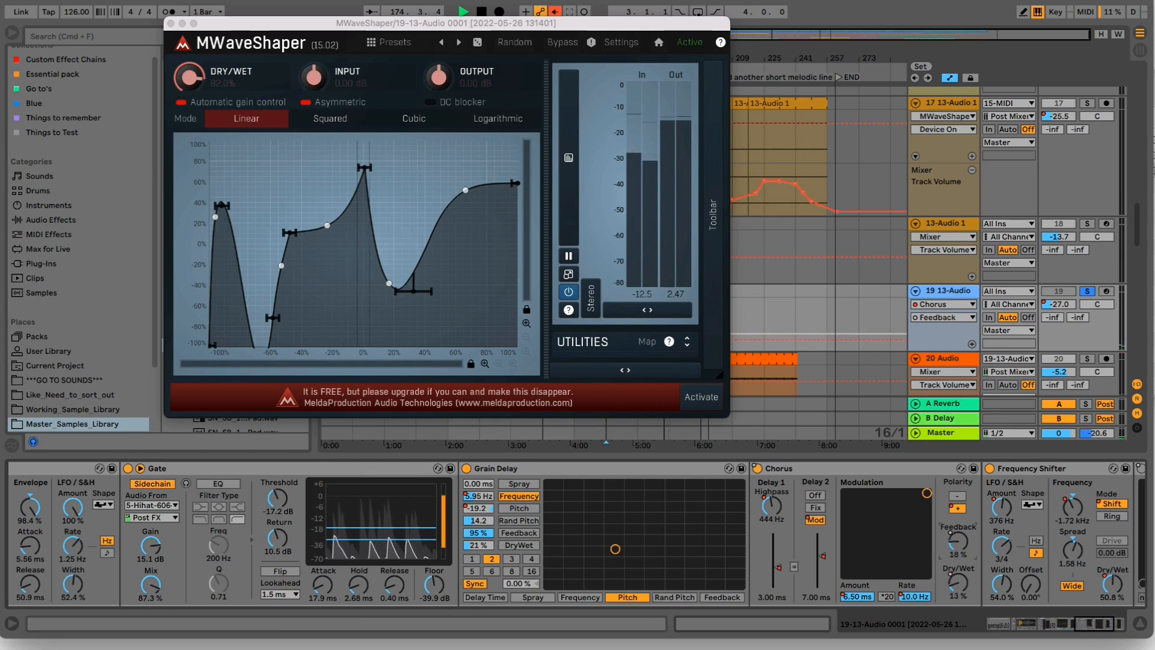
- Compare track 19's sound with Frequency Shifter bypassed and active
scroll(717, 471, "right", 5)
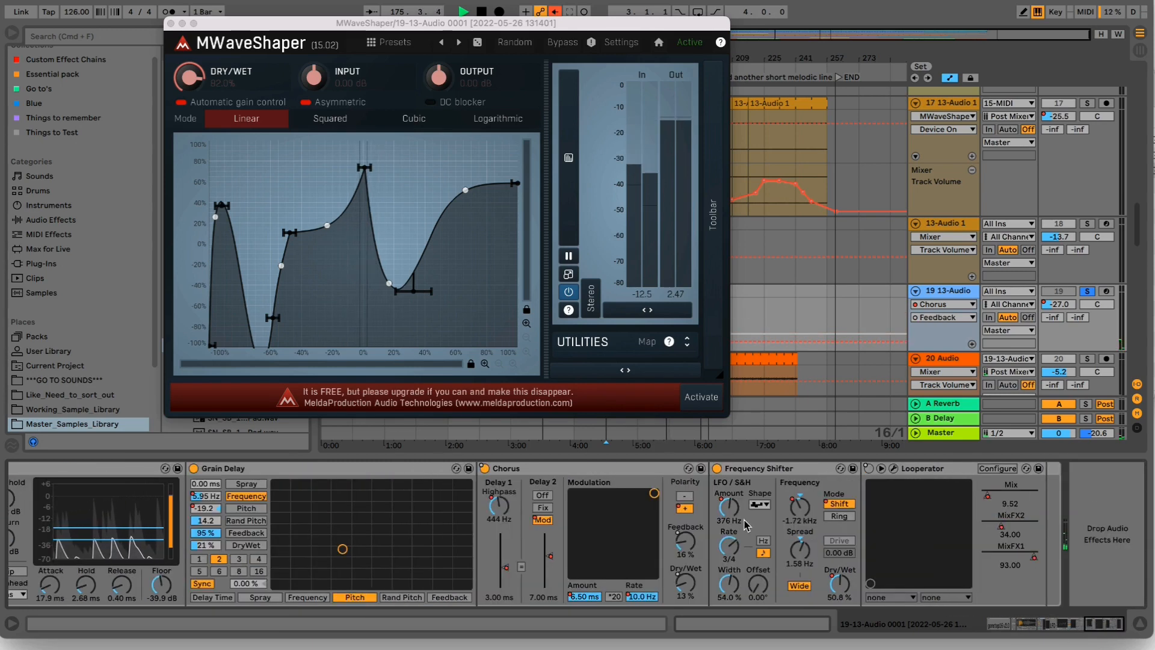
left_click(717, 469)
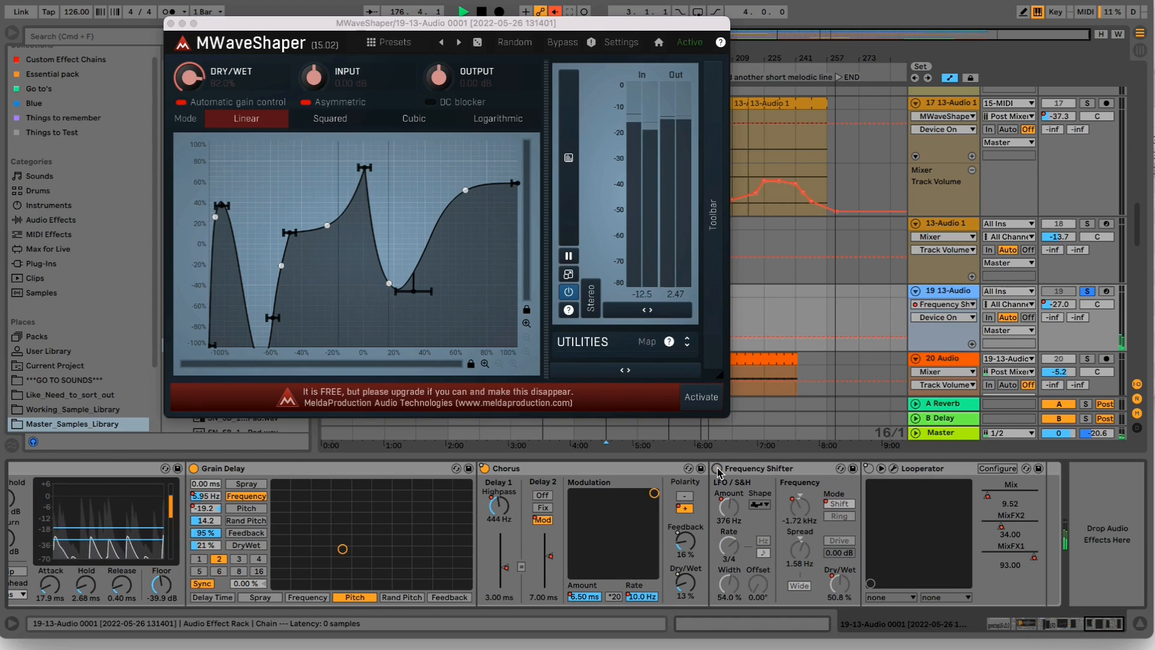
left_click(718, 468)
- Enable Looperator, set its Mix to 13.49 during playback, stop, and close the Looperator and MWaveShaper windows
left_click(868, 468)
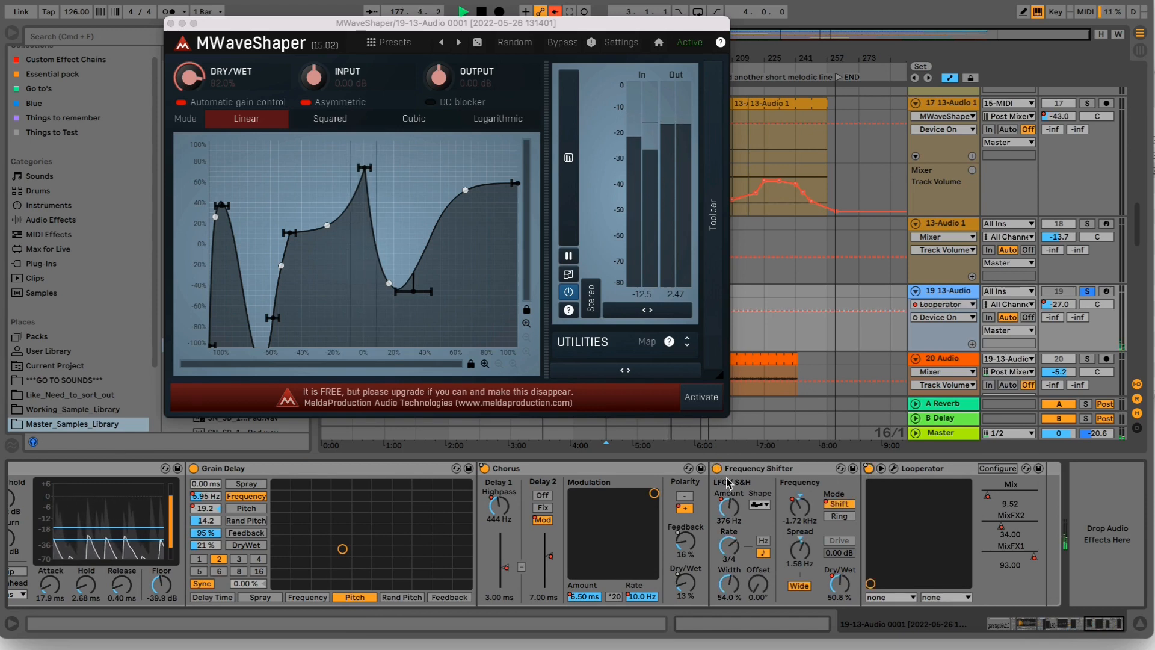
left_click(881, 469)
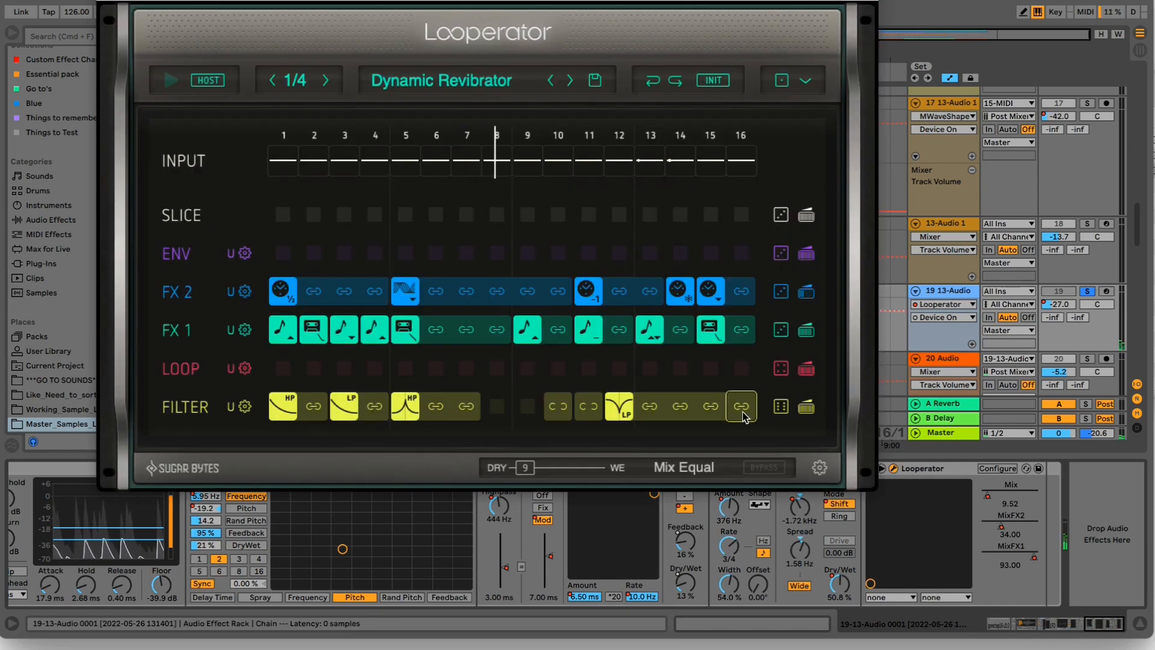
left_click_drag(529, 468, 603, 470)
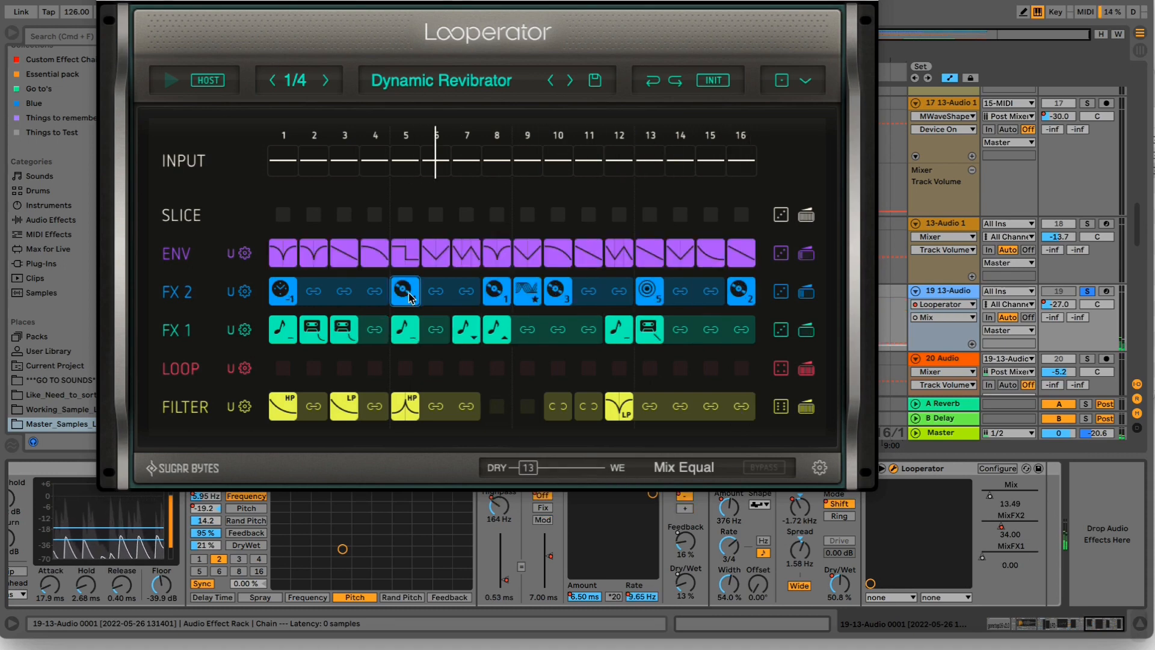
key("space")
left_click(104, 0)
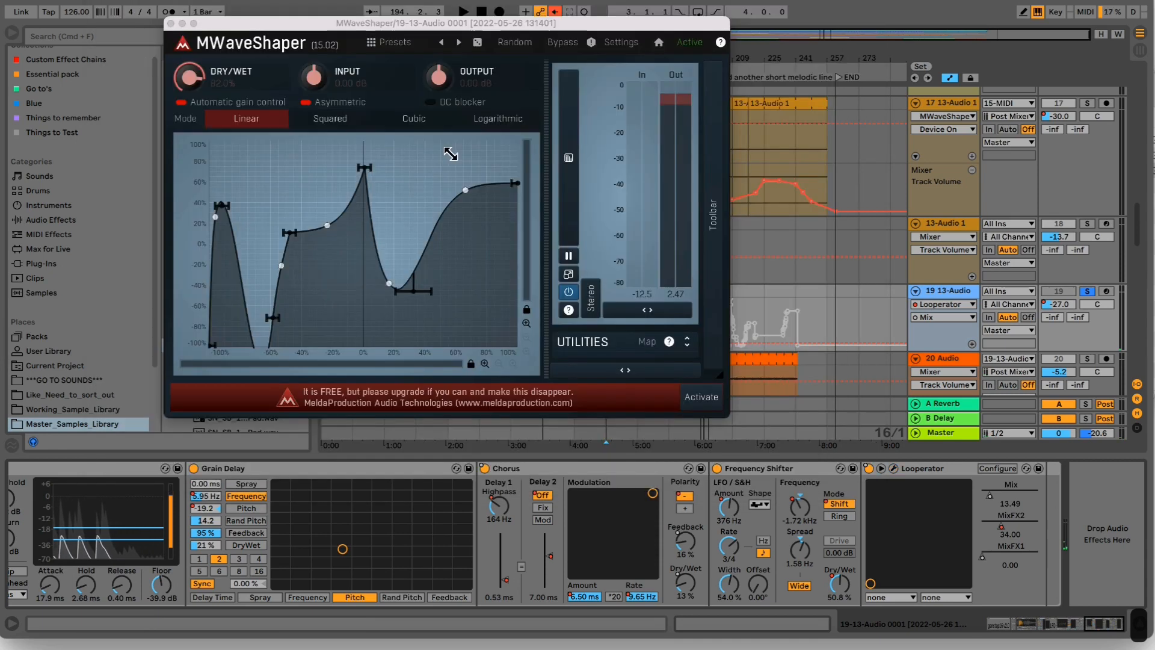
left_click(913, 475)
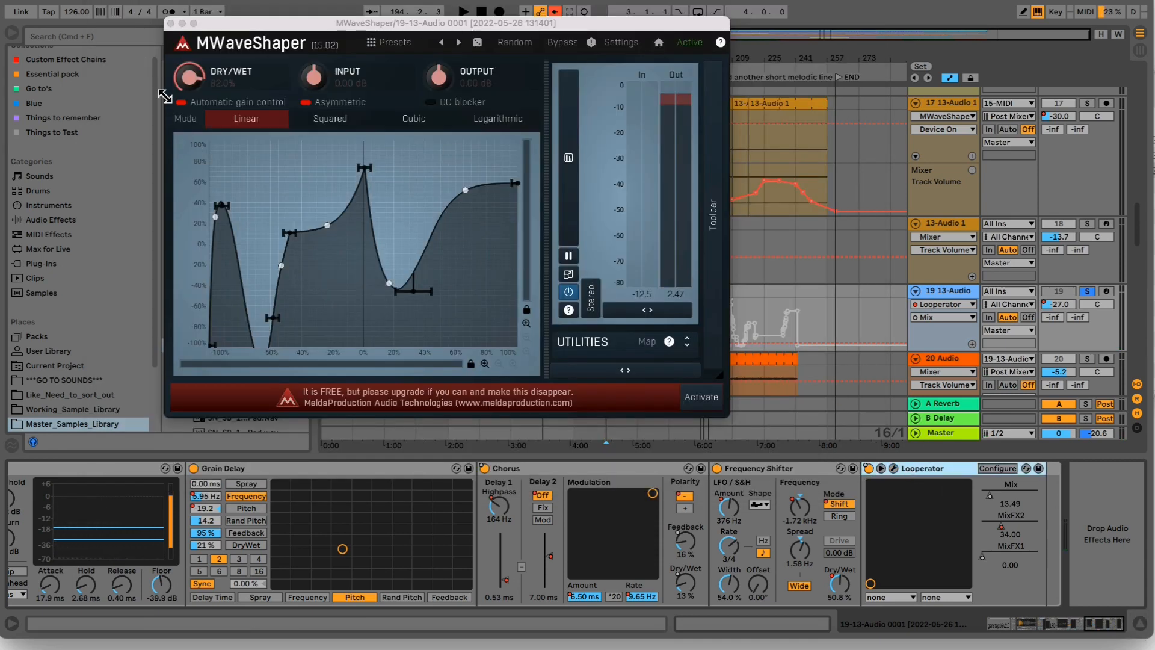
left_click(171, 24)
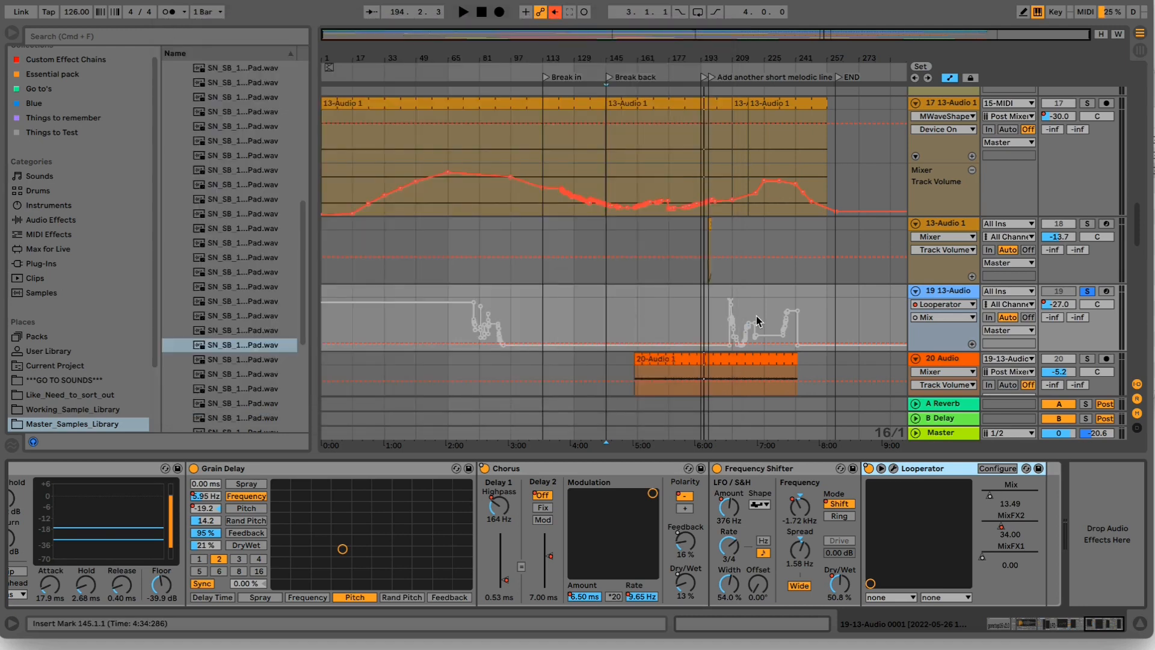
- Examine the resampled 20-Audio 1 clips on tracks 20 and 21 against track 19's Looperator Mix automation
scroll(756, 316, "down", 3)
left_click(732, 269)
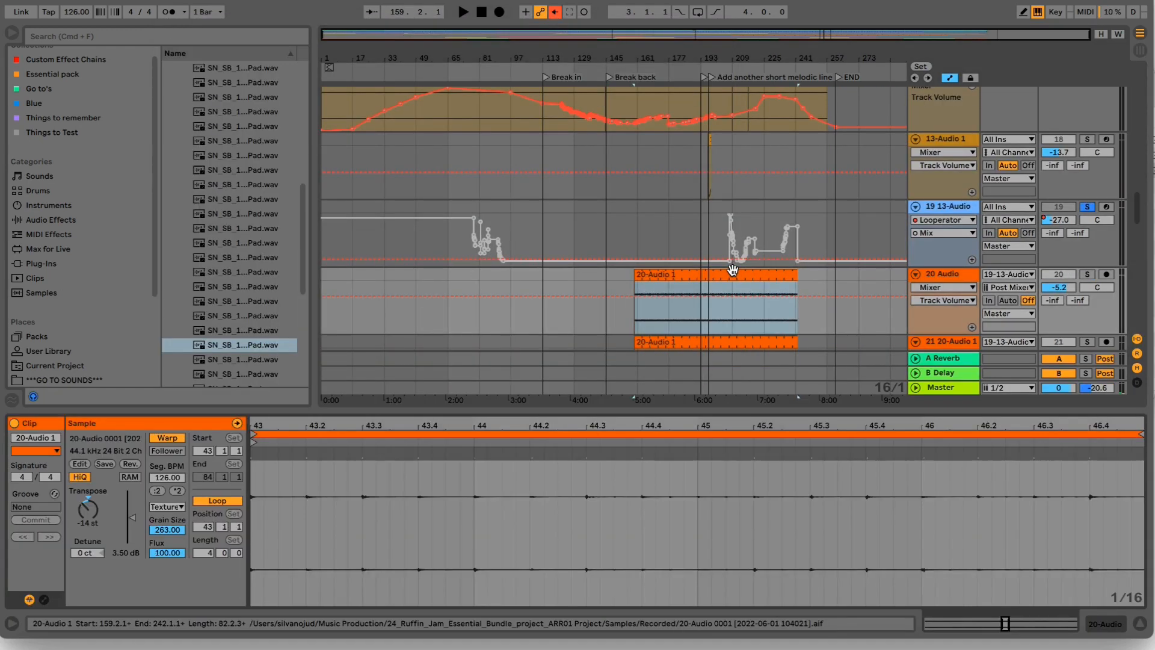
left_click_drag(765, 423, 766, 417)
scroll(728, 280, "down", 5)
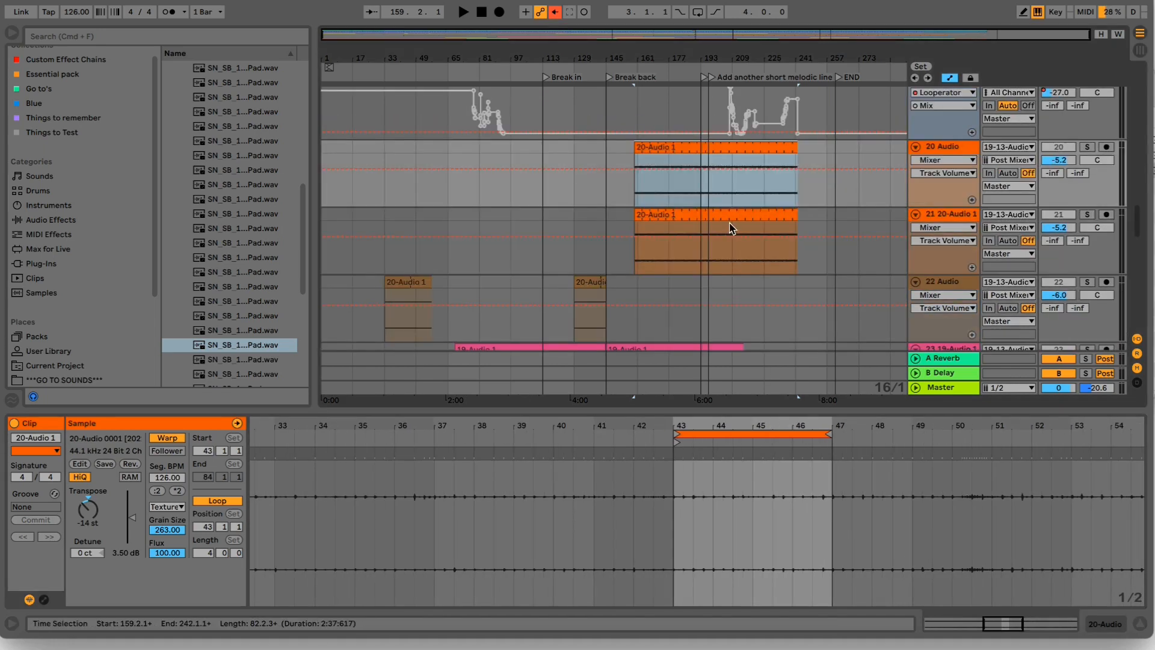
left_click(734, 217)
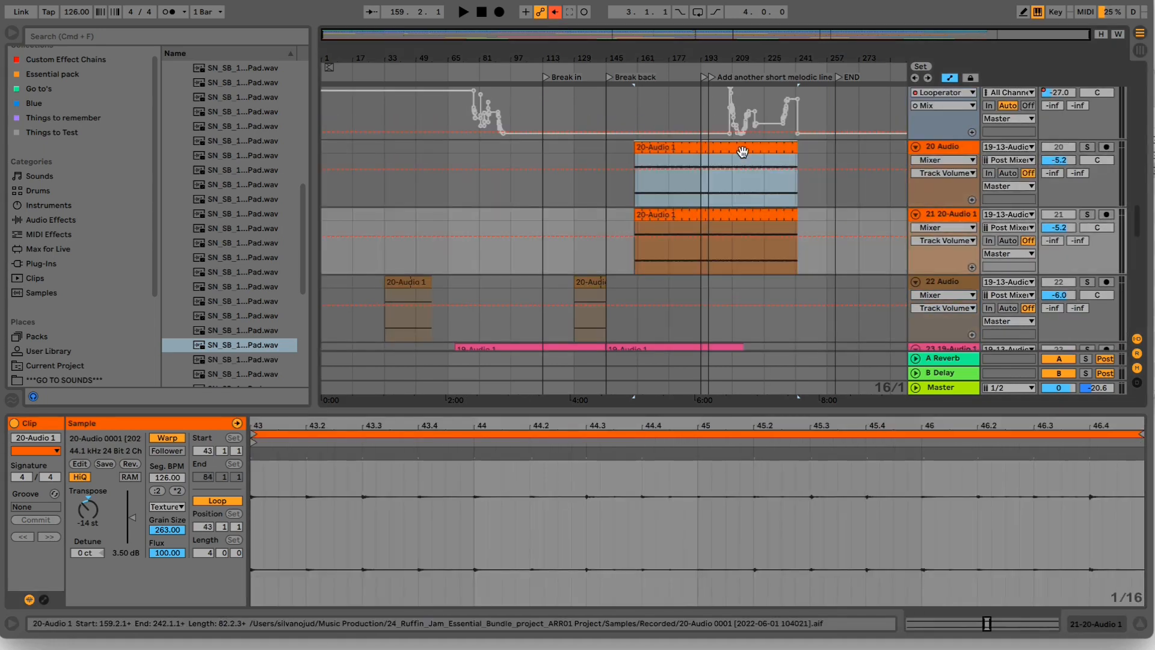
left_click(742, 151)
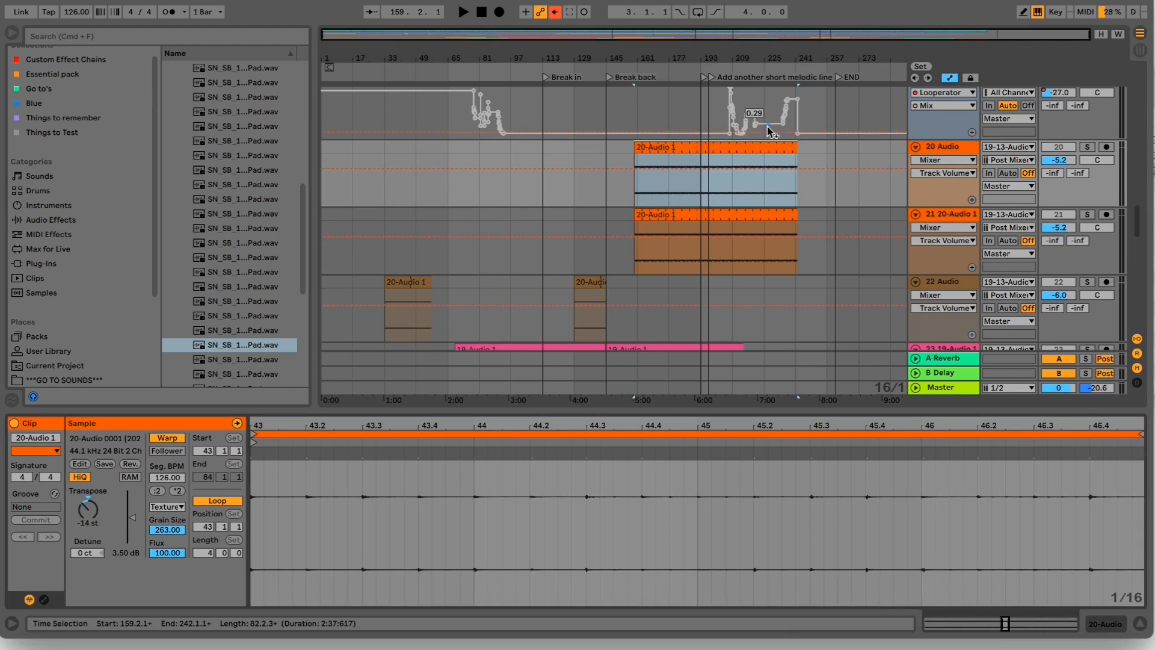
left_click_drag(754, 59, 755, 62)
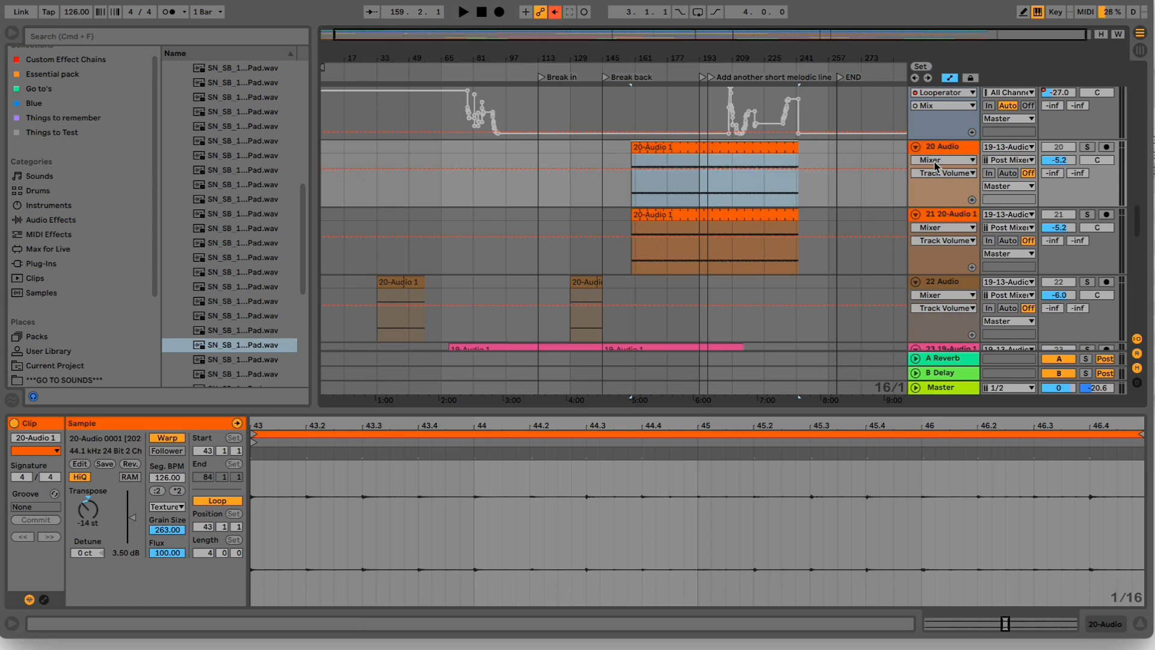
- Solo track 20, look over the other resampled tracks below, and play the 20-Audio 1 clip from bar 159
left_click(955, 150)
left_click(1089, 148)
left_click(644, 192)
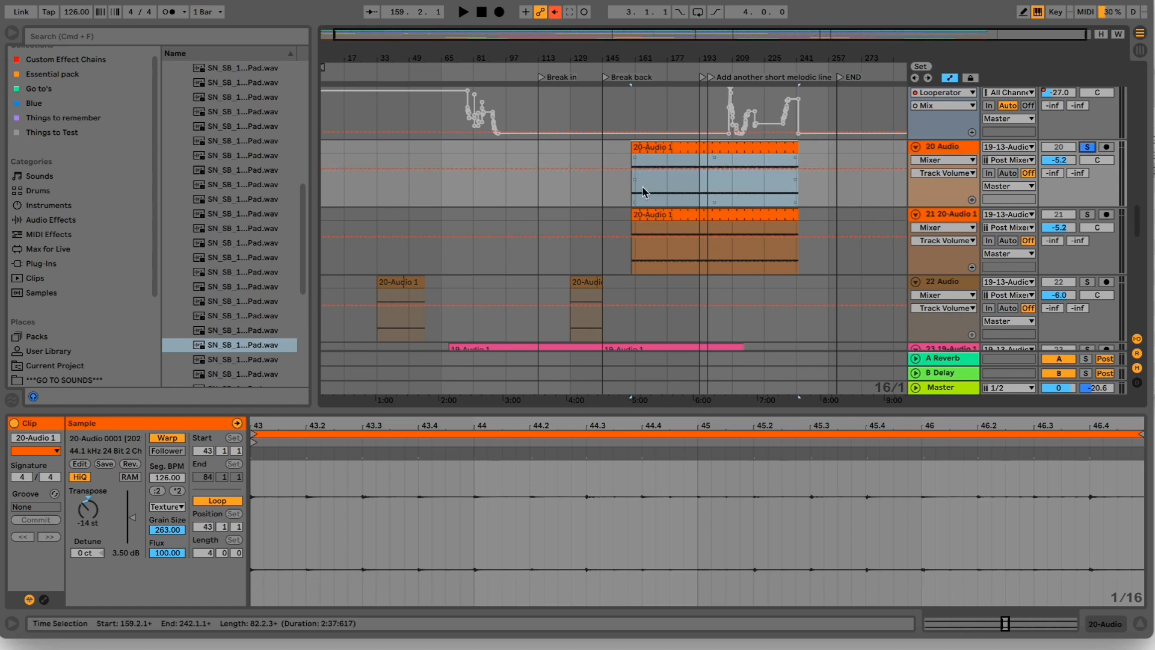
left_click_drag(702, 62, 702, 57)
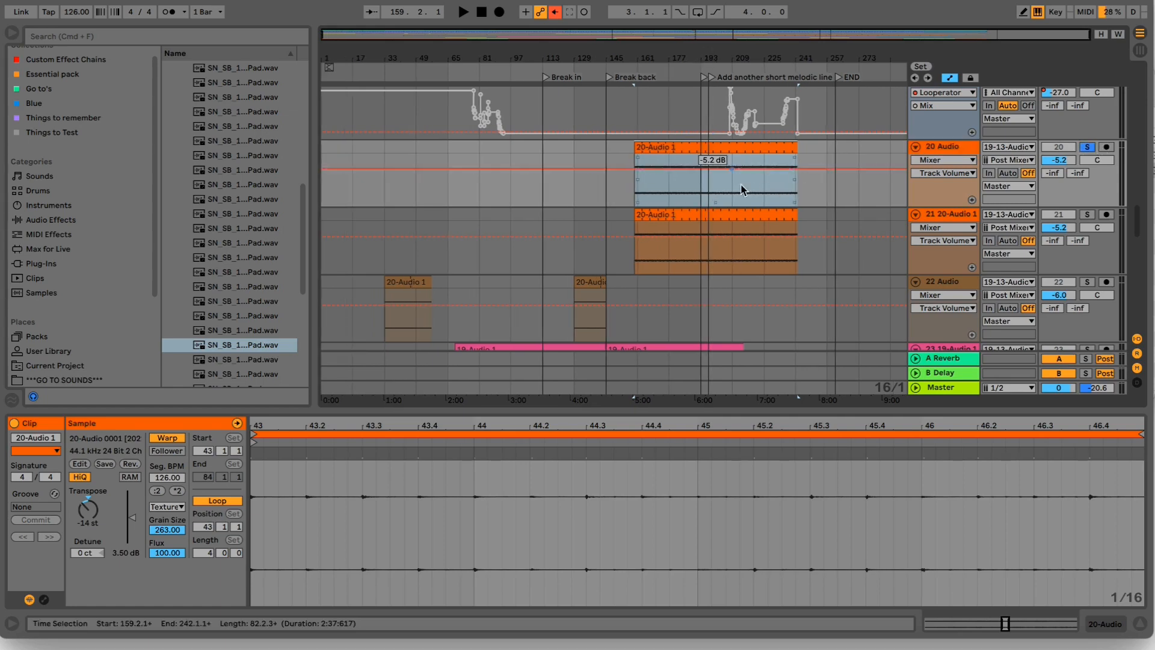
scroll(751, 196, "down", 8)
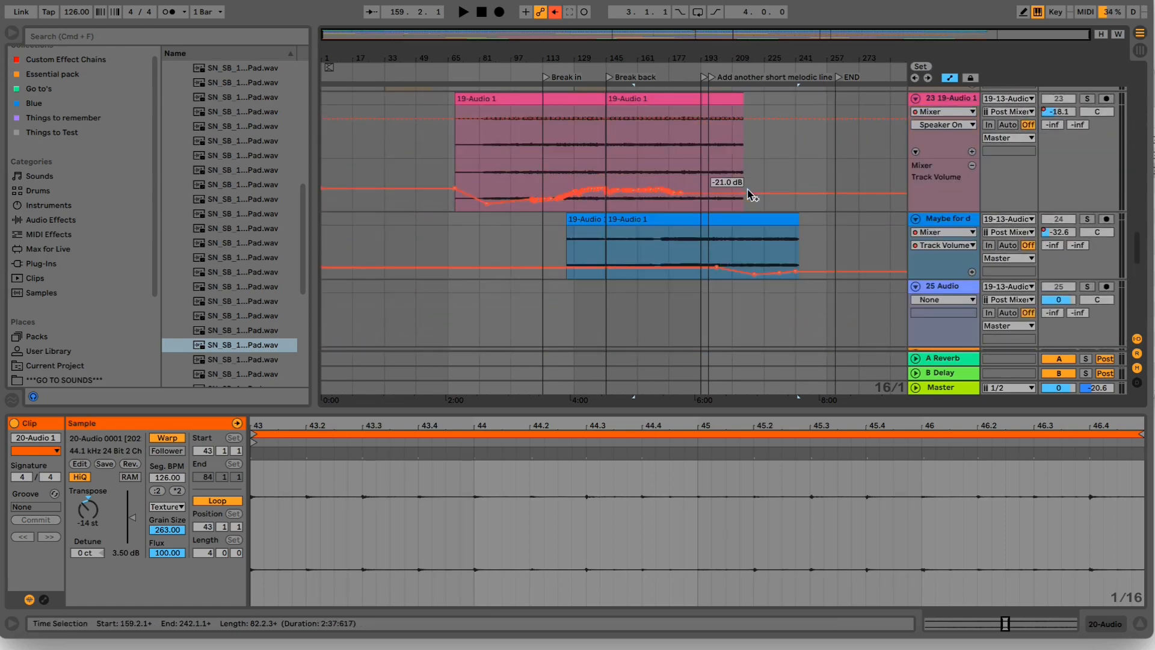
scroll(751, 196, "up", 8)
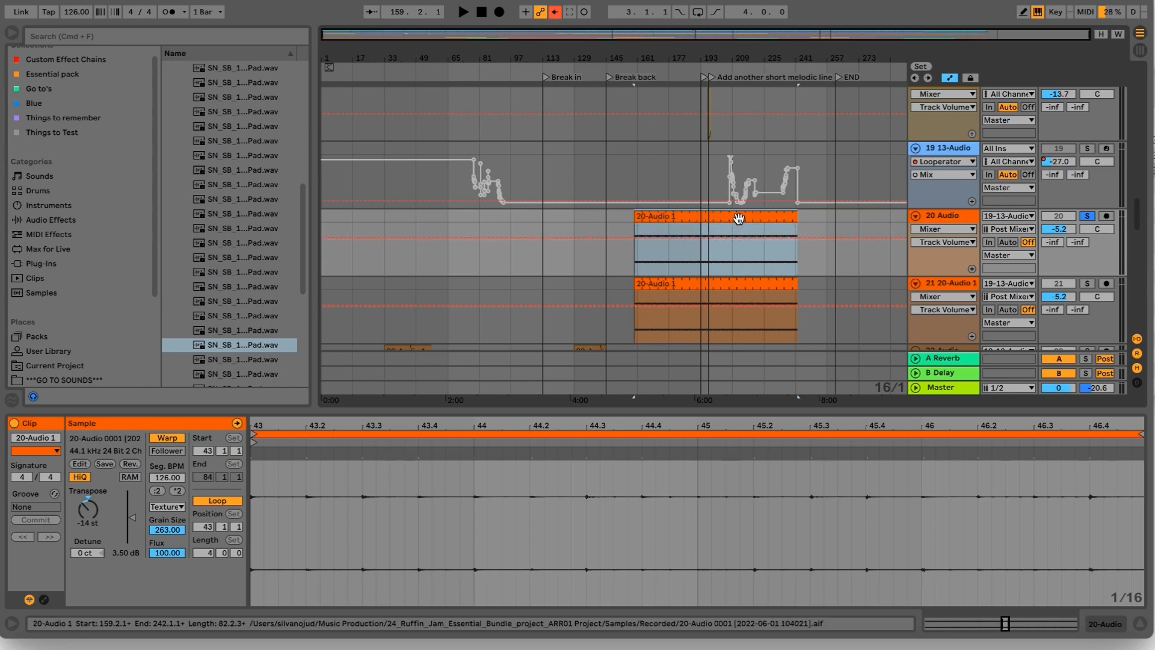
key("space")
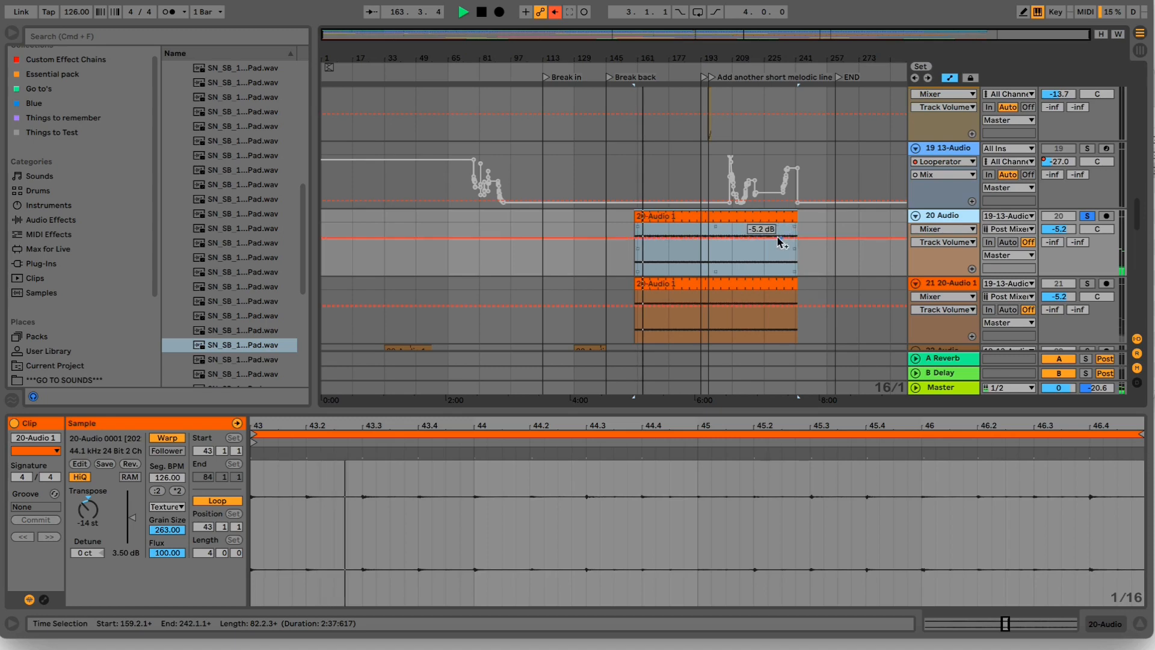
- Search the audio effects for "eq" and add an EQ Eight to track 20
left_click(288, 35)
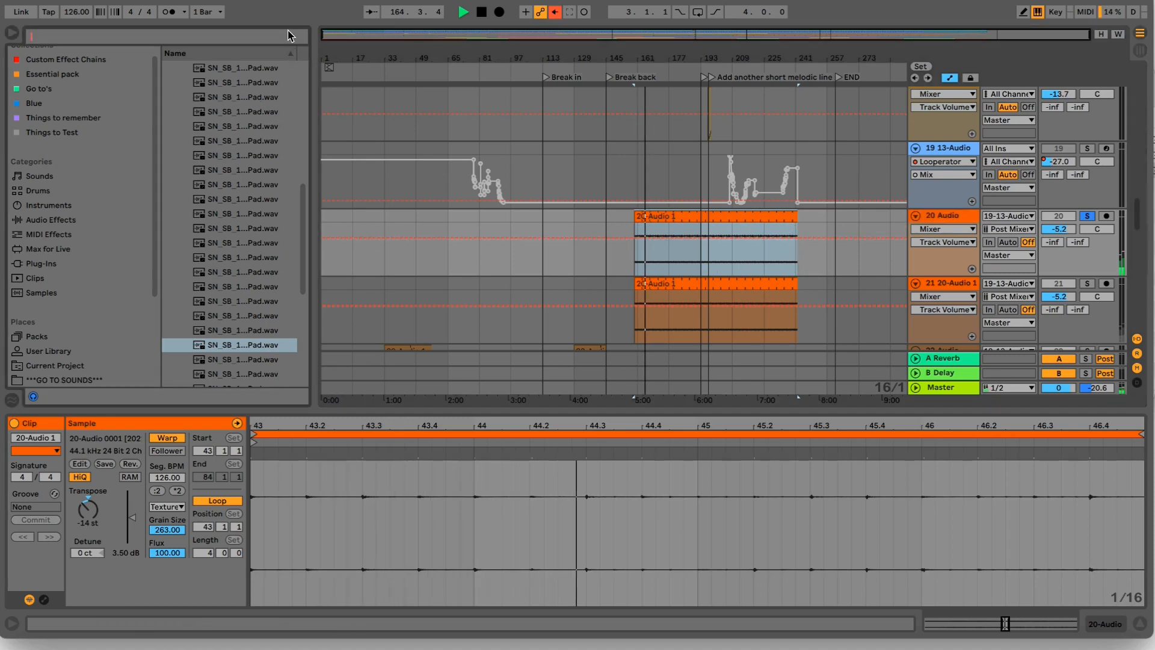
type("eq")
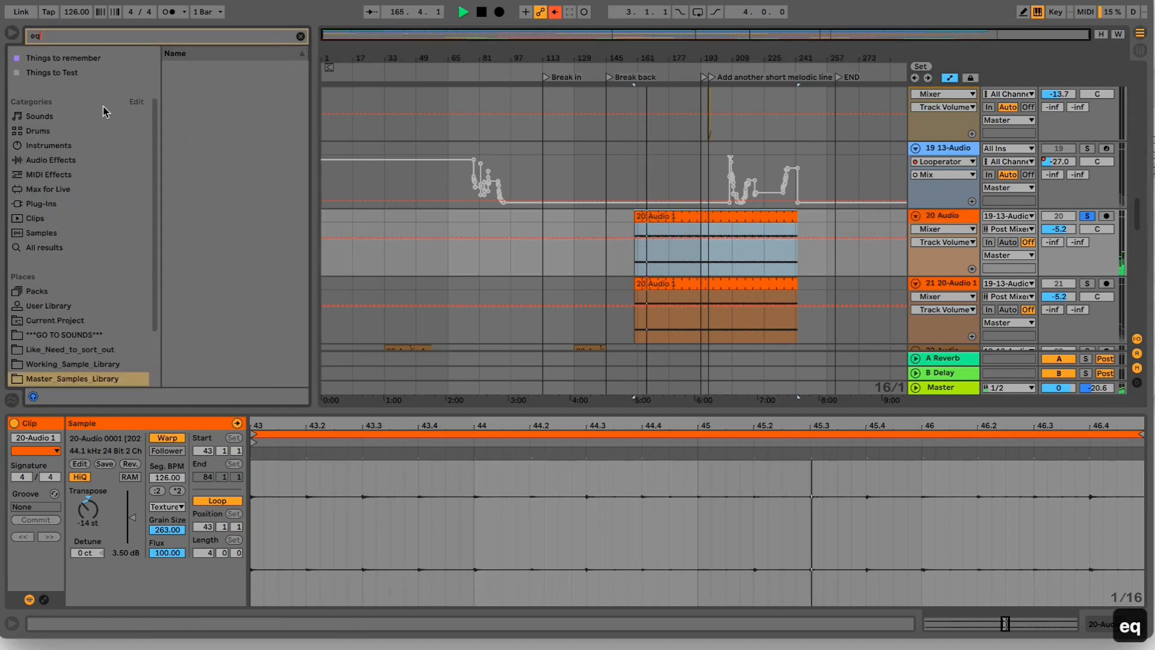
left_click(91, 159)
double_click(204, 97)
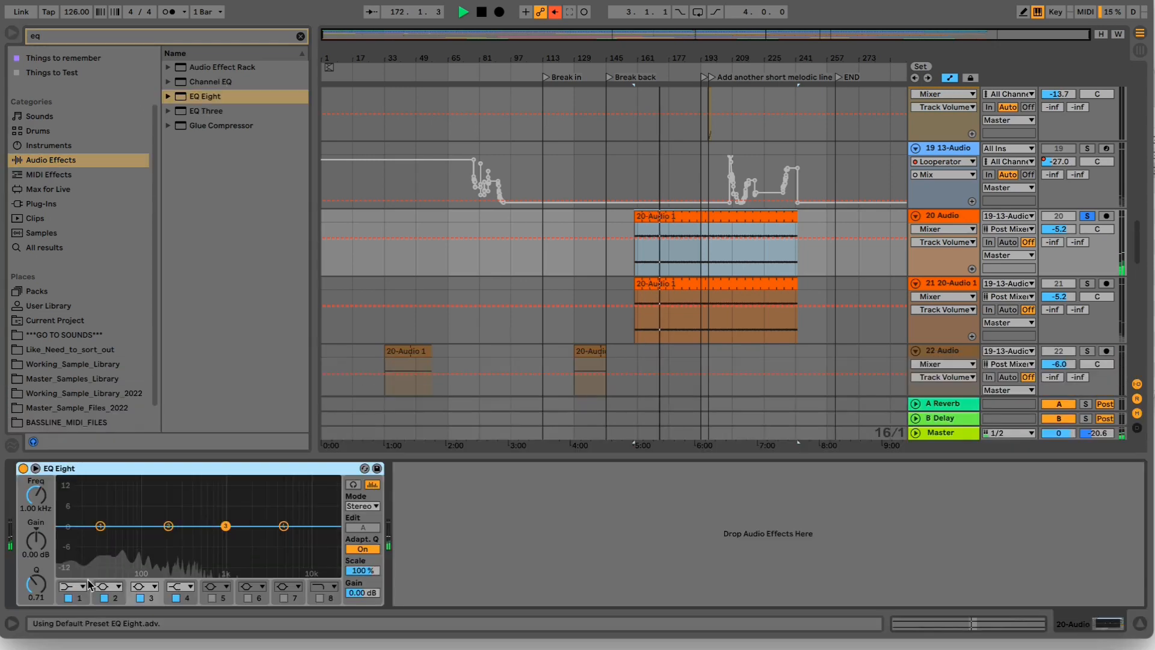
- Shape track 20 in EQ Eight with a steep low cut at 77.4 Hz on band 1 and a steep high cut at 5.27 kHz on band 8
left_click(83, 587)
left_click(67, 599)
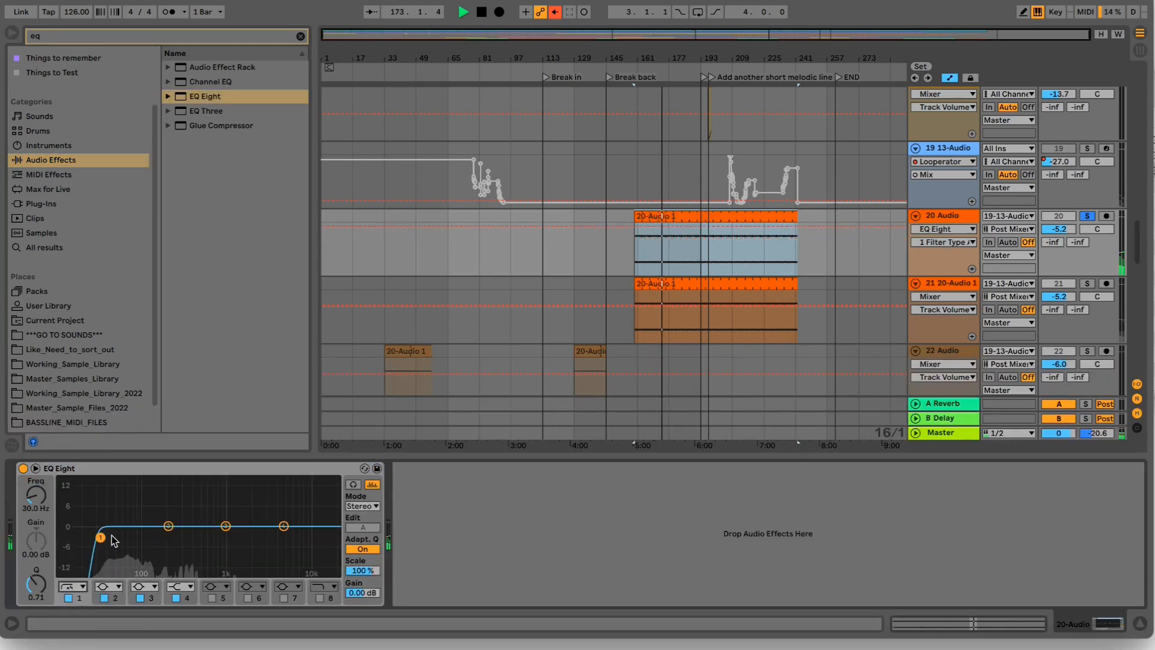
left_click_drag(108, 535, 121, 540)
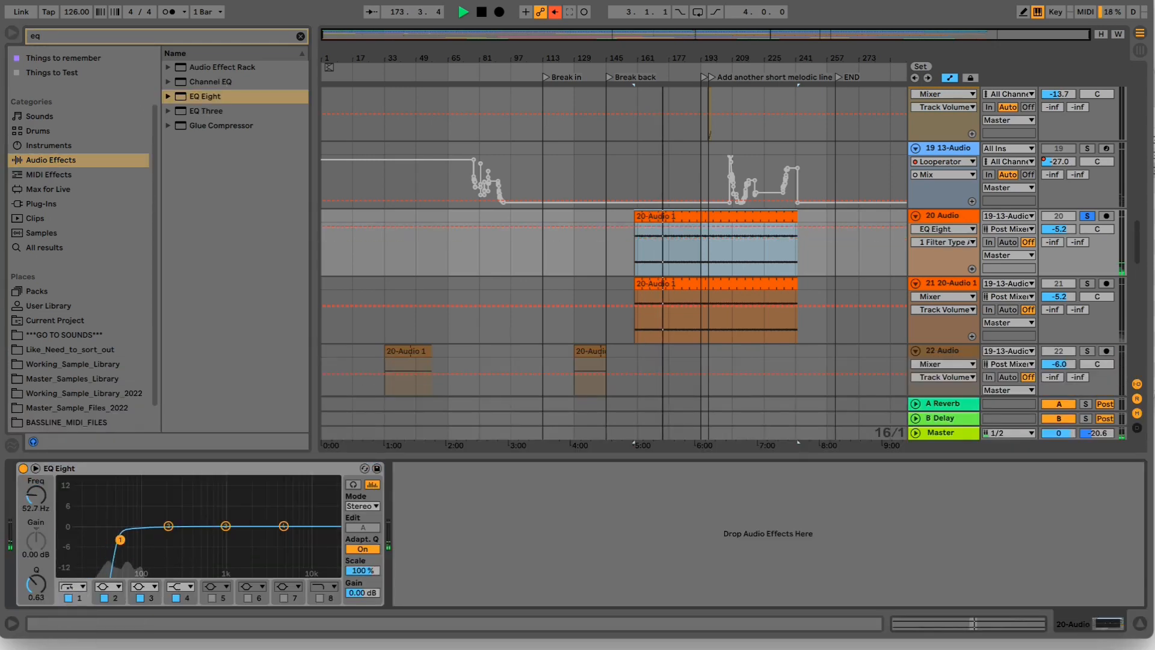
left_click(320, 598)
left_click_drag(329, 526, 286, 536)
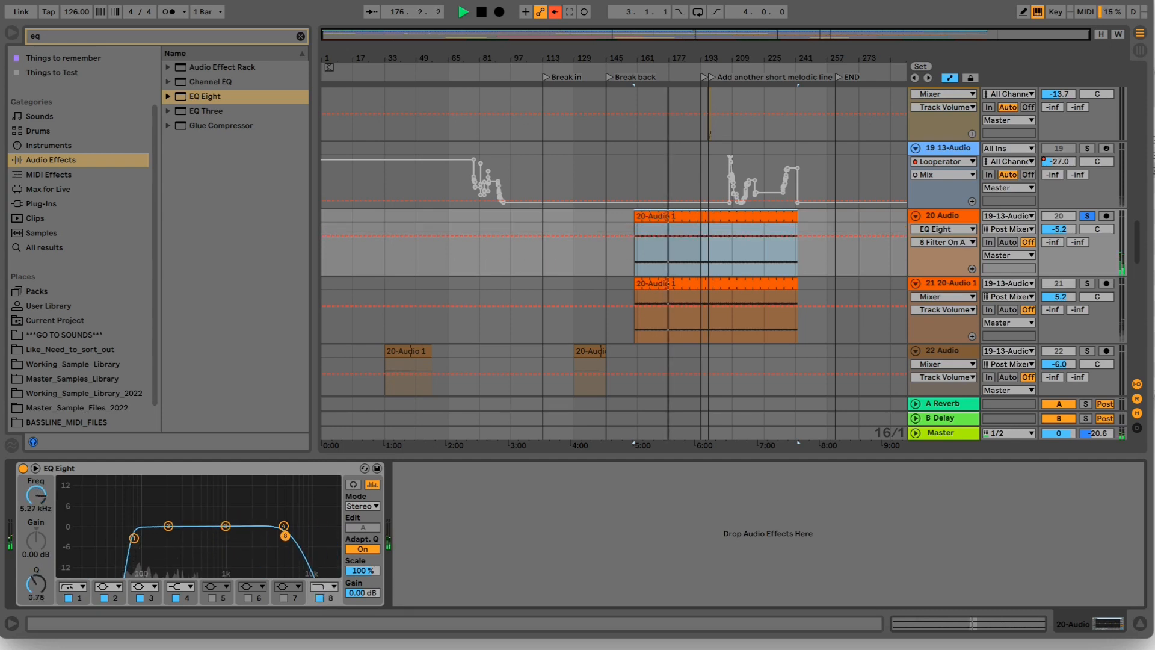
left_click(321, 590)
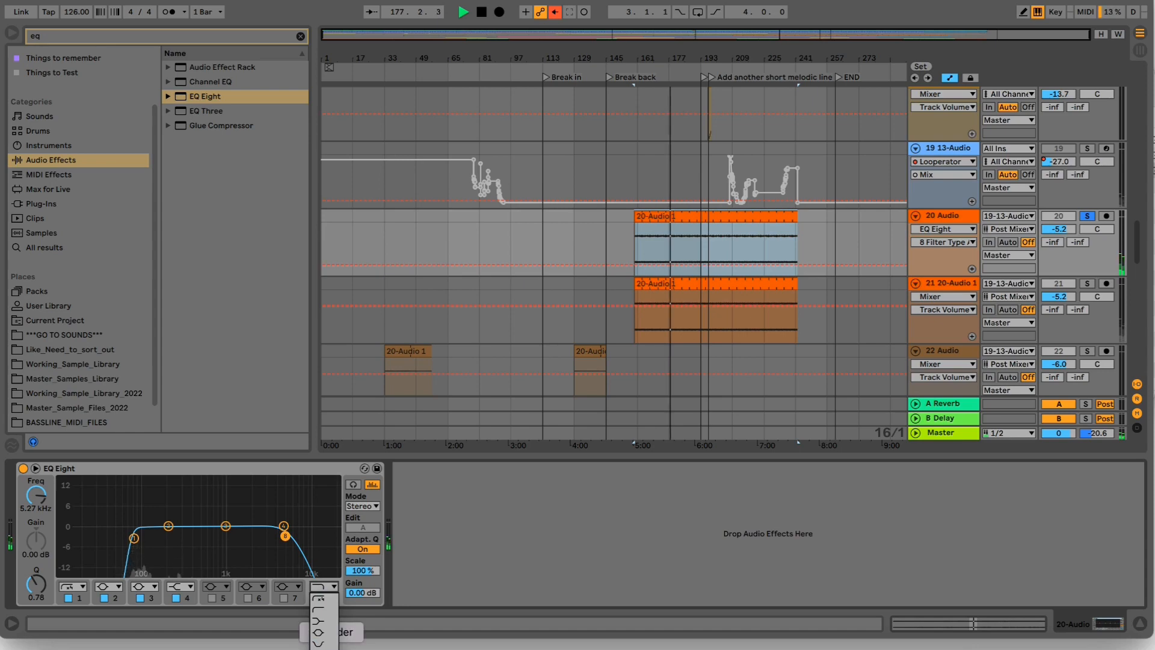
left_click(328, 632)
- Search the whole library for "drum" and add Drum Buss after EQ Eight on track 20
left_click(301, 36)
type("drumbus")
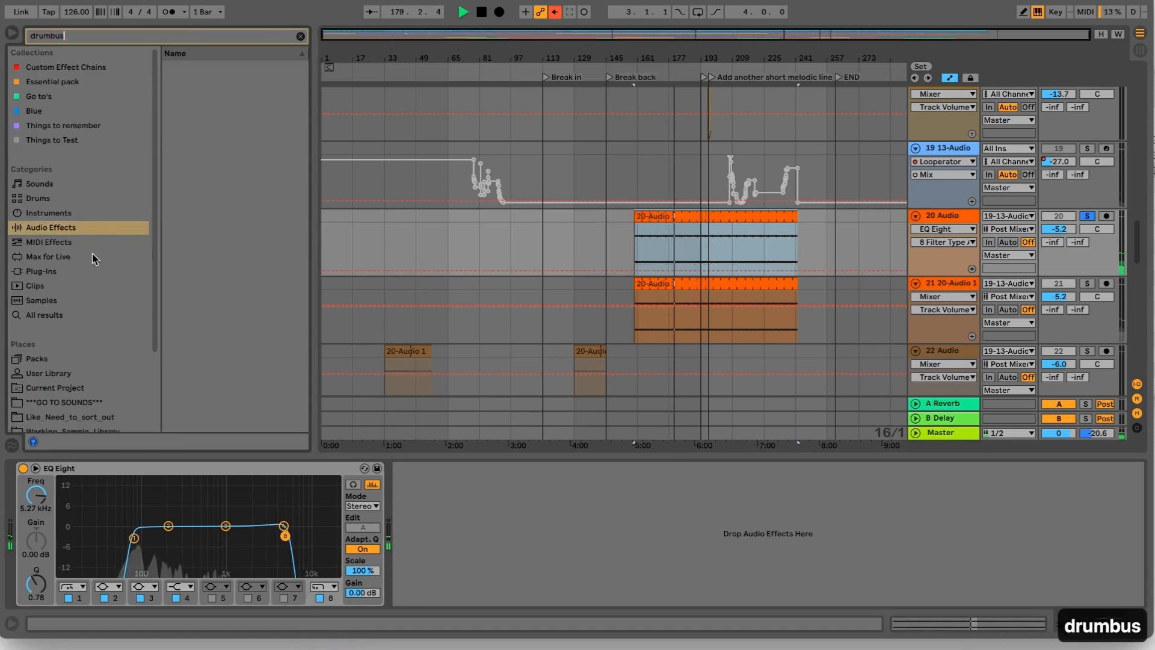
left_click(71, 317)
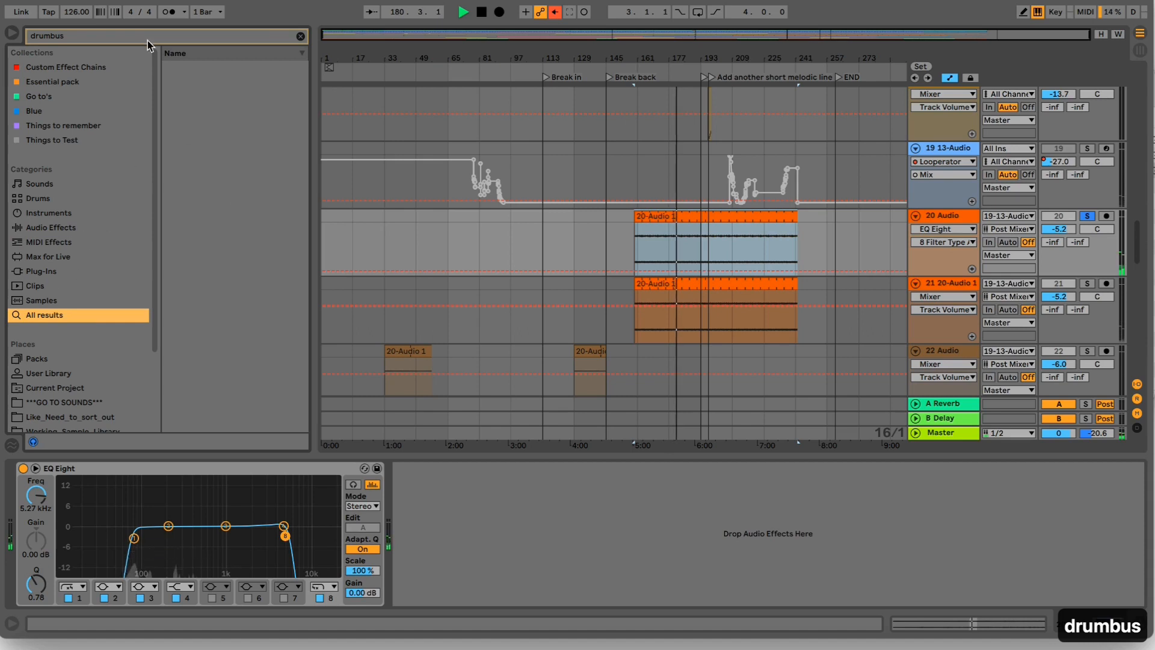
key("BackSpace")
key("BackSpace")
key("BackSpace")
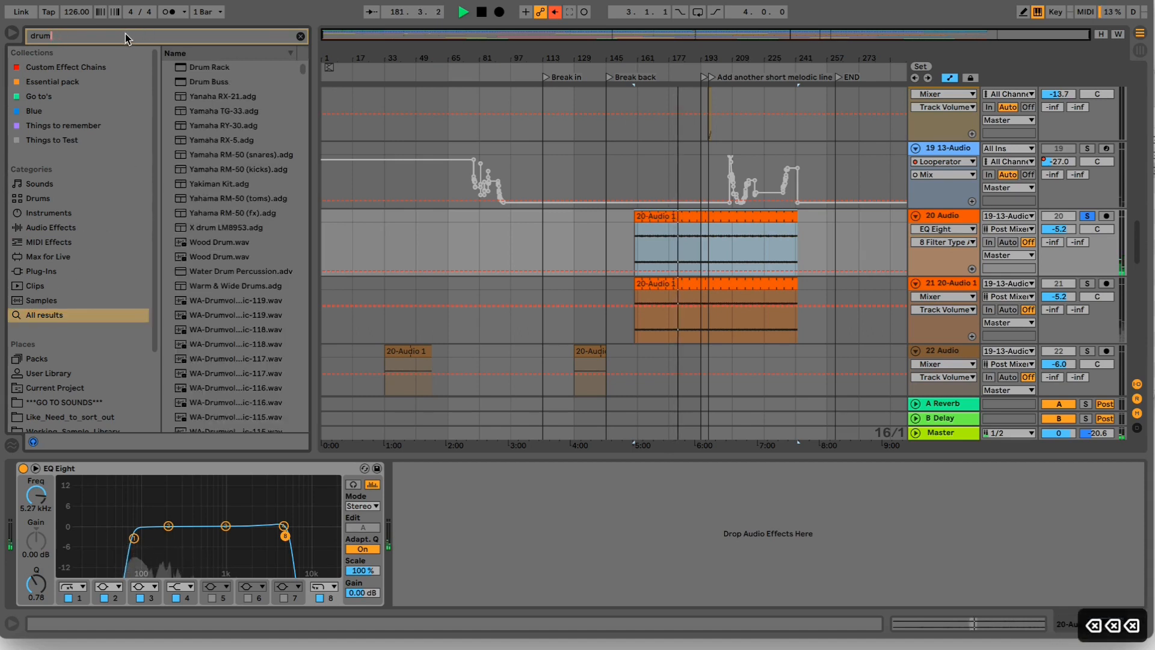
left_click_drag(213, 81, 420, 537)
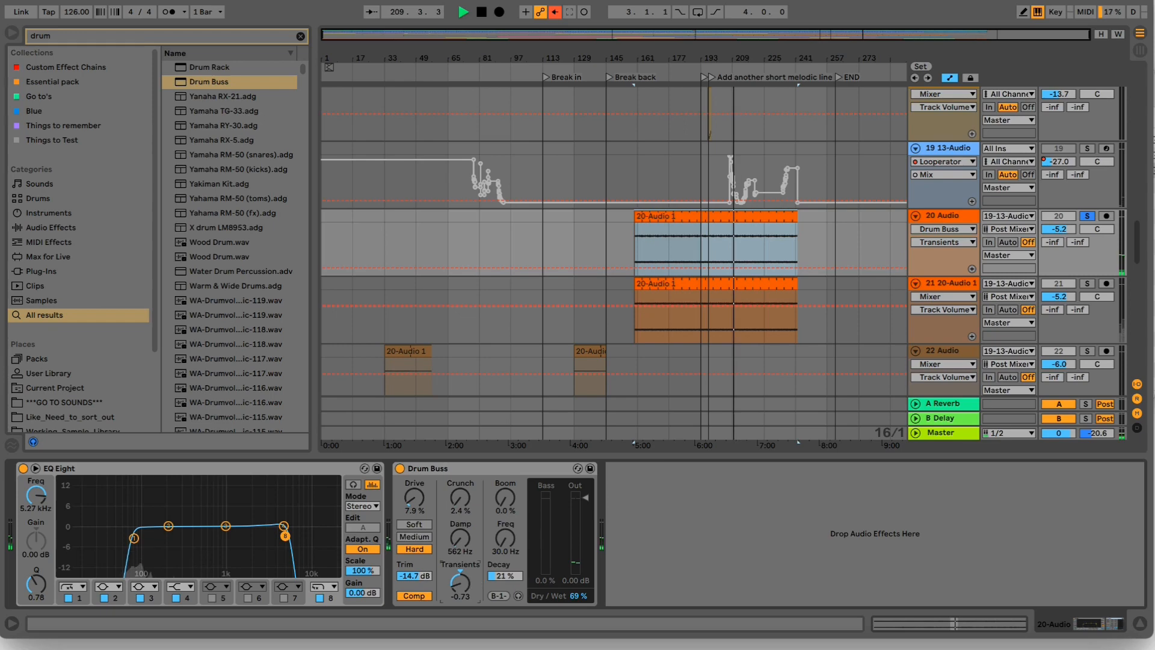
- Set Drum Buss Decay to 36 %, Trim to -8.12 dB, Dry/Wet to 100 % and Transients to -0.46, and stop playback
left_click_drag(505, 575, 506, 566)
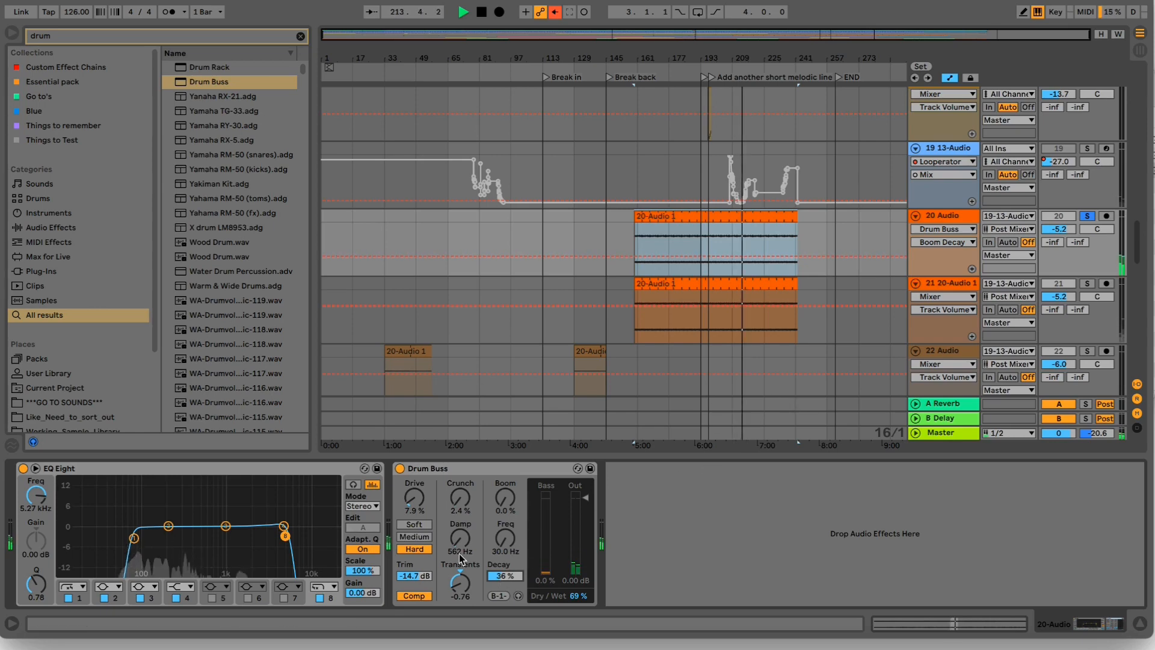
left_click_drag(424, 578, 424, 556)
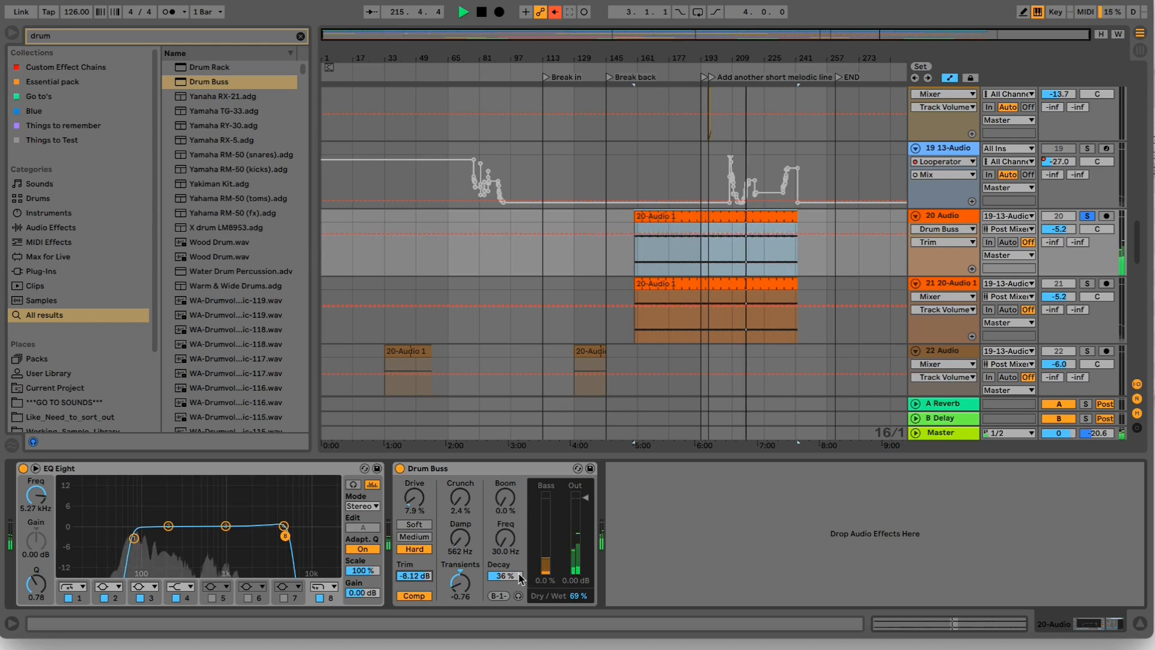
left_click_drag(578, 596, 578, 571)
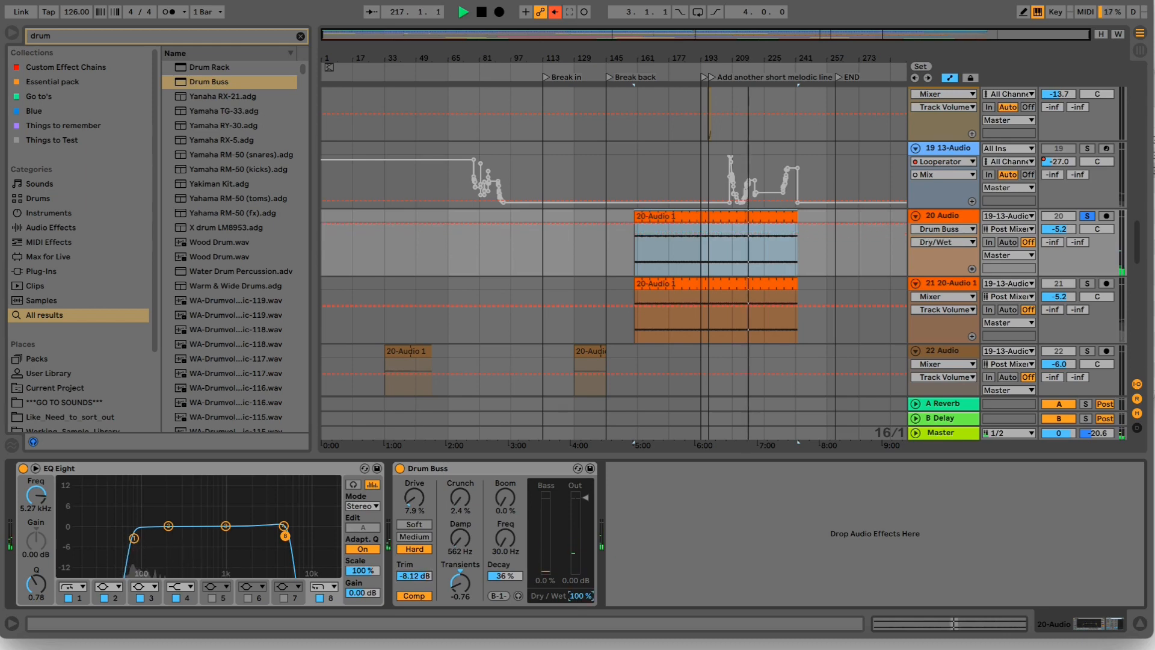
left_click_drag(469, 591, 469, 588)
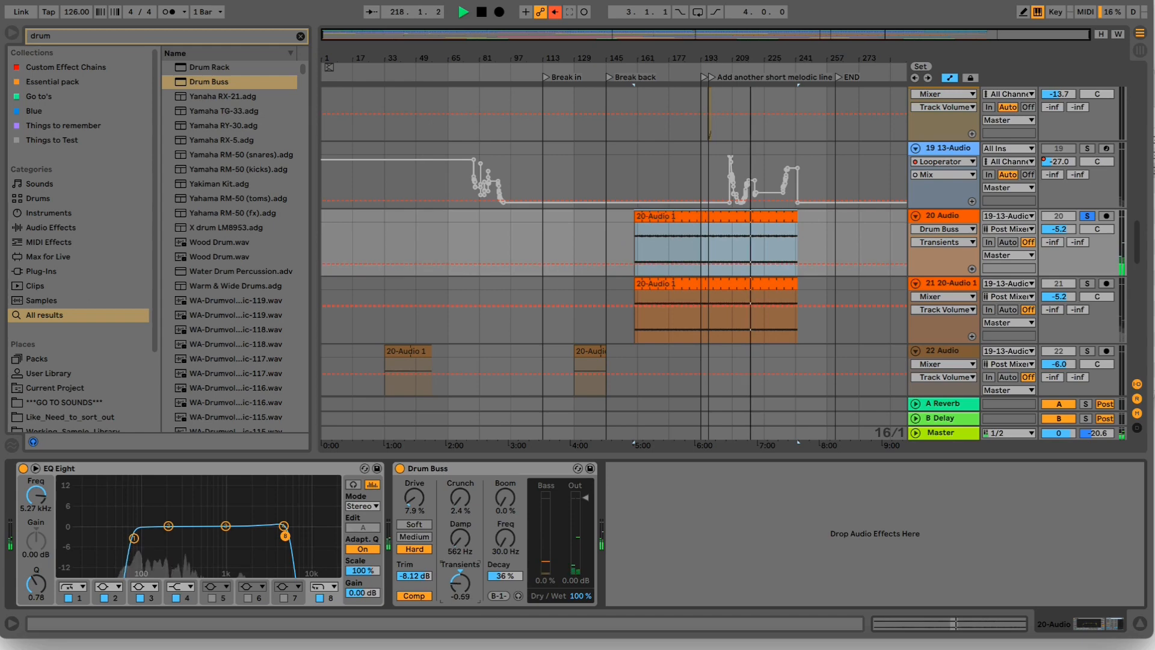
left_click_drag(469, 586, 469, 582)
key("space")
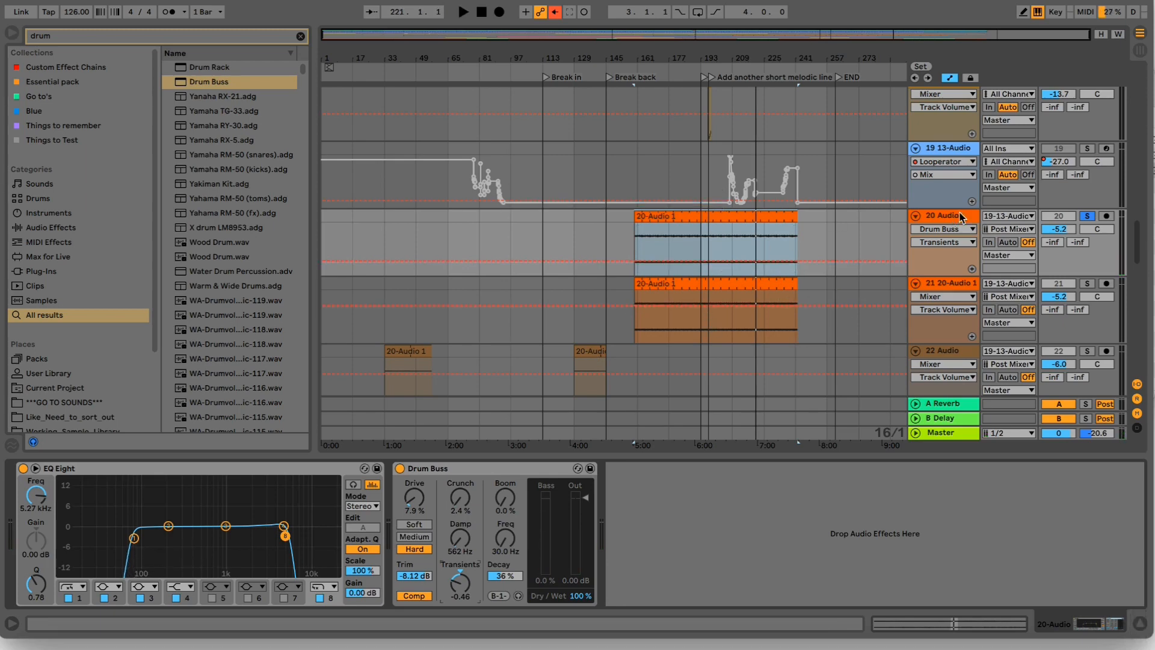
- Replace track 21's 20-Audio 1 clip with a copy of track 20's clip and crop its sample to the four-bar loop
left_click(752, 215)
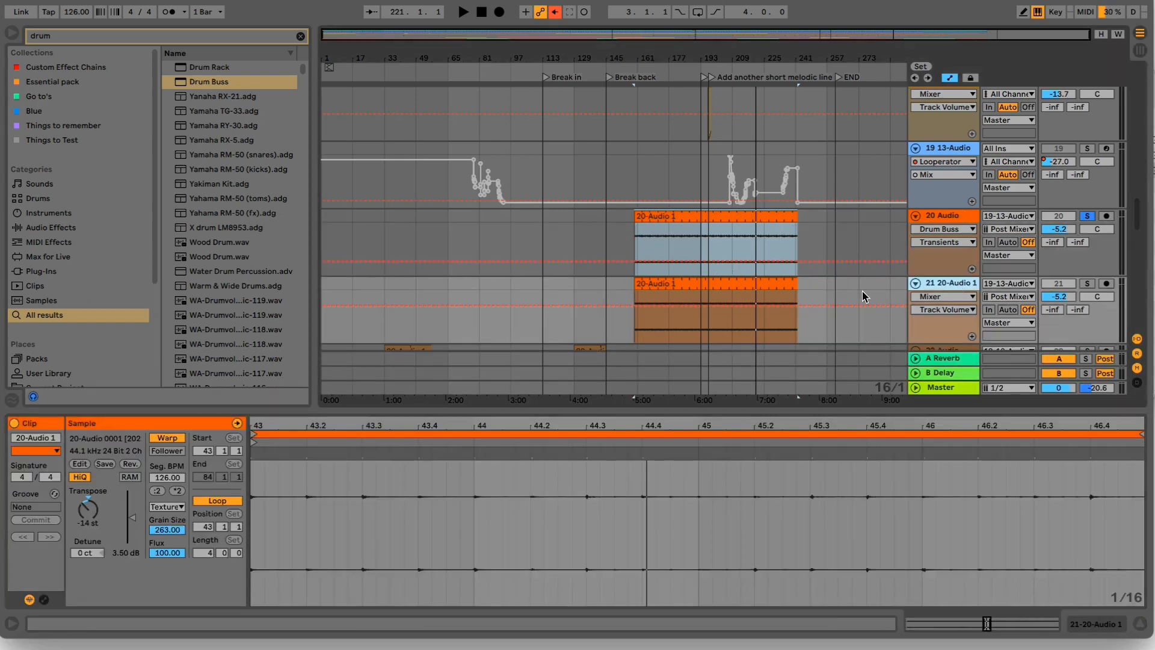
left_click(770, 285)
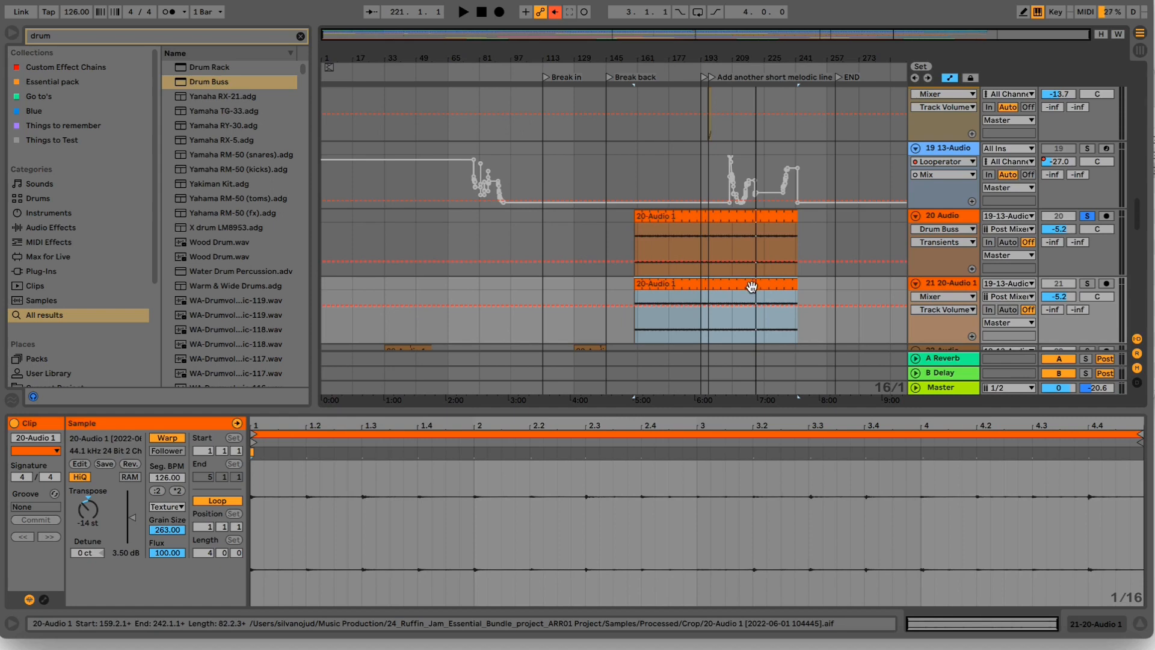
key("BackSpace")
left_click_drag(706, 218, 706, 285)
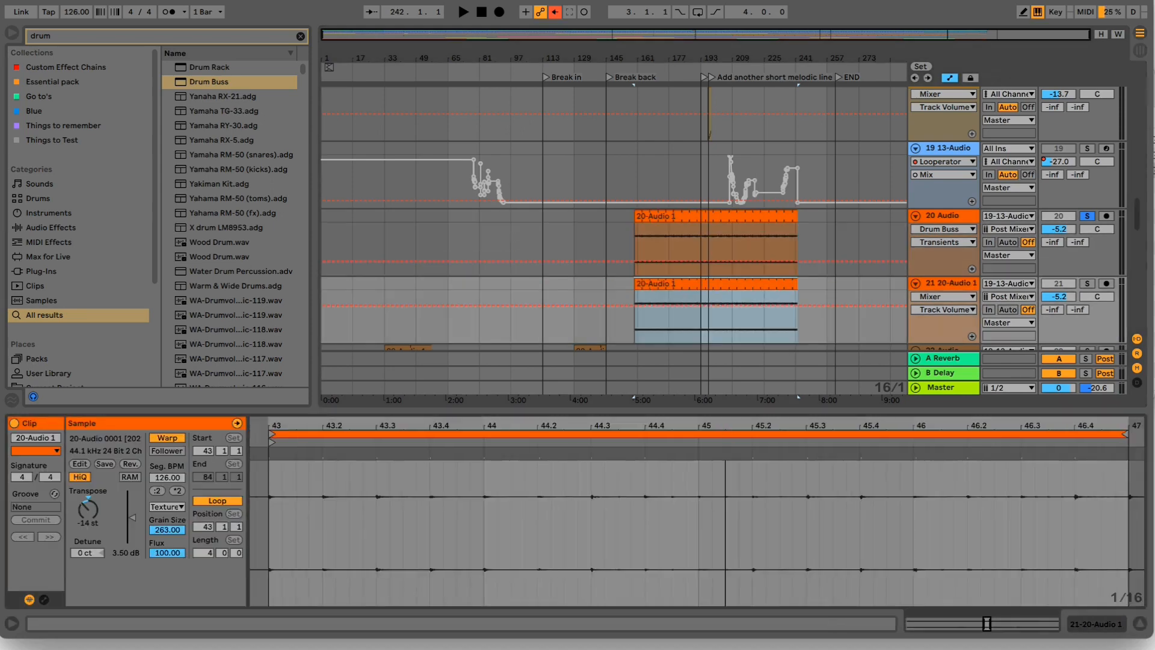
left_click_drag(725, 431, 725, 426)
right_click(721, 492)
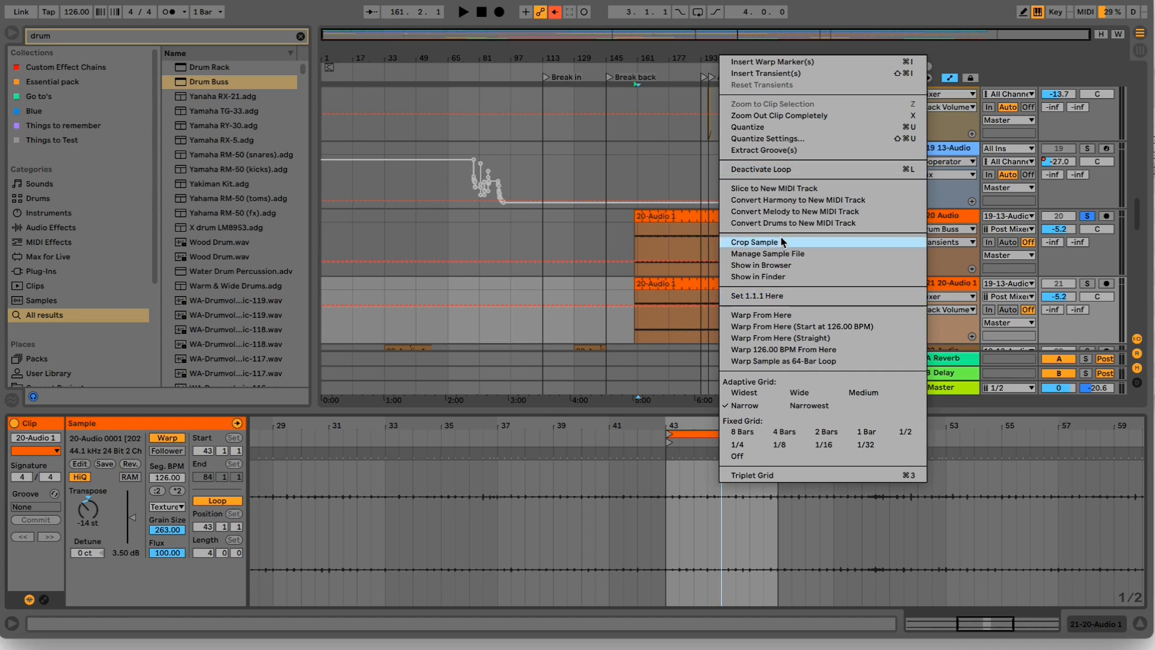
left_click(758, 242)
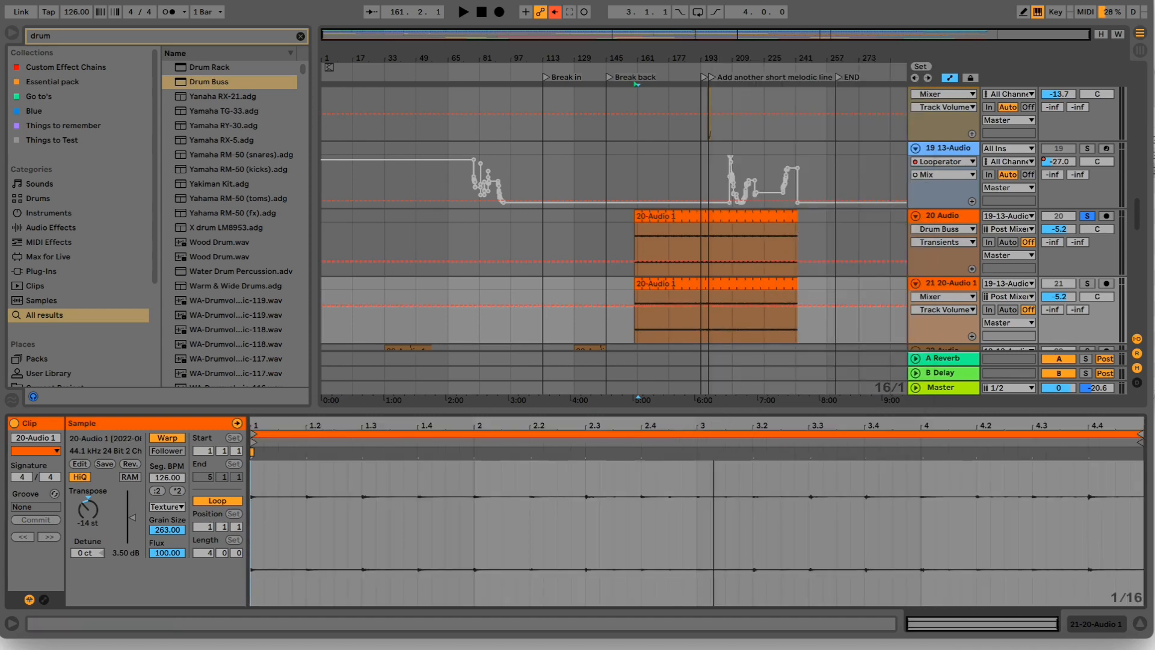
- Solo track 21 and play its cropped 20-Audio 1 clip
left_click(1087, 283)
key("space")
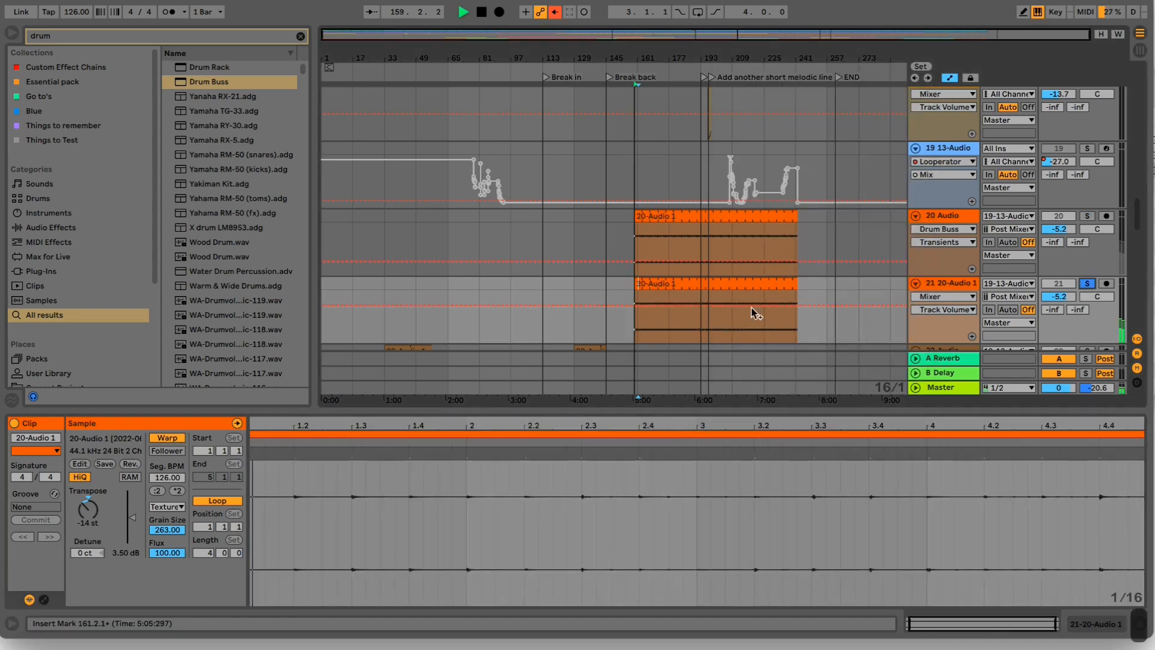
scroll(602, 259, "up", 15)
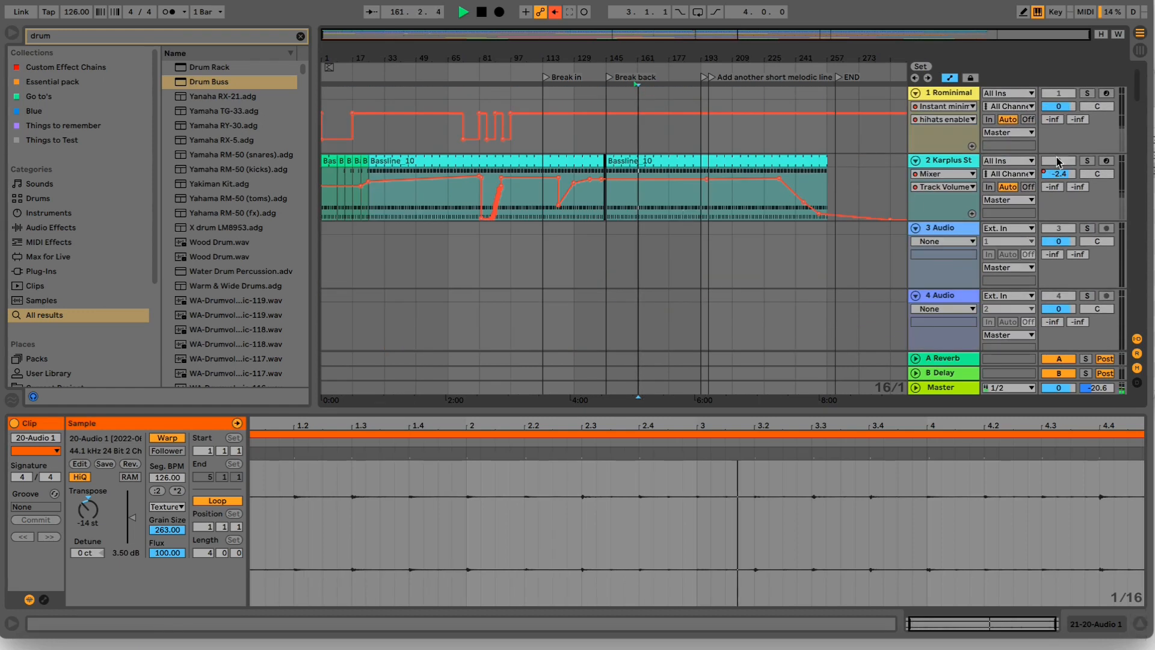
scroll(684, 215, "down", 15)
scroll(1054, 150, "down", 5)
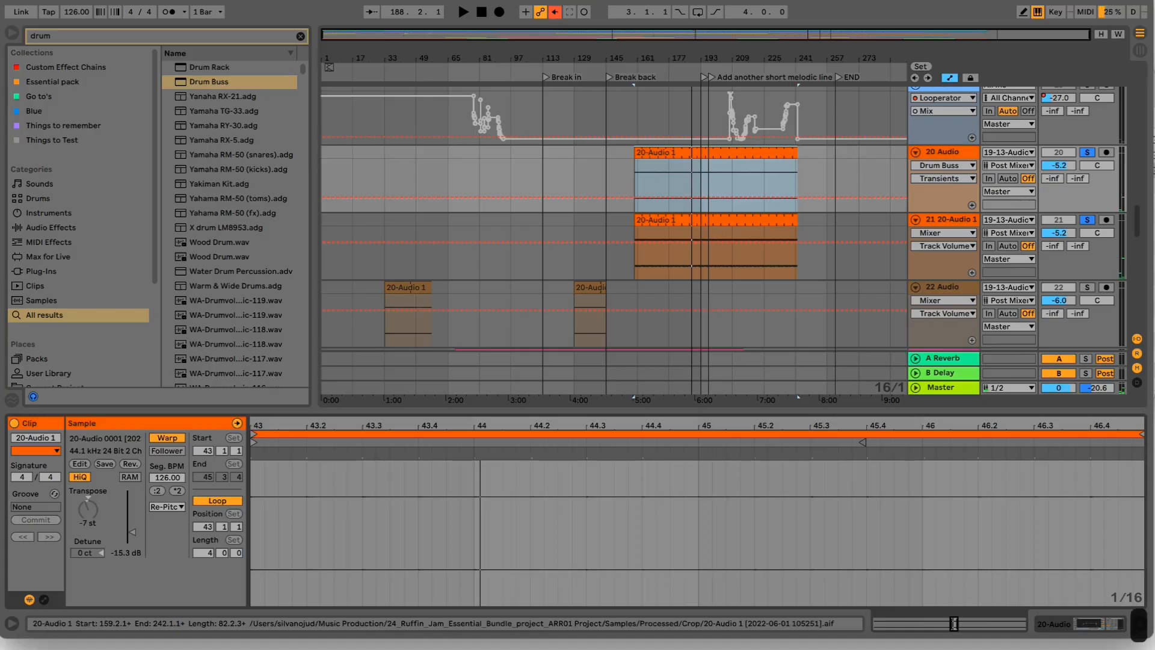
- Move the loop start of track 21's 20-Audio 1 clip to 1.1.3 and play it together with track 20
left_click(719, 223)
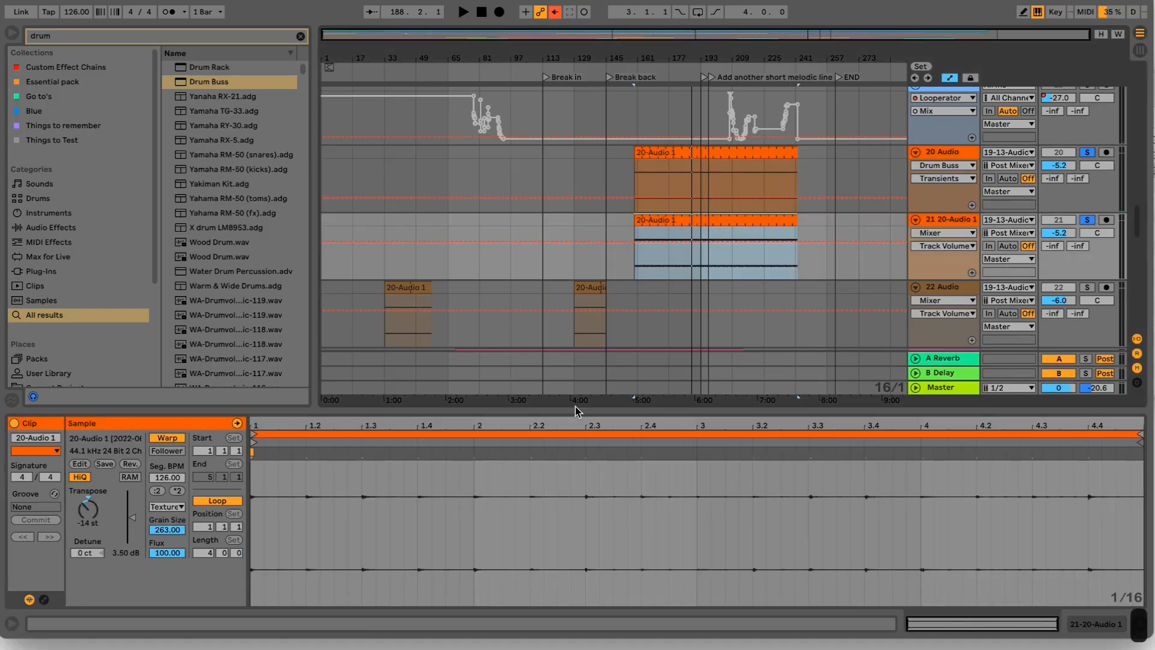
left_click(253, 438)
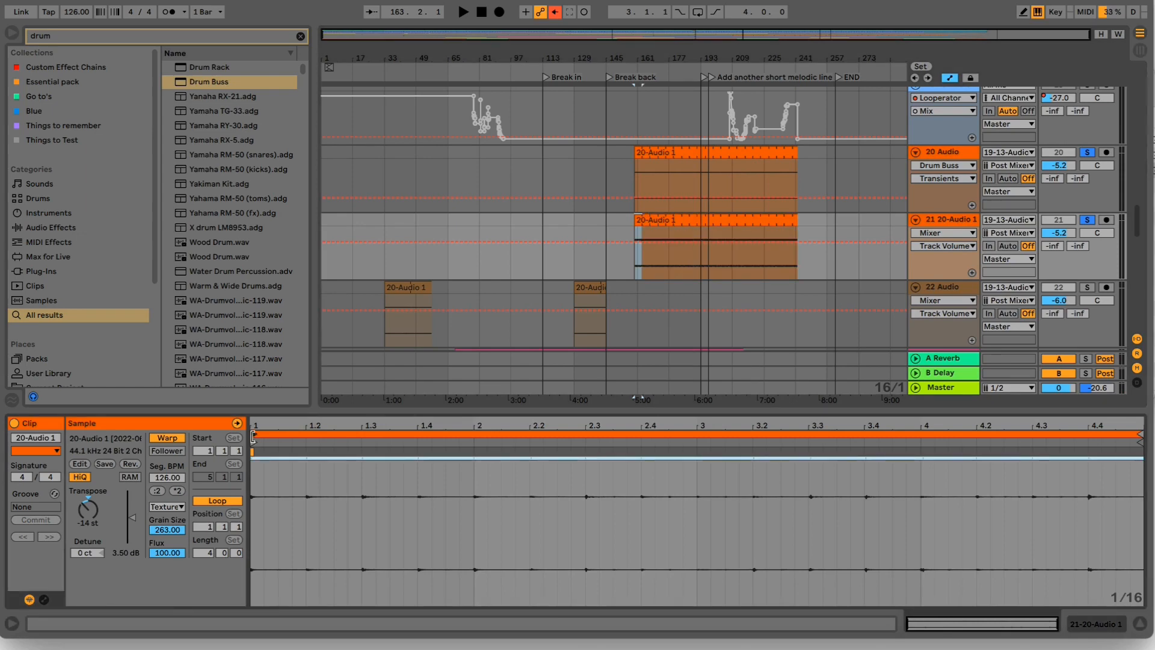
left_click_drag(255, 433, 279, 433)
key("space")
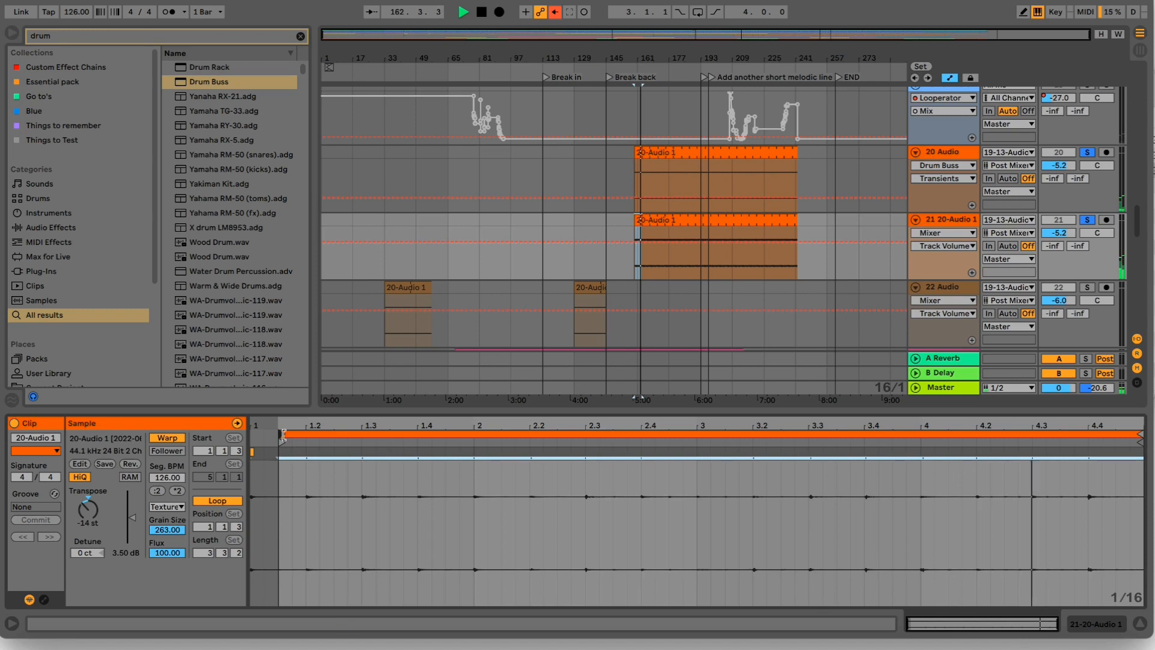
- Solo track 1 Rominimal as well, so the drums play with the textures on tracks 20 and 21
scroll(640, 291, "up", 15)
scroll(640, 291, "up", 3)
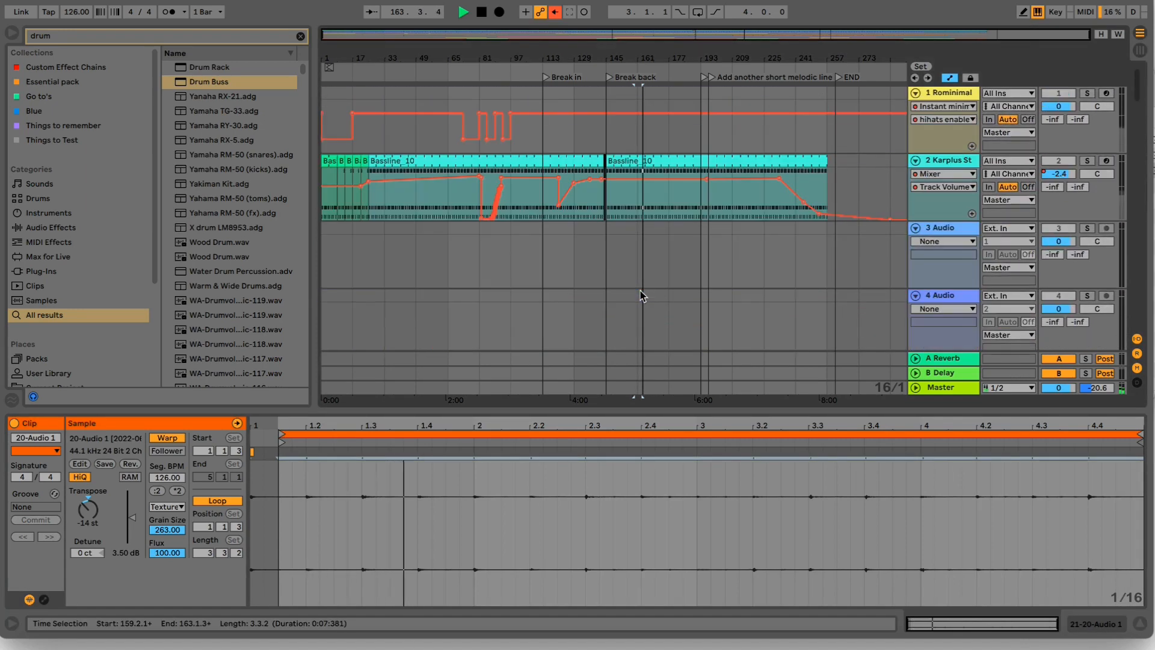
left_click(1088, 93)
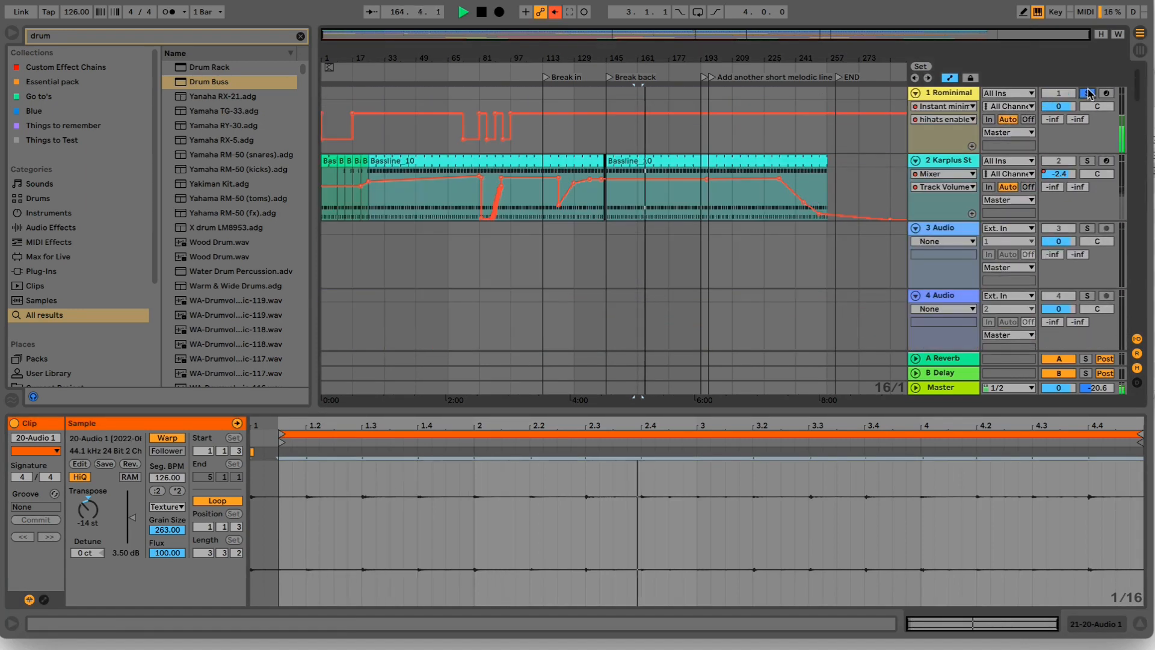
scroll(655, 172, "down", 8)
scroll(654, 173, "down", 10)
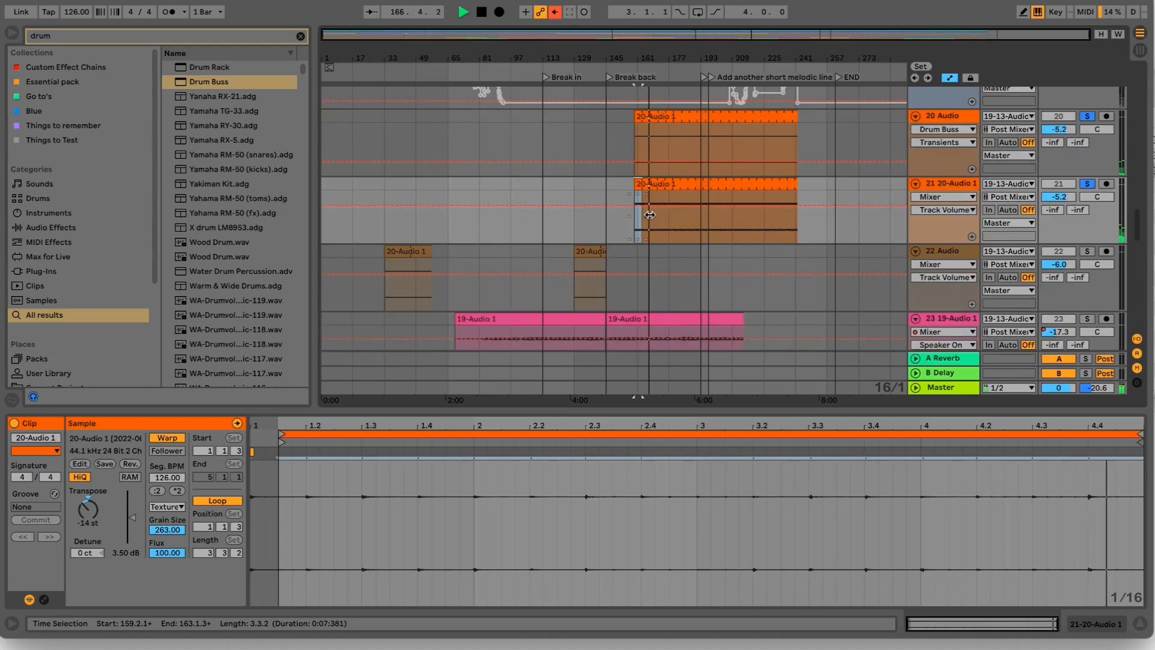
- Loop the arrangement over the 16 bars from bar 161 to bar 177
left_click_drag(670, 217, 630, 201)
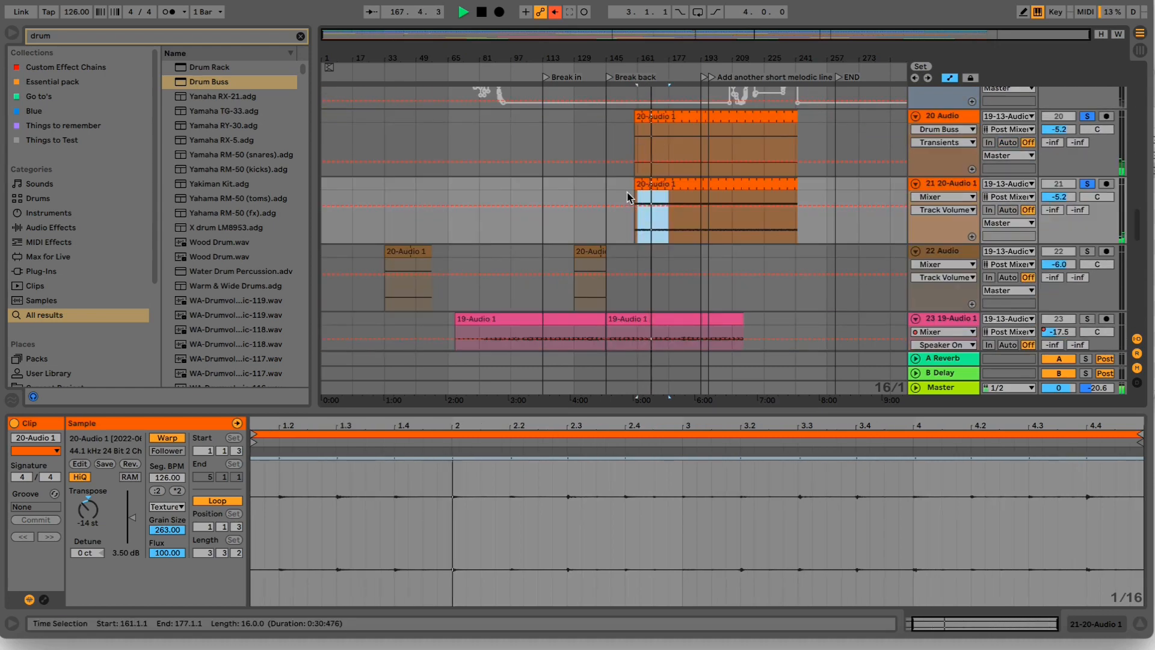
key("super+l")
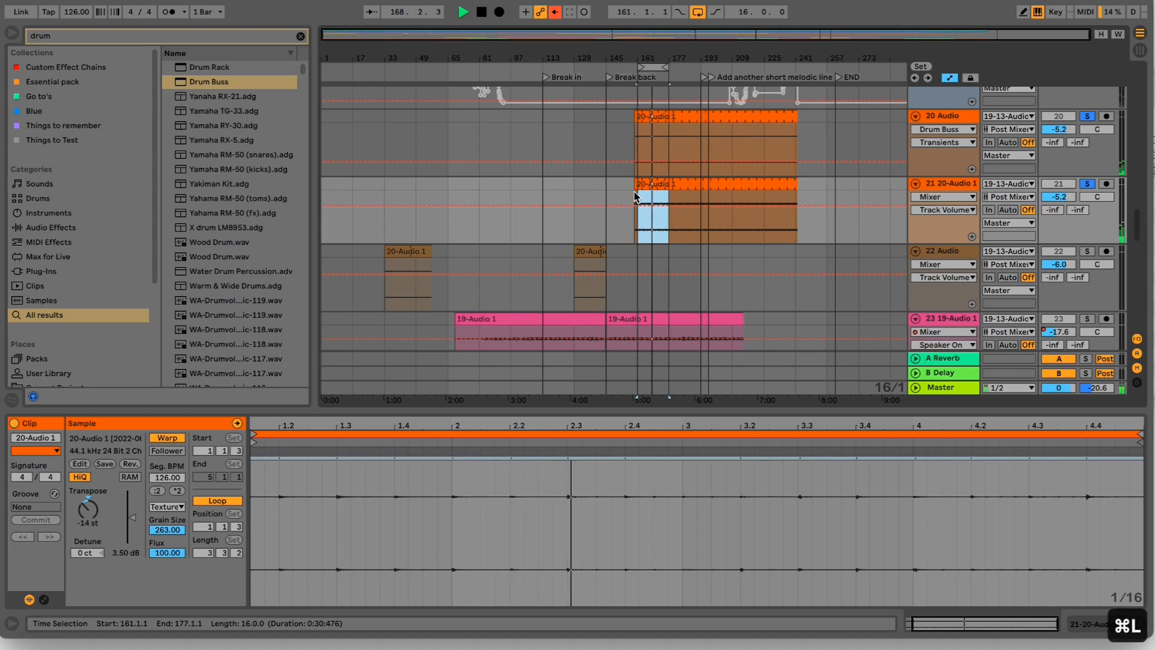
left_click(654, 65)
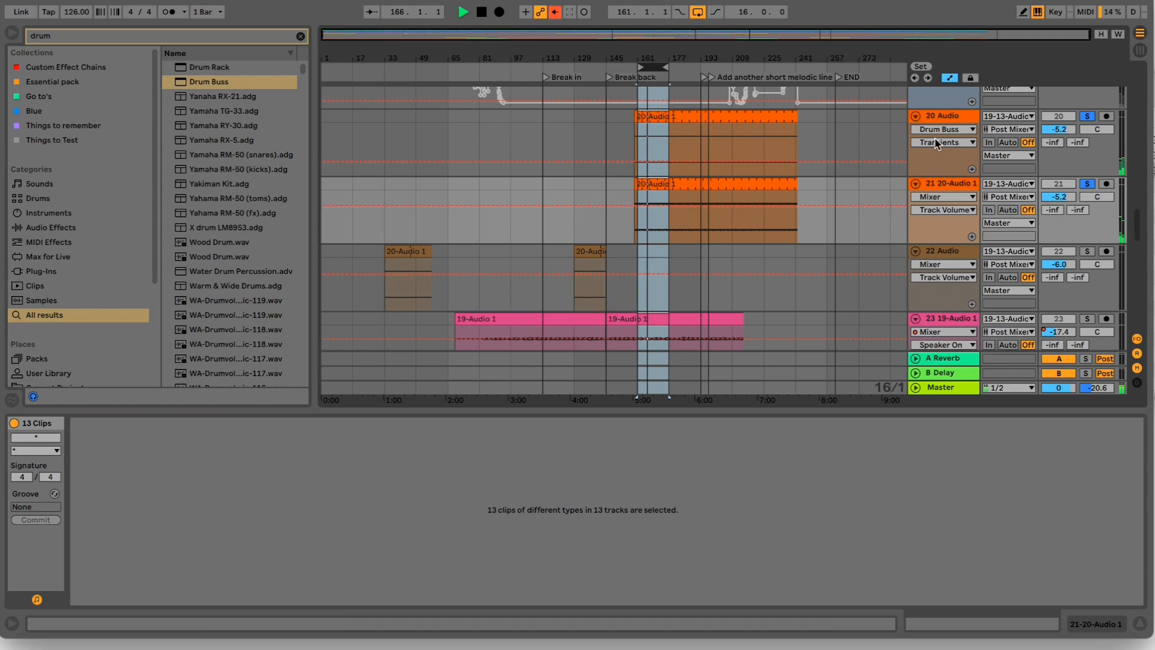
scroll(939, 118, "down", 8)
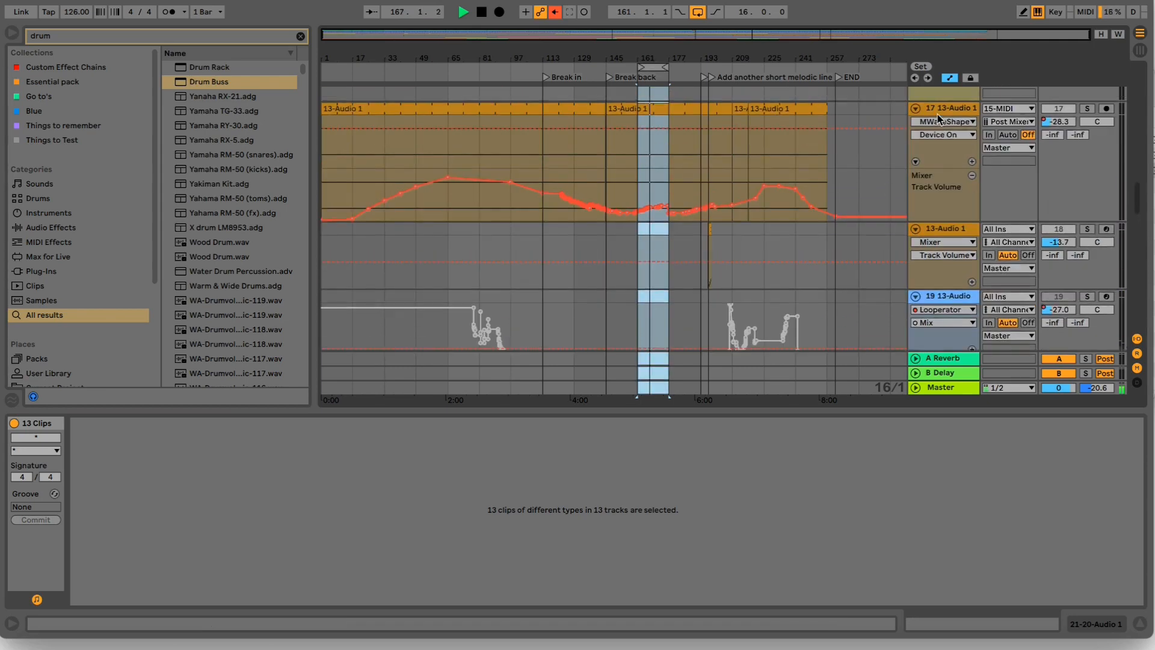
scroll(940, 118, "up", 20)
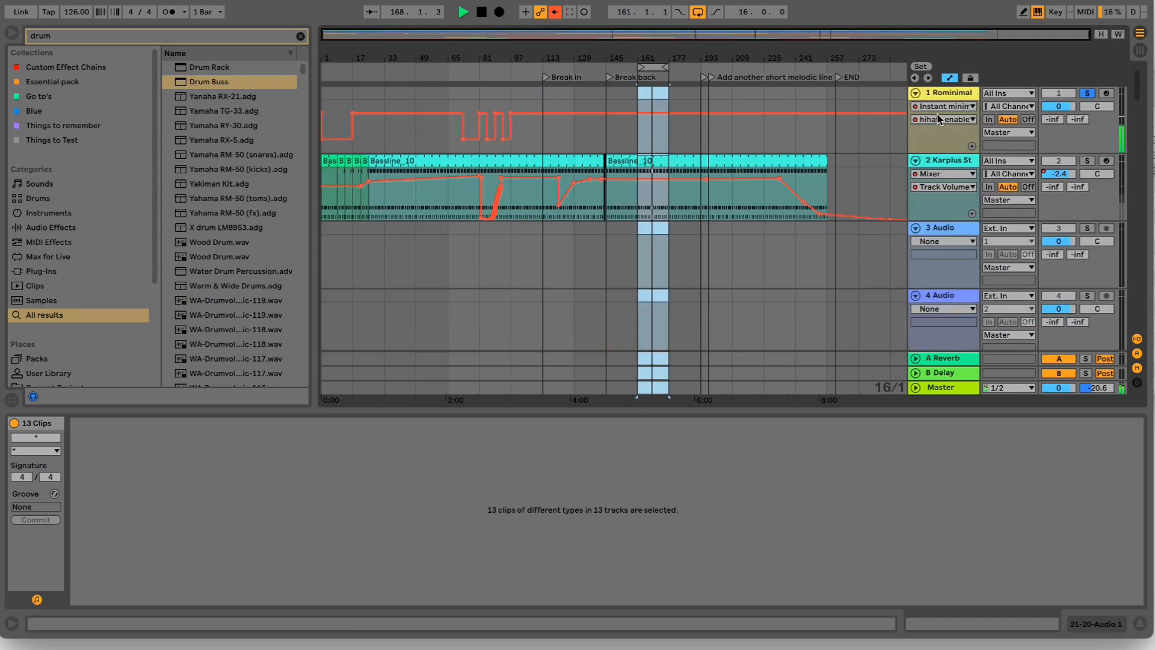
- Solo track 2 Karplus, track 5 Hihat-606 and track 6 CH_13 as well, so bass and hi-hats play with the textures
left_click(1087, 163, "super")
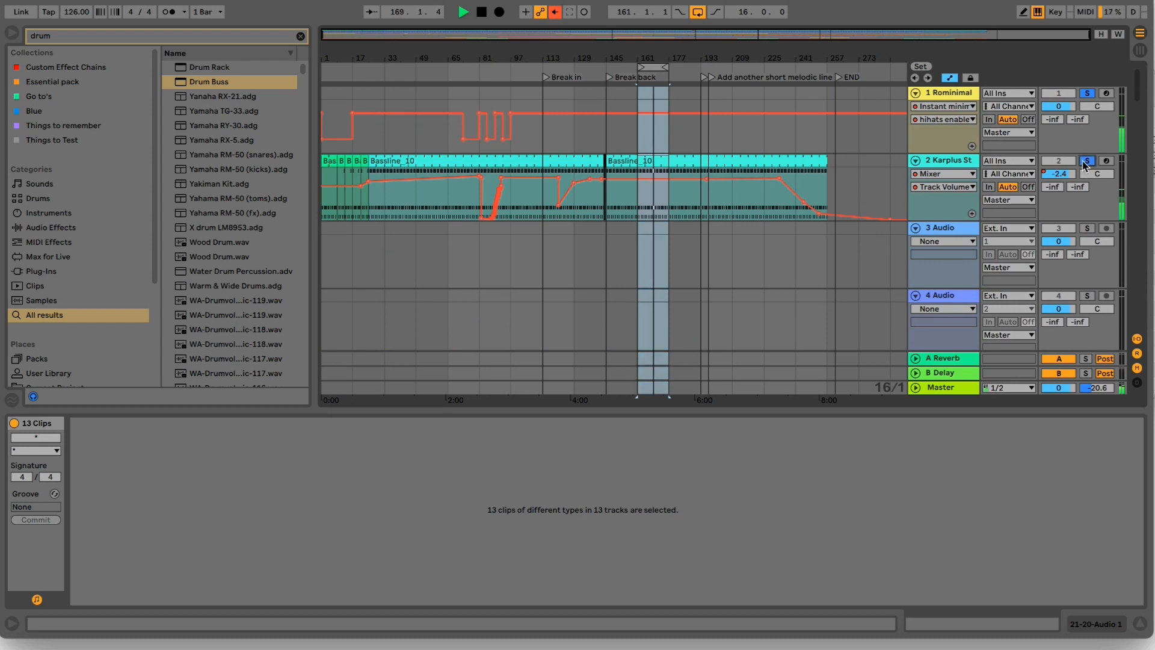
scroll(974, 215, "down", 5)
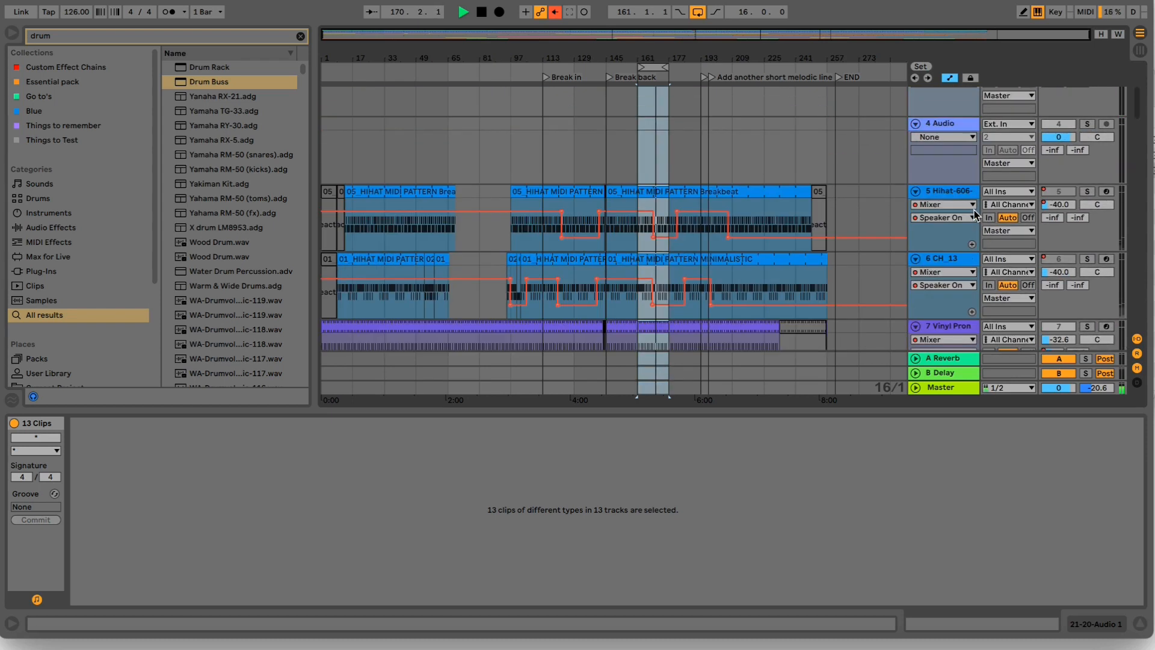
left_click(1086, 192, "super")
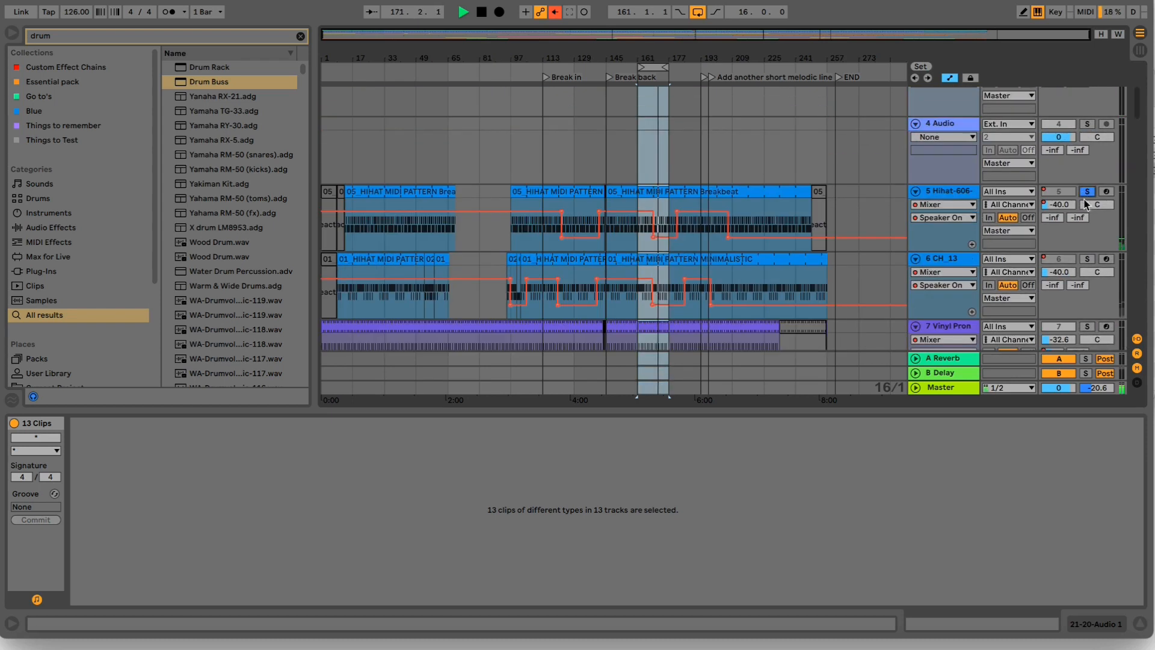
left_click(1087, 259)
- Select track 20's 20-Audio 1 clip and lower track 20's volume to -7.3 dB while the loop plays
scroll(890, 211, "down", 5)
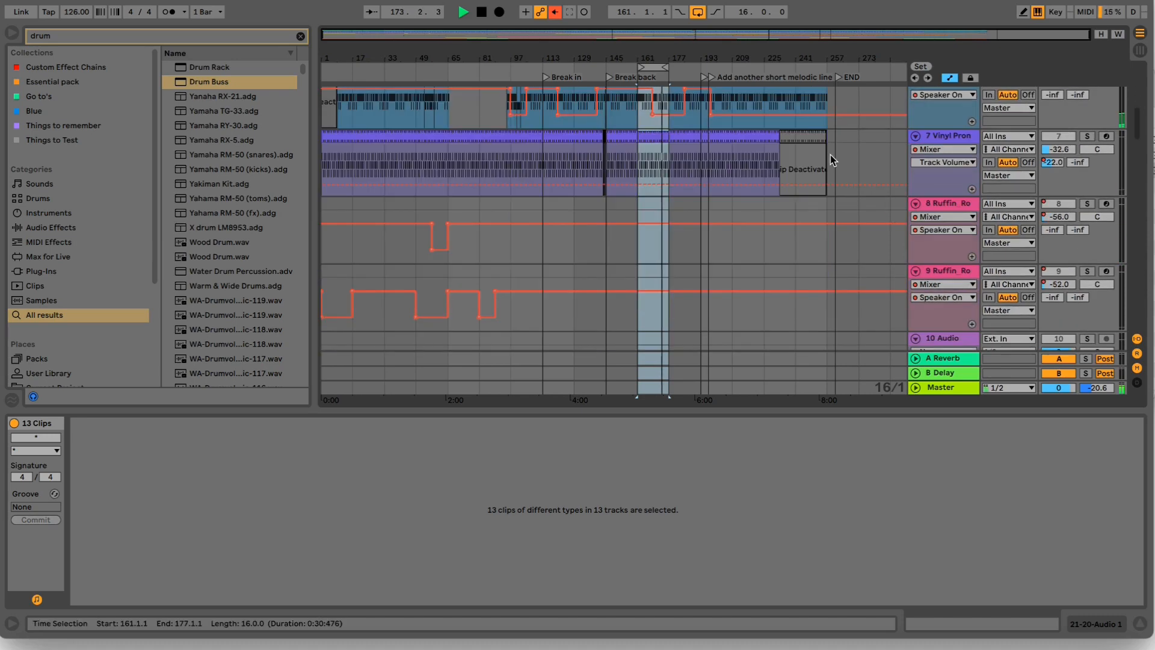
scroll(830, 154, "down", 4)
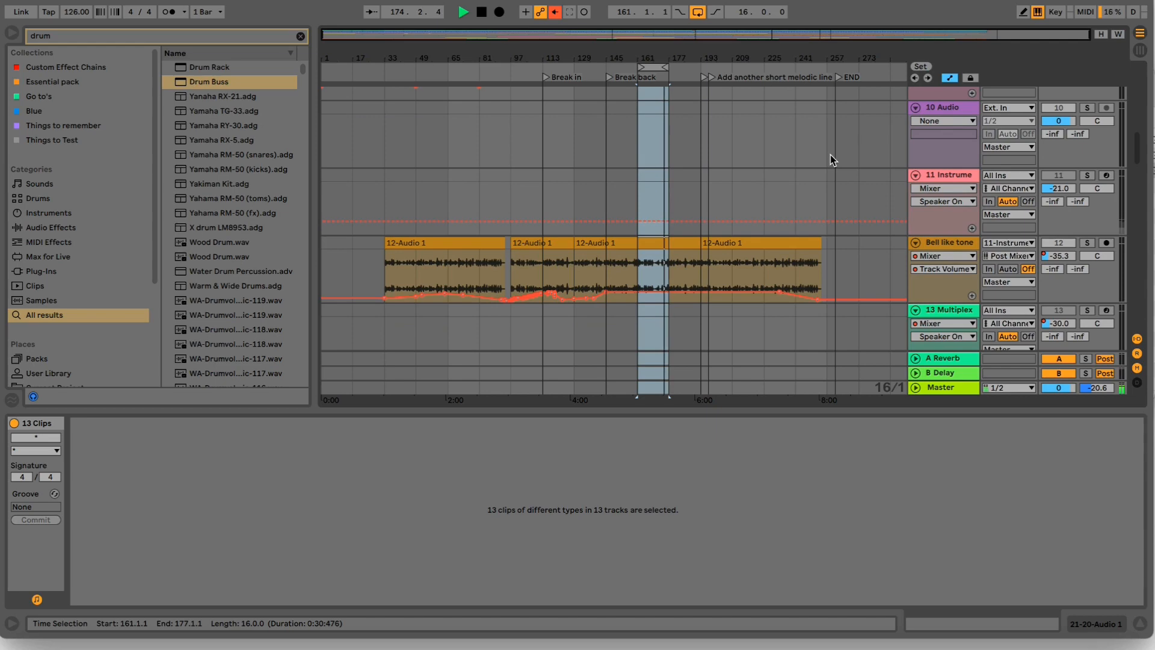
scroll(831, 154, "down", 10)
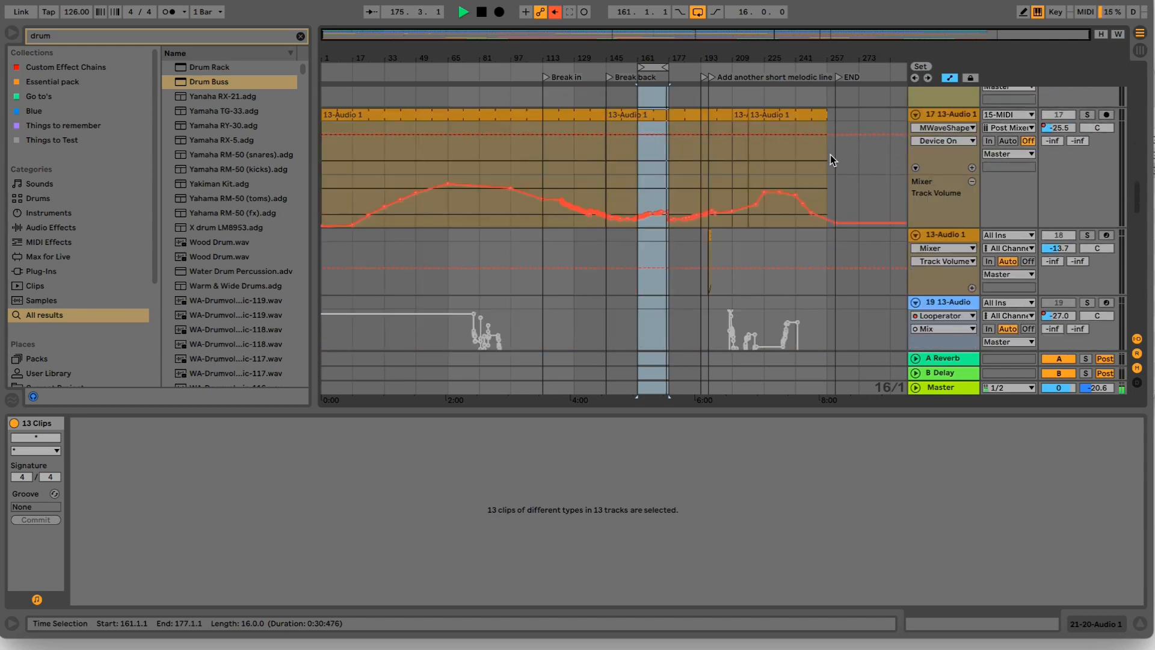
scroll(831, 154, "down", 3)
scroll(830, 154, "up", 4)
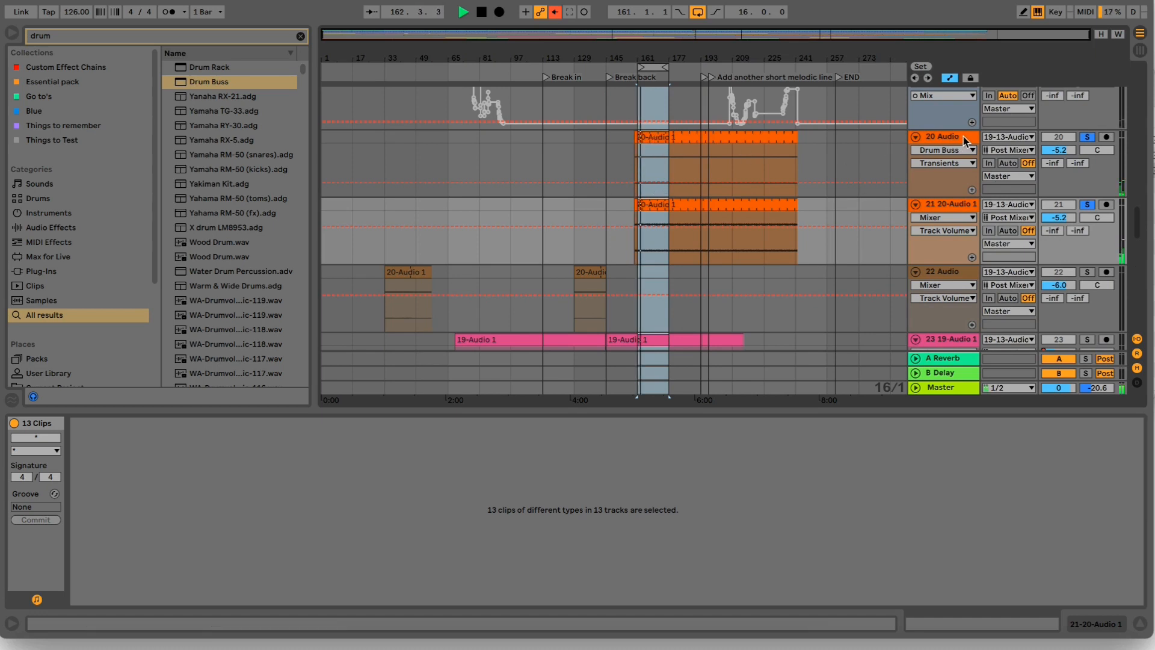
left_click(710, 131)
left_click(666, 139)
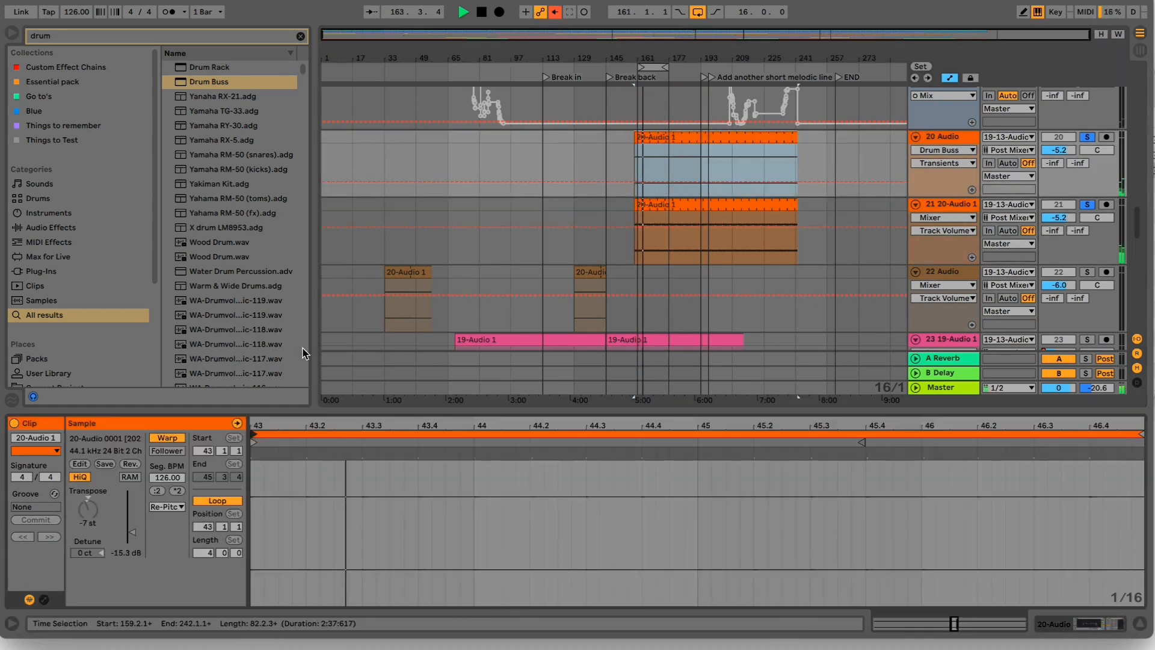
left_click_drag(1059, 150, 1059, 162)
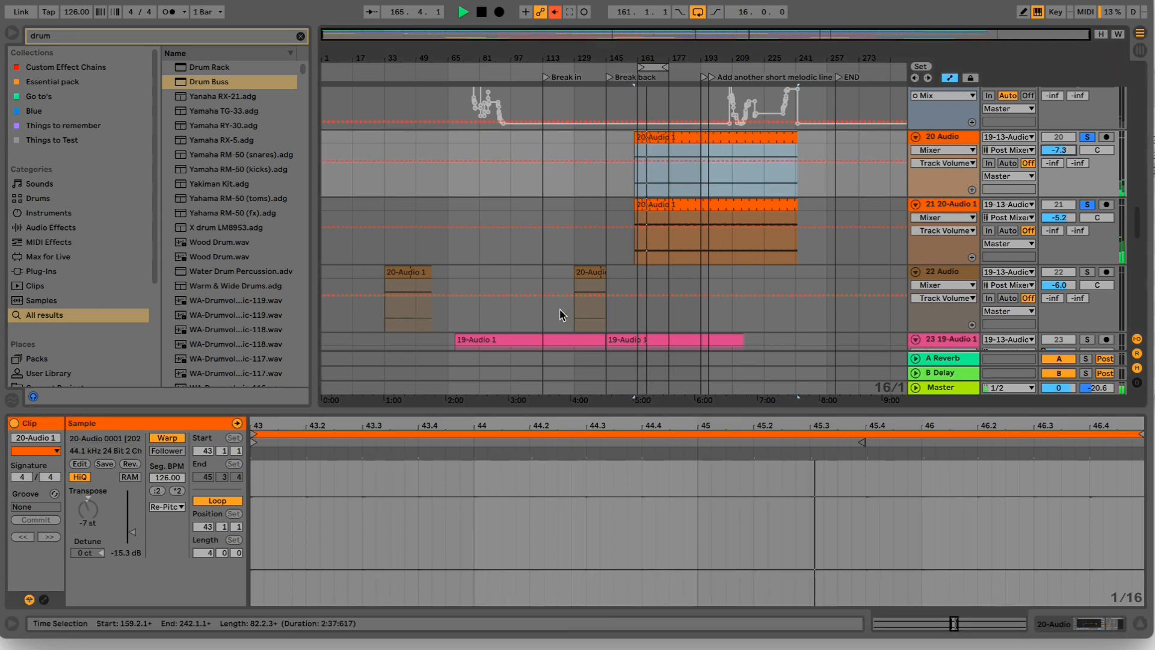
- Move the start and loop start of track 21's 20-Audio 1 clip to 1.4.2
left_click(722, 207)
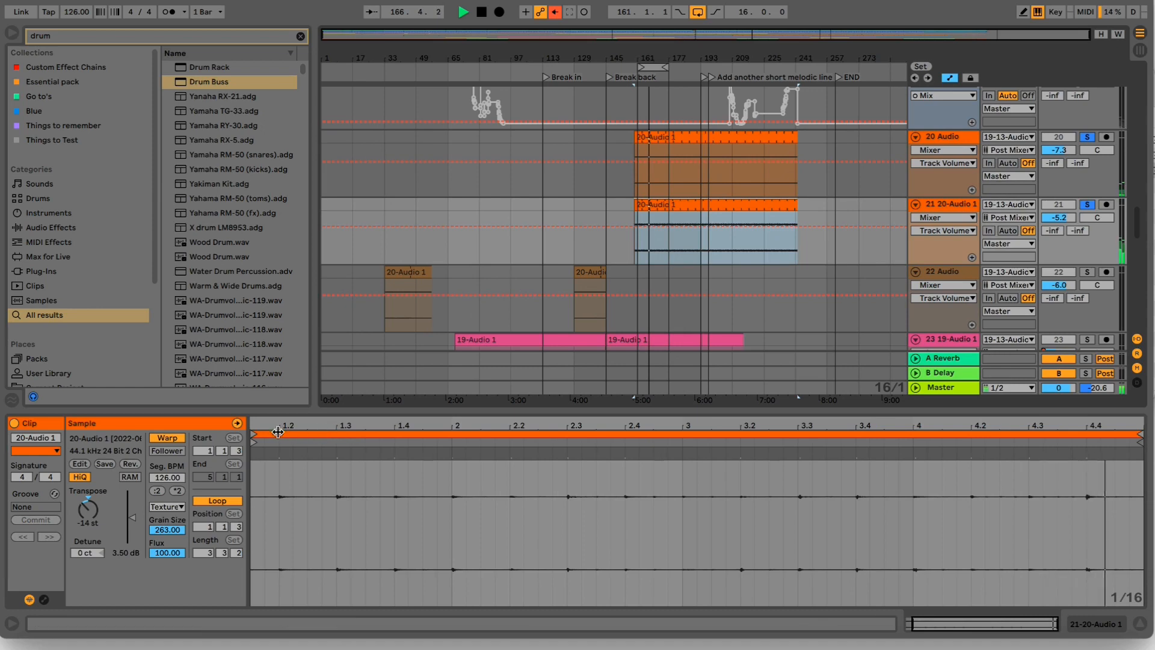
mouse_move(282, 435)
left_mouse_down()
mouse_move(443, 448)
mouse_move(432, 448)
left_mouse_up()
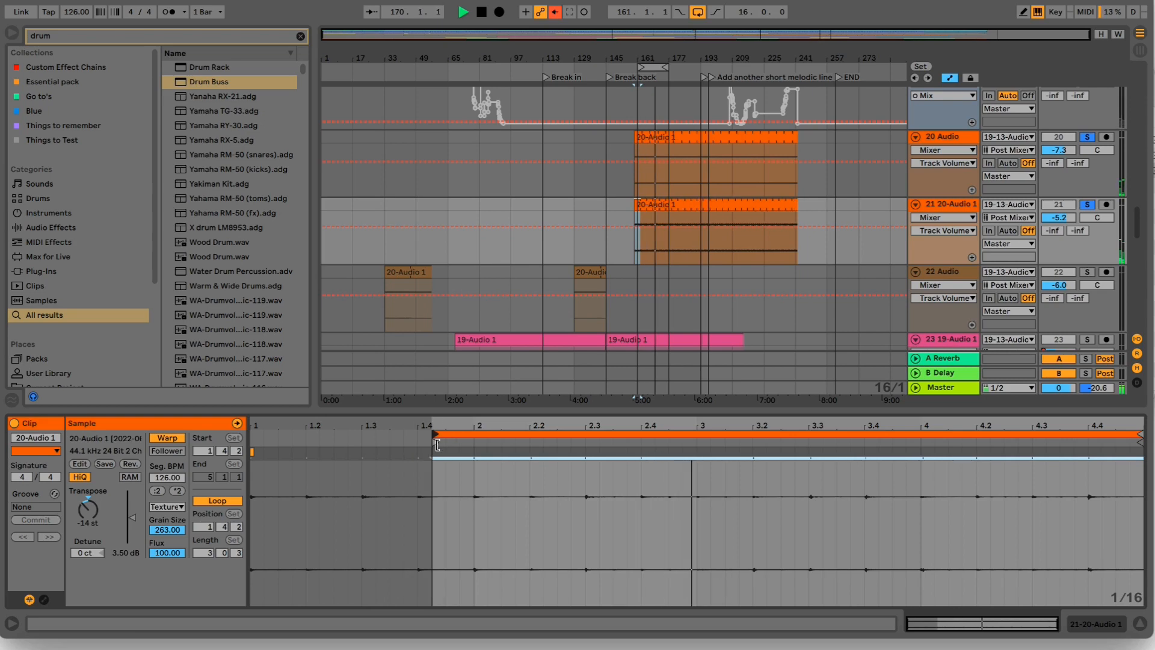
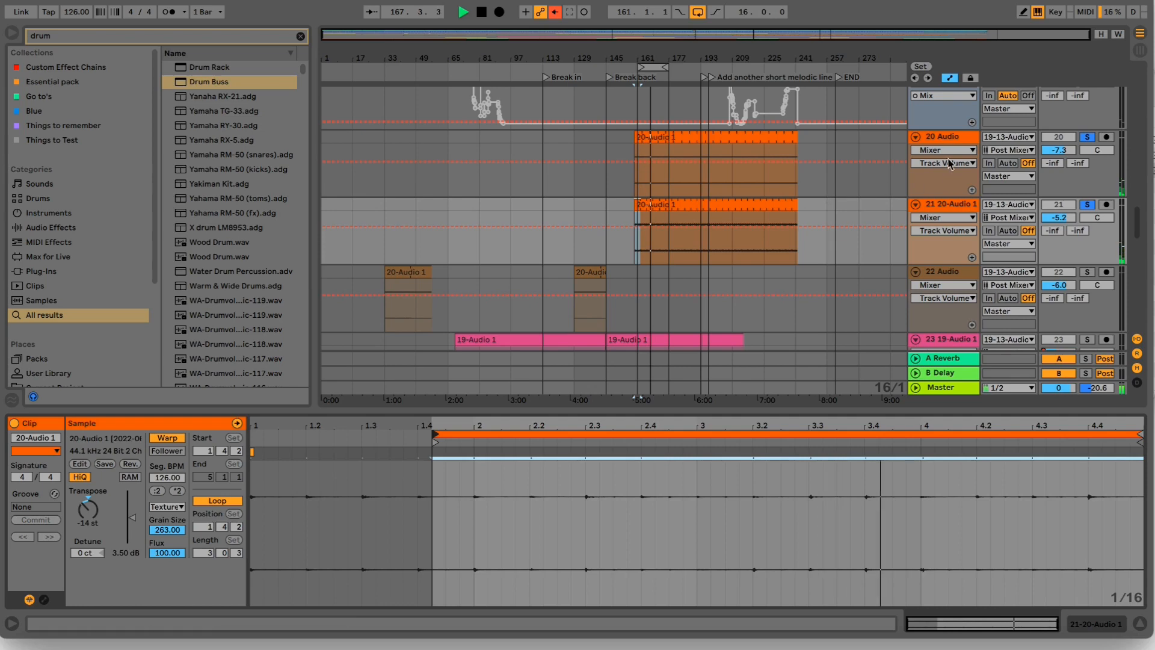
- Group tracks 20 and 21, the two 20-Audio 1 texture tracks, into one group track
left_click(951, 183)
left_click(940, 209)
key("super+g")
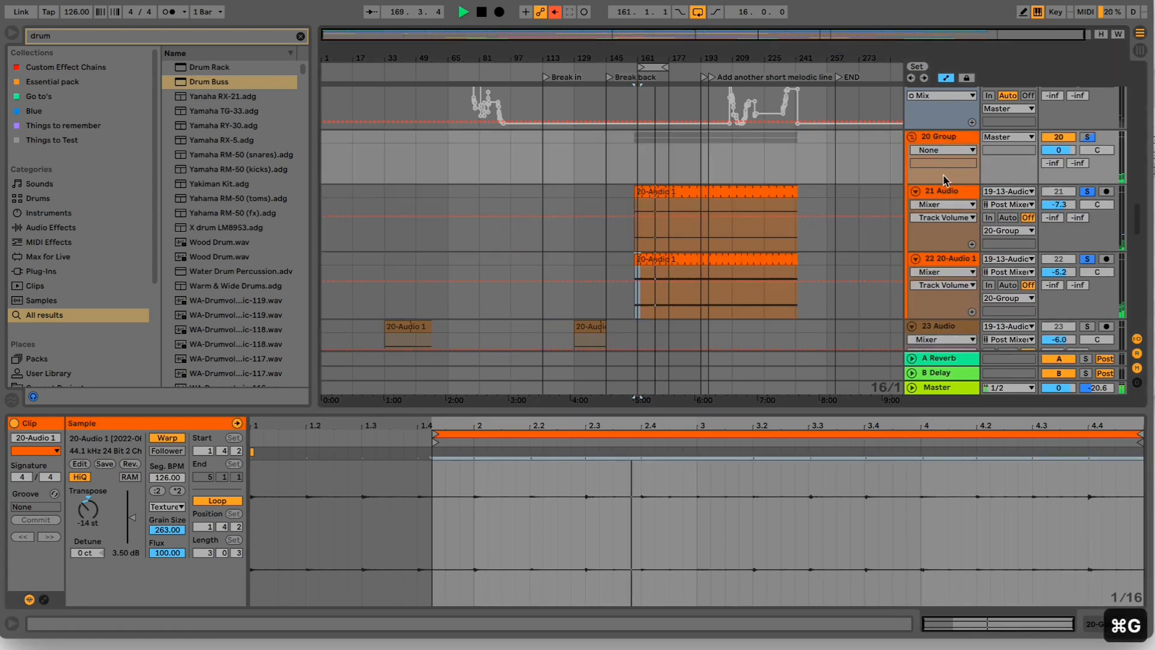
- Fold 20 Group and insert a new audio track directly beneath it
left_click(939, 140)
left_click(912, 137)
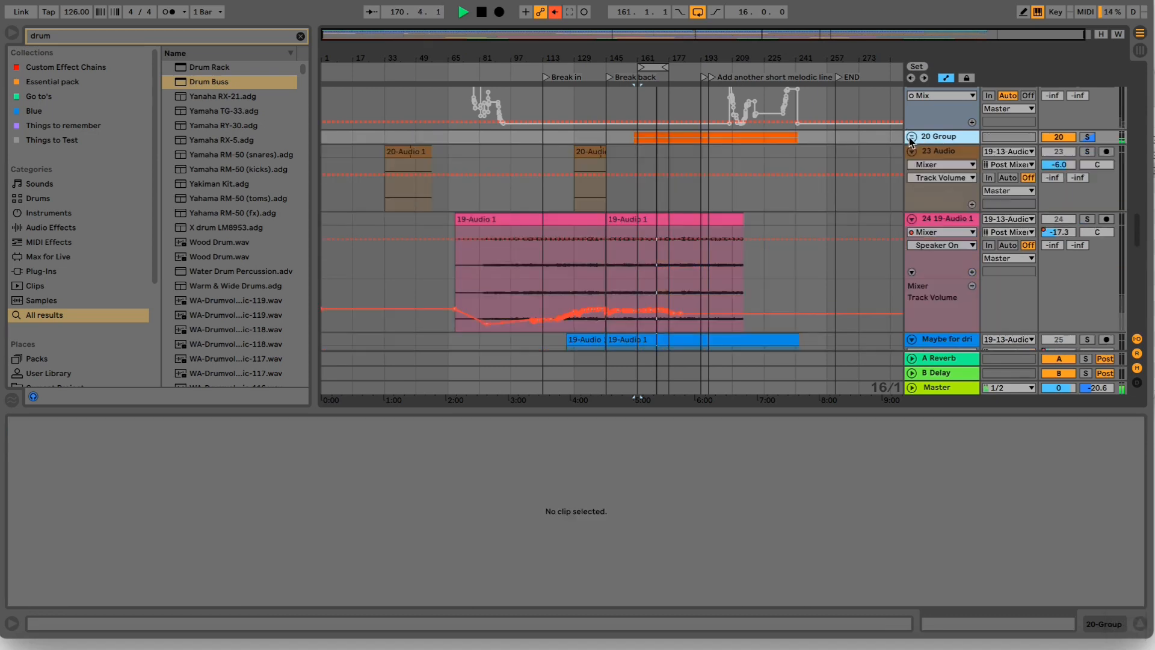
key("super+t")
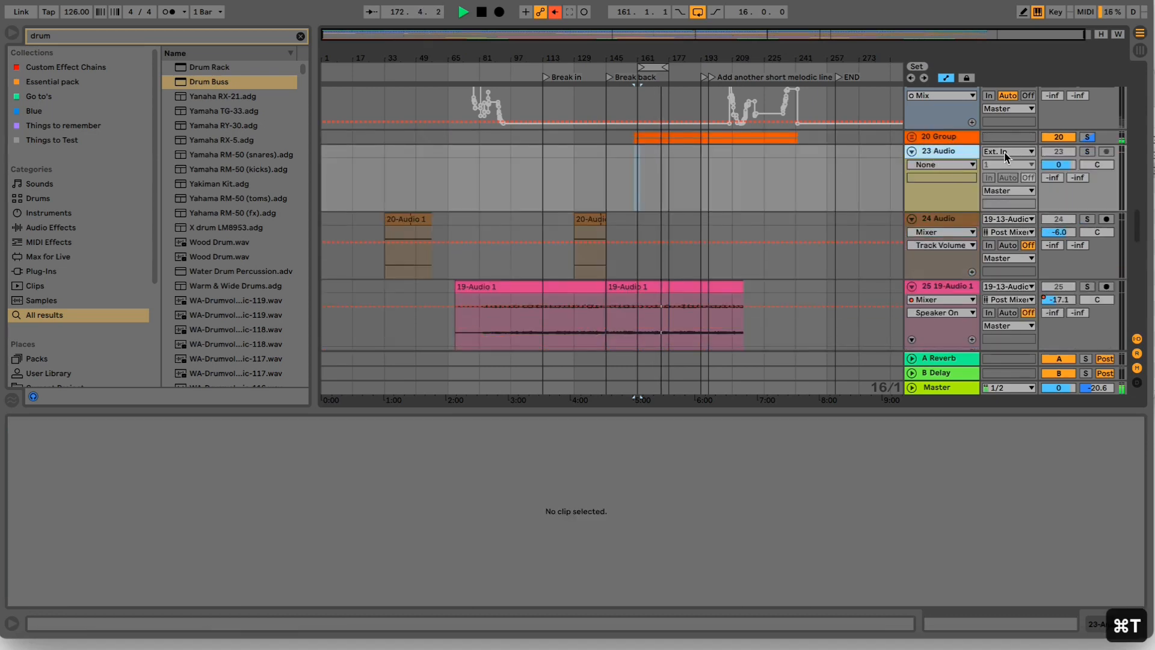
left_click(1007, 154)
left_click(1006, 160)
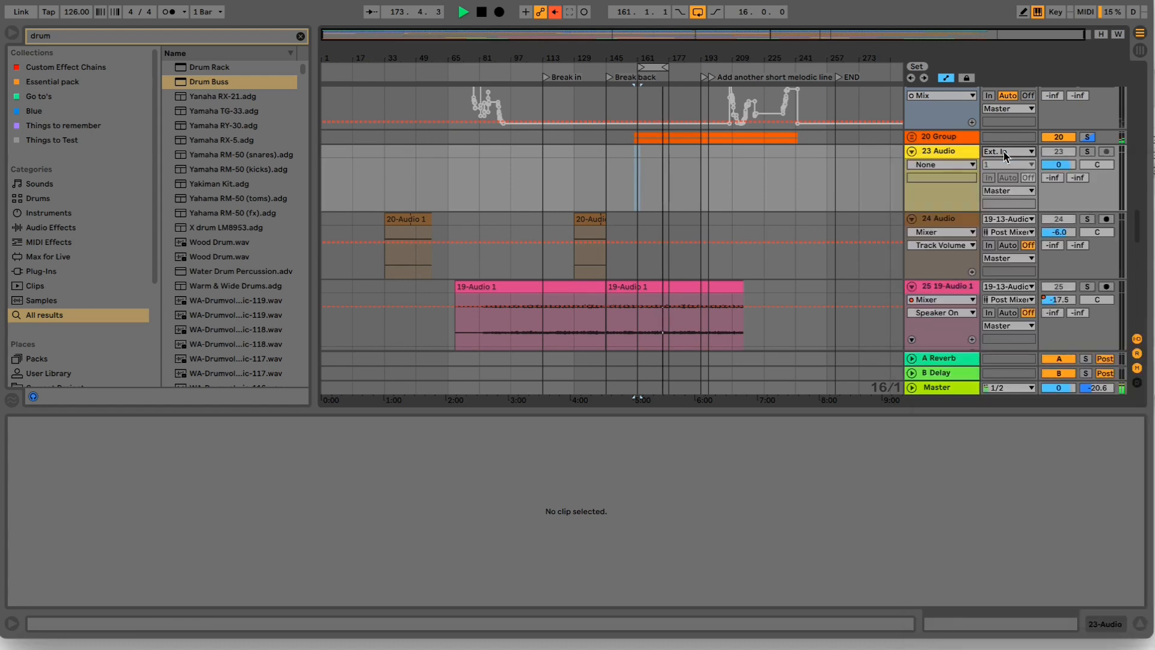
- Unfold 20 Group and load HIHAT Filler Machine on track 21 and Swirly hihats on track 22 from the Essential pack collection
left_click(916, 138)
left_click(912, 137)
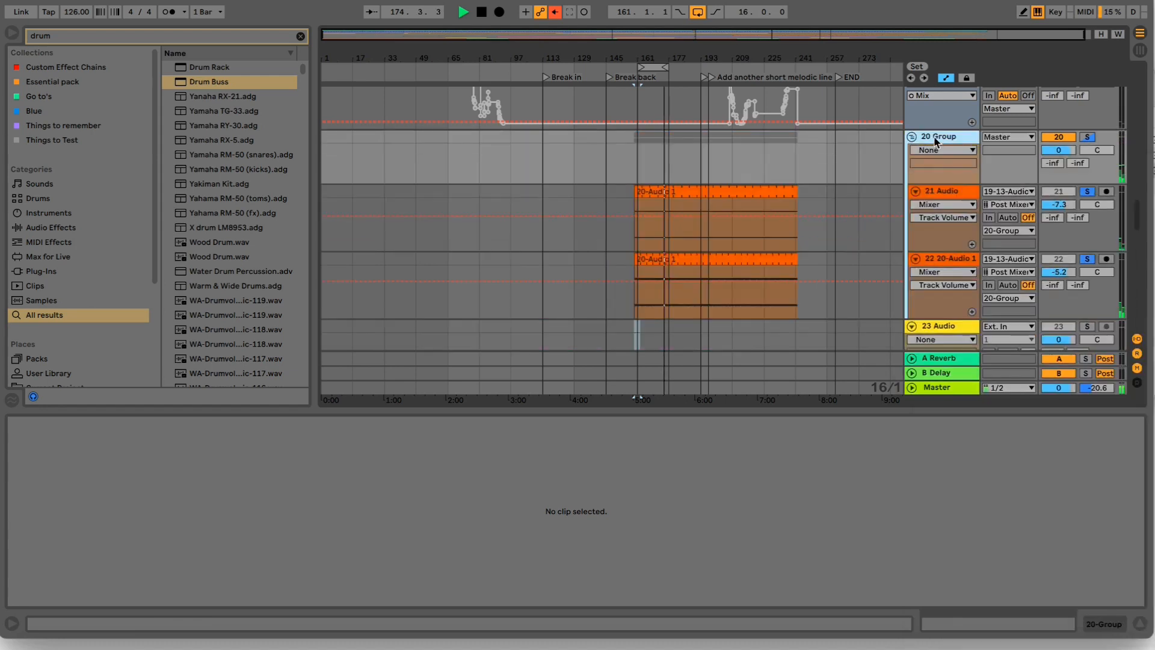
left_click(947, 190)
left_click(302, 37)
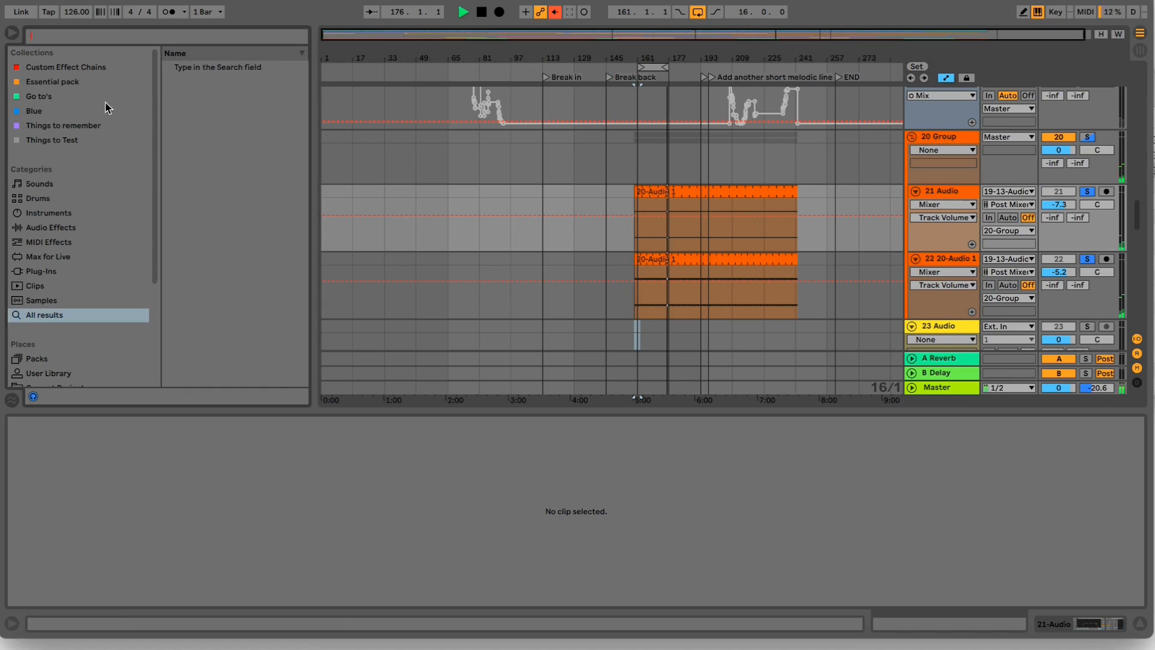
left_click(53, 81)
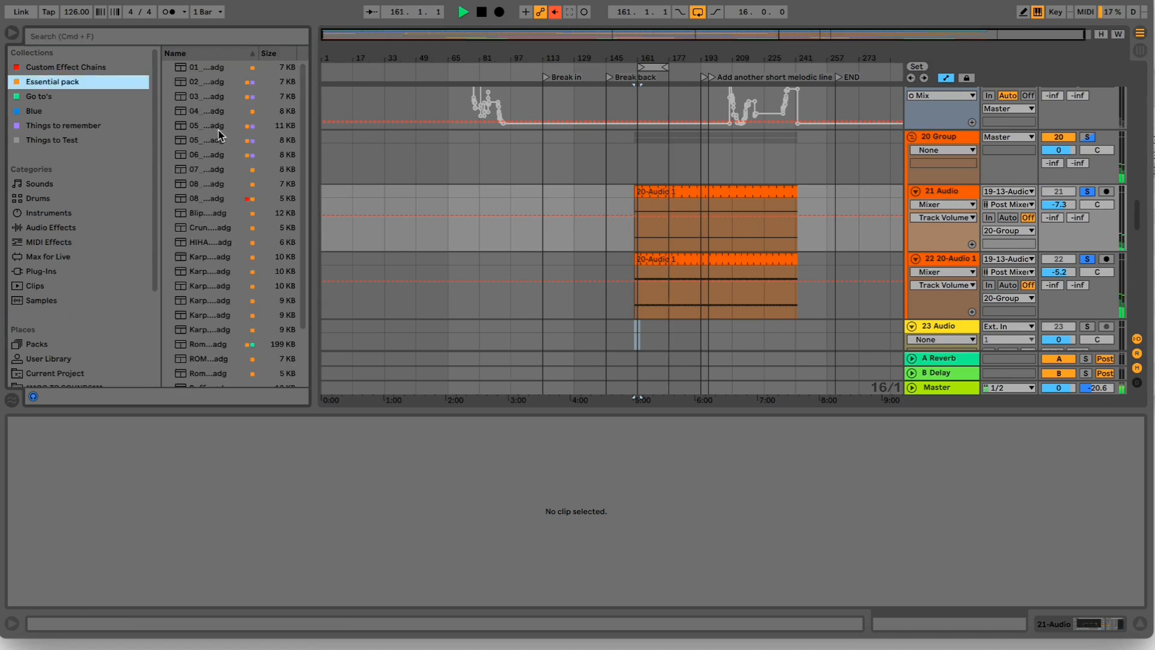
left_click_drag(310, 124, 572, 124)
left_click_drag(225, 231, 685, 240)
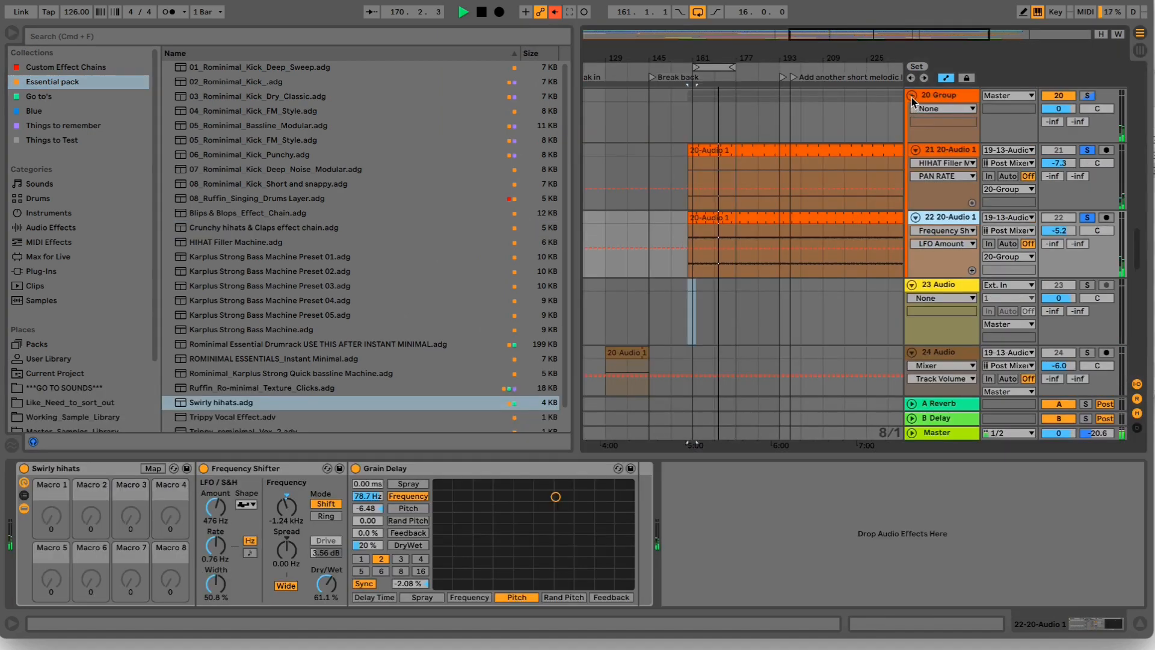
- Search the audio effects for "echo" and add the Echo device to 20 Group
left_click(943, 96)
left_click(525, 36)
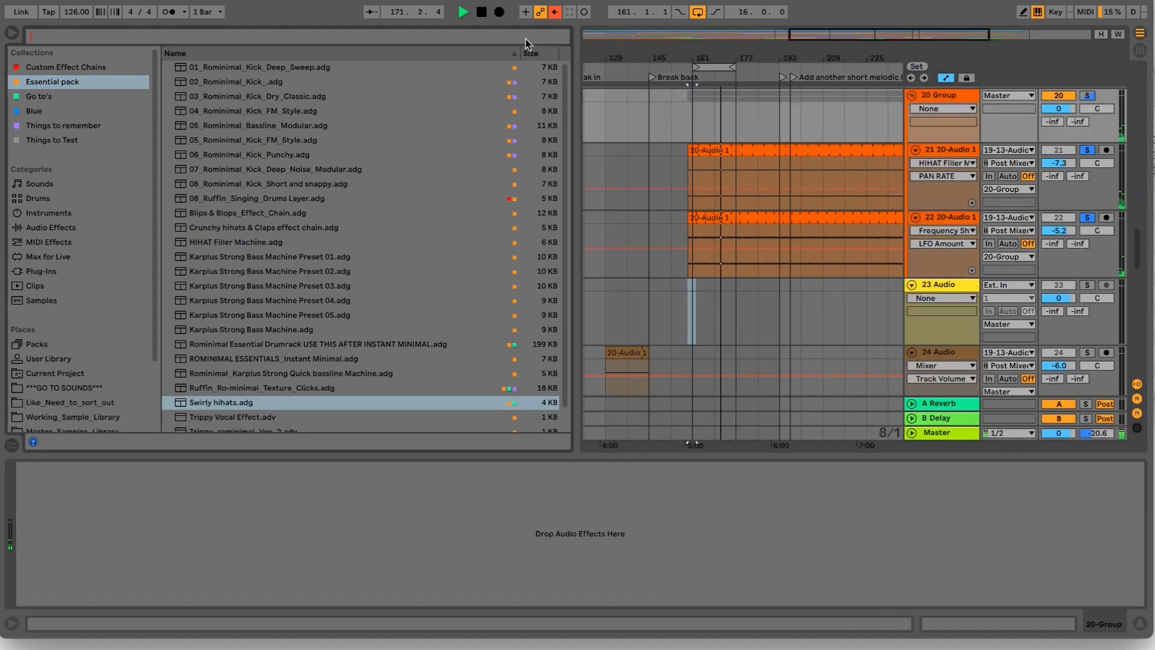
type("echo")
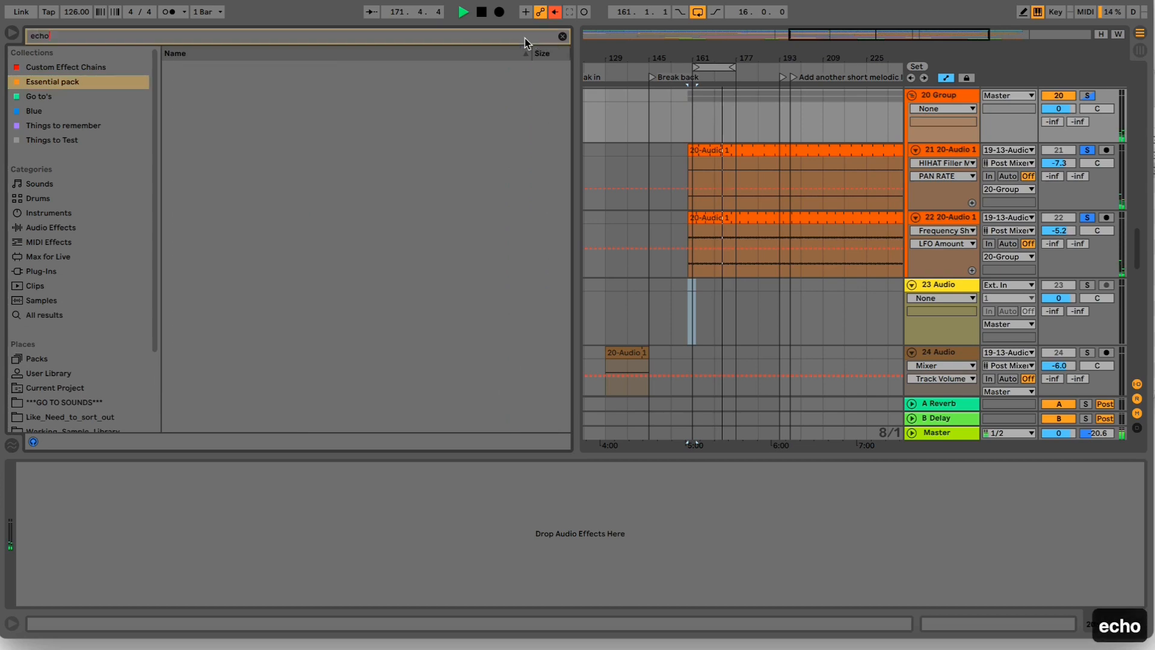
left_click(60, 316)
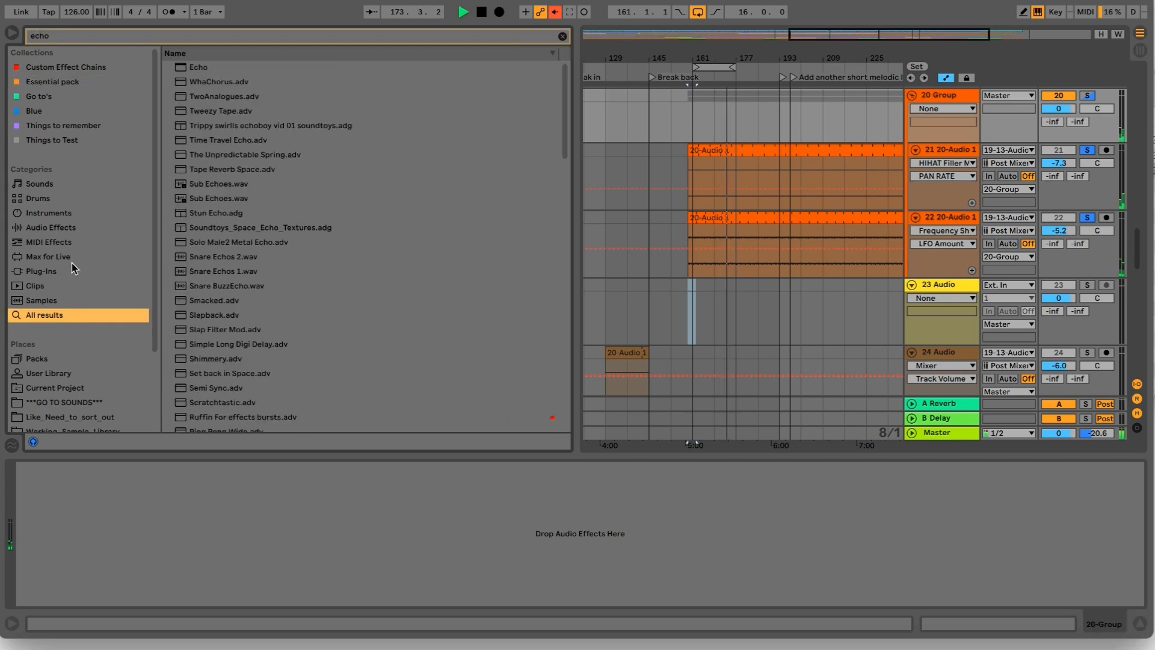
left_click(51, 228)
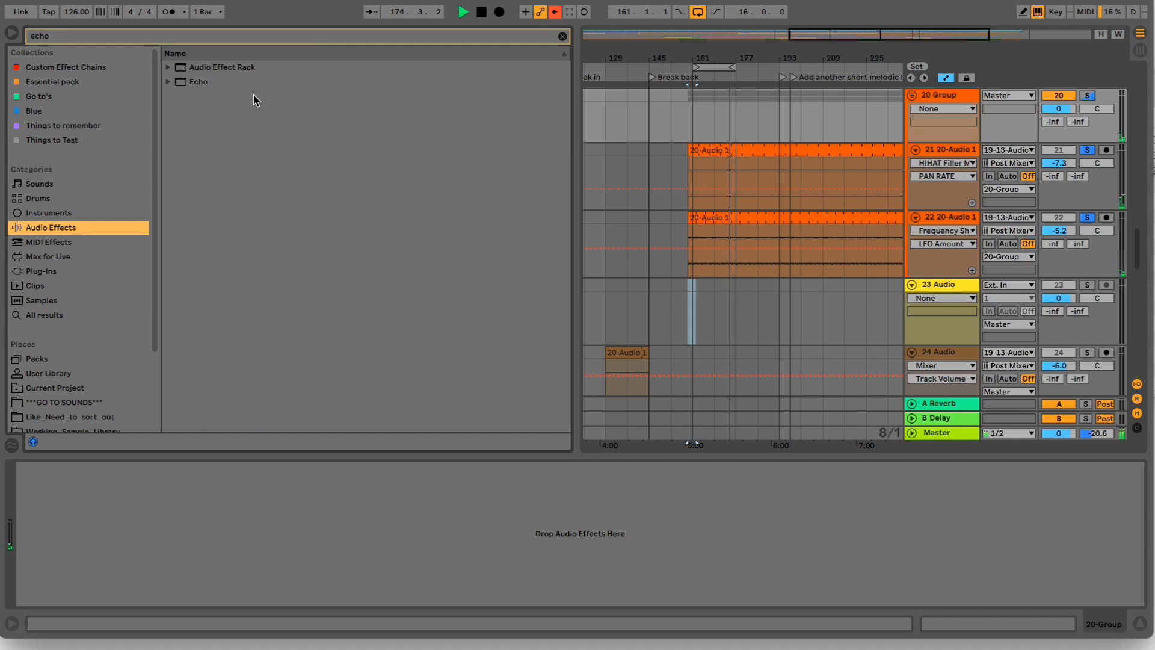
left_click_drag(202, 83, 849, 107)
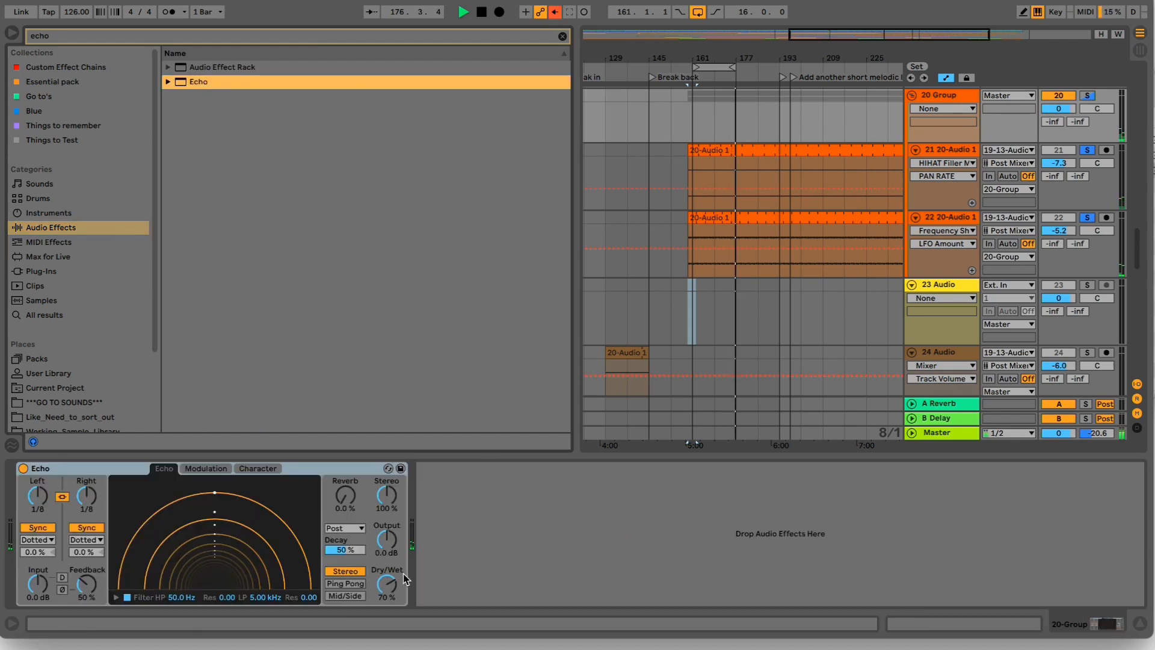
- Unlink Echo's channels, switch both delays to Time at 15.8 ms left and 76.2 ms right, and set feedback 36% and dry/wet 60%
left_click(62, 497)
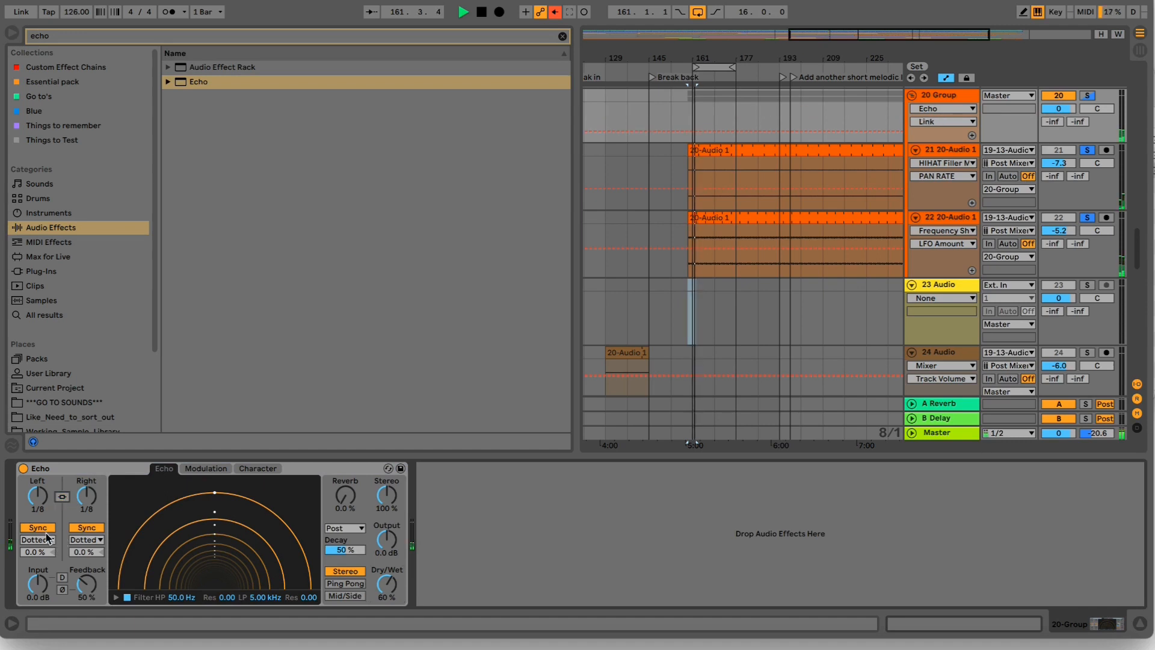
left_click(38, 527)
left_click(87, 527)
left_click_drag(92, 500, 92, 548)
left_click_drag(43, 496, 43, 551)
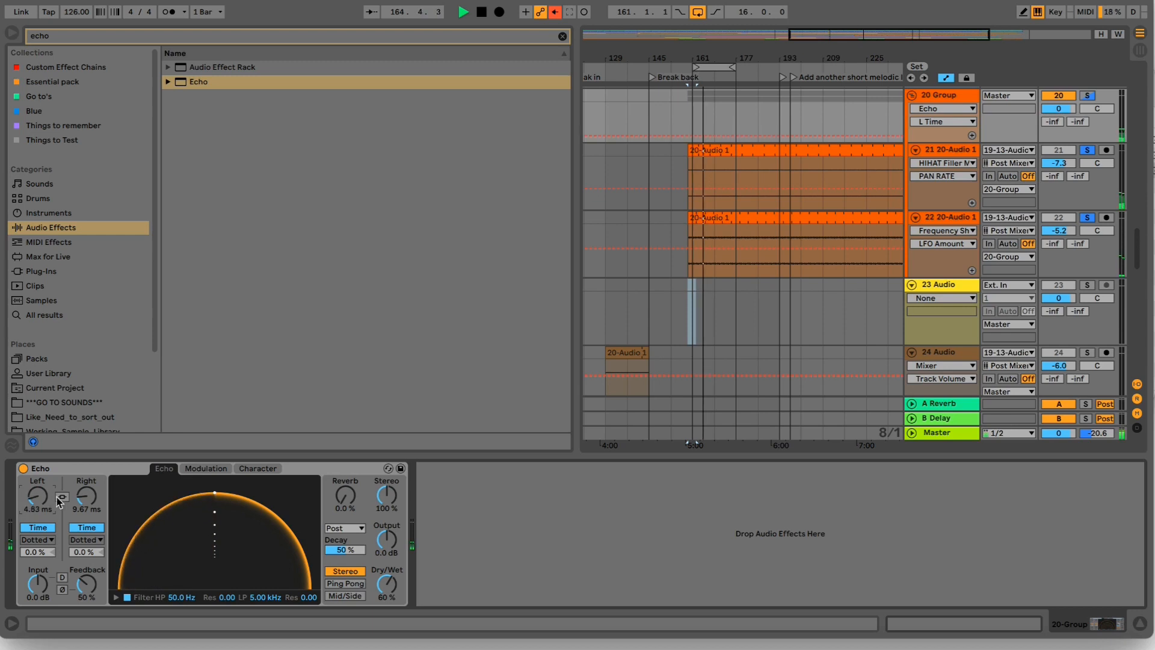
left_click_drag(86, 495, 39, 503)
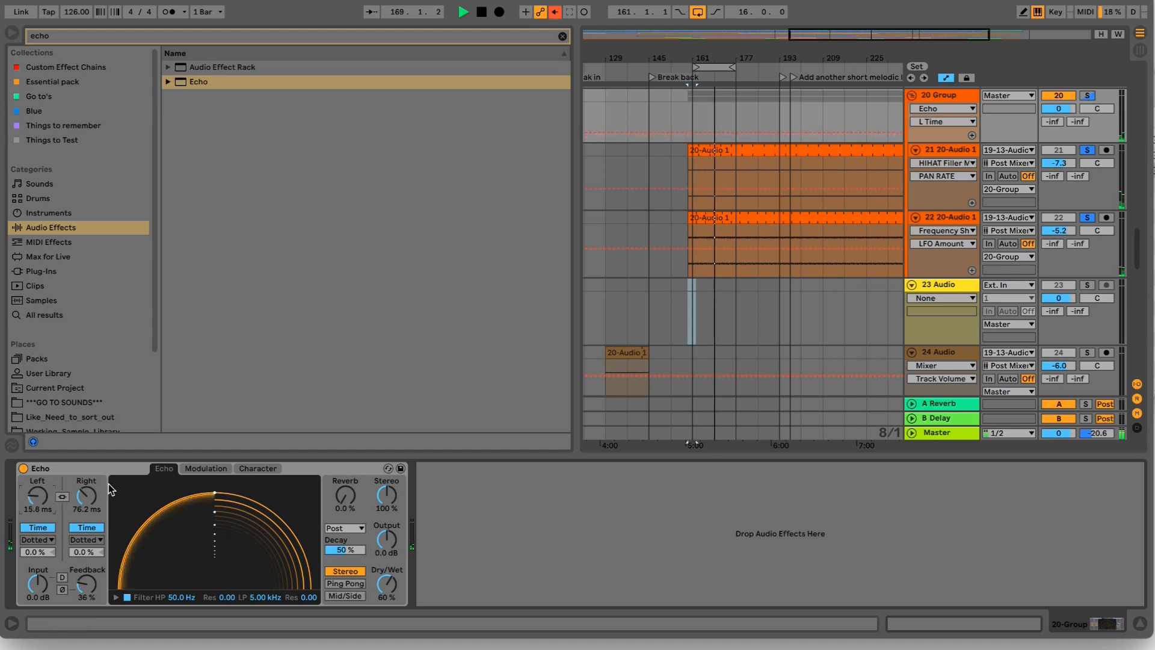
- Search the whole library for "lfo" and place LFO.amxd after Echo on 20 Group
left_click(82, 467)
double_click(328, 39)
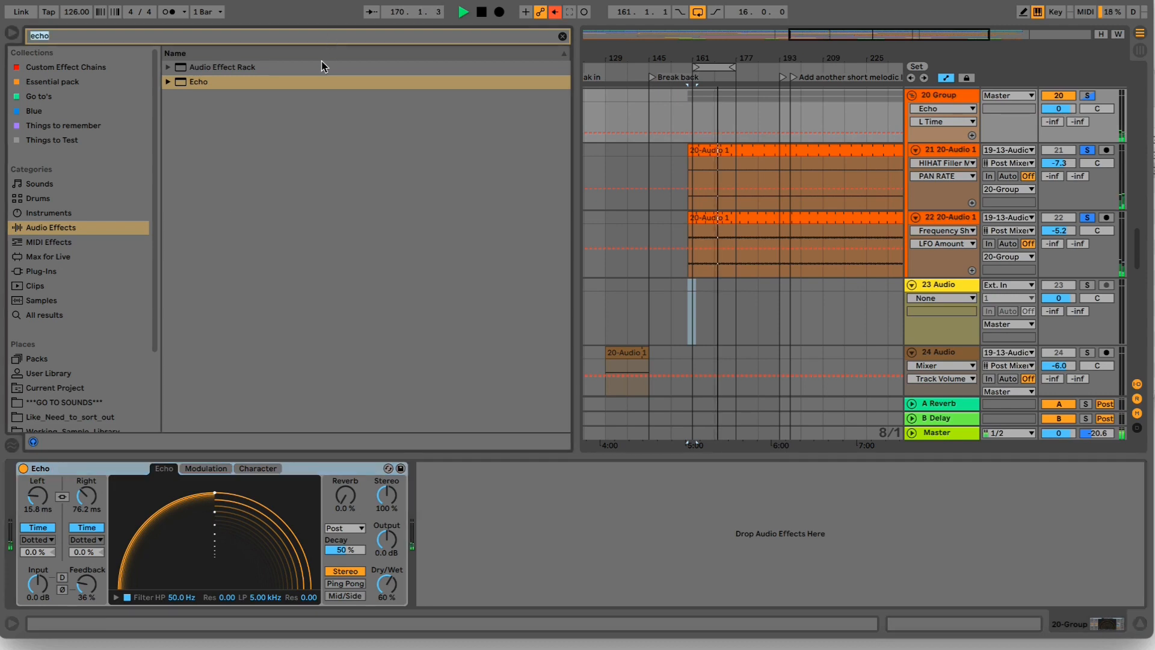
type("lfo")
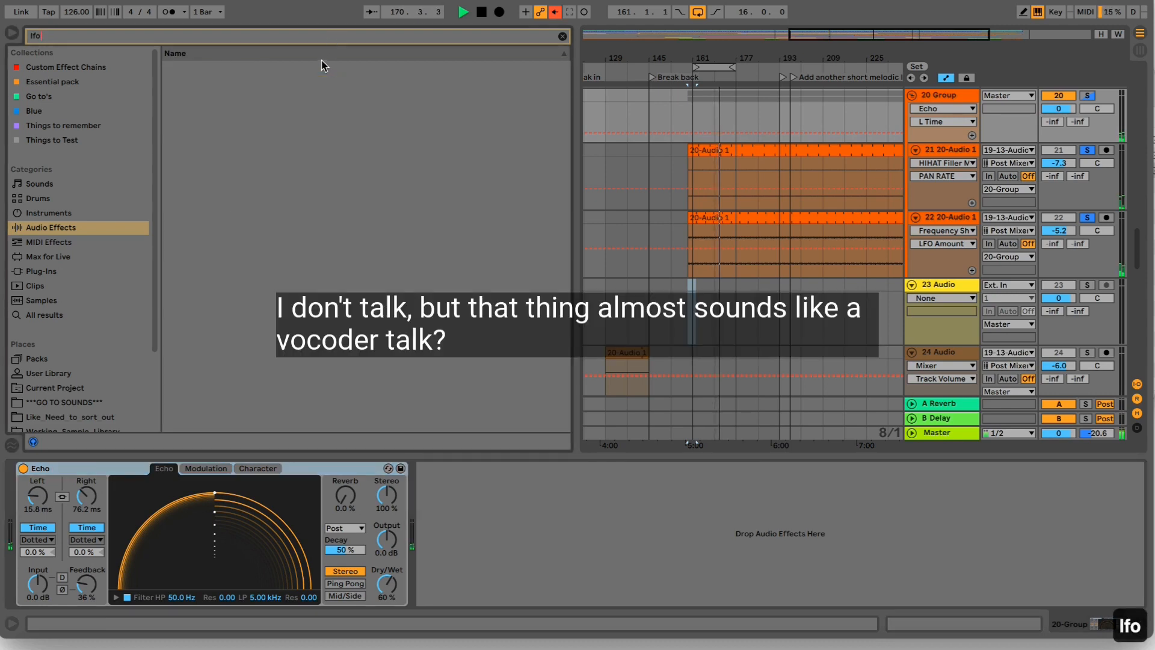
left_click(27, 317)
left_click(212, 111)
left_click_drag(212, 110, 455, 555)
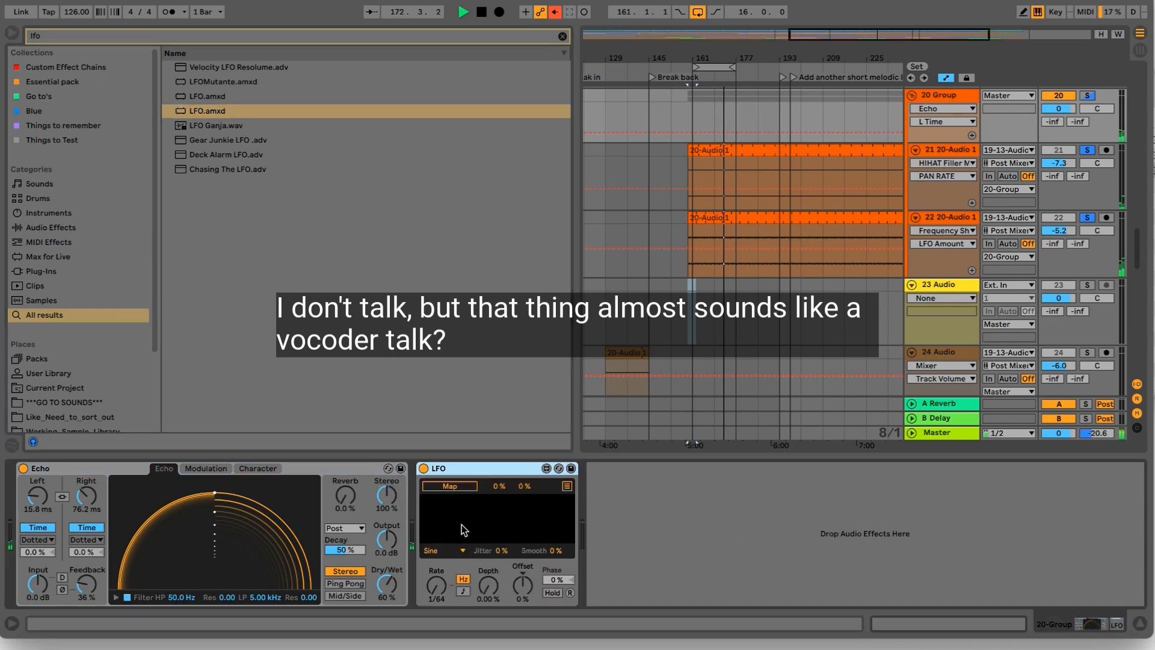
- Map the LFO to Echo's on/off switch, using the Random shape and a tempo-synced rate
left_click(23, 468)
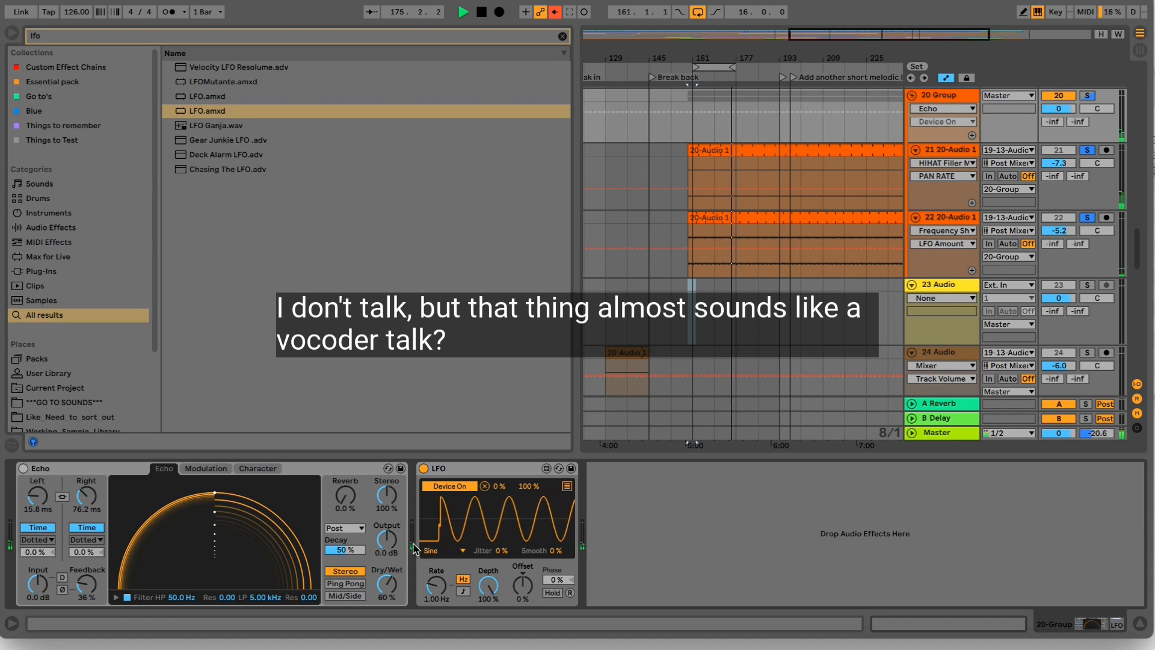
left_click(444, 551)
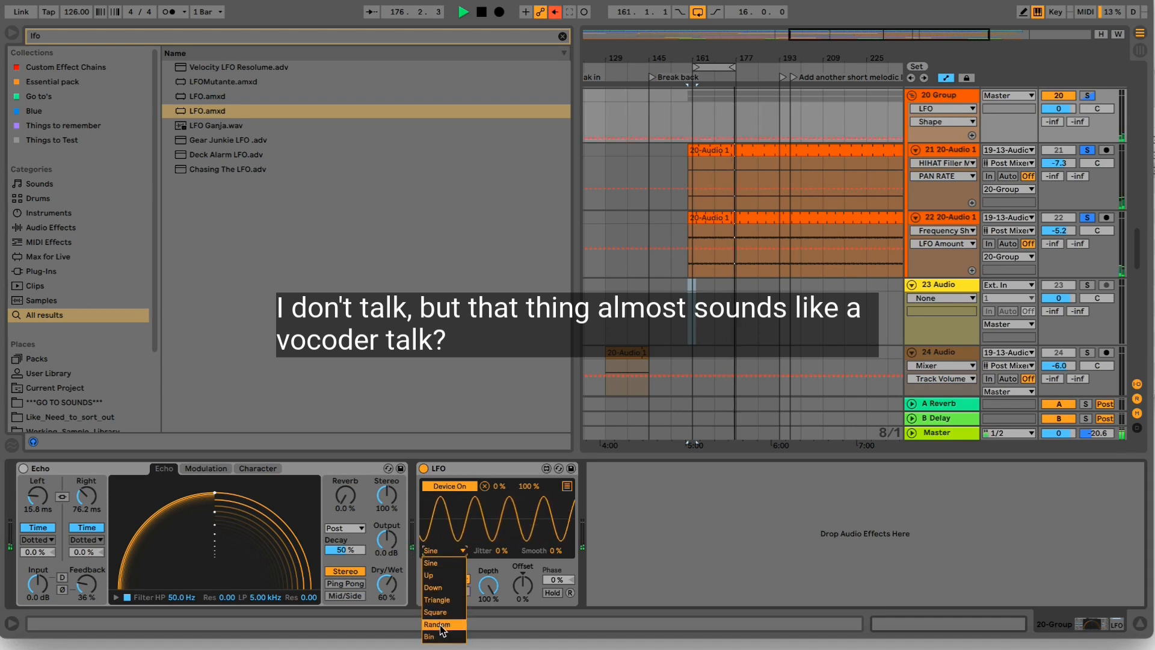
left_click(437, 624)
left_click(462, 591)
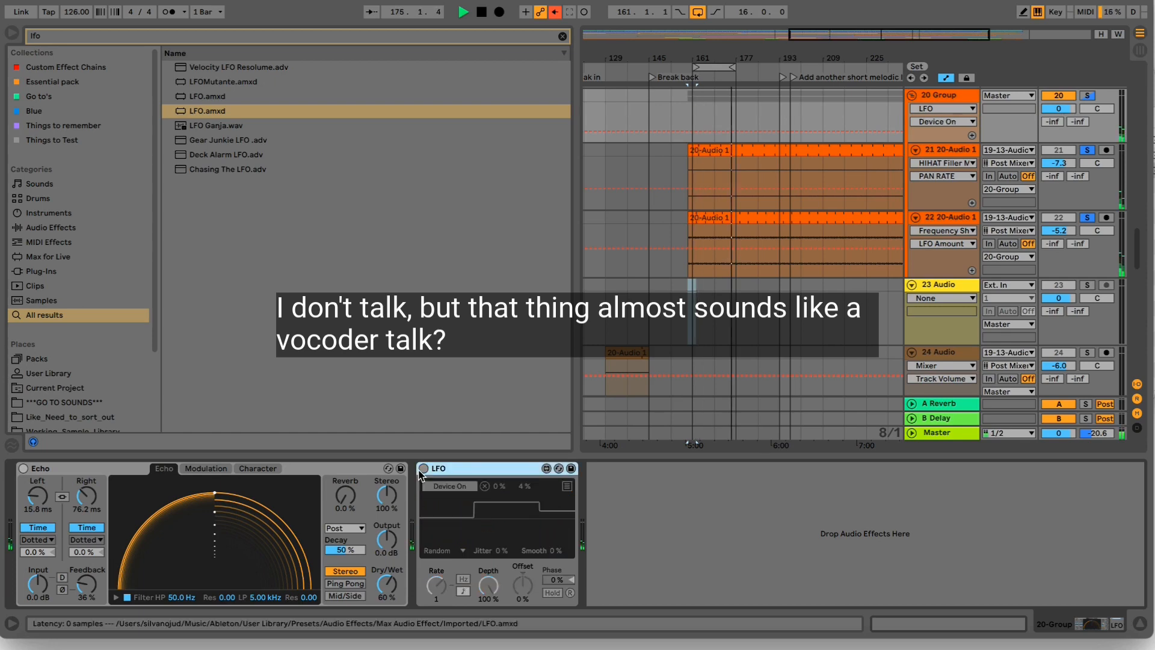
- Remap the LFO from Echo's on/off switch to its Dry/Wet, with a 35% maximum and a rate of 1/2
left_click(424, 469)
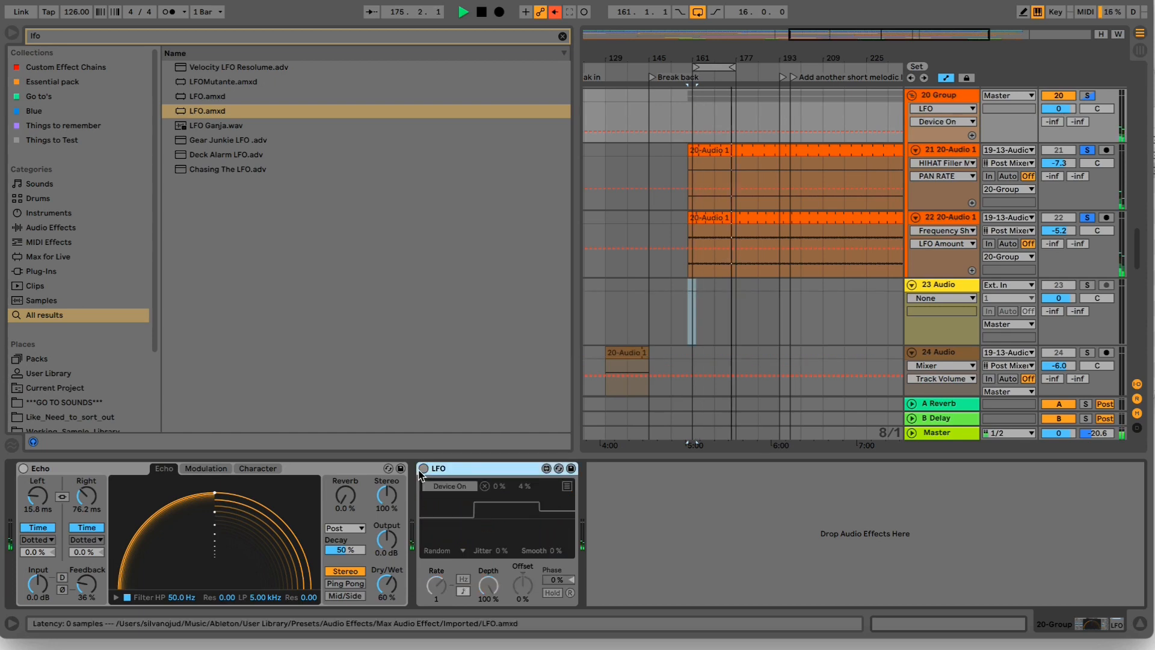
left_click(485, 486)
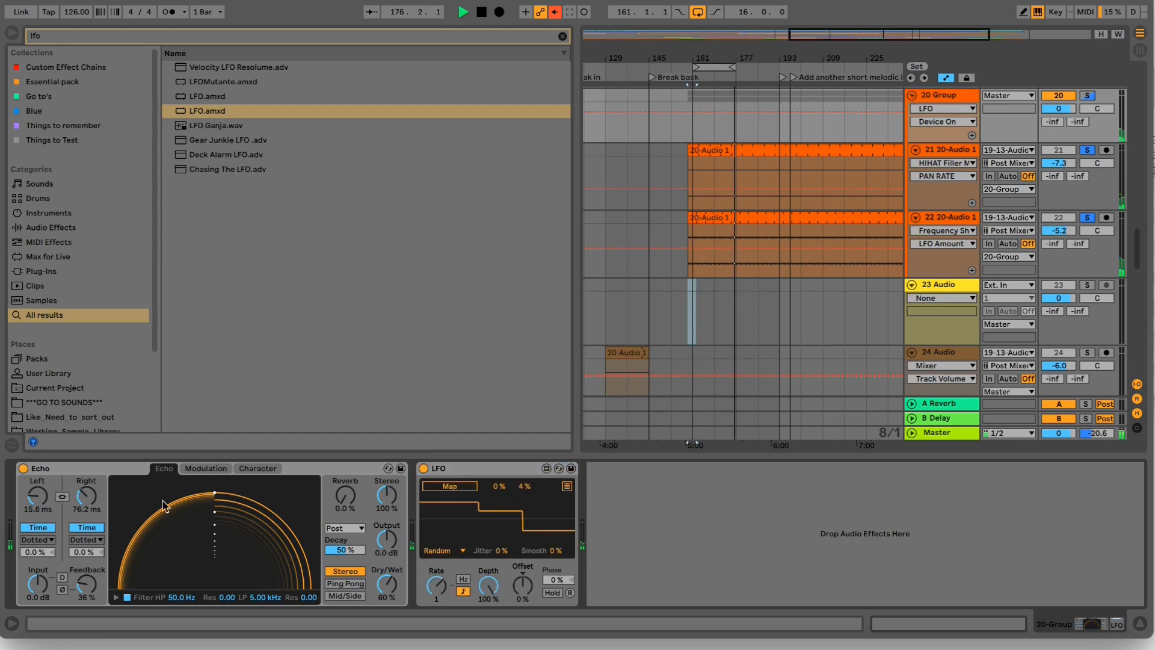
left_click(390, 585)
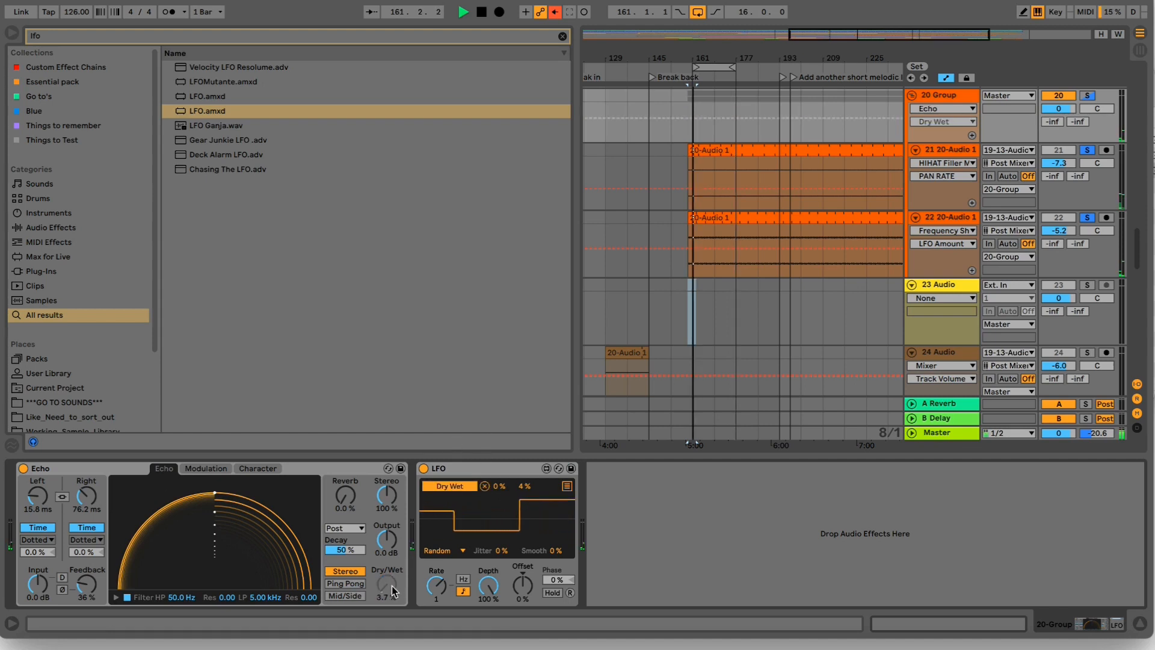
mouse_move(525, 486)
left_mouse_down()
mouse_move(524, 463)
mouse_move(521, 491)
left_mouse_up()
left_click_drag(446, 584, 446, 586)
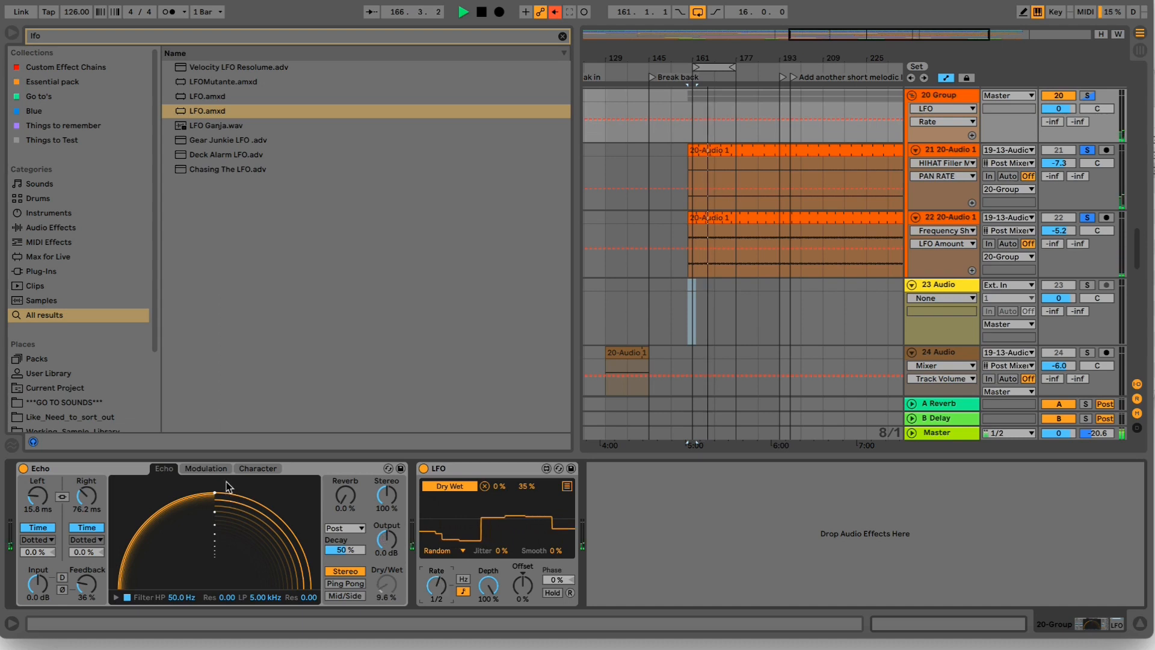
- Give Echo's modulation the stepped random waveform and enable its Noise with an amount of 23%
left_click(205, 468)
left_click(253, 542)
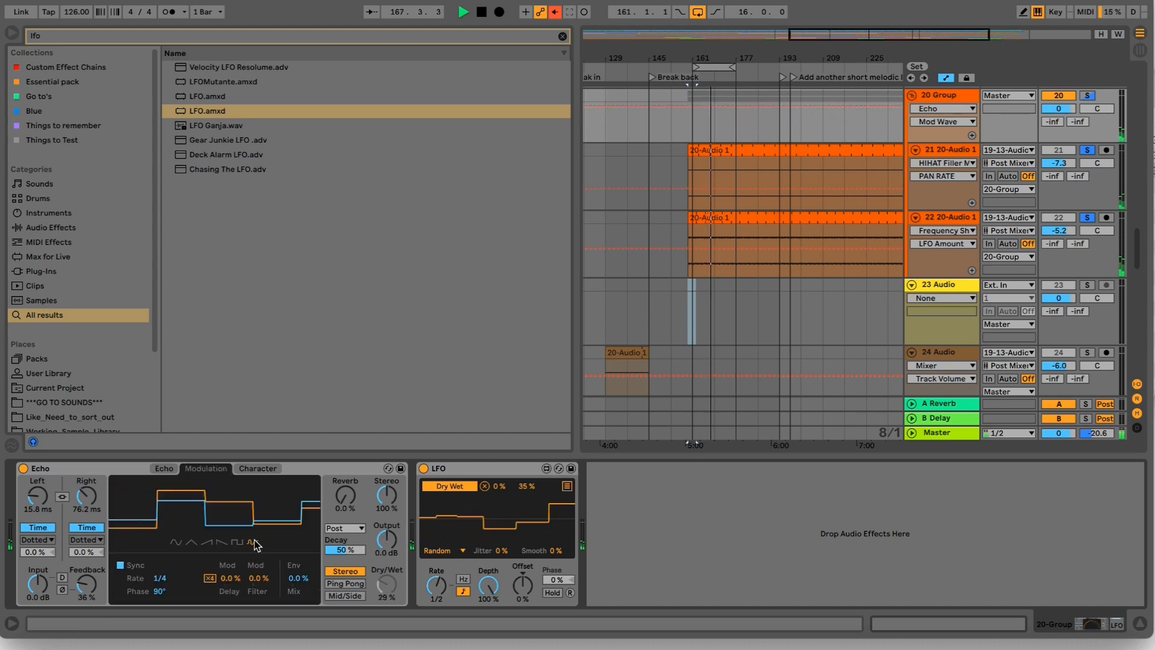
left_click(241, 472)
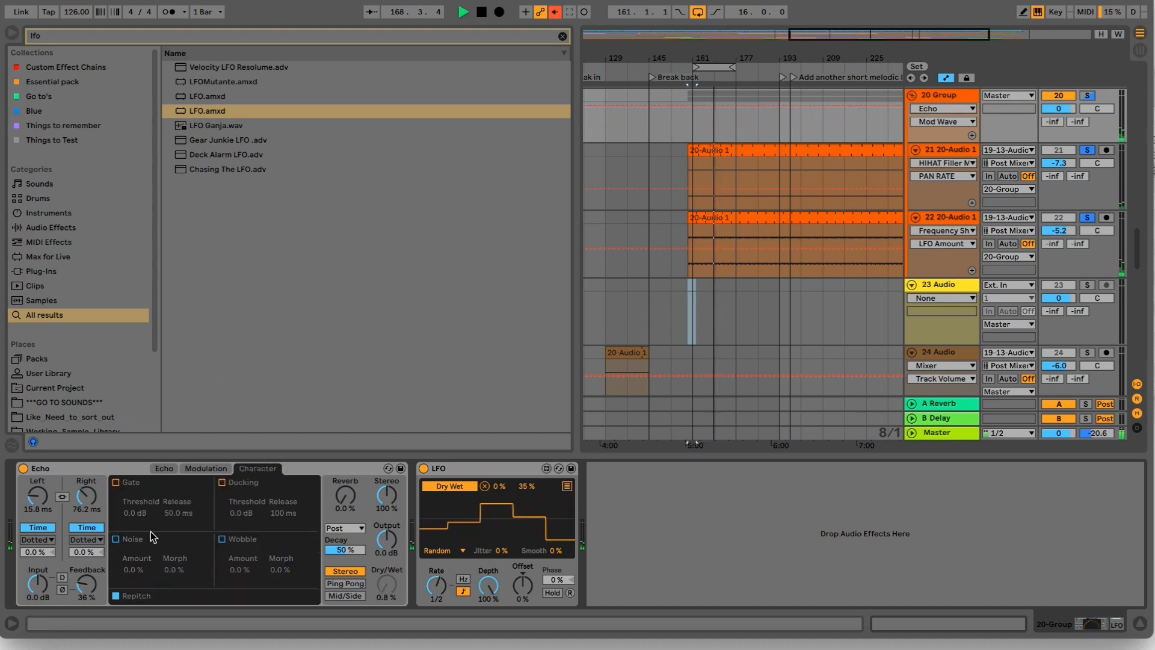
left_click_drag(133, 569, 132, 541)
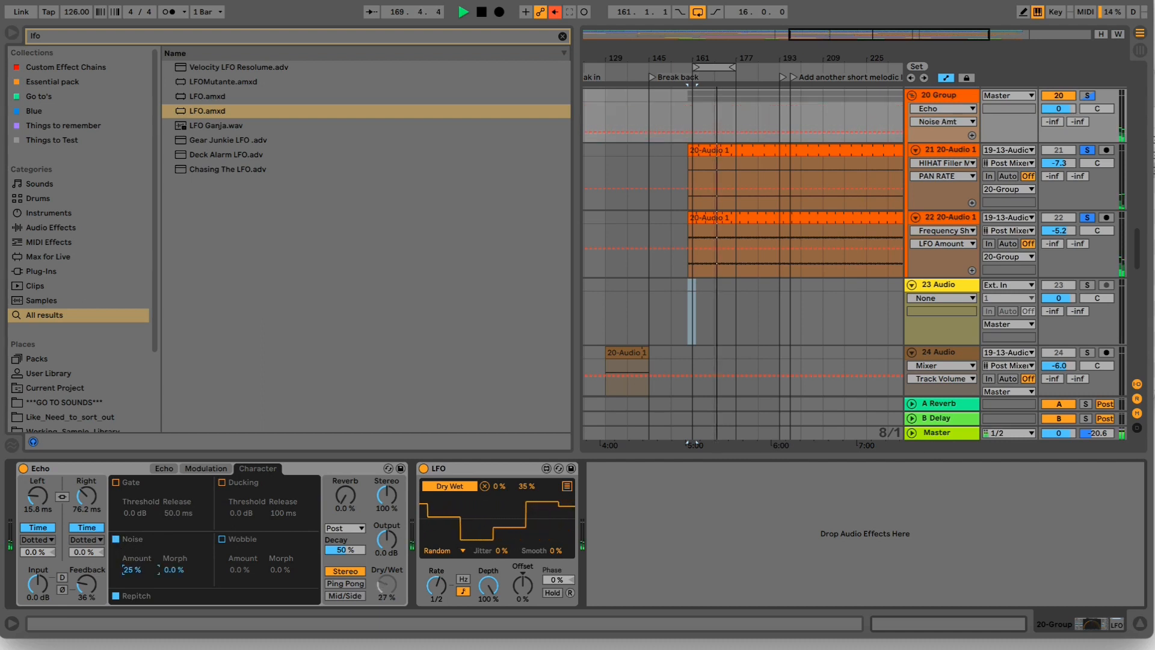
- Map the LFO also to Echo's Noise amount with a 7% maximum, and set Echo's right delay time to 39.5 ms
left_click(567, 485)
left_click(132, 569)
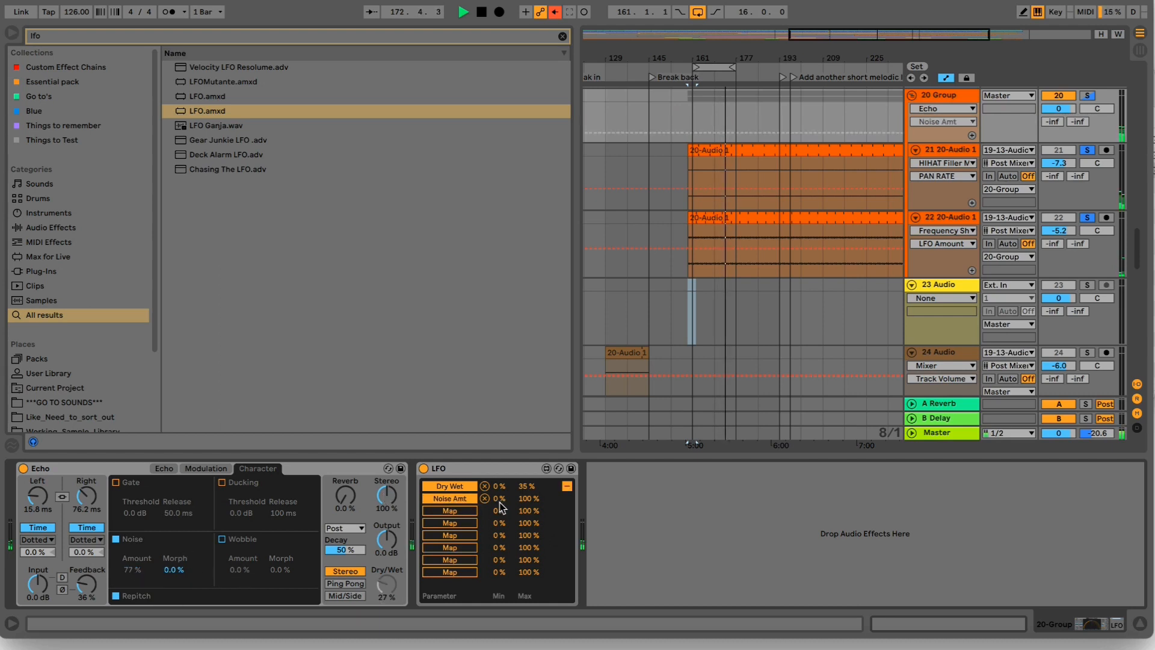
mouse_move(523, 499)
left_mouse_down()
mouse_move(523, 516)
mouse_move(527, 498)
left_mouse_up()
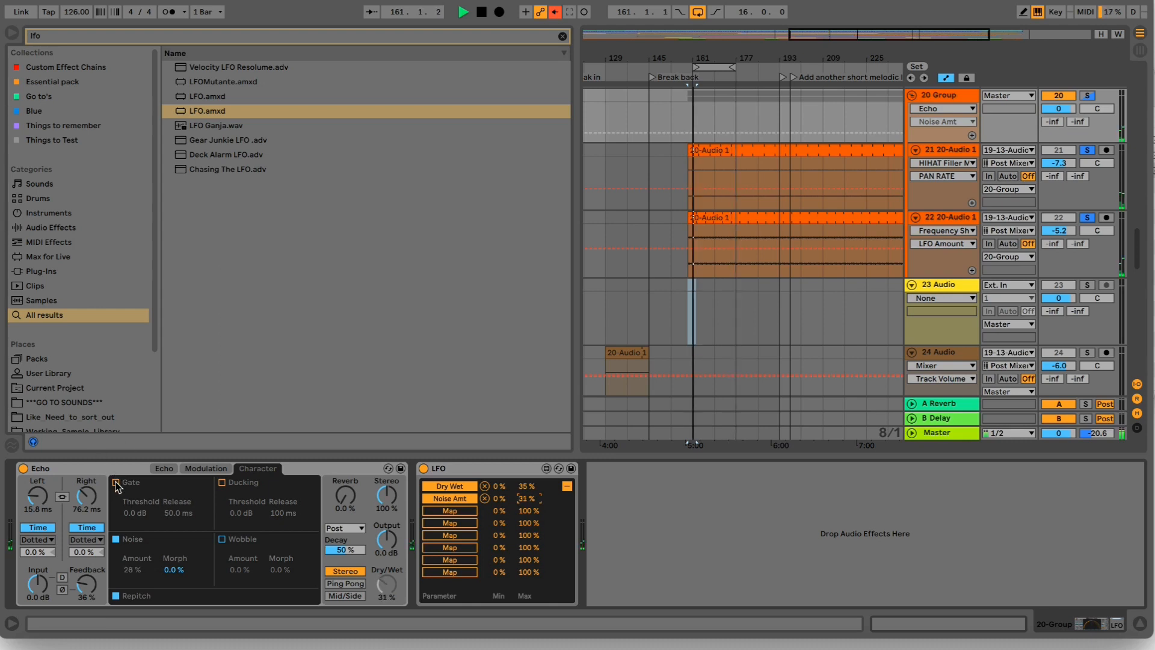
left_click_drag(527, 499, 527, 510)
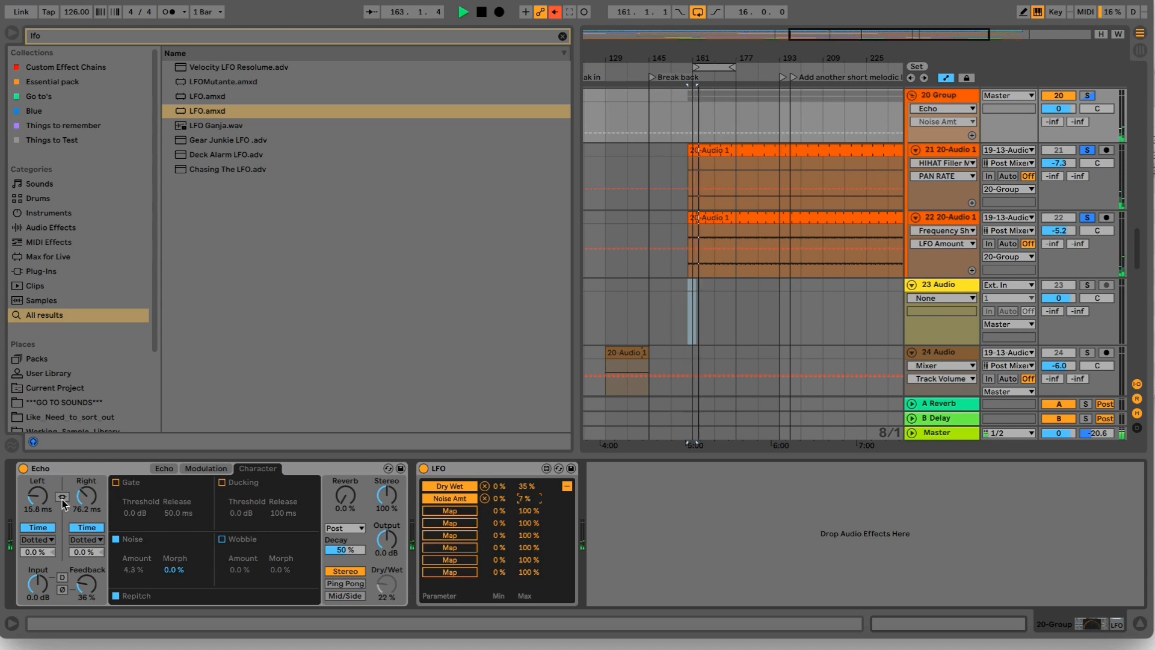
left_click_drag(82, 496, 82, 478)
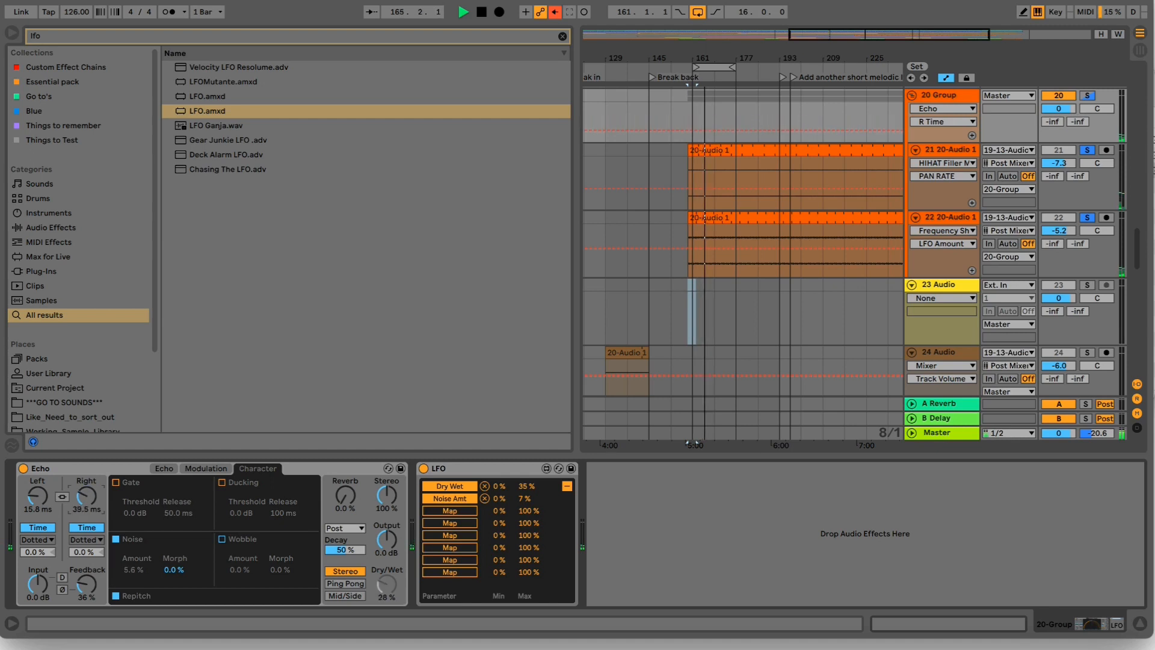
- Route the 20-Group into the 23 Audio track as its input, arm that track and start recording
left_click(976, 286)
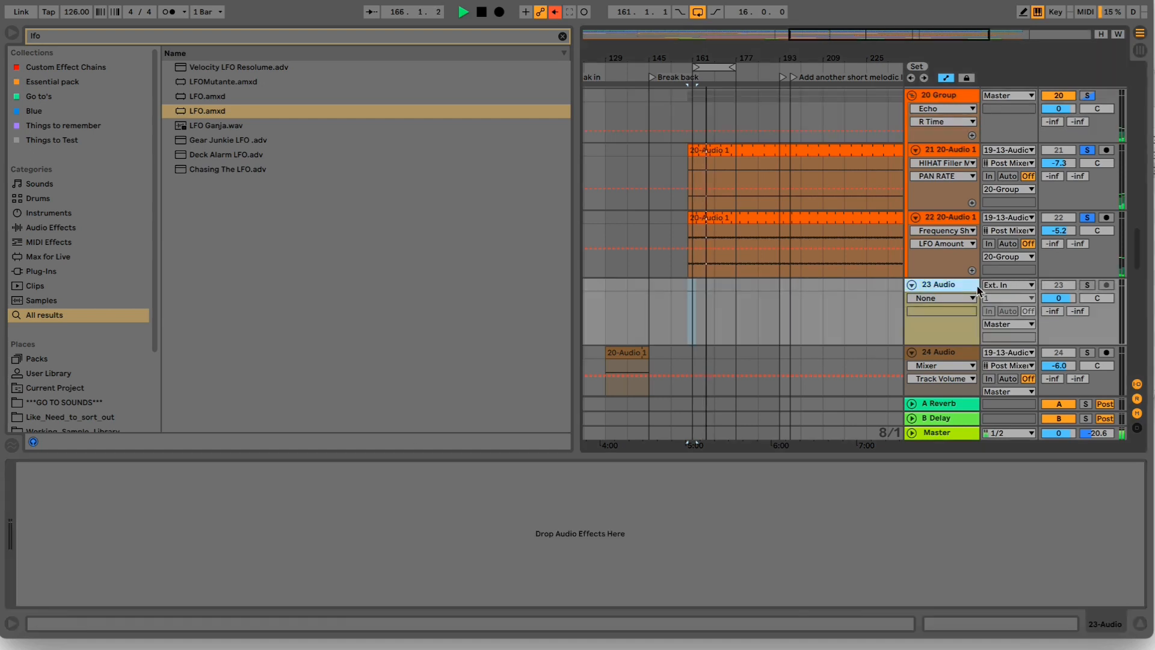
left_click(1021, 286)
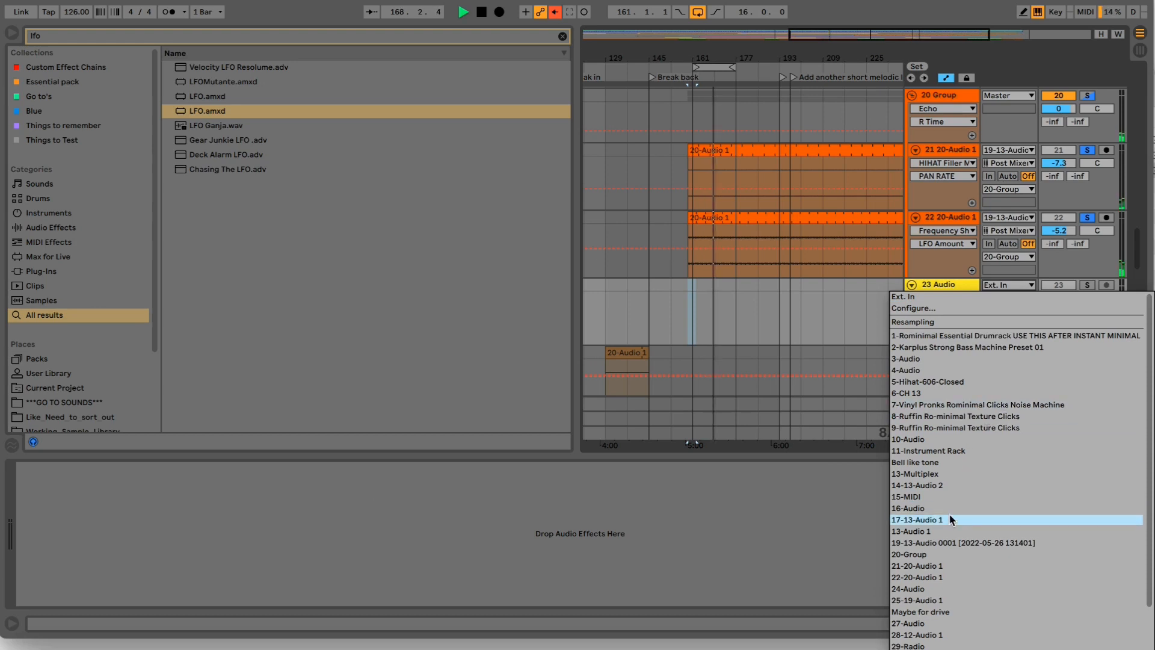
key("Return")
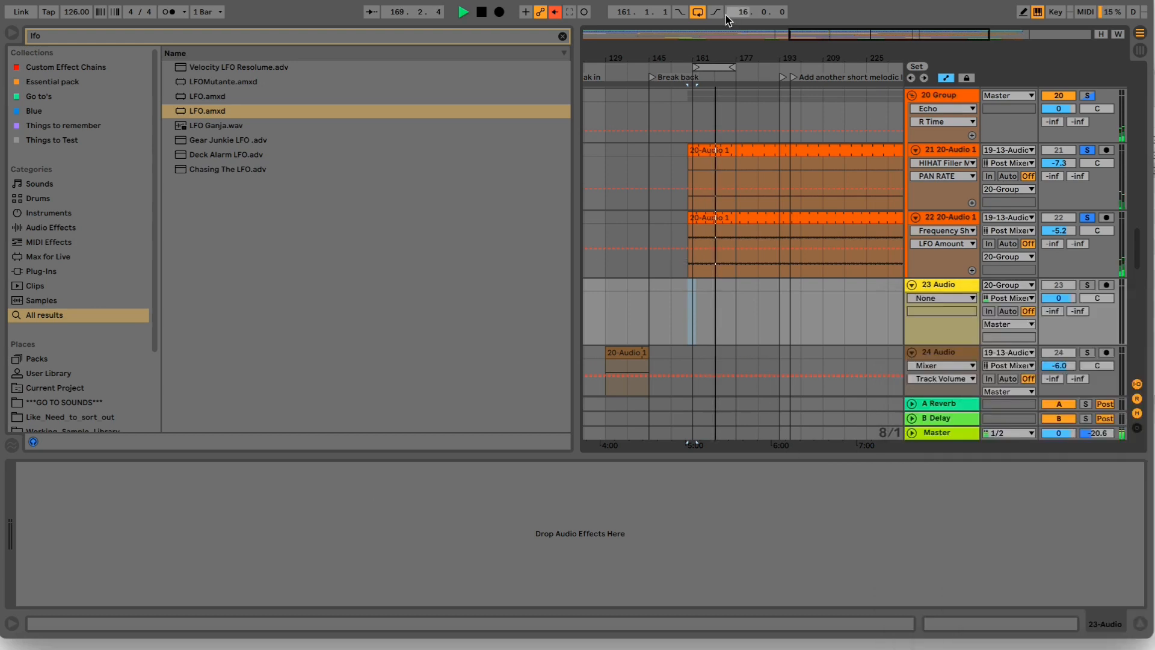
left_click(1107, 285)
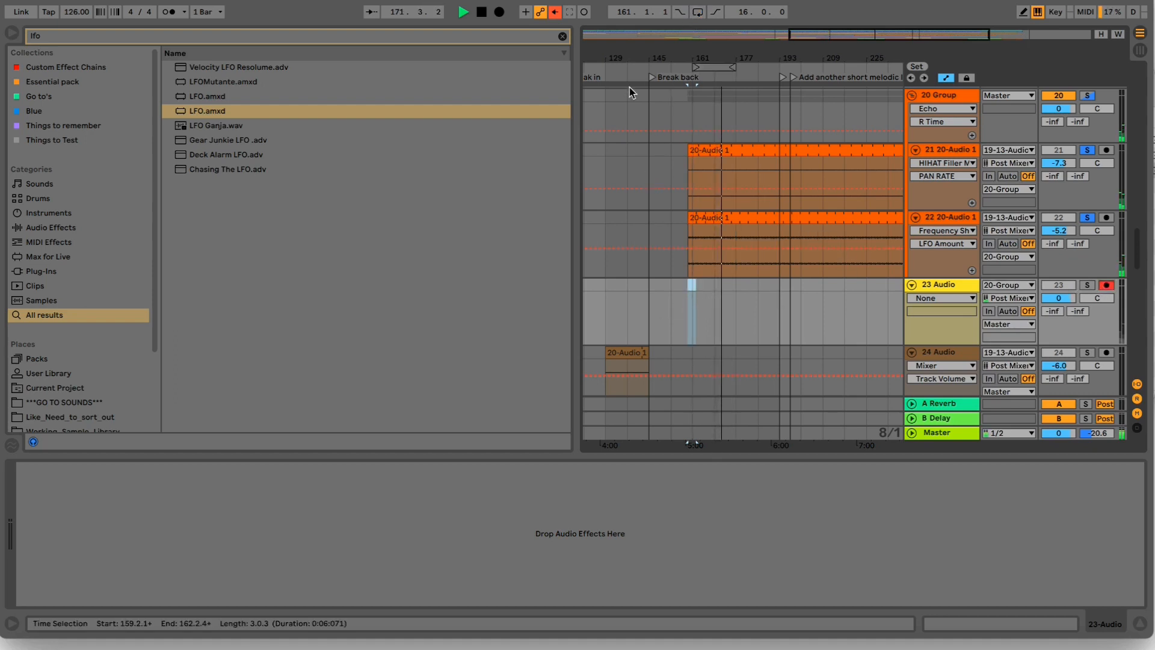
key("F9")
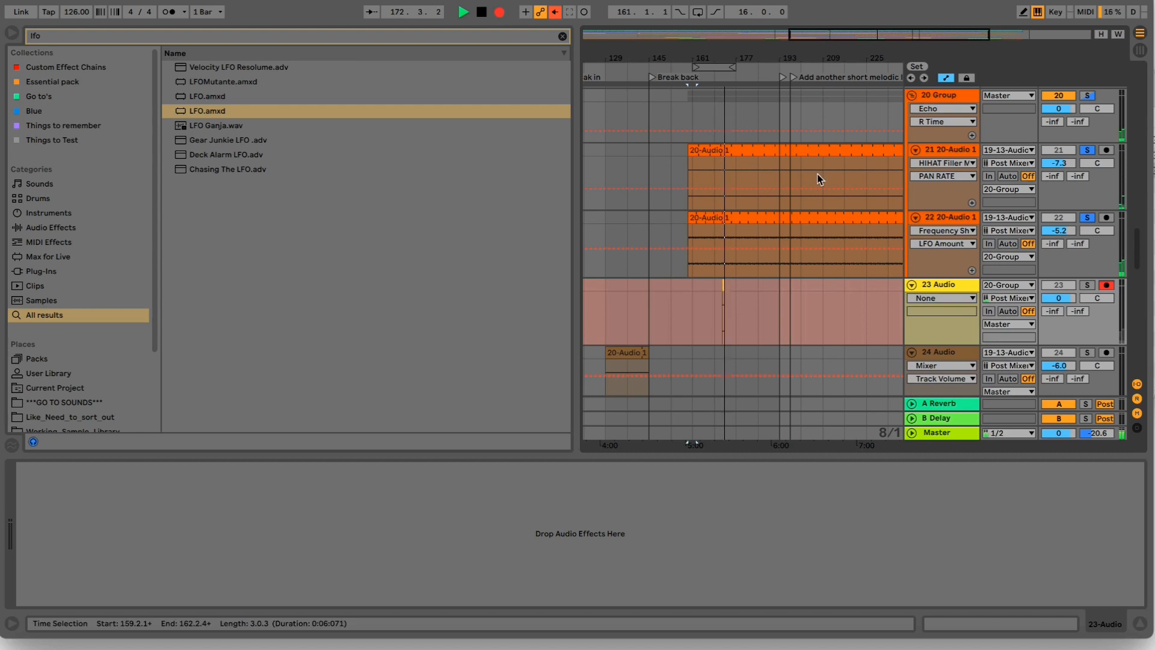
- Vary the right delay time of the 20 Group's Echo live during the recording, sweeping it up to 649 ms
left_click(923, 96)
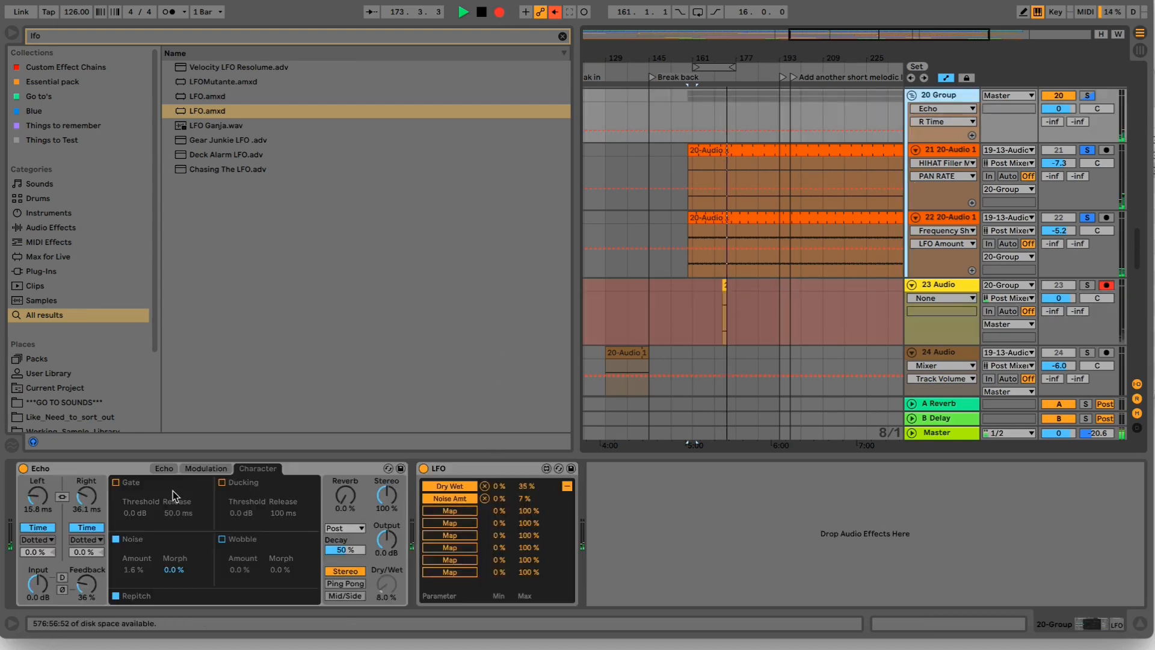
mouse_move(97, 499)
left_mouse_down()
mouse_move(96, 475)
mouse_move(86, 530)
mouse_move(86, 519)
left_mouse_up()
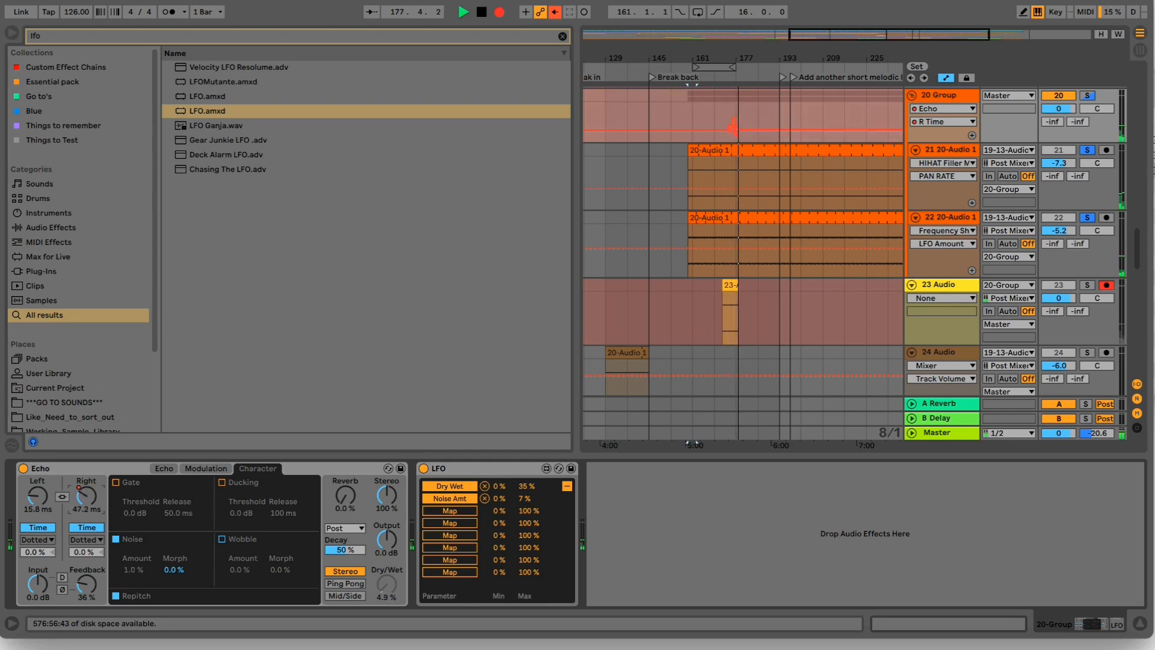
left_click(156, 471)
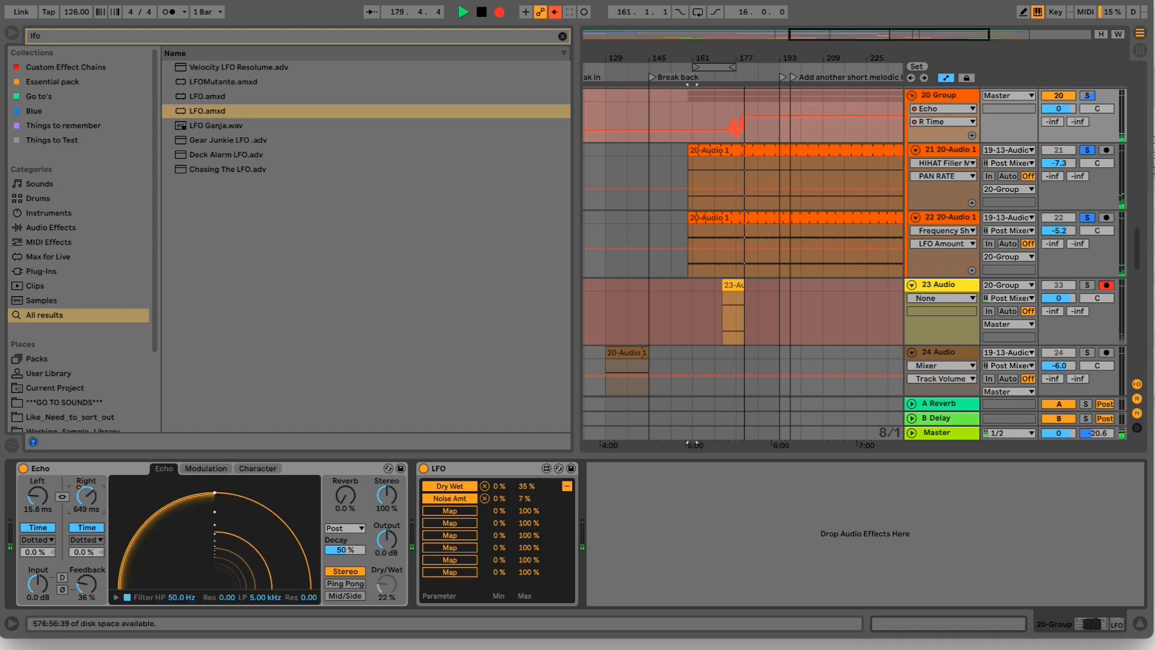
- Switch Echo to Ping Pong with an 82.0 ms right delay and 33% feedback, and set the LFO's Dry/Wet maximum to 57%
left_click(352, 581)
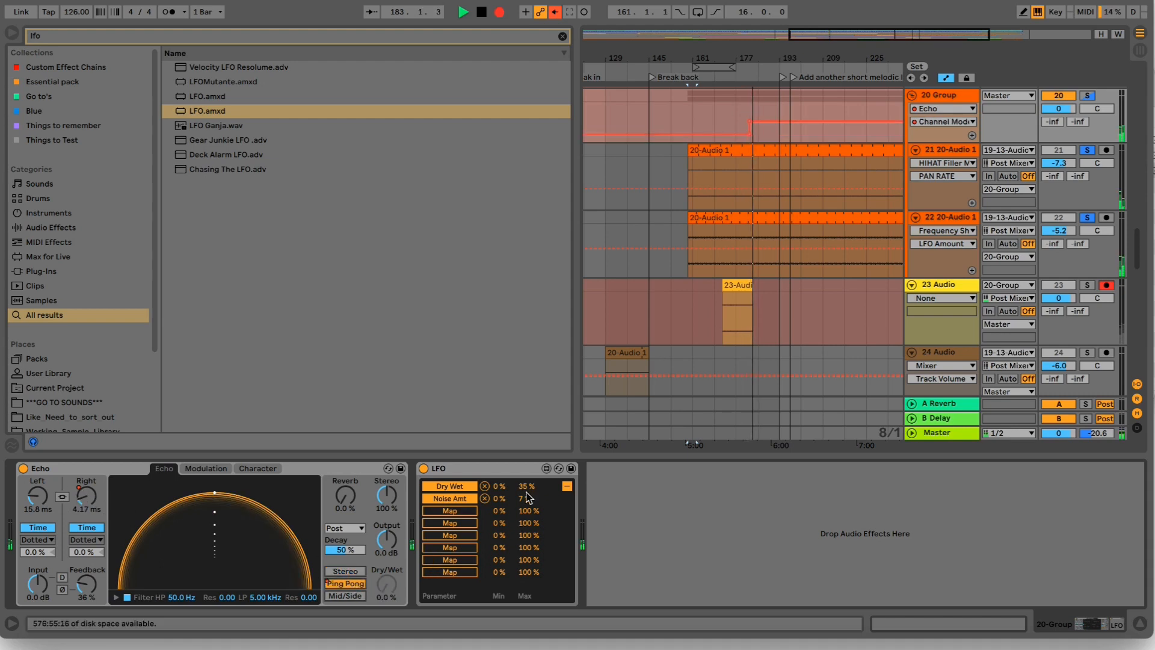
left_click_drag(527, 487, 527, 473)
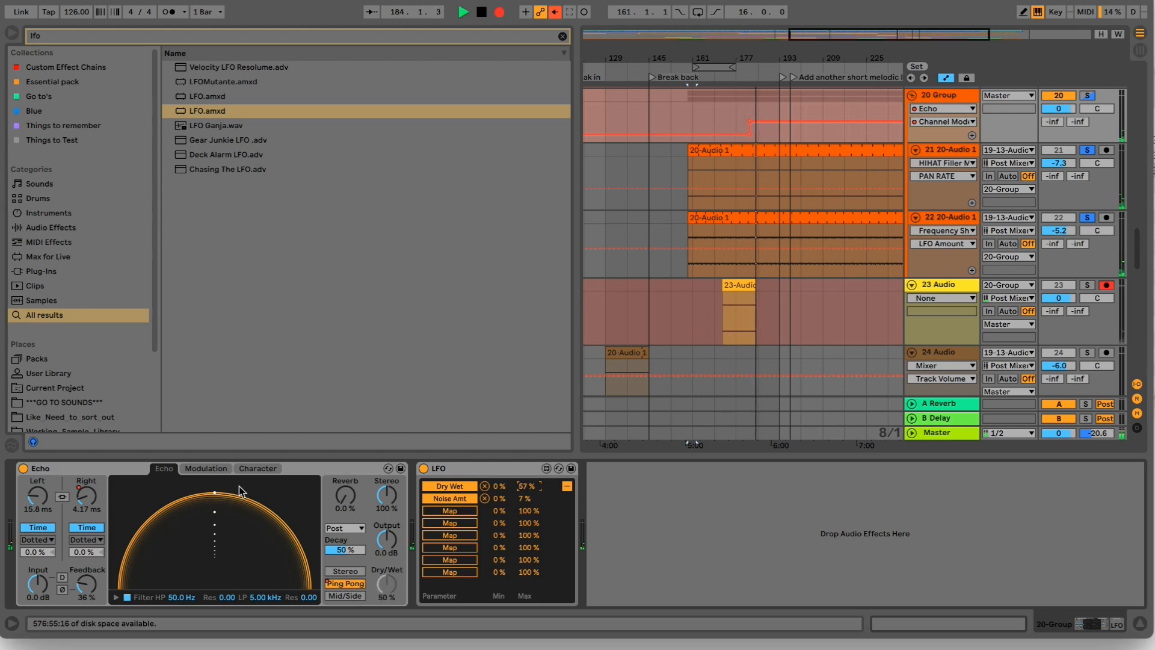
left_click_drag(88, 504, 87, 499)
mouse_move(86, 582)
left_mouse_down()
mouse_move(86, 569)
mouse_move(86, 590)
left_mouse_up()
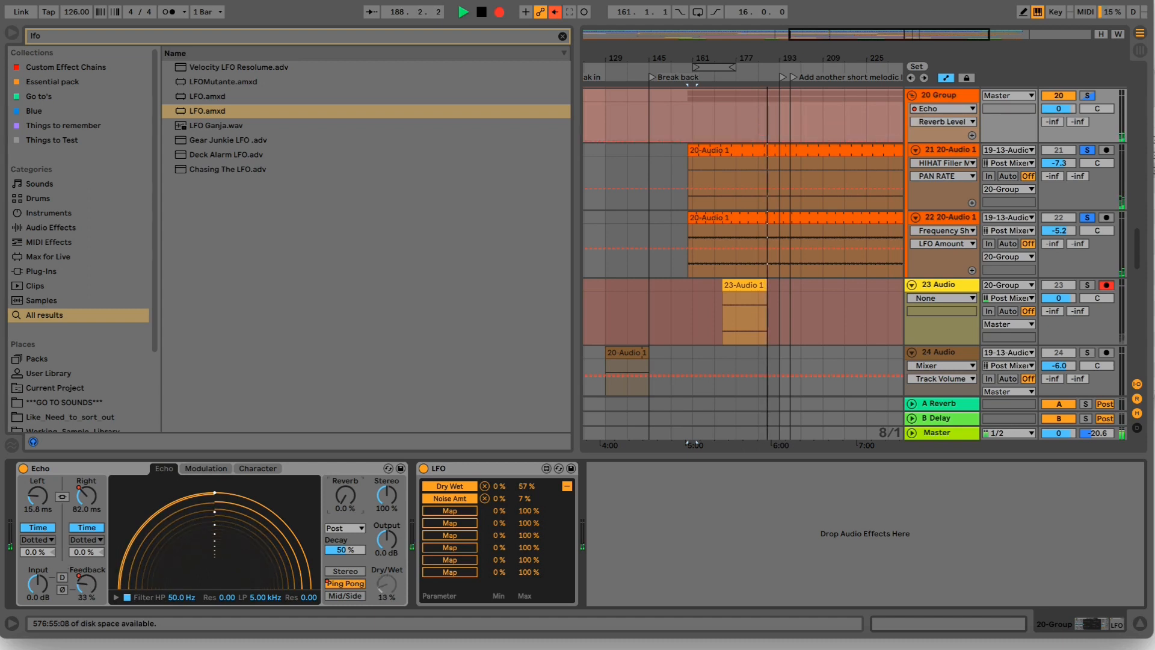
- Map the LFO to Echo's reverb level with a 29% minimum and a 49% maximum
left_click_drag(346, 496, 345, 481)
left_click(440, 511)
left_click(352, 492)
left_click_drag(529, 511, 505, 504)
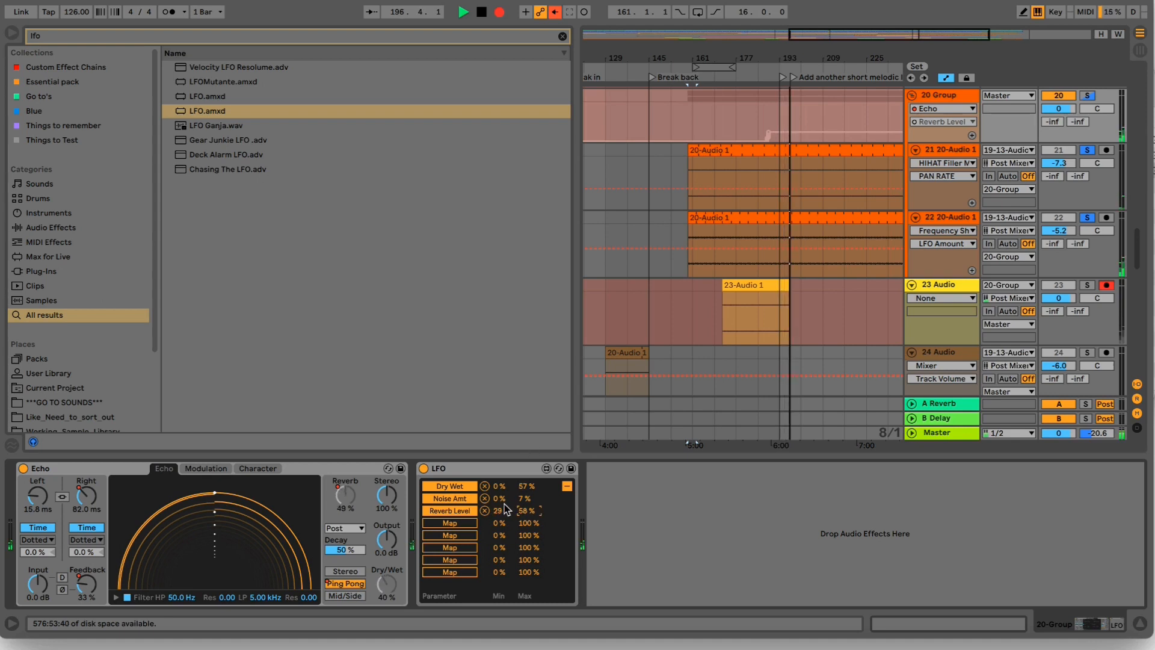
left_click_drag(527, 512, 527, 516)
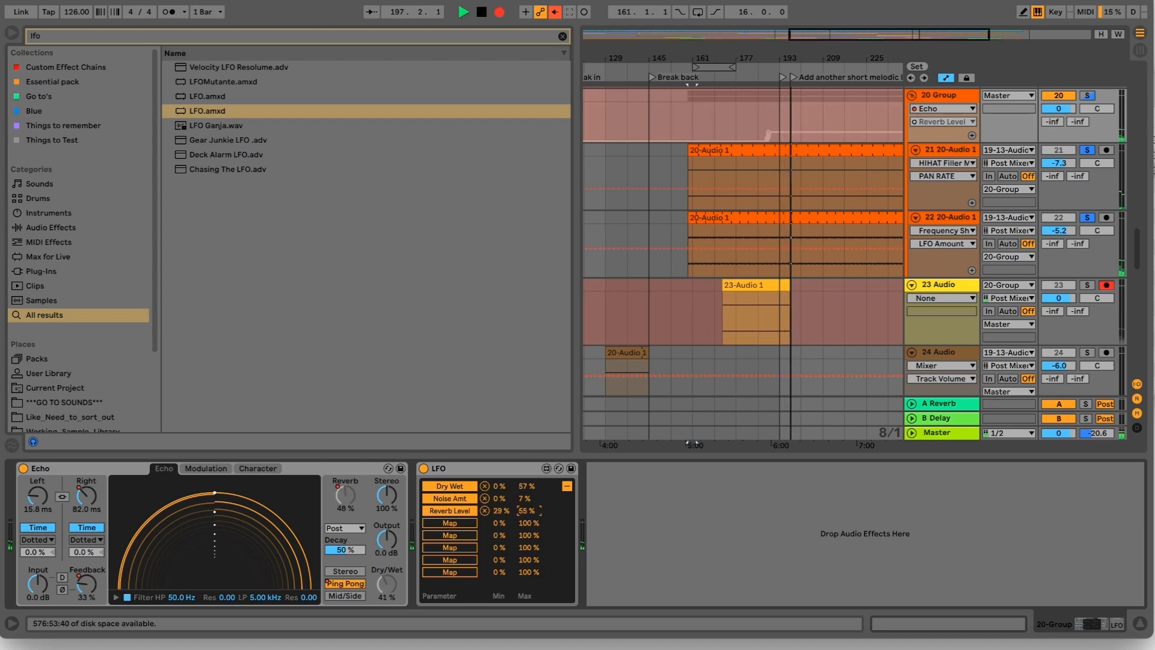
- Set the LFO rate to 3/4 and Echo's reverb decay to 12%, and stop the recording
left_click(567, 486)
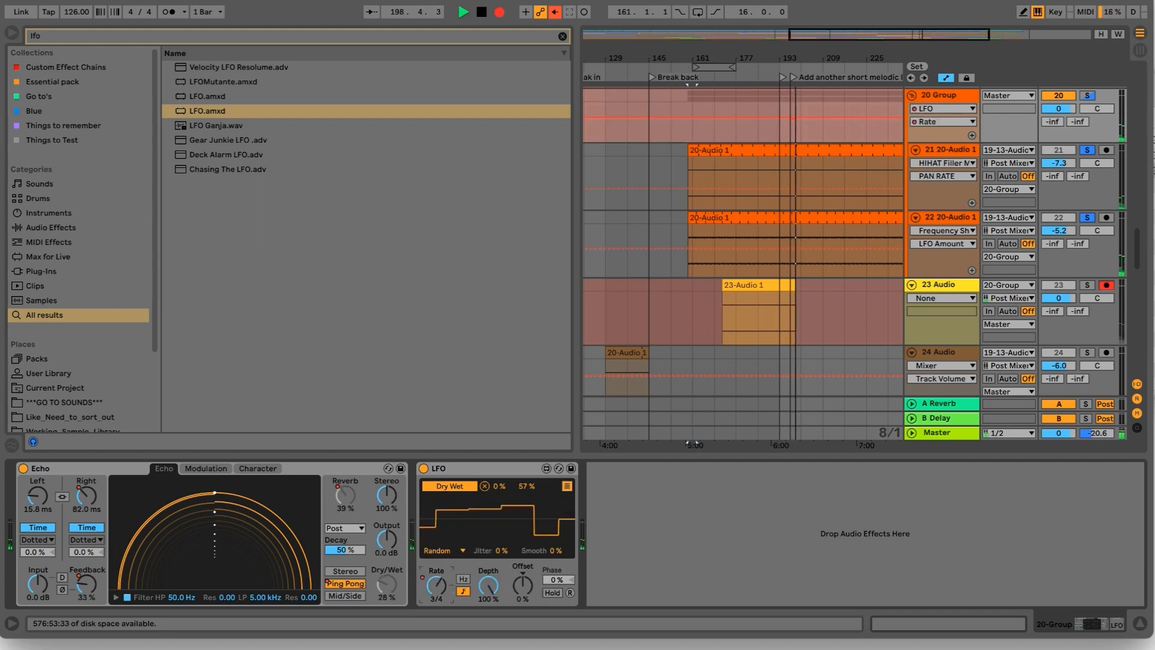
left_click(372, 574)
left_click_drag(345, 551, 346, 575)
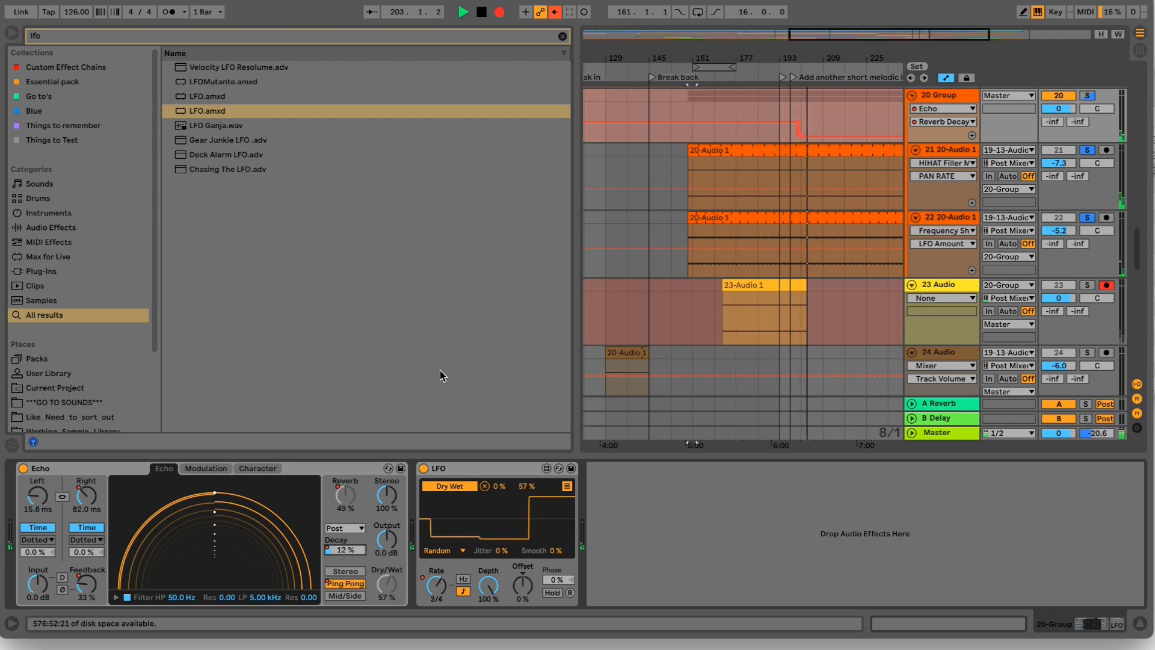
left_click(481, 14)
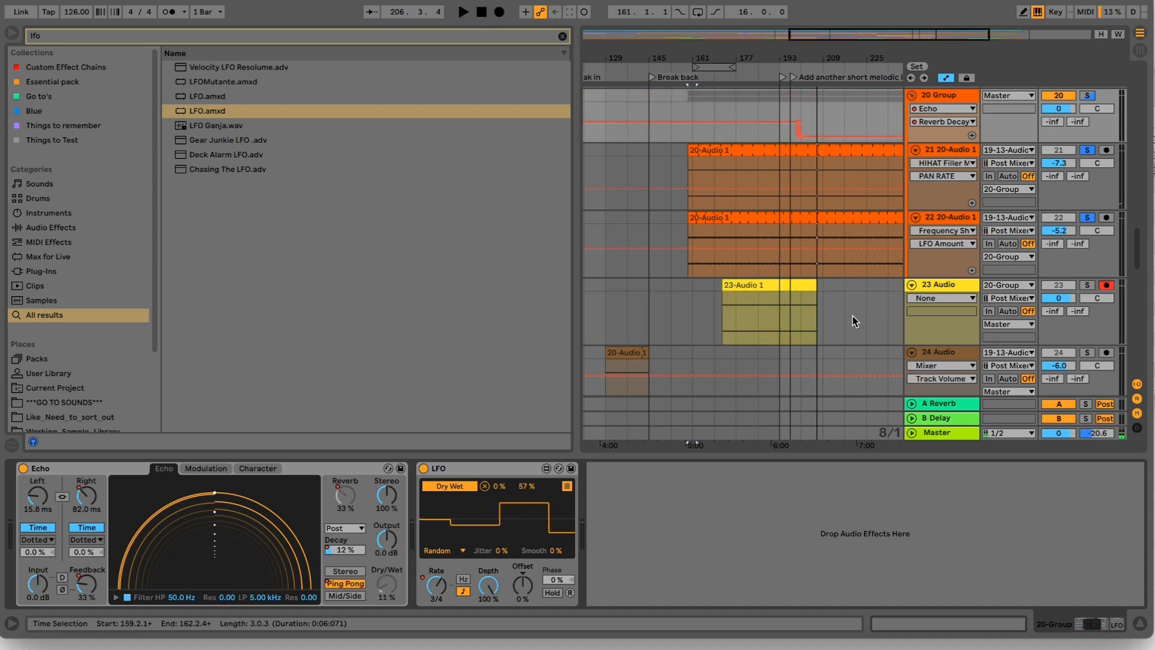
- Disarm and solo the 23 Audio track, and open the source clip on track 21 in the clip view
left_click(1105, 285)
left_click(1089, 284)
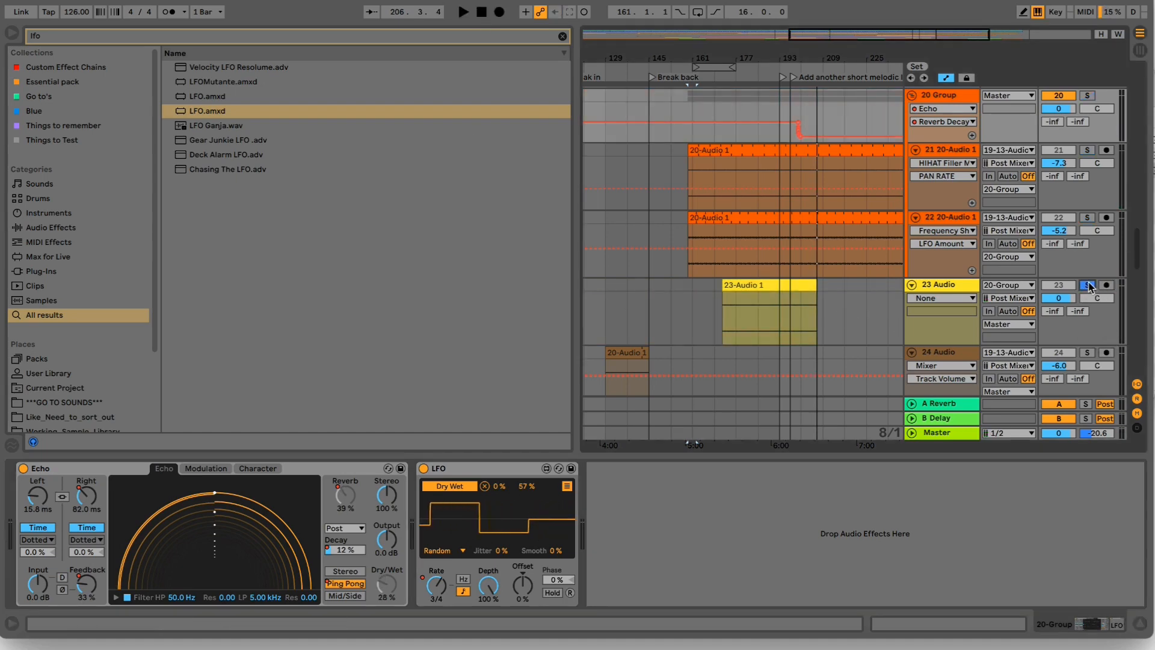
left_click(944, 150)
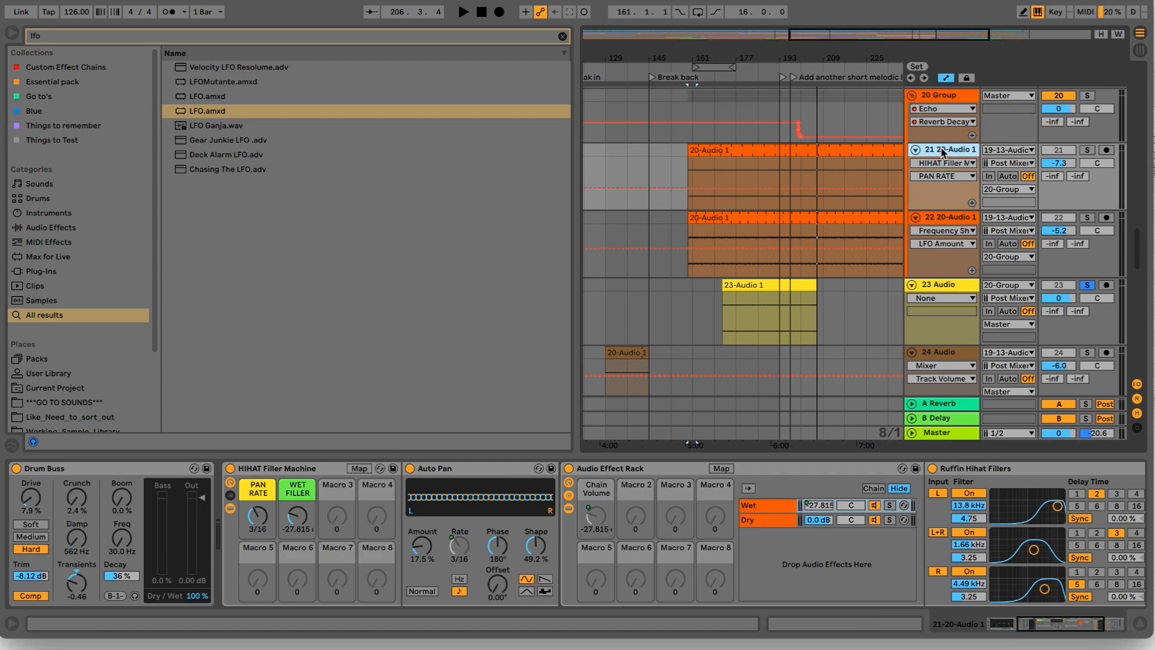
left_click(878, 151)
left_click_drag(447, 422, 447, 373)
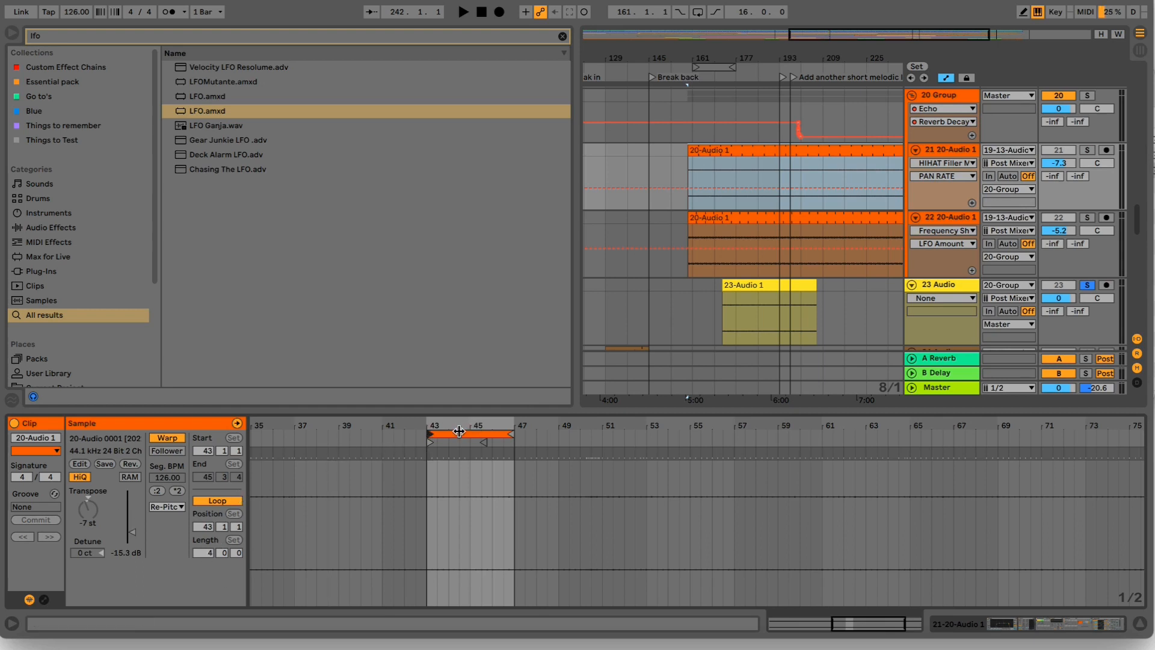
- Play the recorded clip on 23 Audio, enable its loop and raise its gain to 4.38 dB
left_click(752, 285)
key("space")
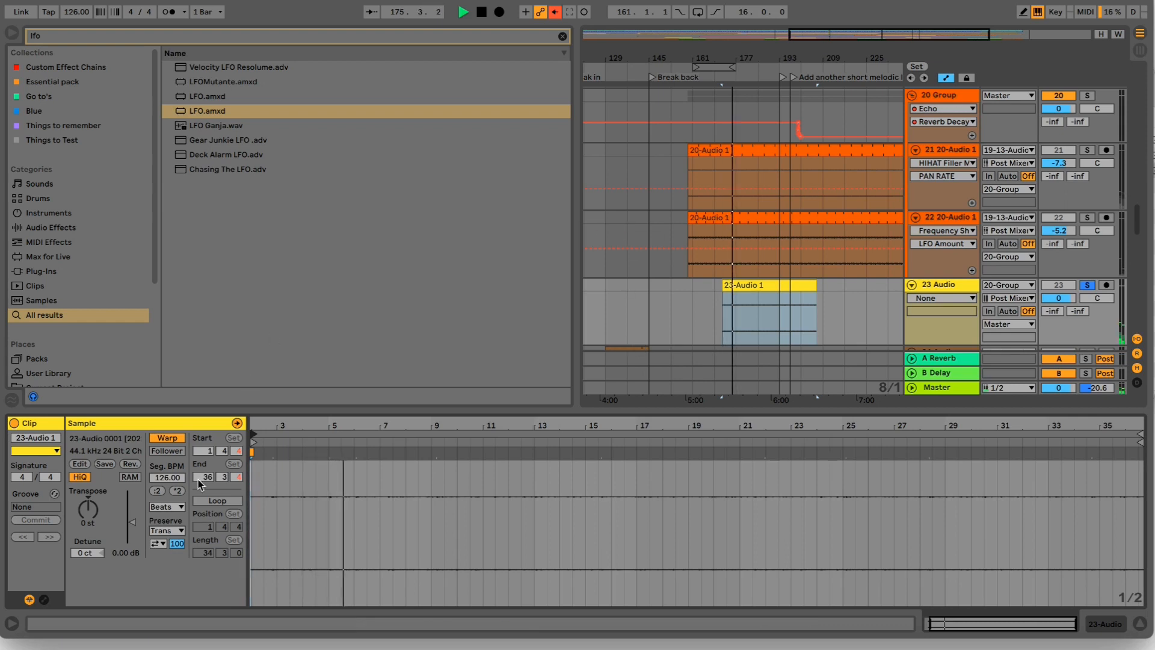
left_click(207, 500)
left_click_drag(132, 522, 132, 513)
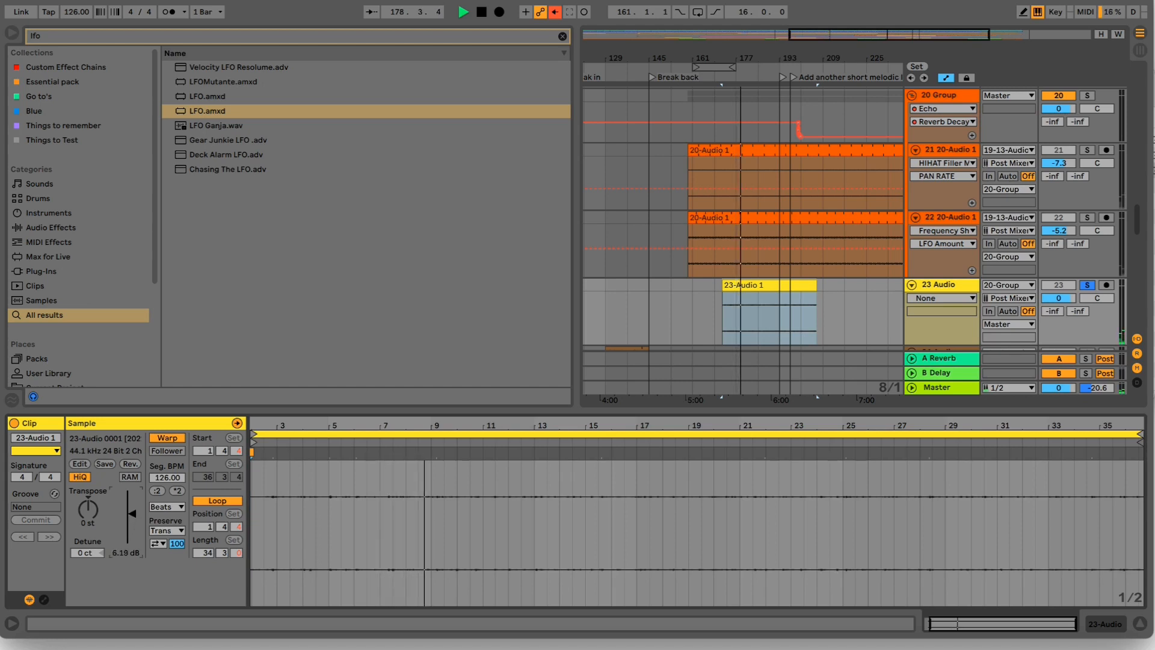
left_click_drag(132, 513, 132, 516)
- Audition the original sound of the soloed 19 13-Audio track with its volume raised to -9.1 dB
scroll(851, 231, "up", 1)
scroll(850, 231, "up", 5)
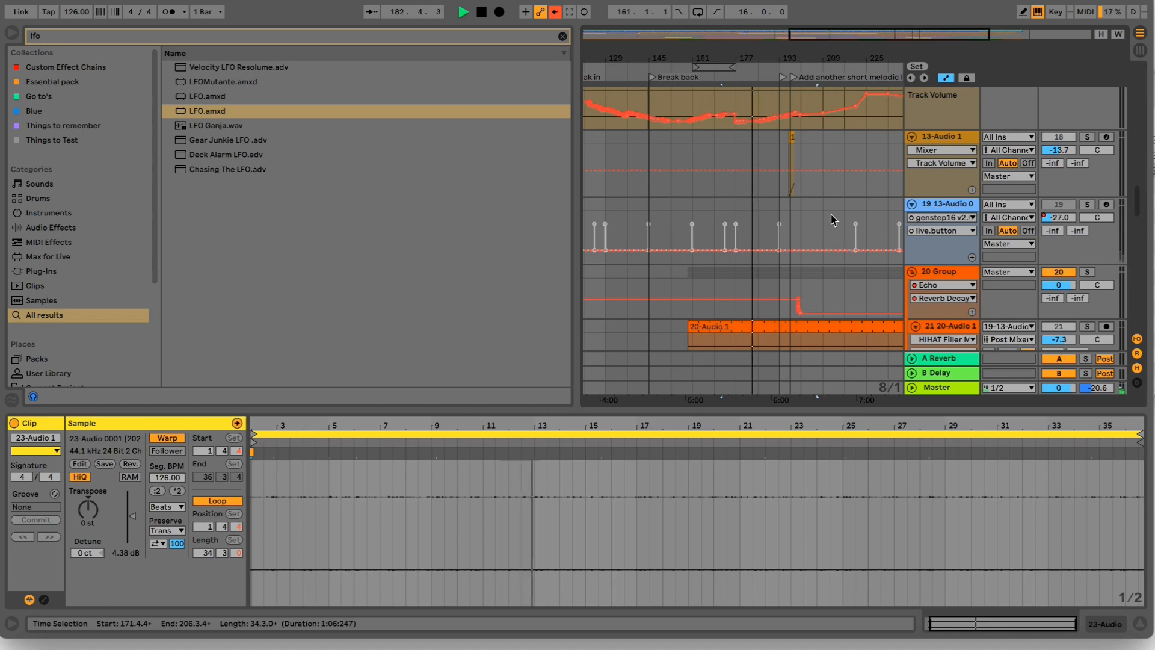
scroll(833, 222, "down", 5)
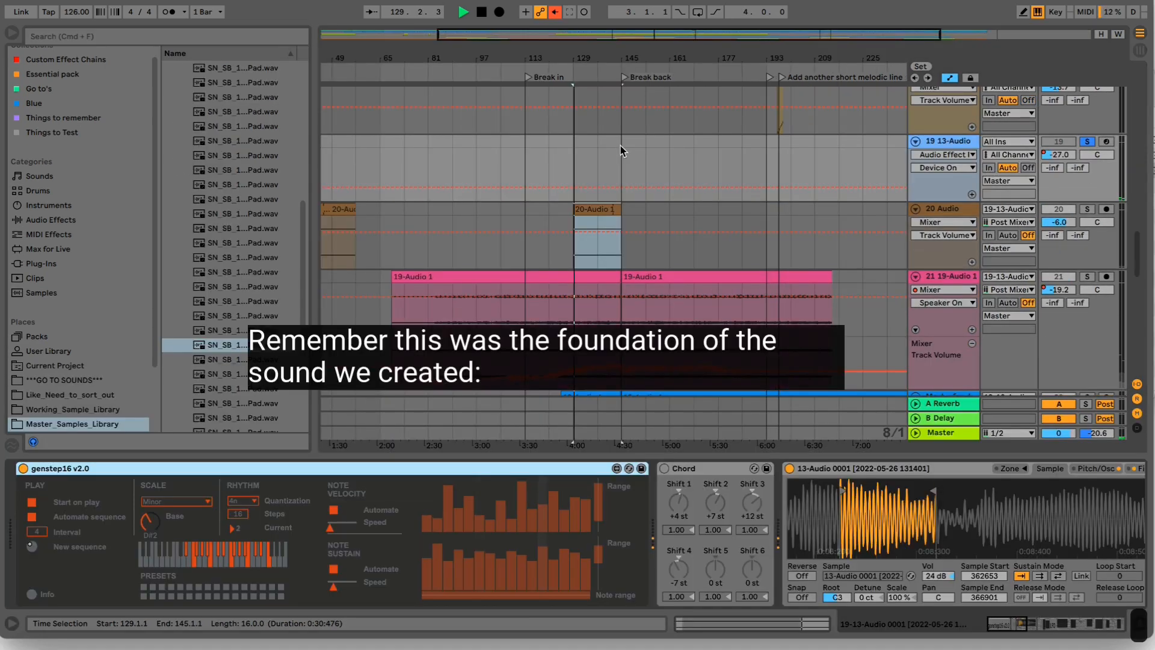
left_click(1025, 628)
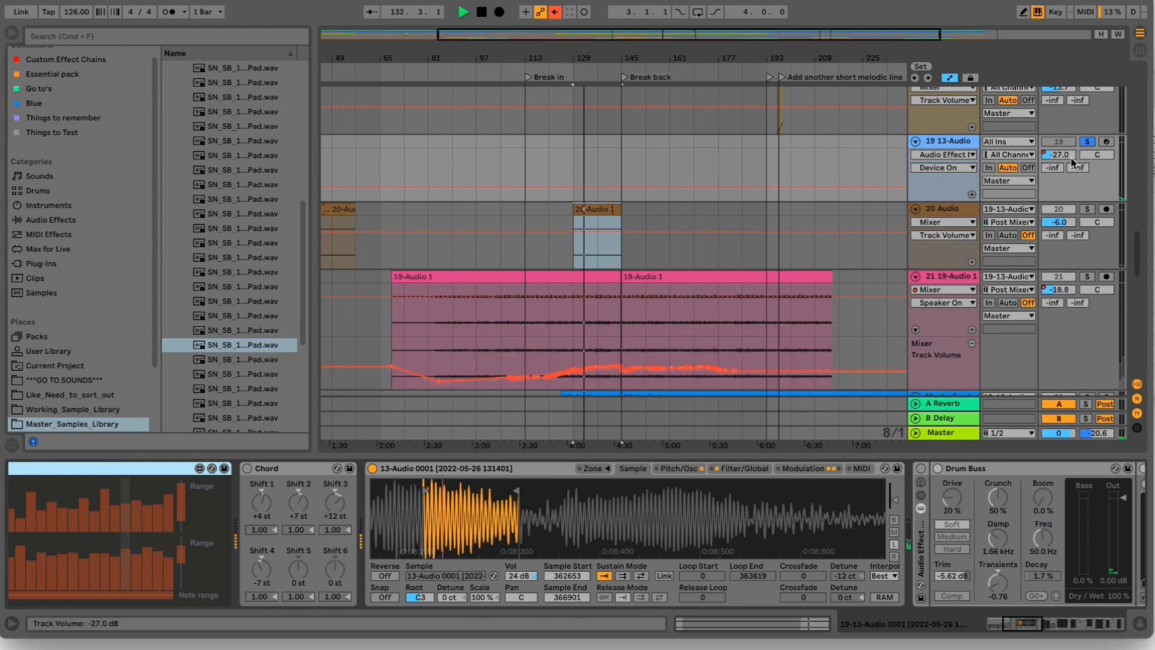
left_click_drag(1064, 155, 1064, 129)
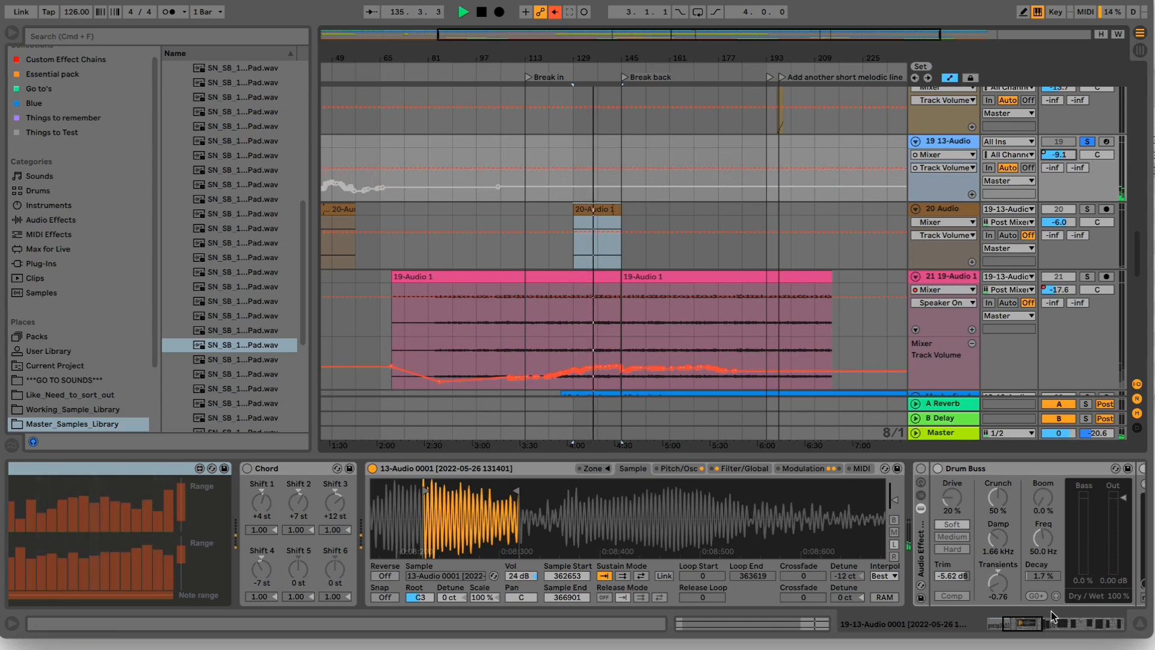
left_click(1018, 627)
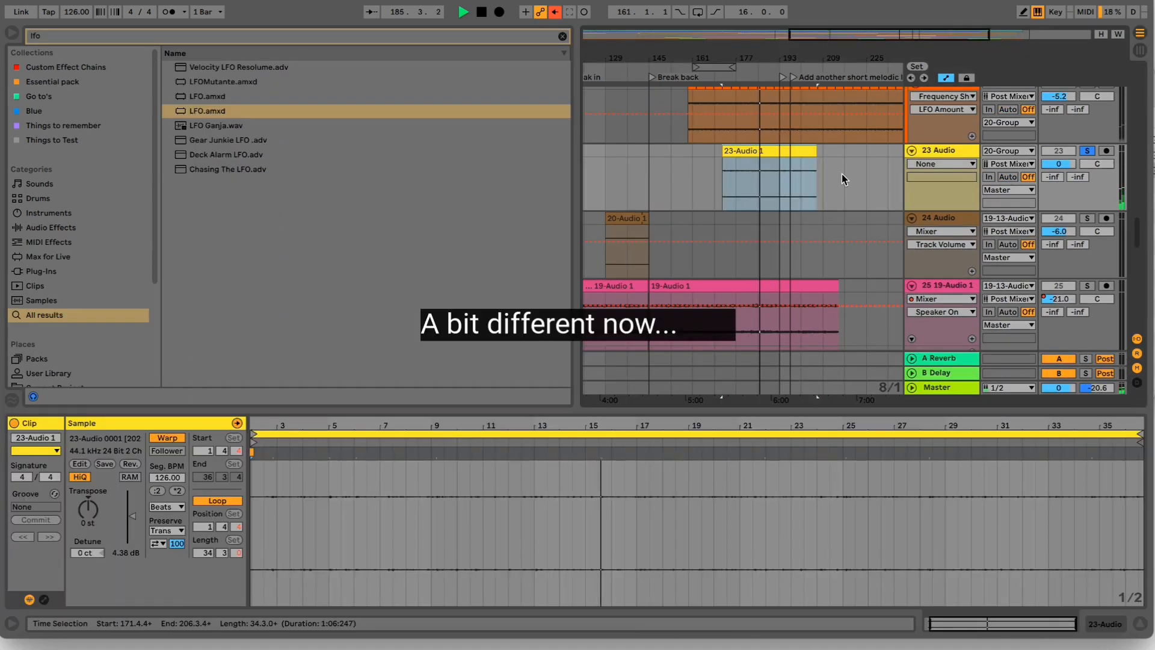
- Add the 2 Karplus bass and 1 Rominimal drum tracks to the solo alongside the recorded texture
scroll(842, 179, "up", 1)
scroll(841, 174, "up", 10)
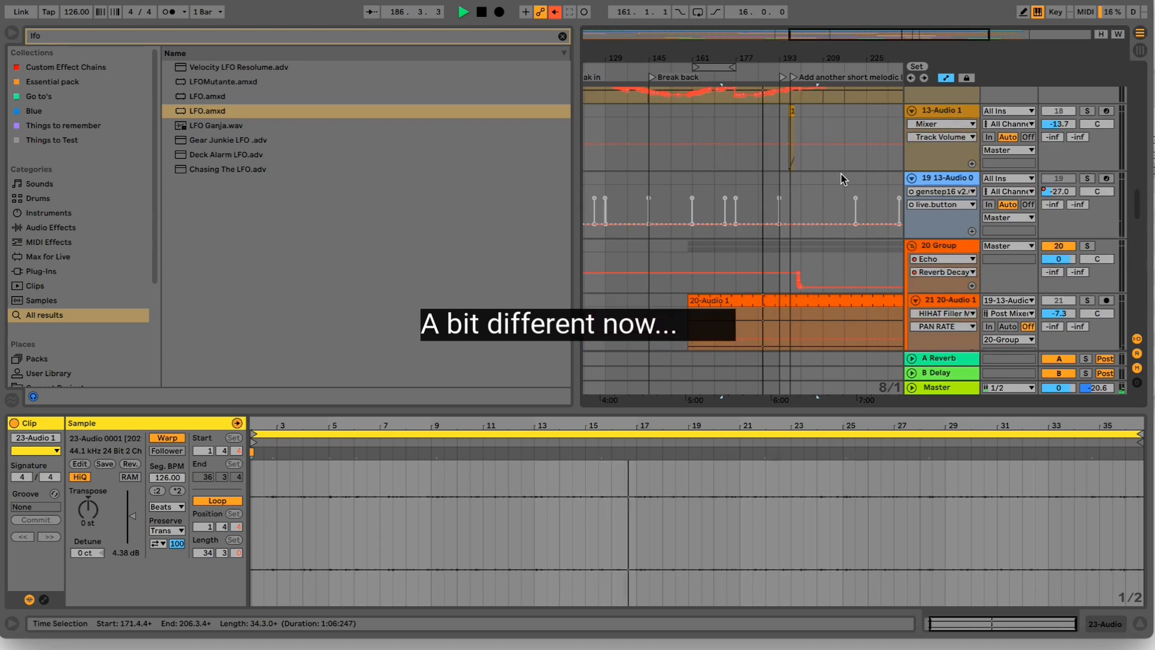
scroll(841, 175, "up", 8)
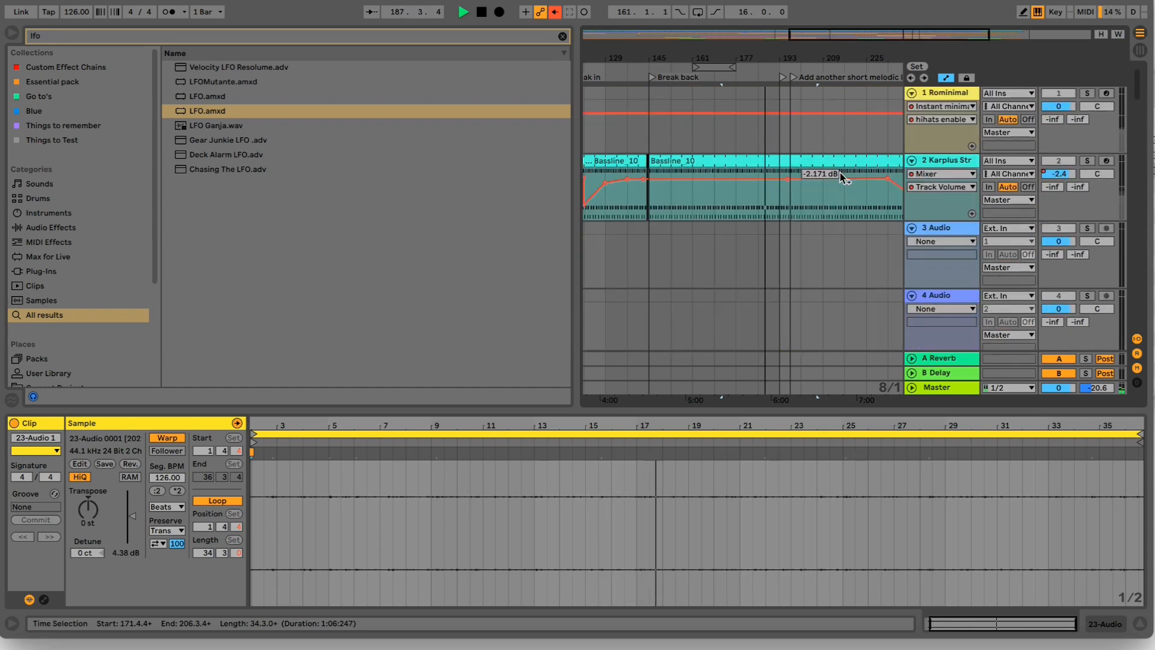
left_click(1089, 161)
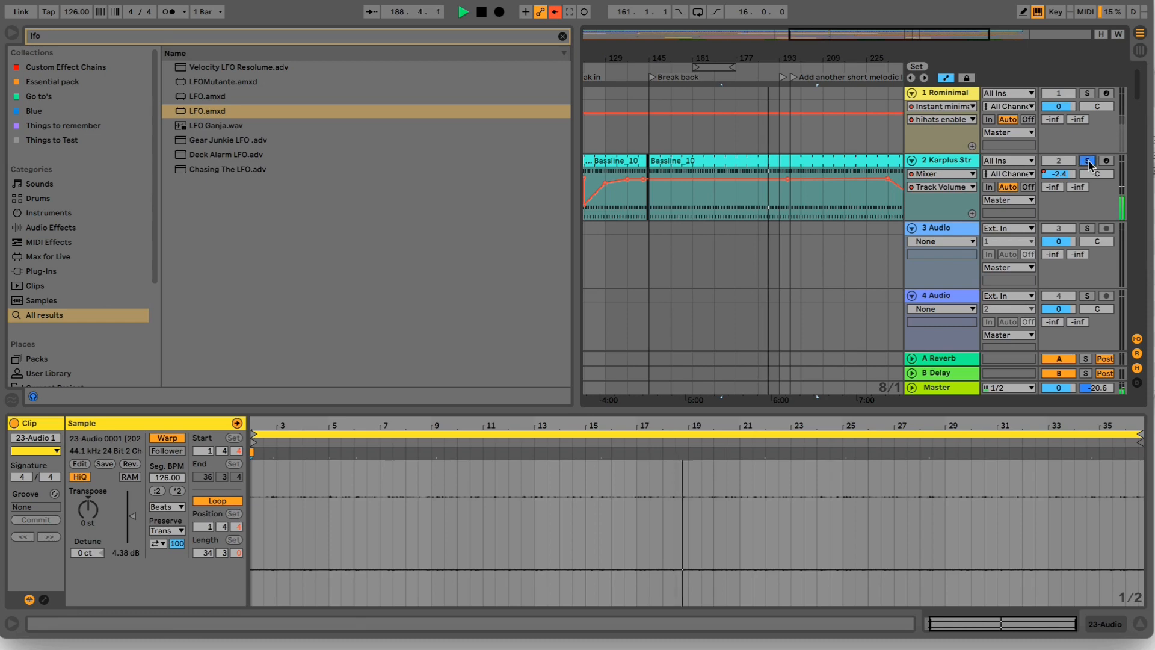
left_click(1089, 94)
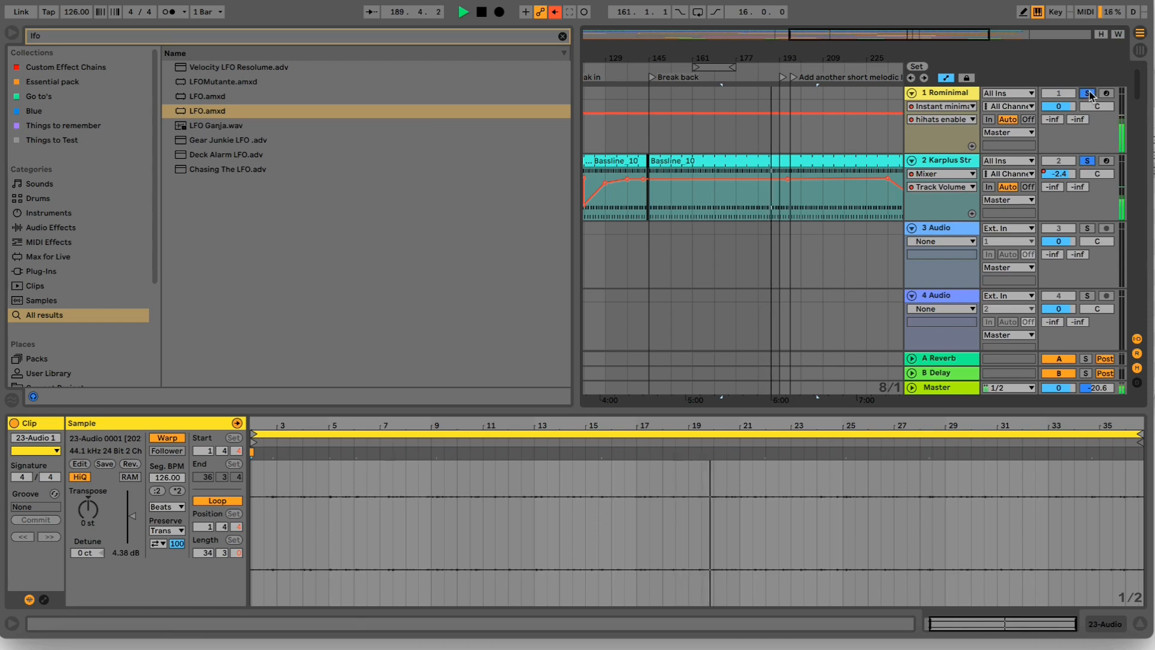
scroll(989, 155, "down", 4)
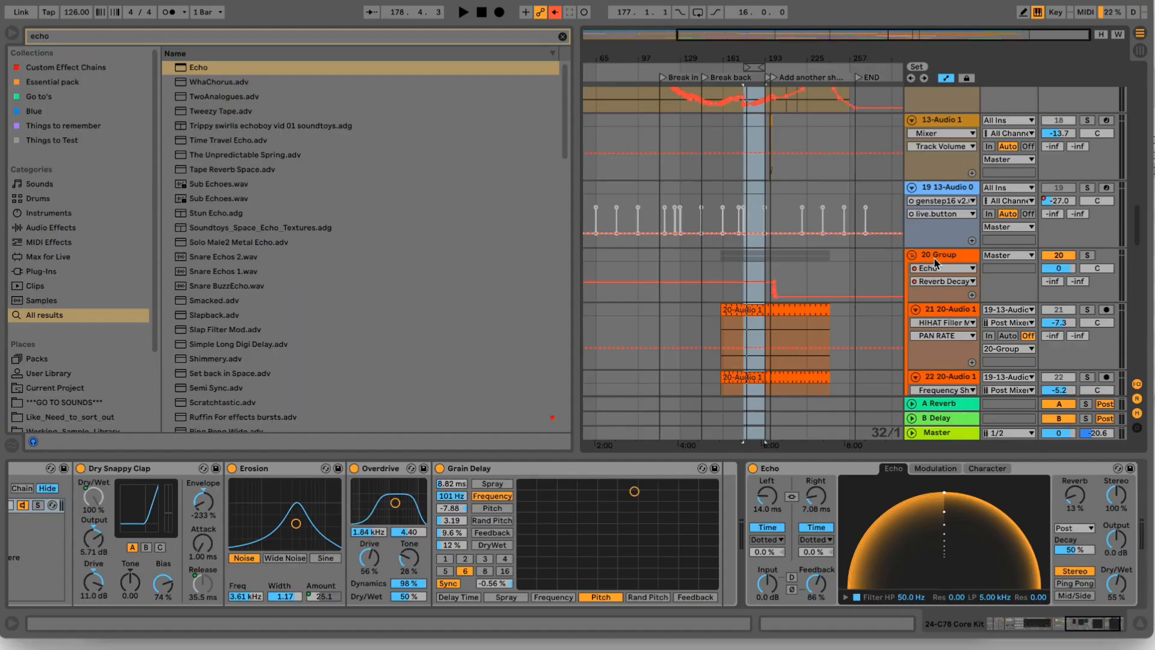
- Examine the device chains of the 13-Audio 1 track and the 19 13-Audio track above the group
left_click(791, 264)
scroll(791, 262, "down", 2)
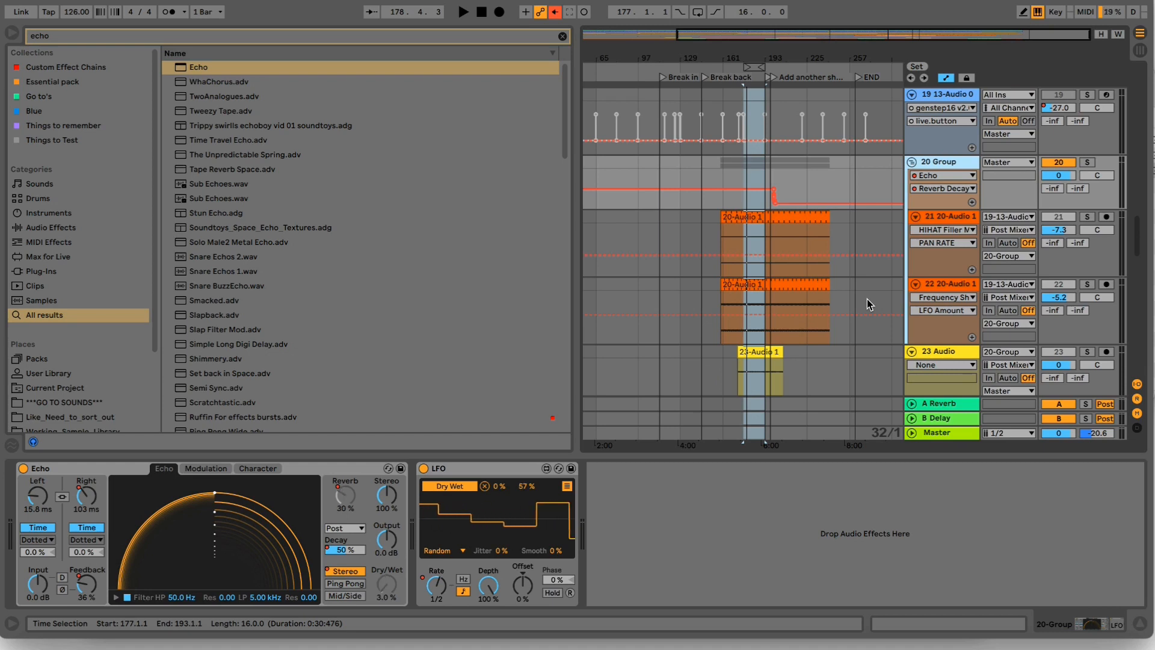
scroll(867, 299, "up", 4)
scroll(867, 300, "up", 1)
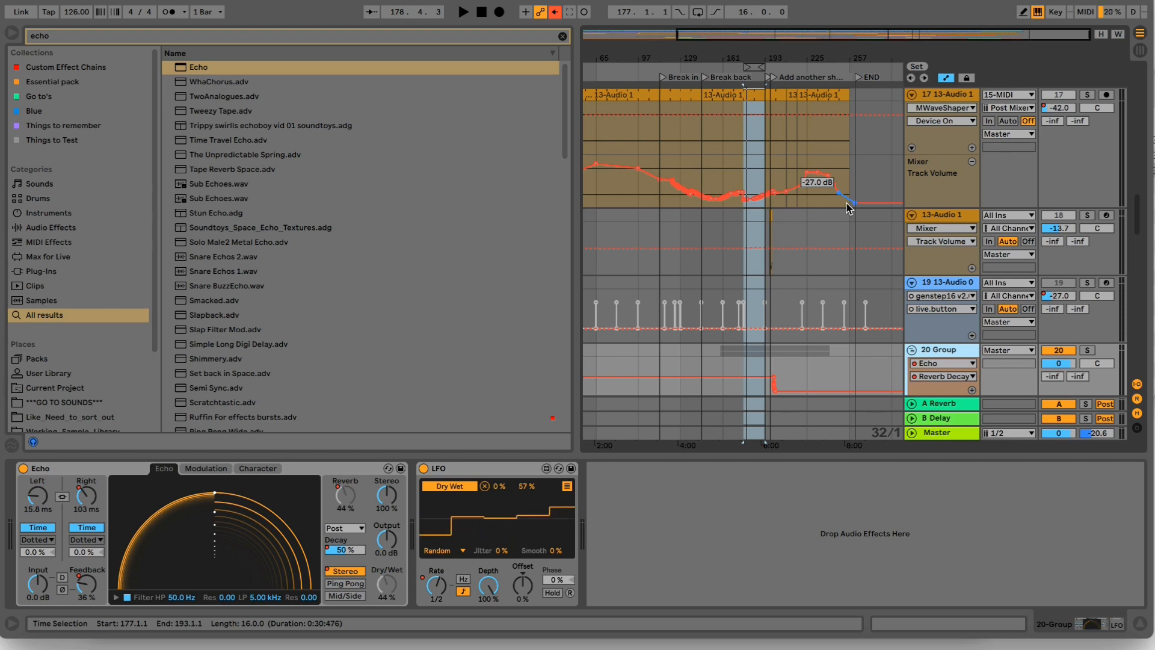
left_click(945, 216)
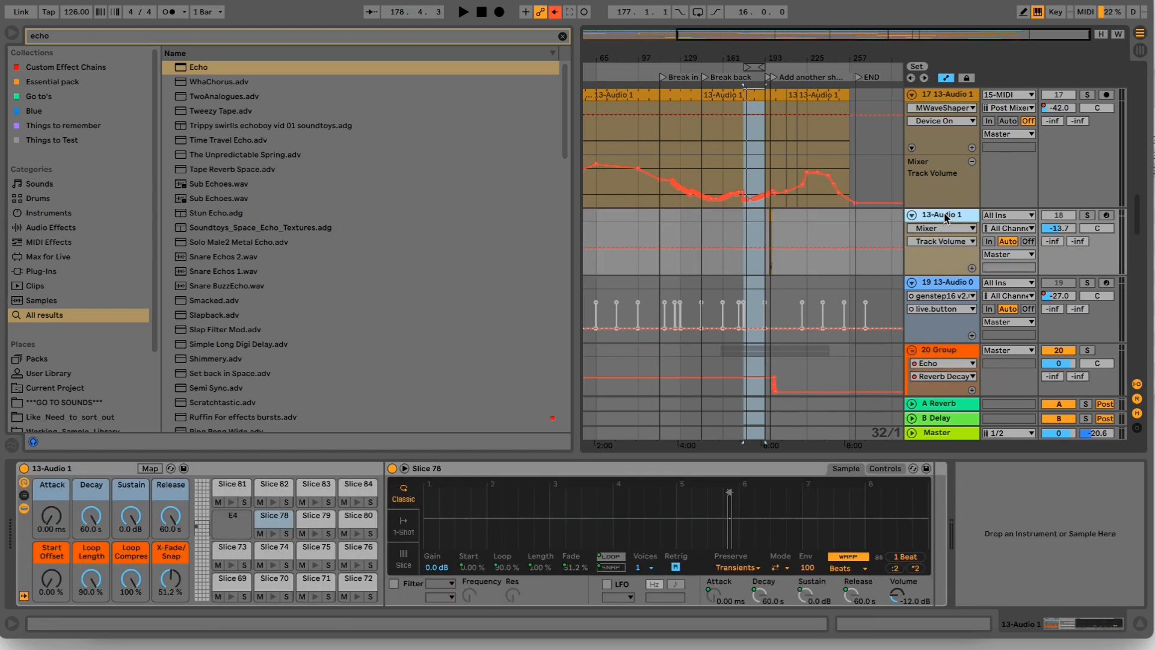
left_click(936, 286)
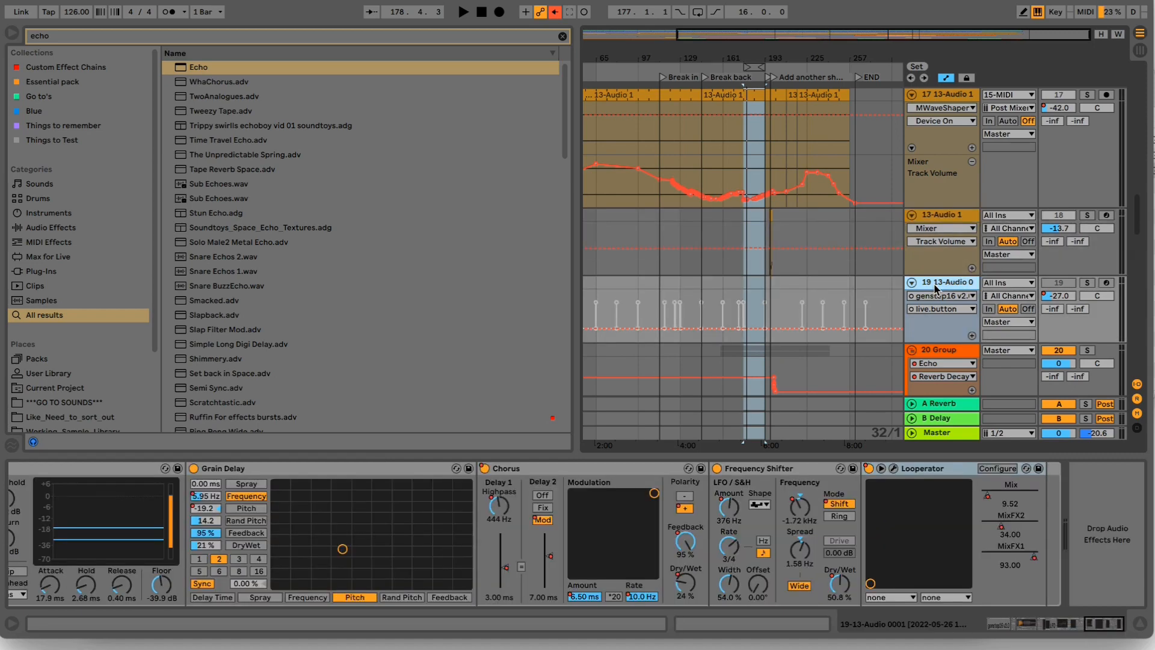
- Examine the device chain of the 19 13-Audio track, from the genstep16 sequencer and Chord to the EQ Eight, Phaser and Gate
left_click_drag(1085, 623, 989, 606)
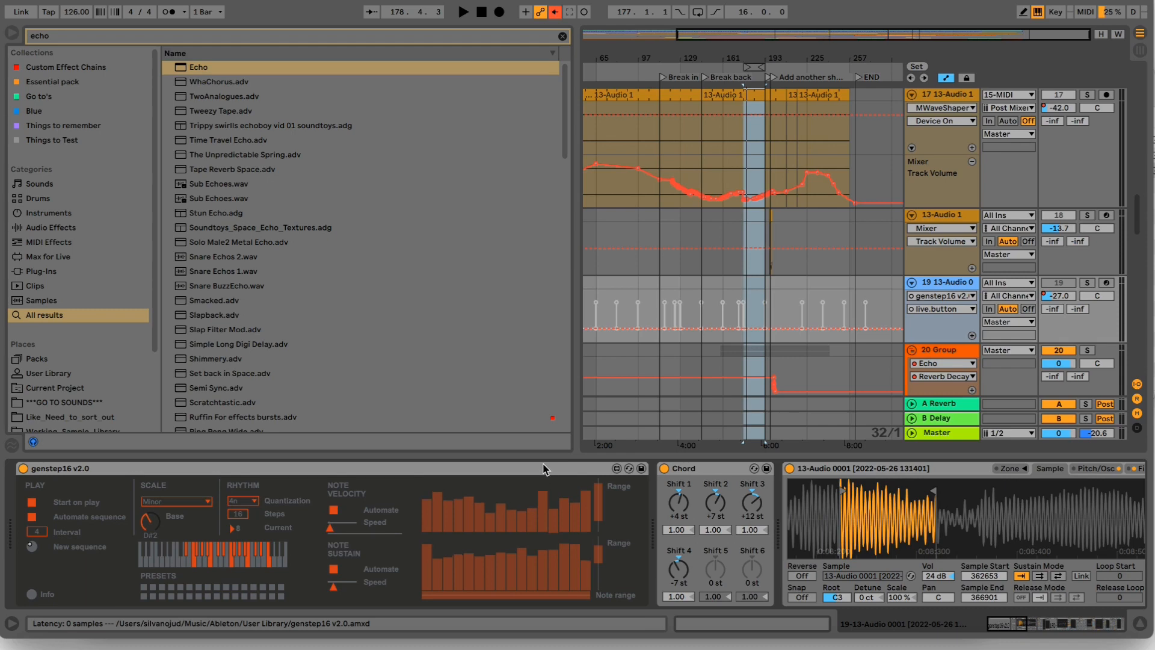
left_click(1027, 626)
left_click_drag(1027, 626, 1073, 622)
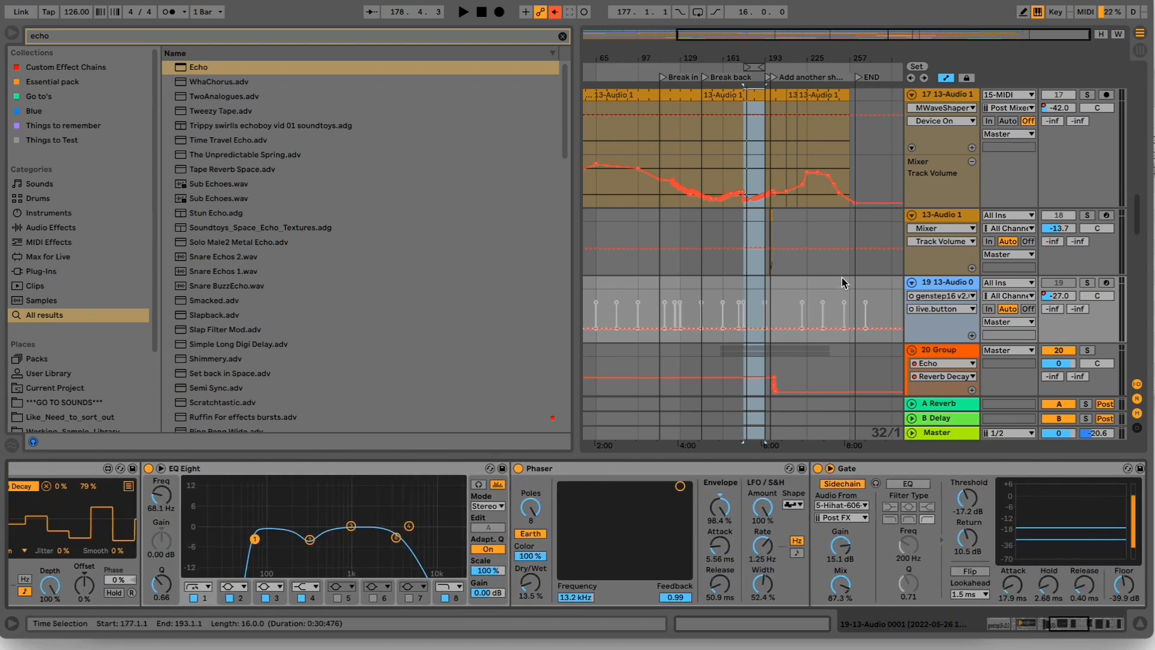
- Narrow the browser to widen the arrangement and show the 20 Group tracks together with the recorded clip on 23 Audio
scroll(840, 286, "down", 5)
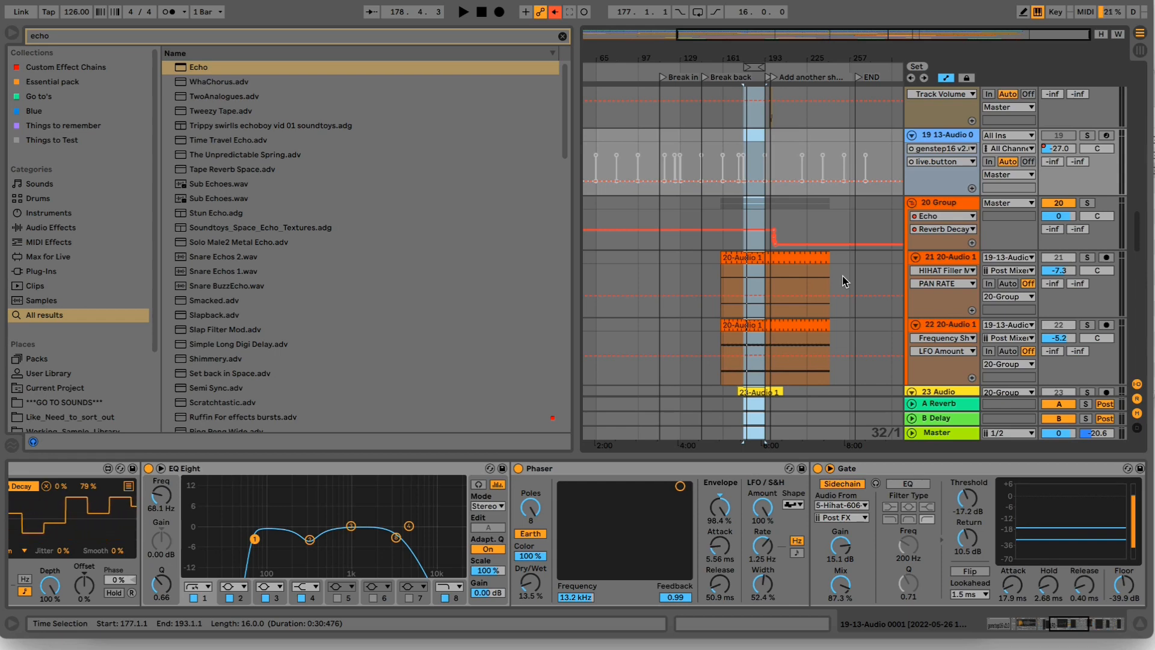
left_click_drag(776, 60, 800, 58)
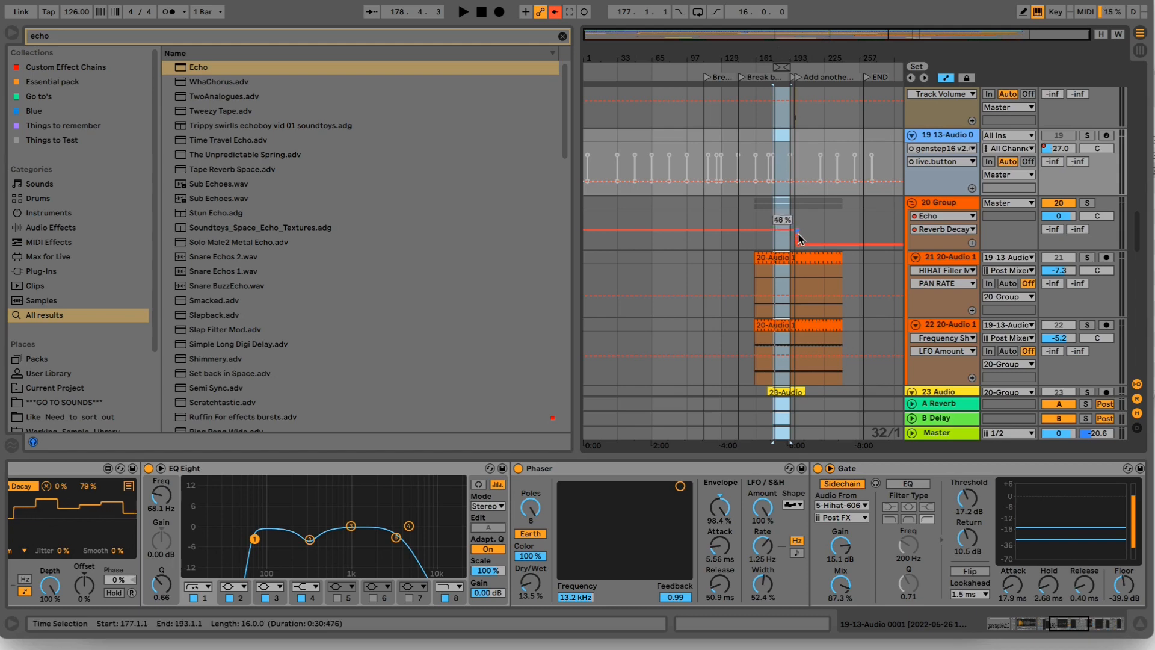
left_click_drag(794, 58, 793, 73)
left_click_drag(582, 117, 369, 118)
left_click_drag(594, 57, 613, 58)
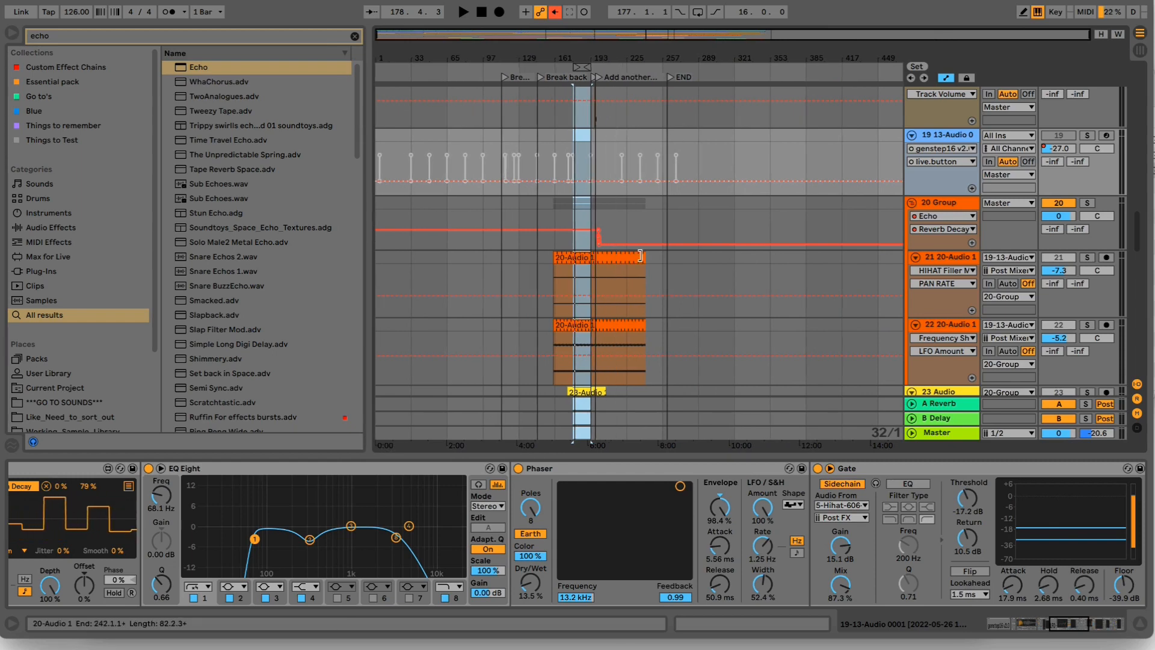
scroll(639, 256, "down", 2)
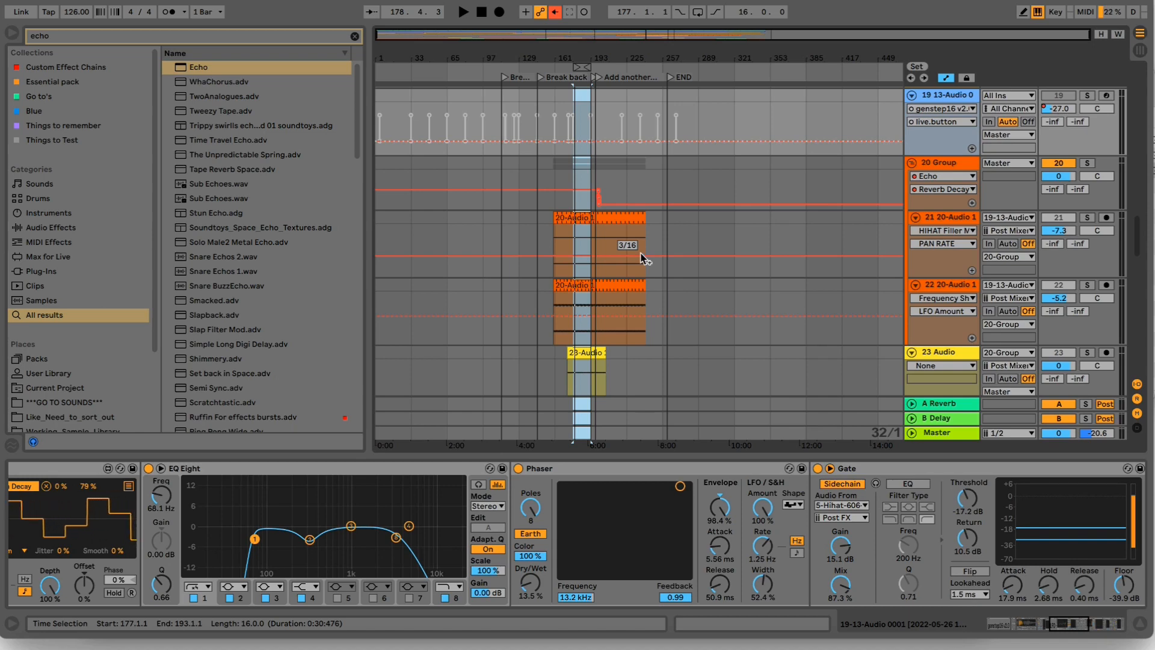
- Open the 20-Audio 1 clip on track 21 and inspect its looped four-bar region in the sample view
left_click(599, 217)
double_click(599, 218)
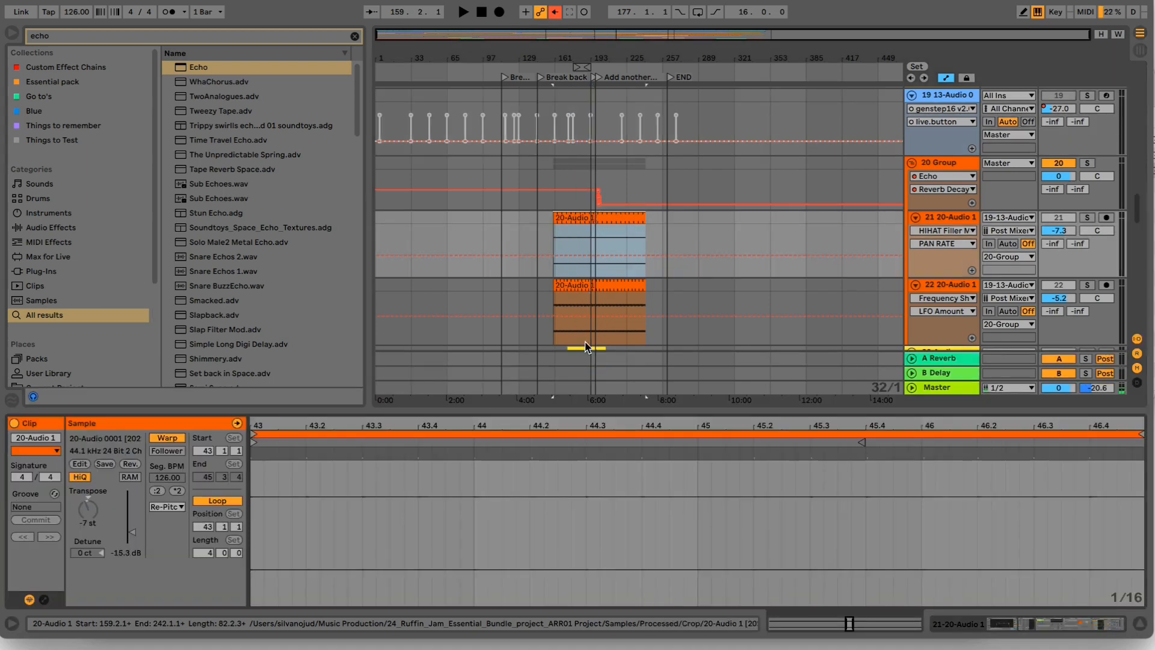
mouse_move(555, 425)
left_mouse_down()
mouse_move(555, 405)
mouse_move(555, 417)
left_mouse_up()
left_click(555, 432)
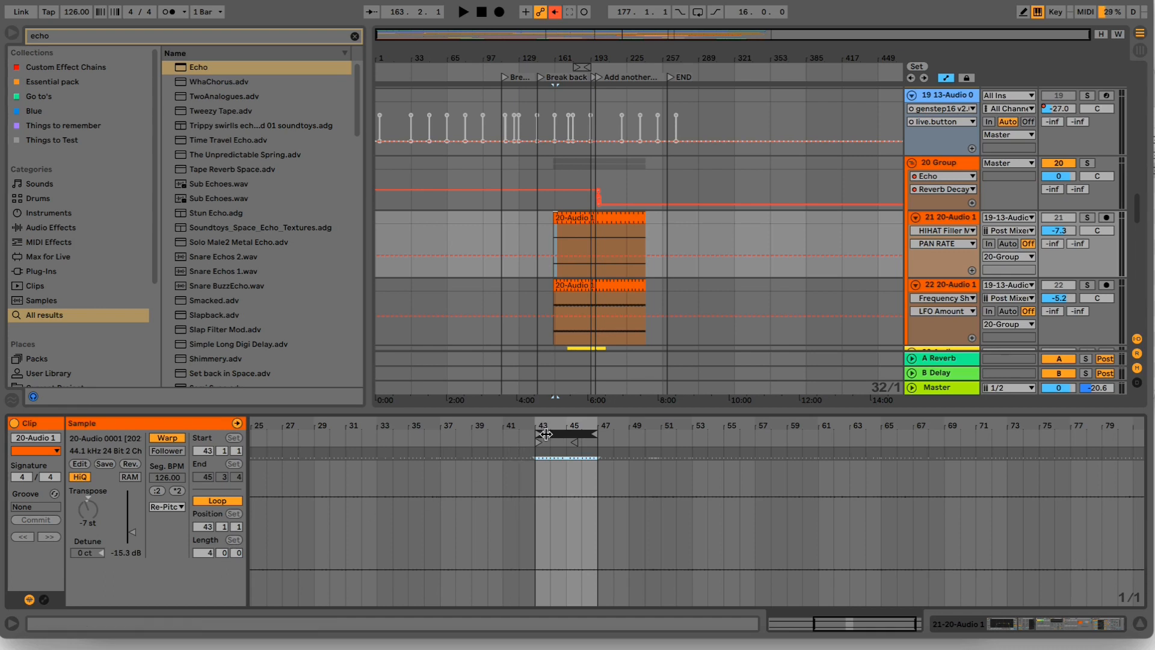
left_click_drag(554, 427, 553, 469)
left_click_drag(609, 445, 609, 466)
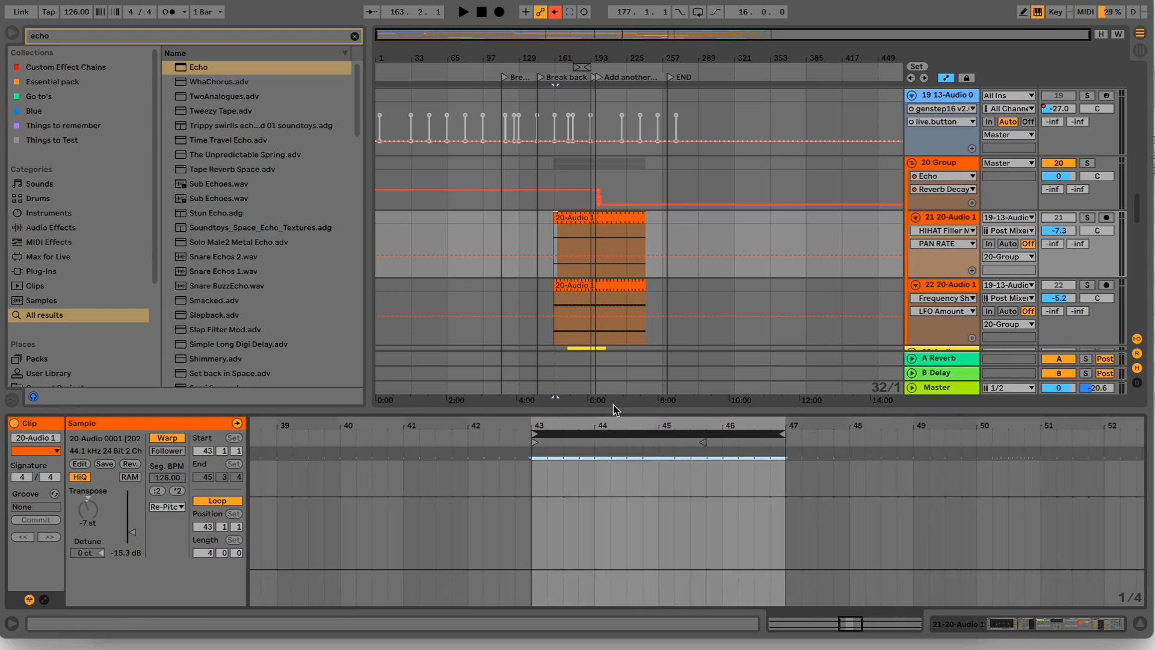
- Show the Echo and LFO devices on the 20 Group track
left_click(952, 164)
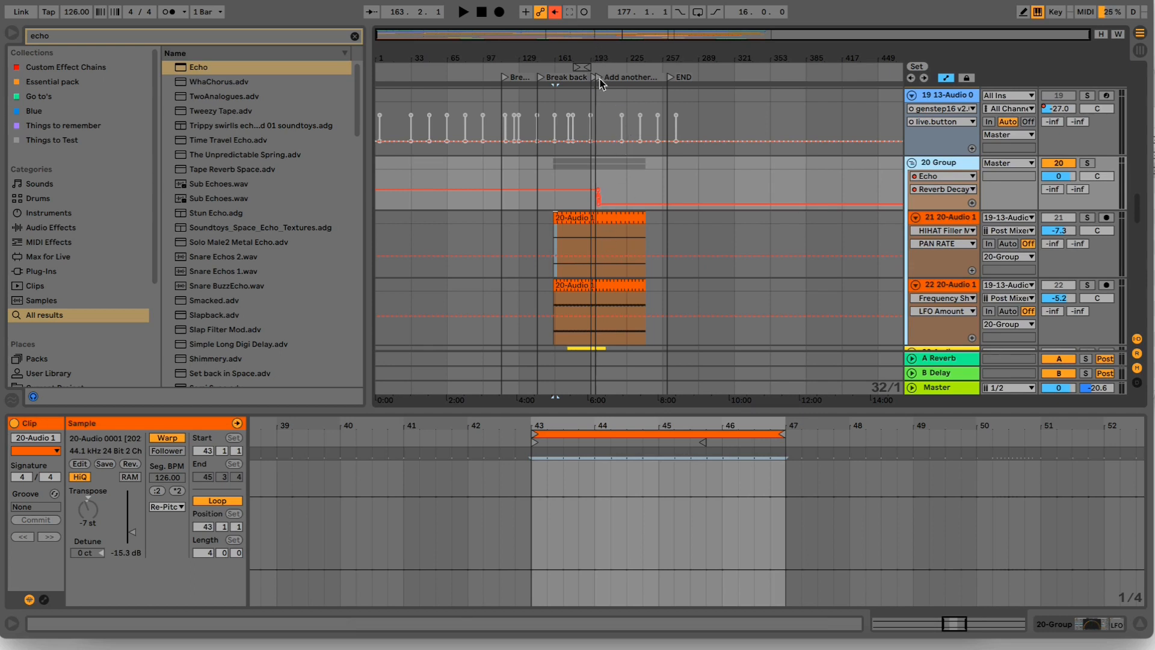
left_click(954, 222)
left_click(950, 170)
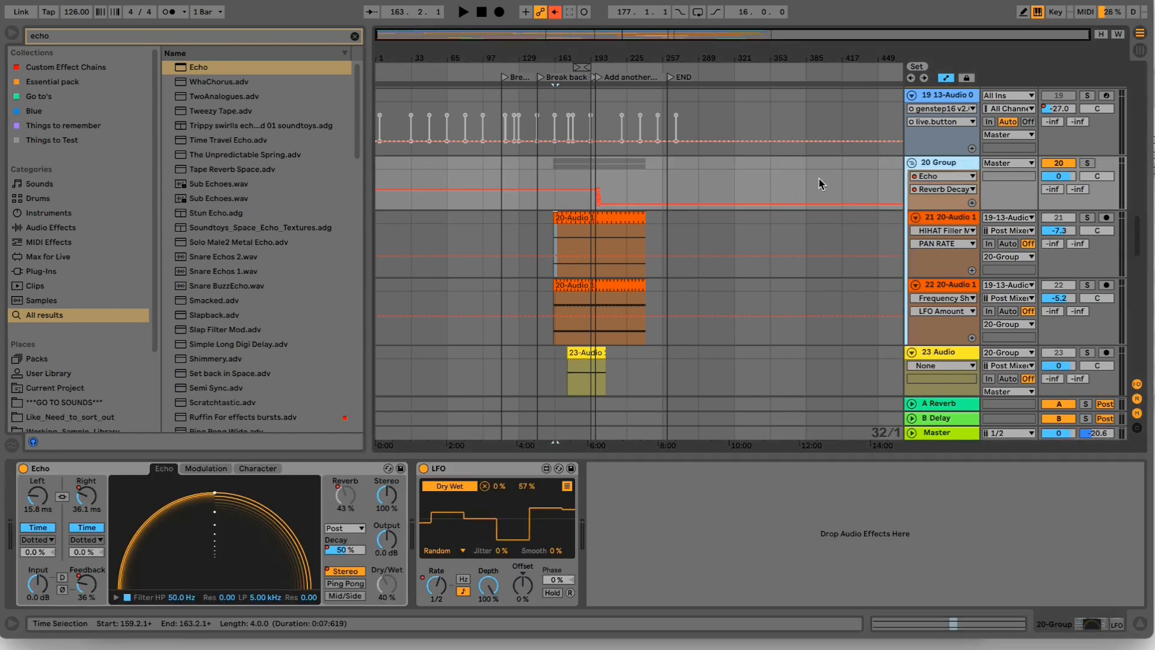
- Look at the sliced drum rack on the 13-Audio 1 track and compare it with the 20 Group's devices
scroll(820, 181, "up", 2)
scroll(819, 181, "up", 1)
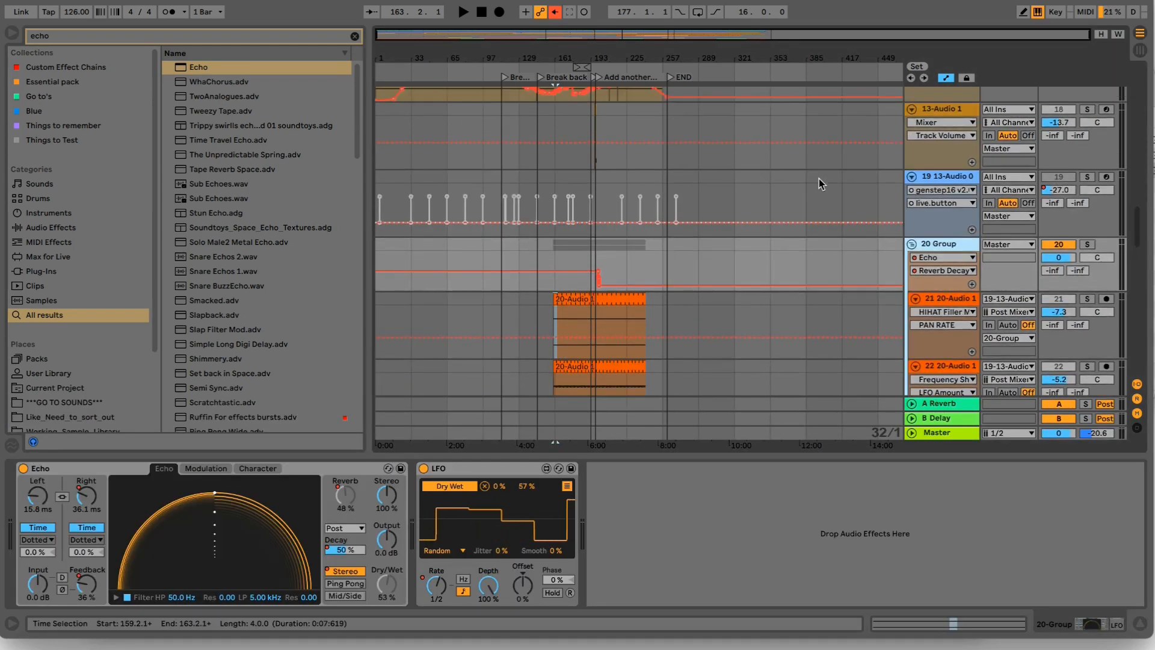
left_click(946, 116)
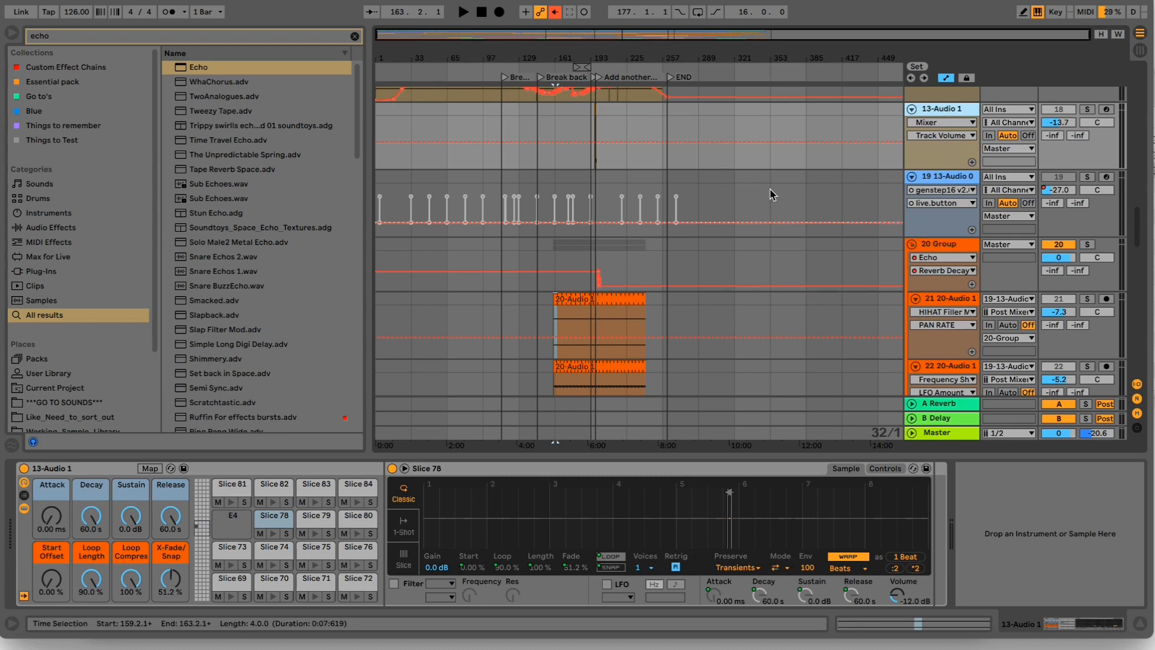
scroll(771, 190, "down", 3)
scroll(927, 202, "up", 1)
left_click(930, 201)
scroll(930, 198, "up", 6)
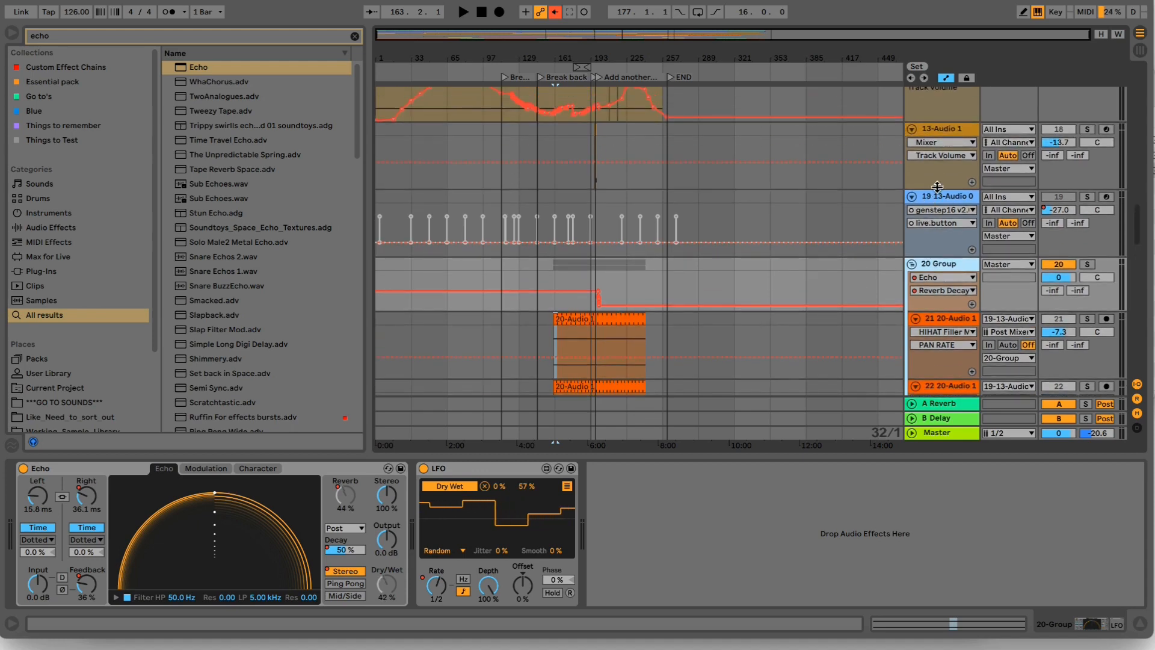
- Inspect the MWaveShaper plug-in's shaping curve on the 17 13-Audio 1 track, and close its window
left_click(946, 161)
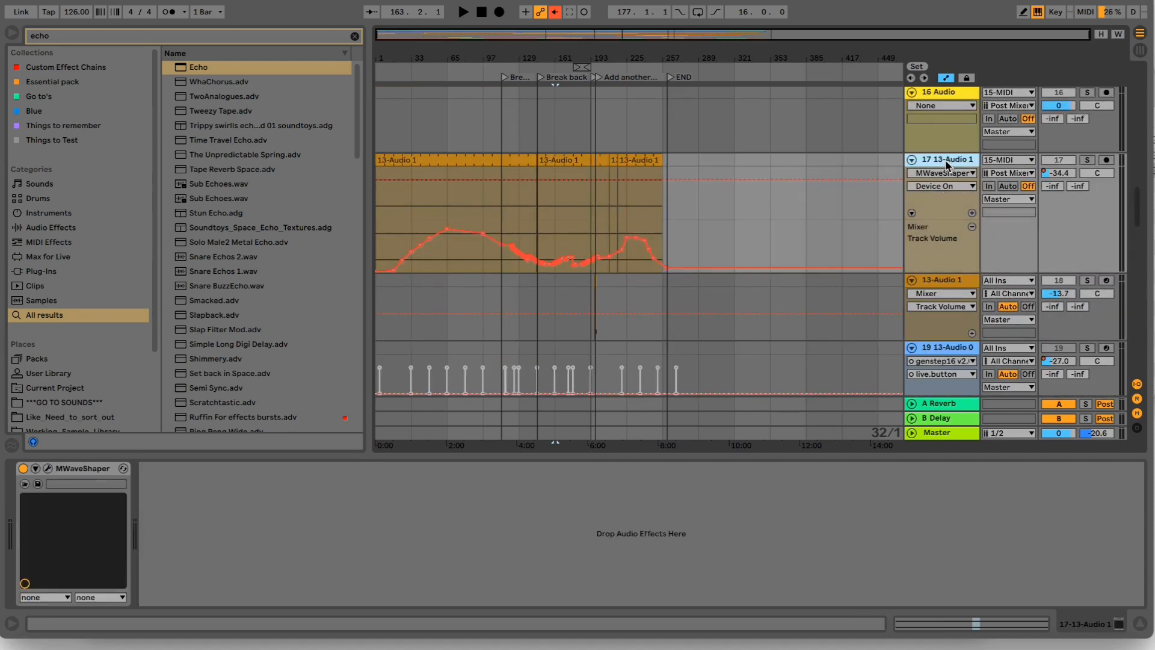
left_click(48, 469)
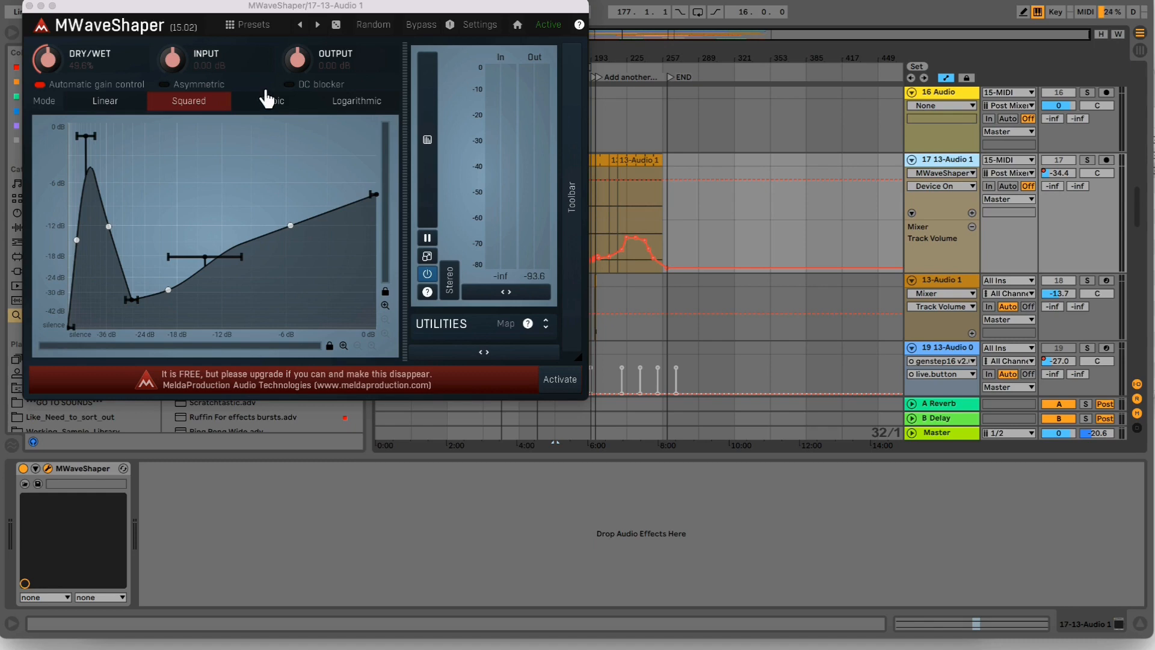
left_click_drag(279, 6, 531, 49)
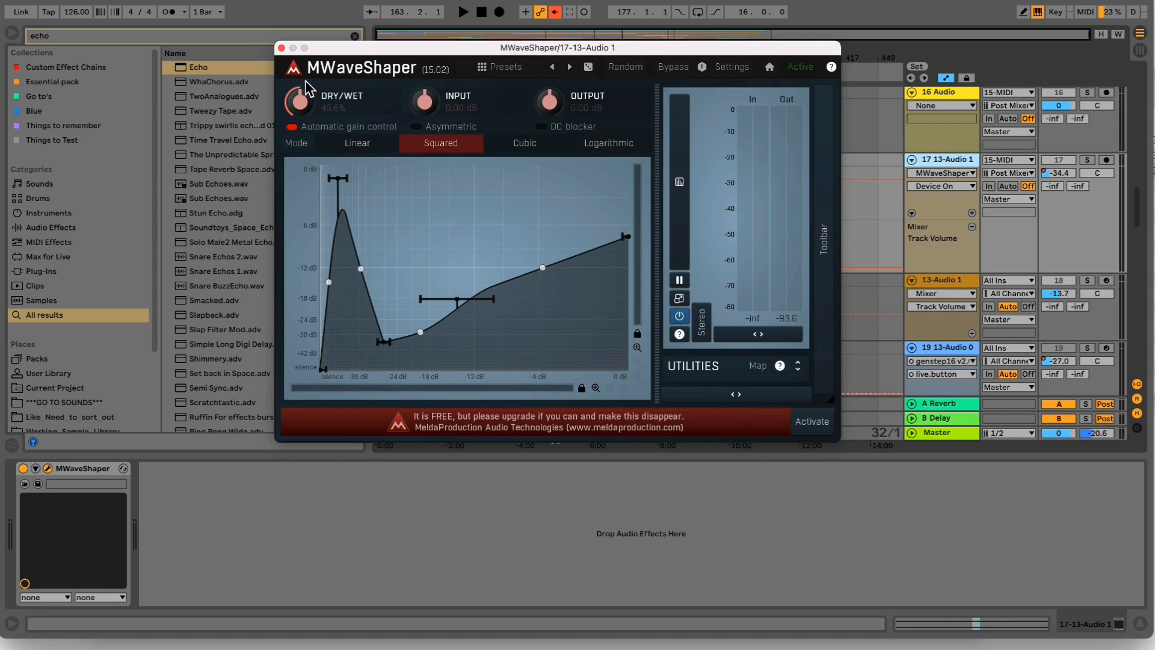
left_click(281, 47)
left_click(568, 85)
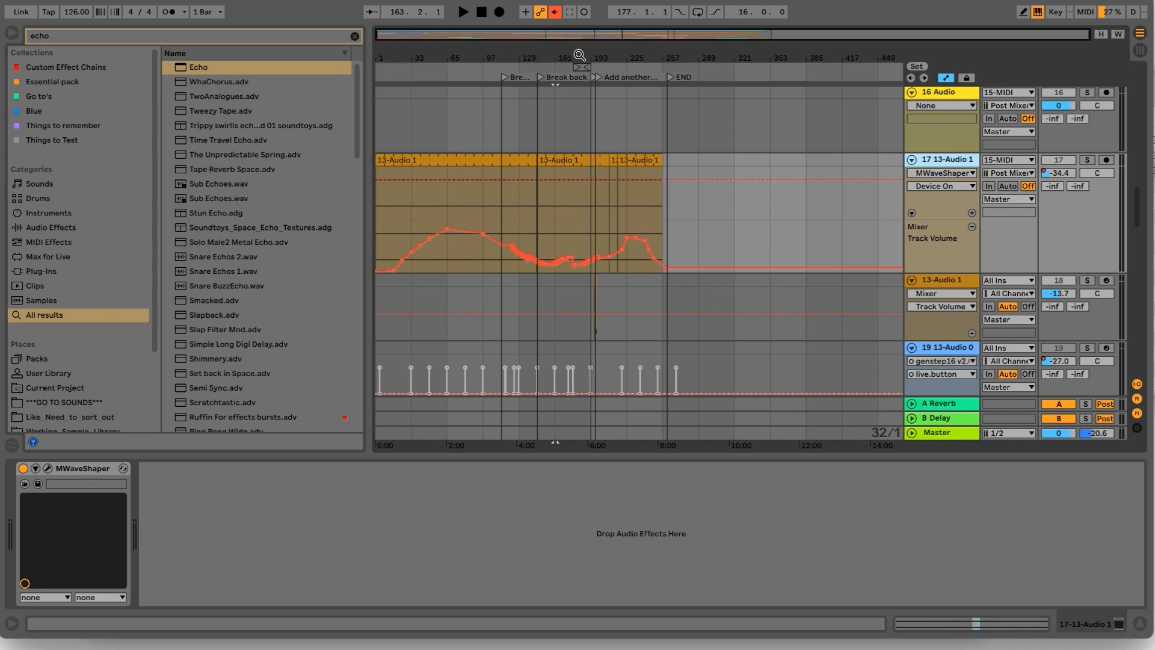
- Look over the arrangement's remaining tracks, from 24 C78 Core down to 33 Metallbot
left_click_drag(579, 54, 621, 141)
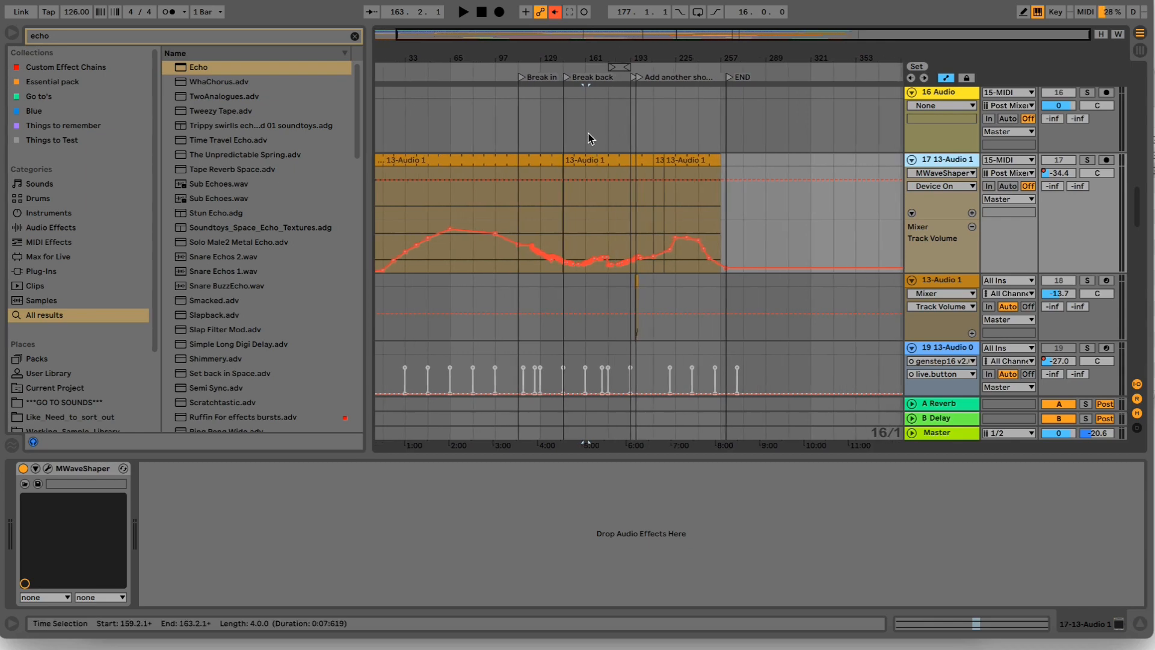
scroll(594, 204, "down", 10)
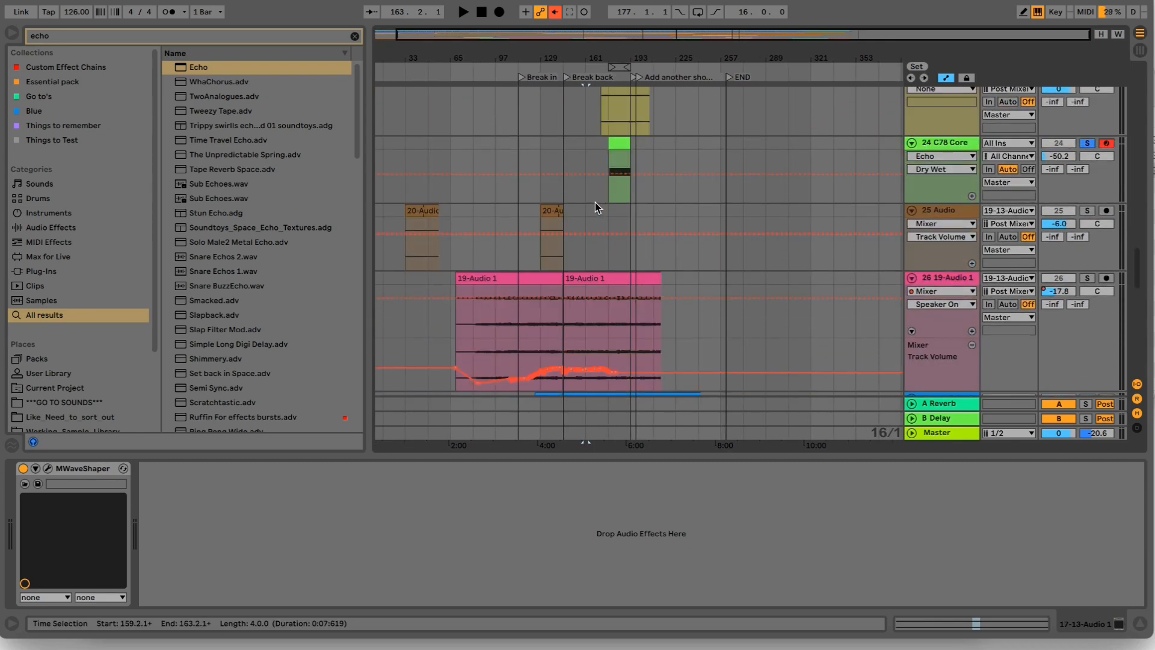
scroll(595, 202, "down", 5)
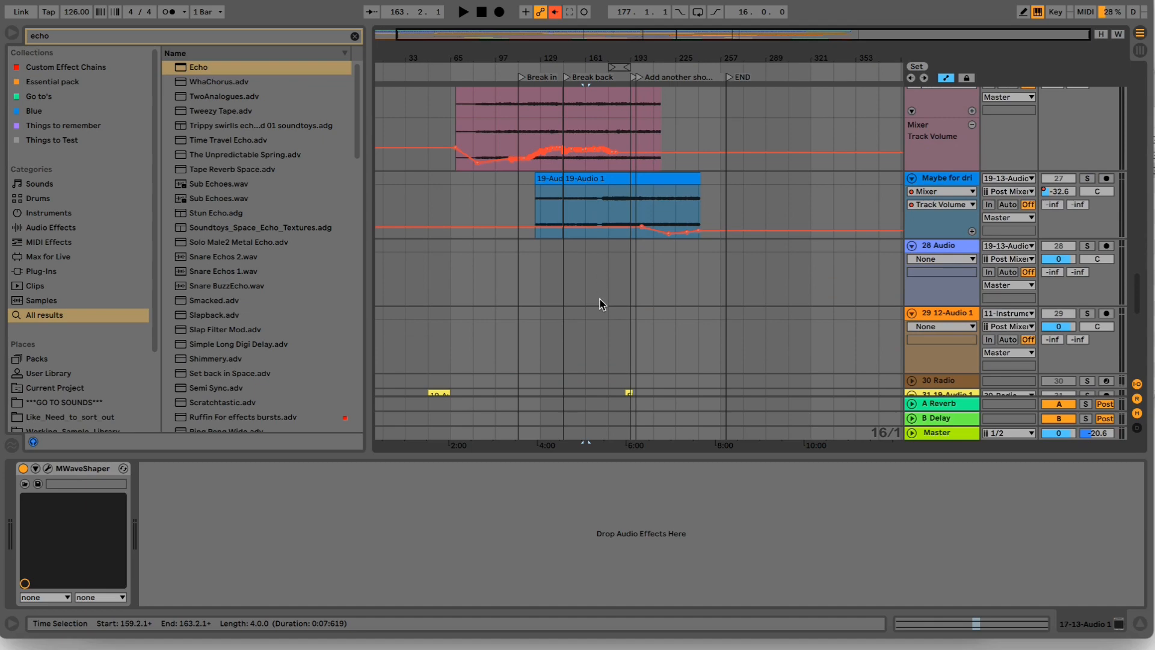
scroll(597, 305, "down", 5)
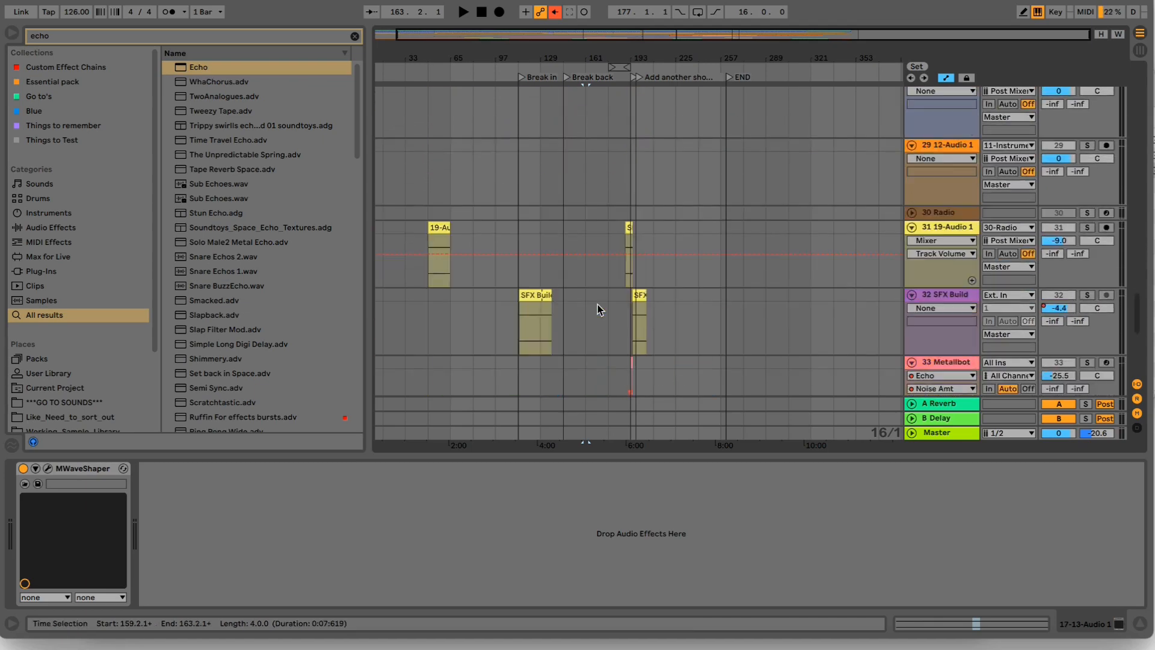